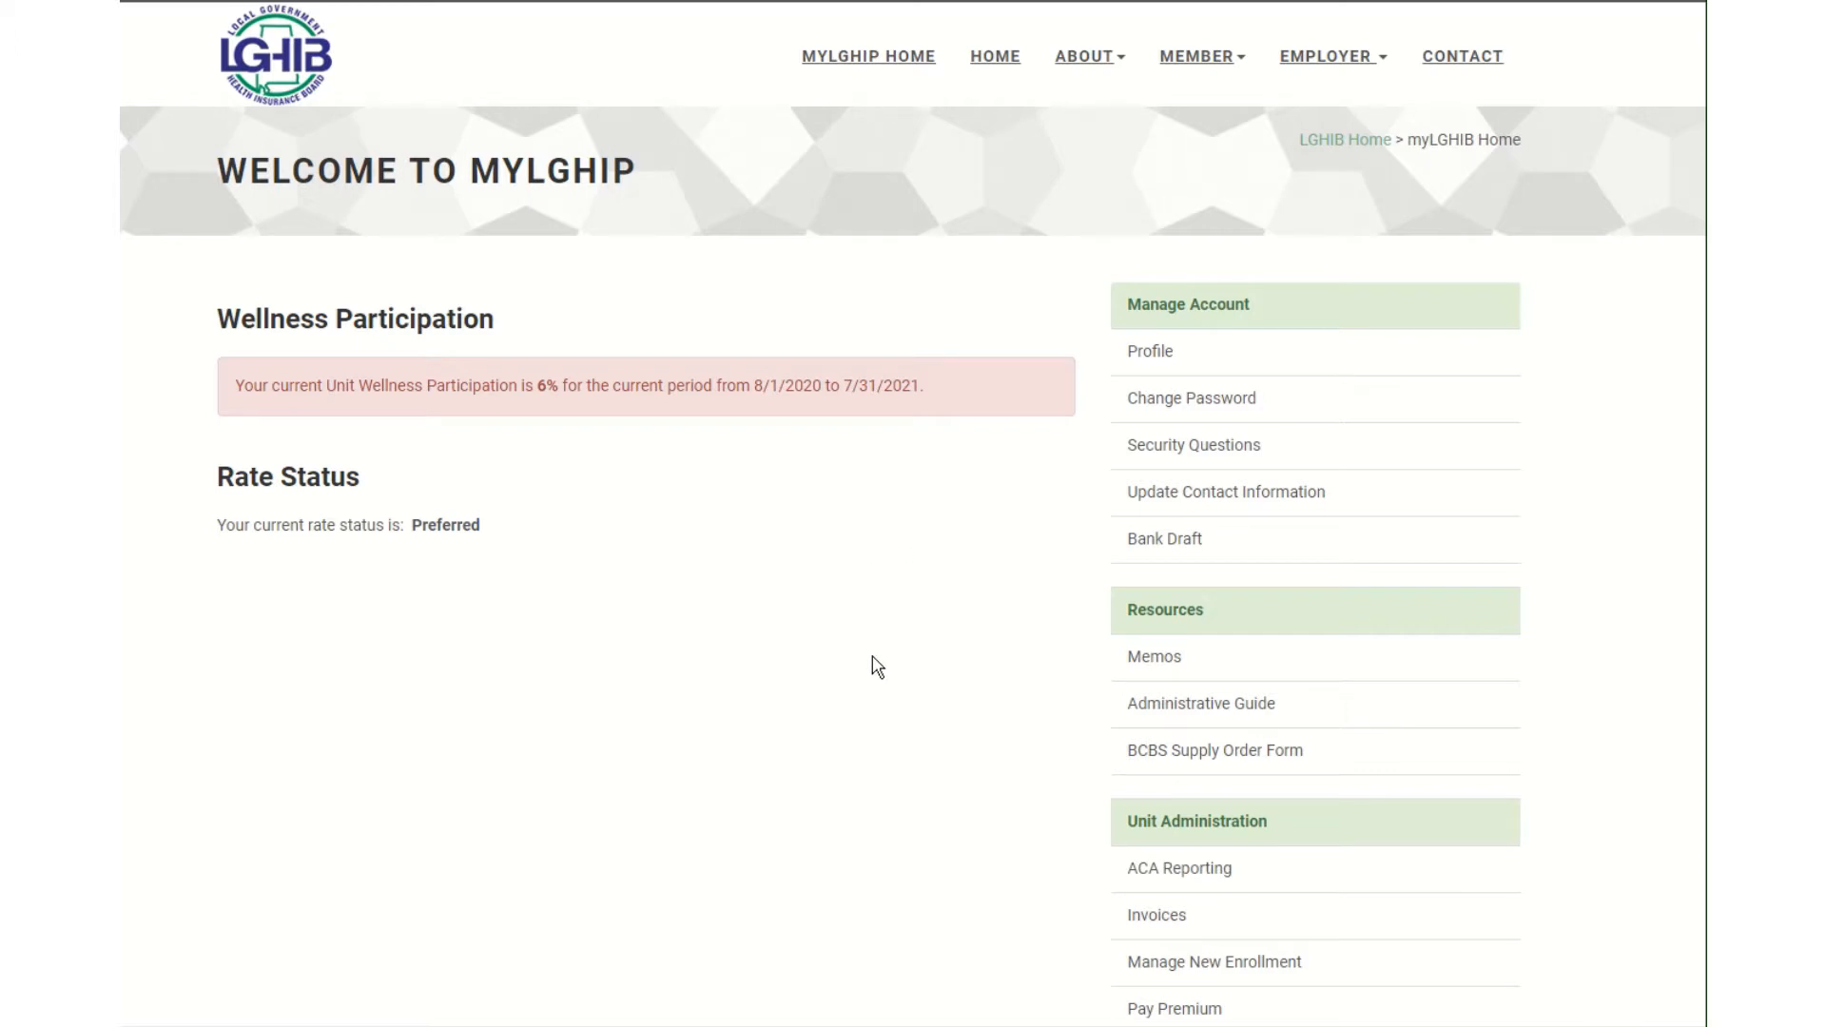
Go to Manage New Enrollment under Unit Administration and start a new subscriber request.
scroll(938, 660, down, 2)
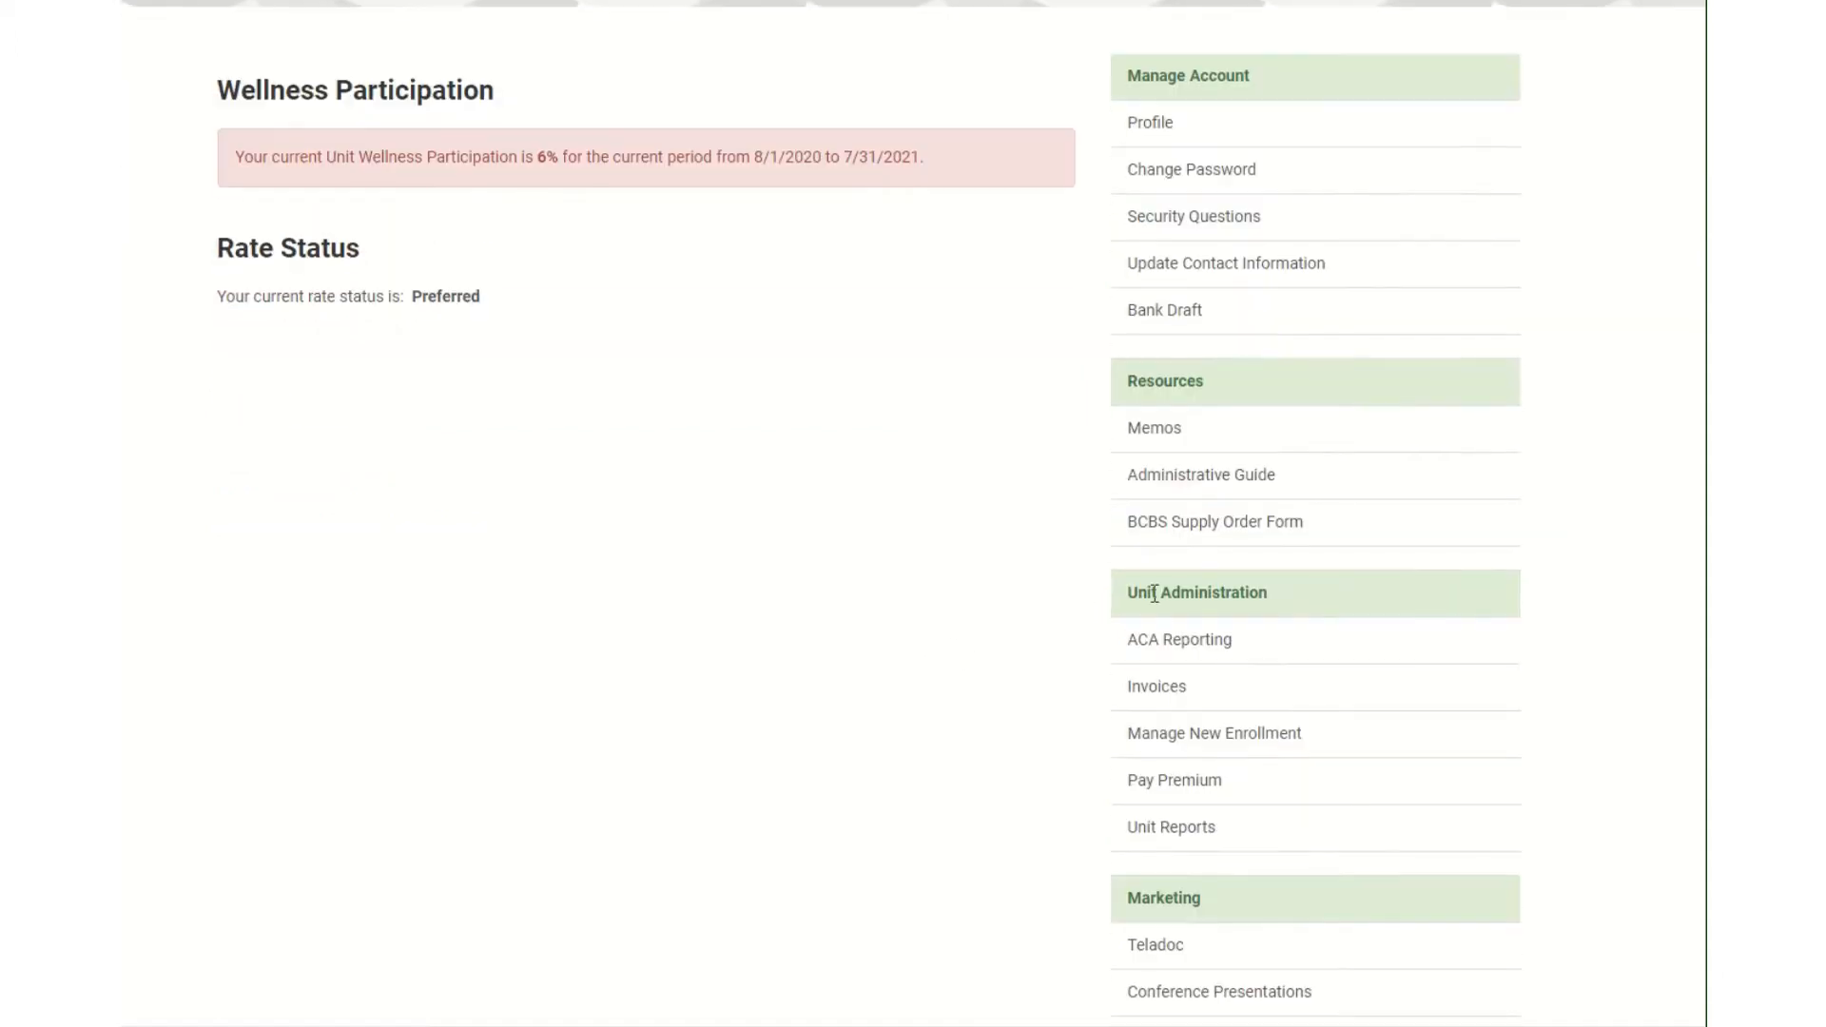
click(1249, 746)
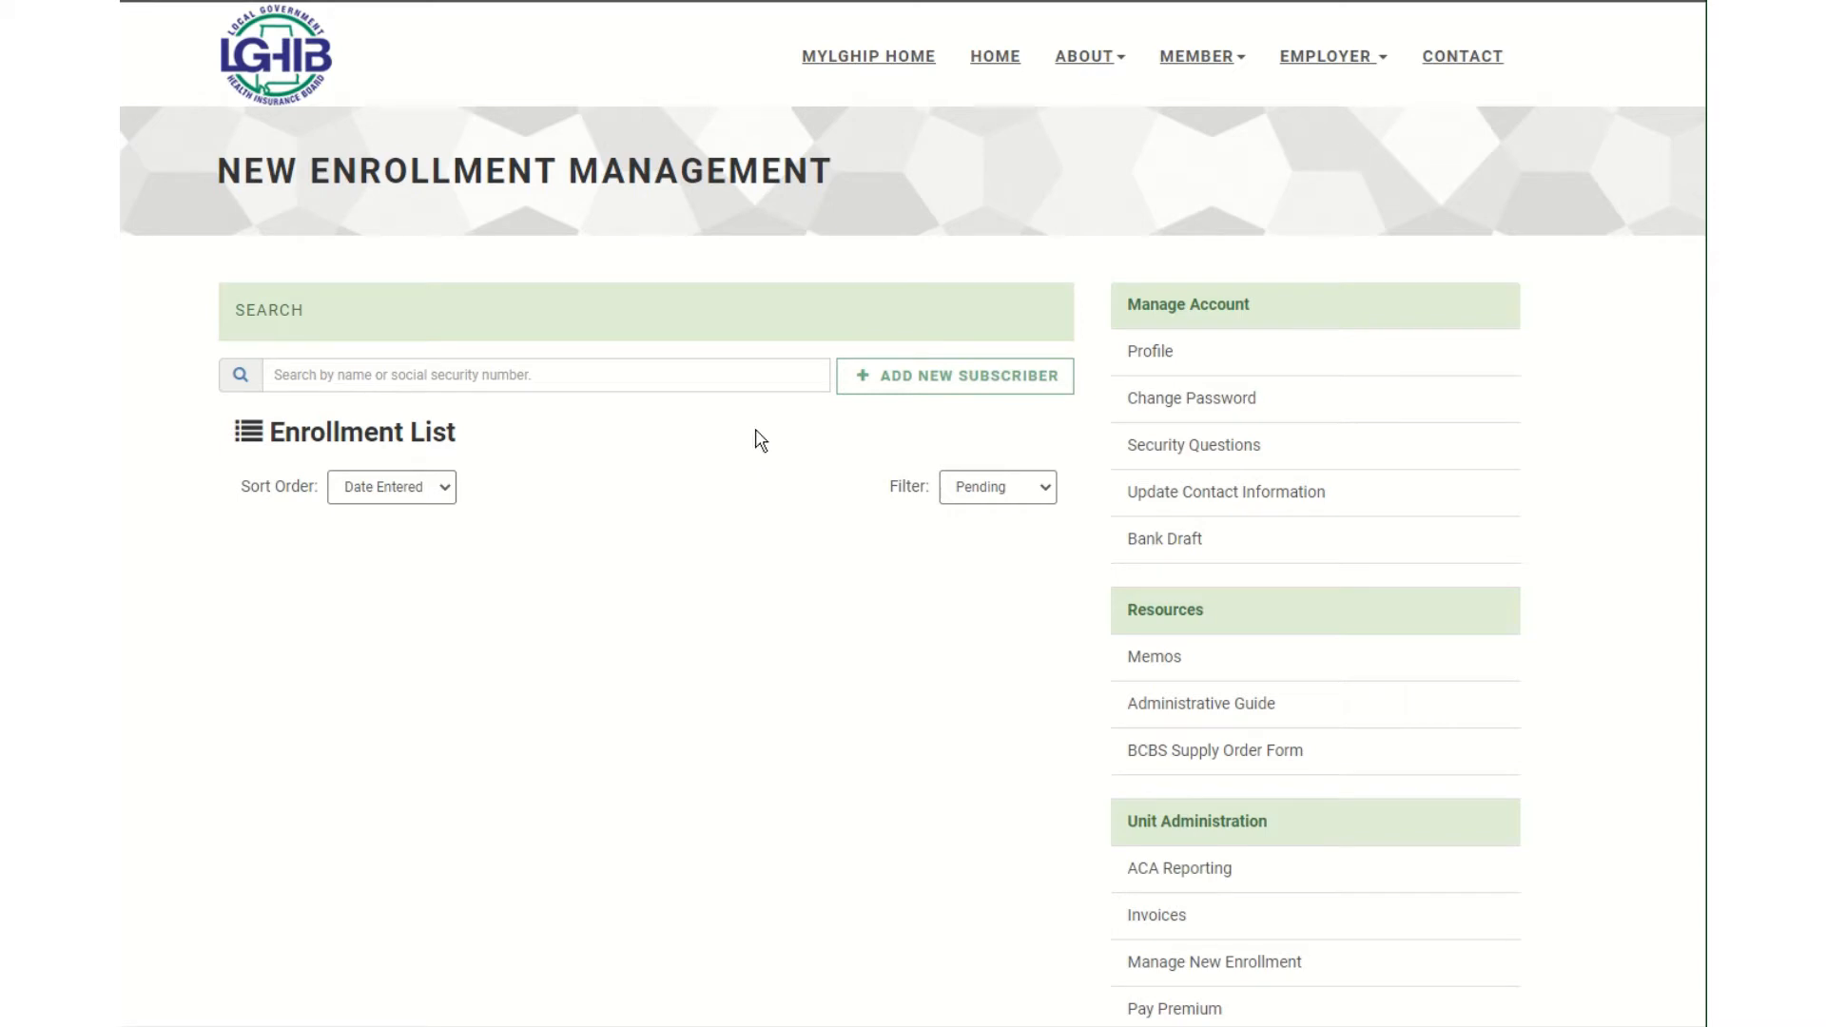
click(927, 385)
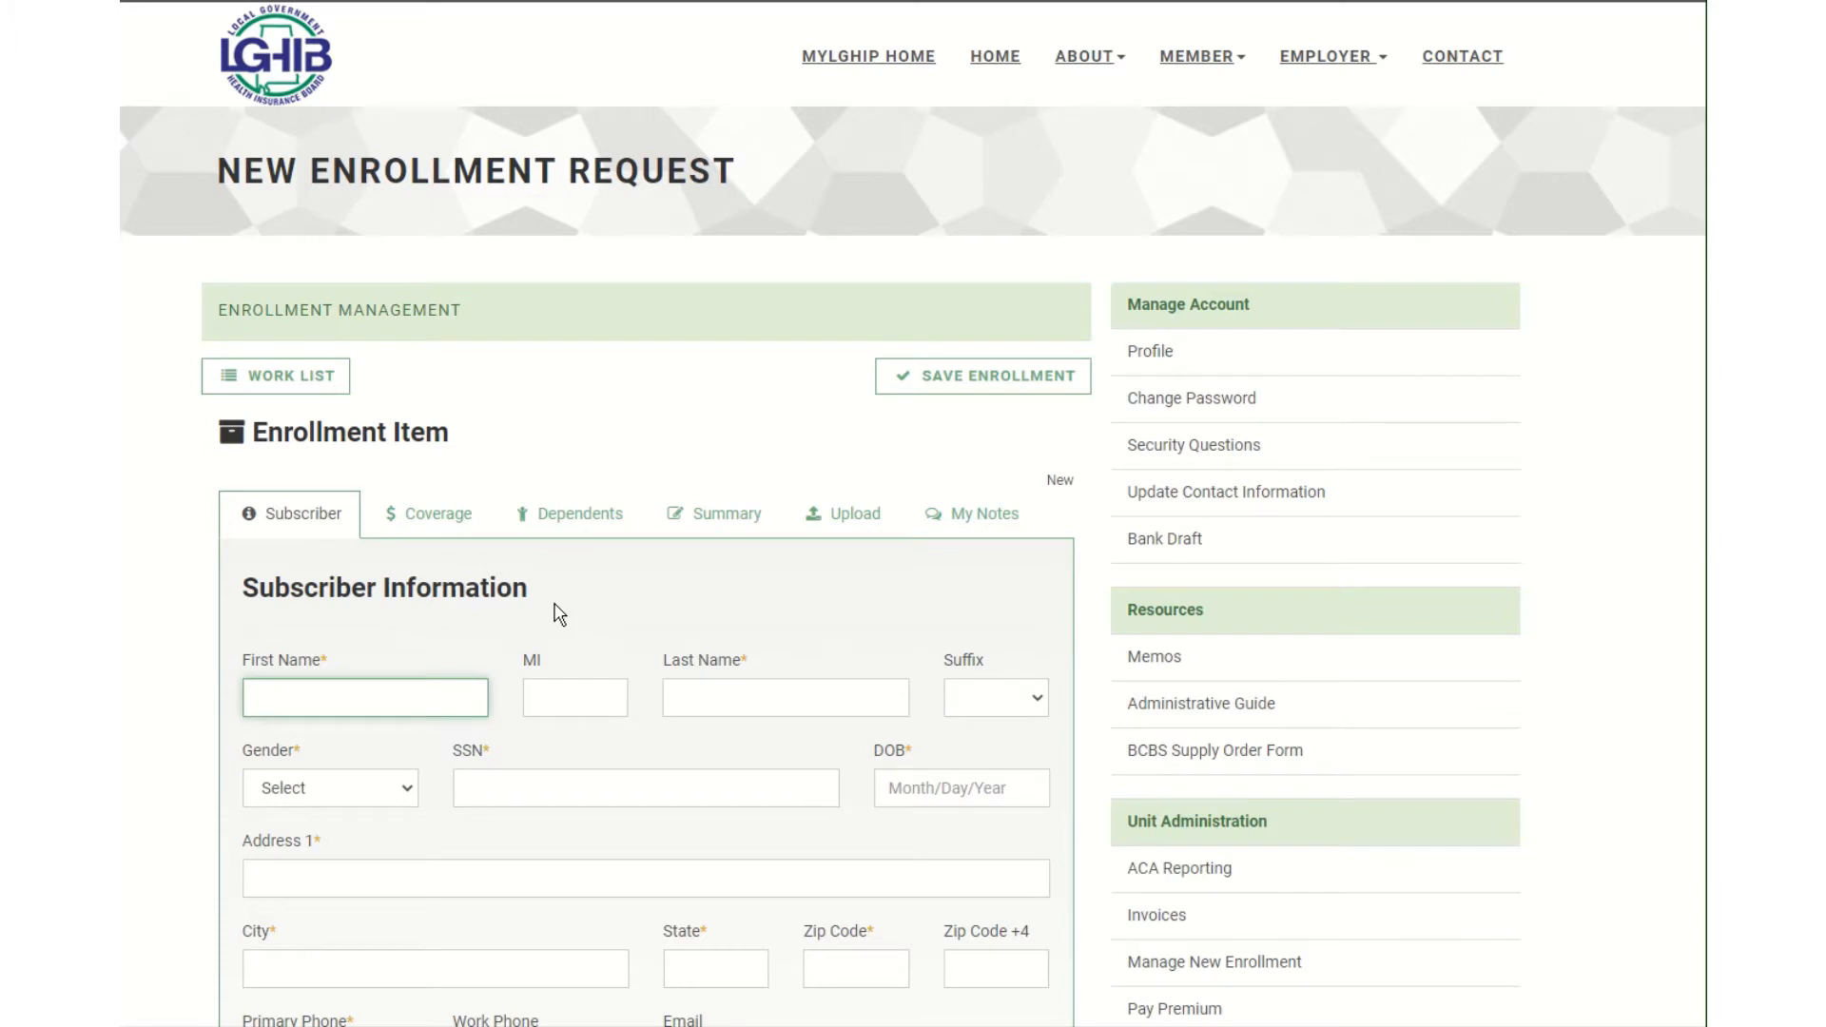
scroll(558, 613, down, 2)
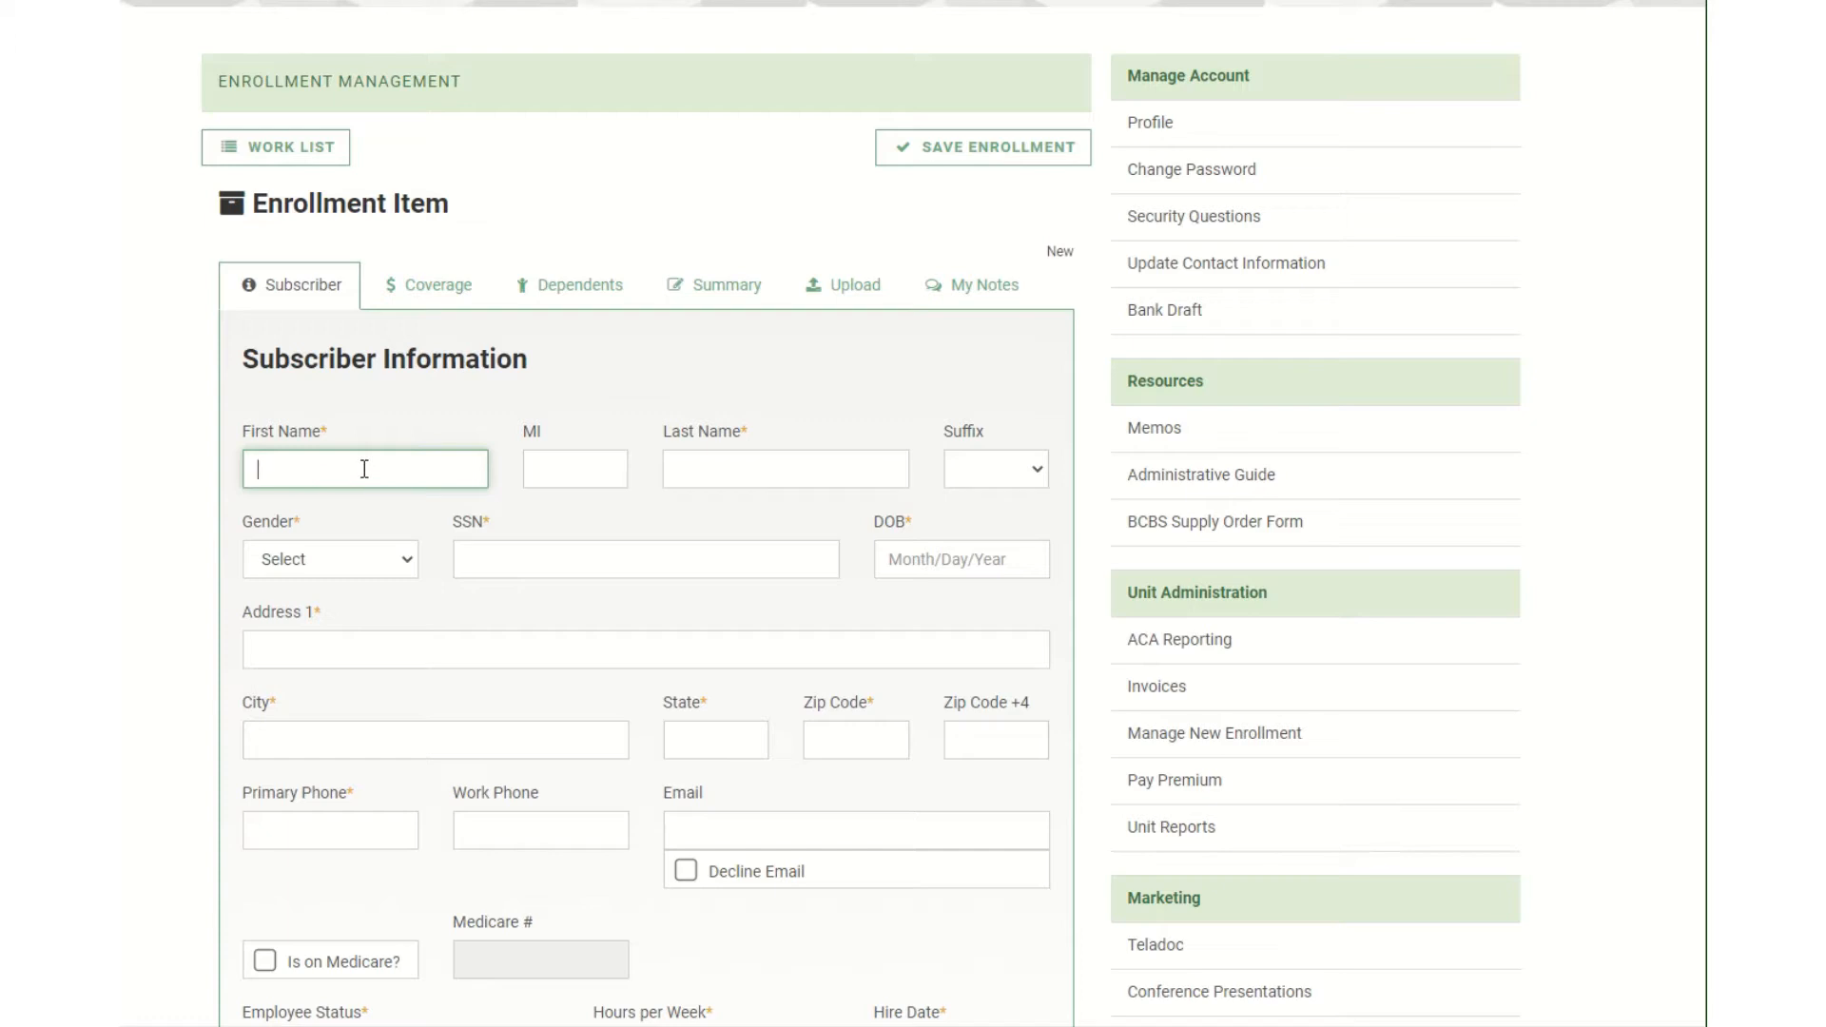
text(JOHN)
key(Tab)
key(Tab)
text(TEST)
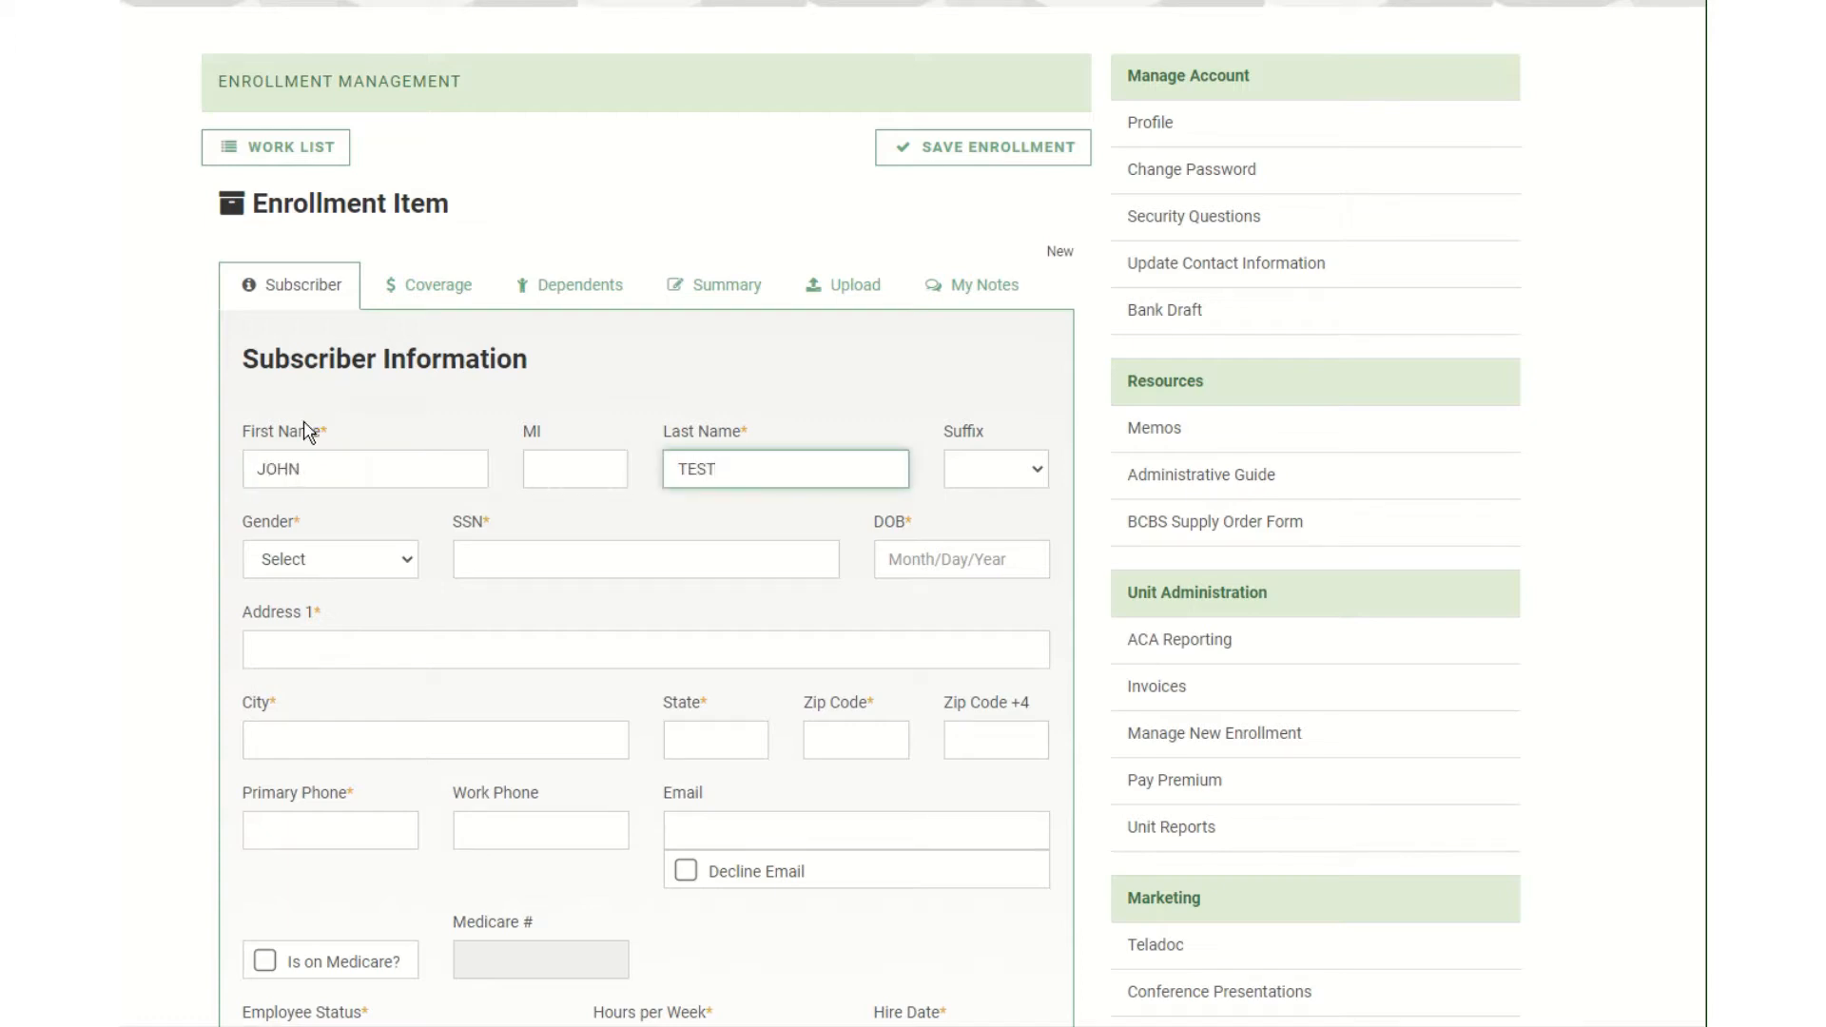
click(379, 567)
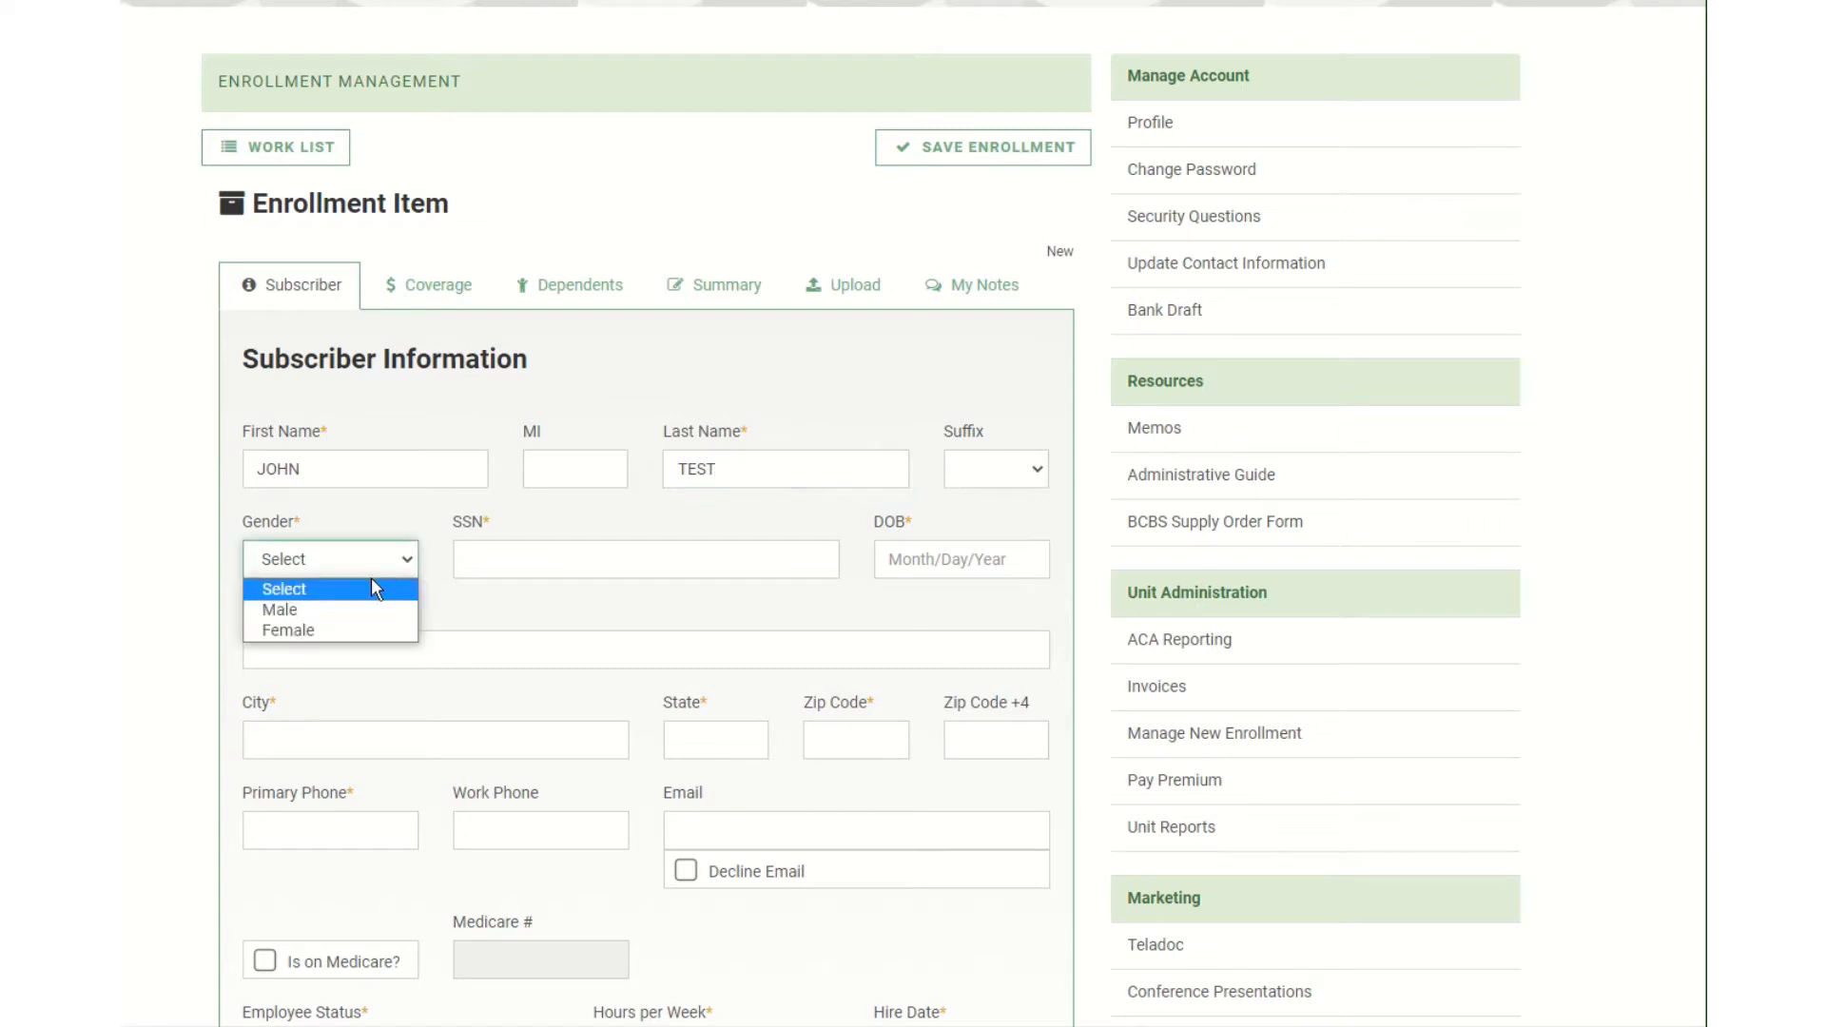
click(355, 612)
click(551, 559)
text(1)
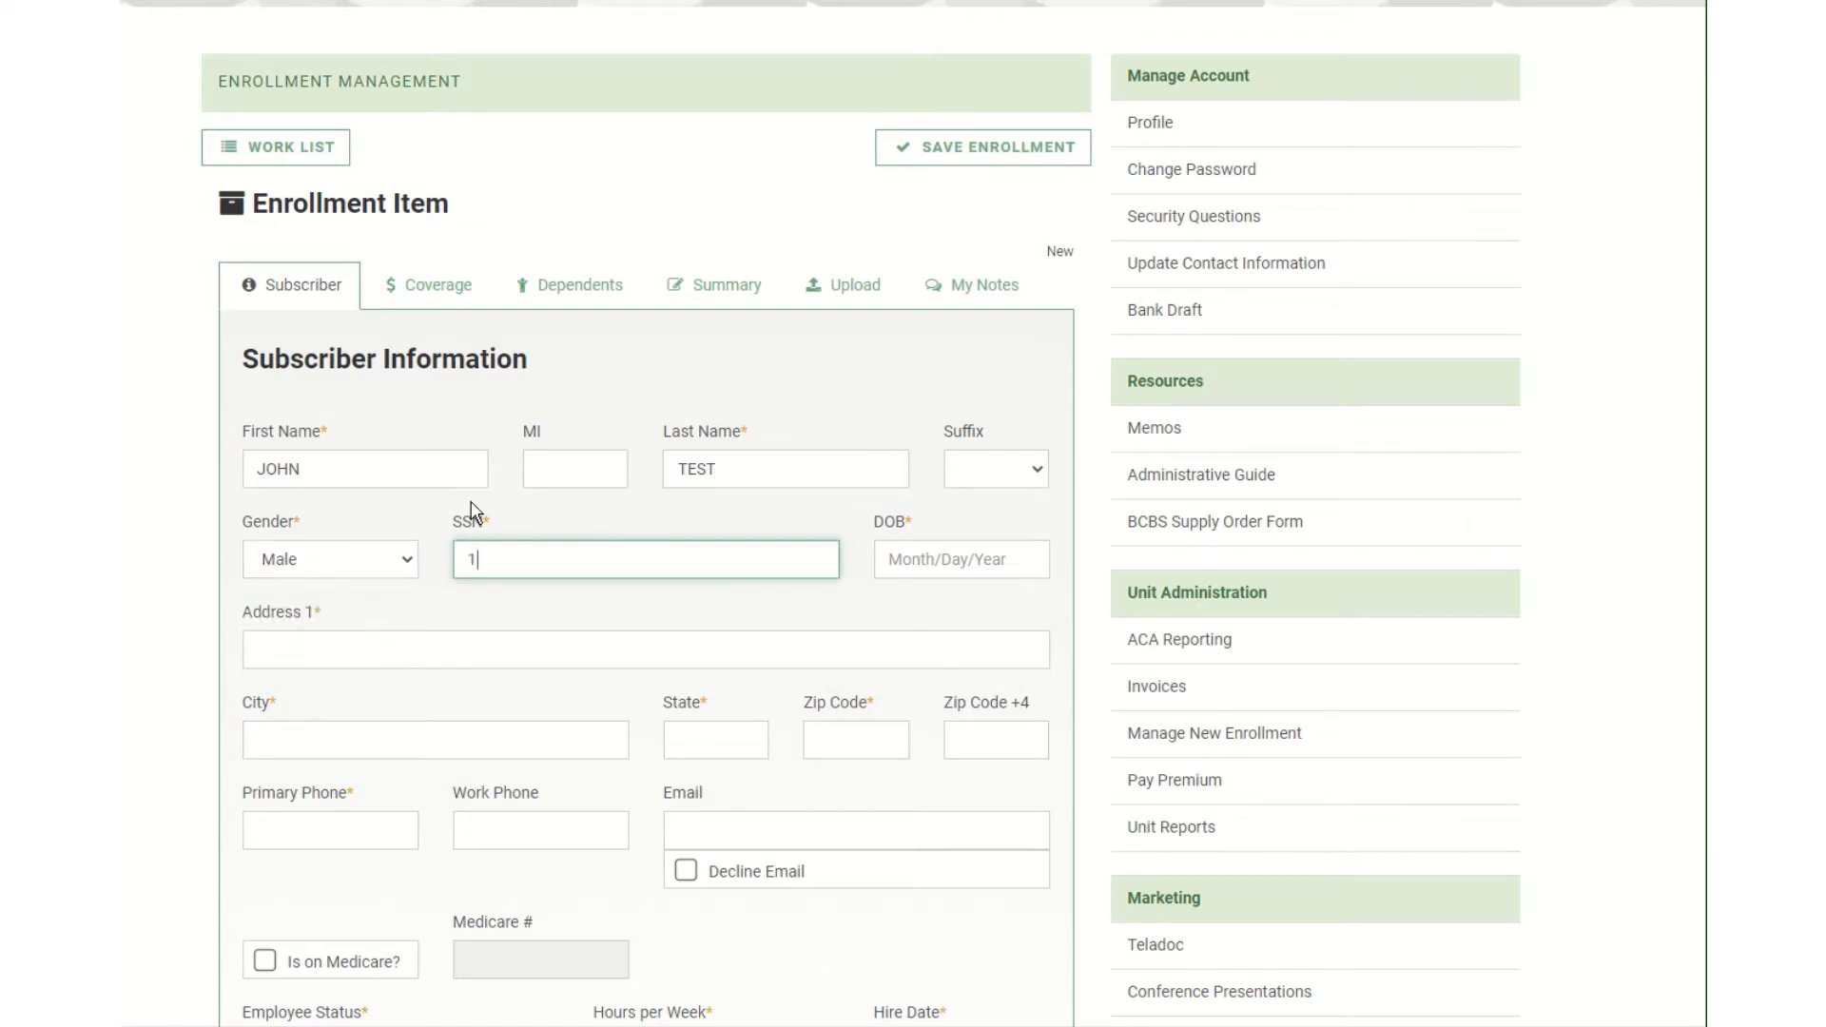
text(11-11-1111)
key(Tab)
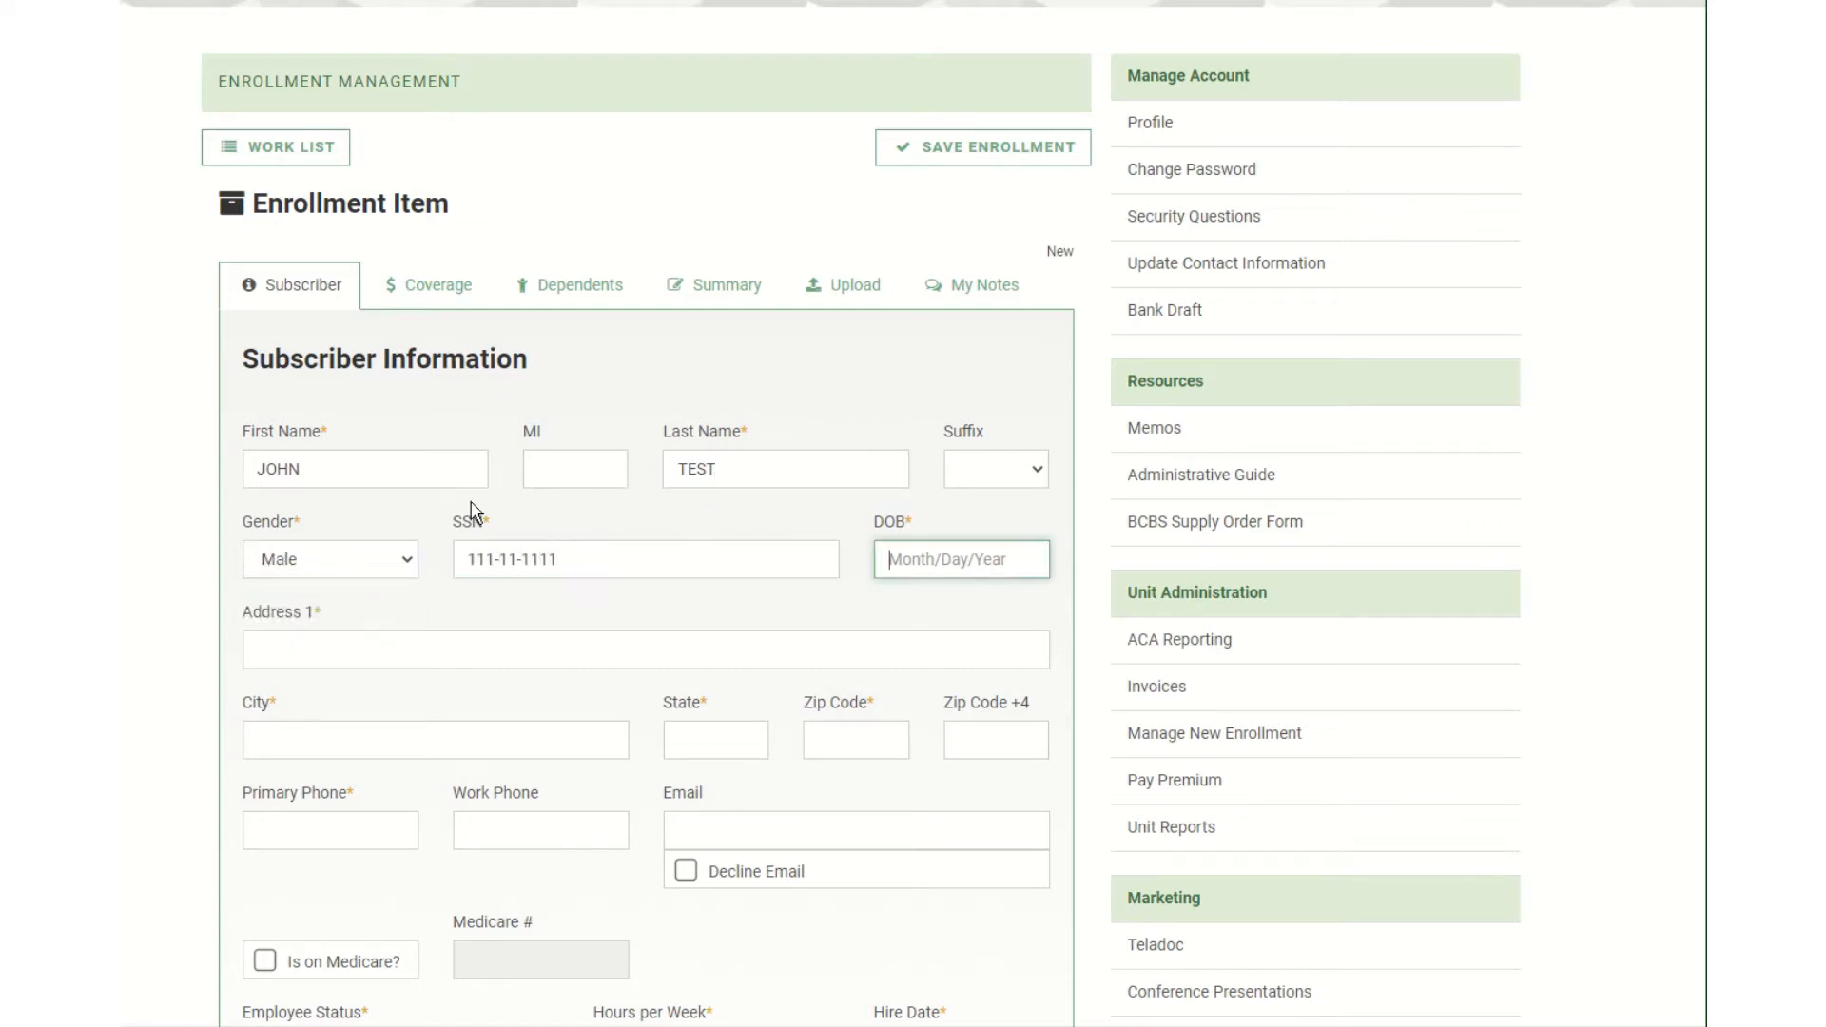
text(02/10/1986)
Fill in the subscriber's home street address, city, state and zip code.
key(Tab)
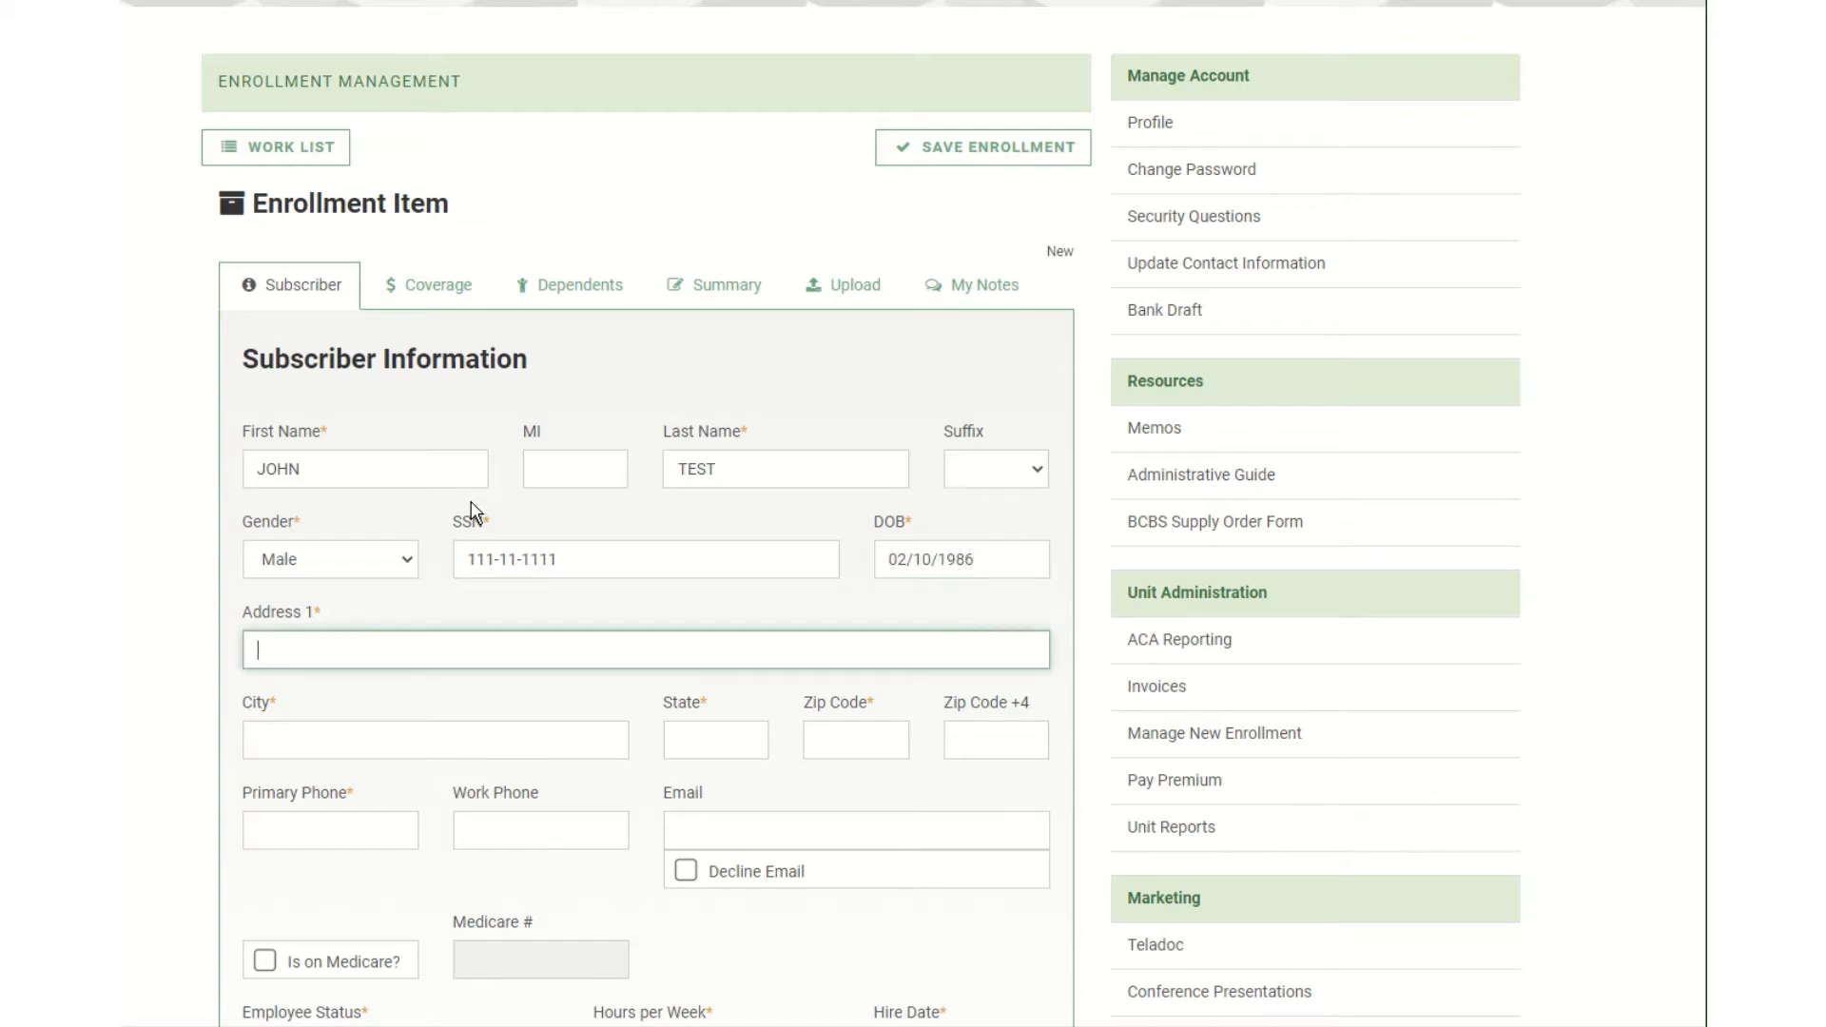
text(11 STREET NAME)
key(Tab)
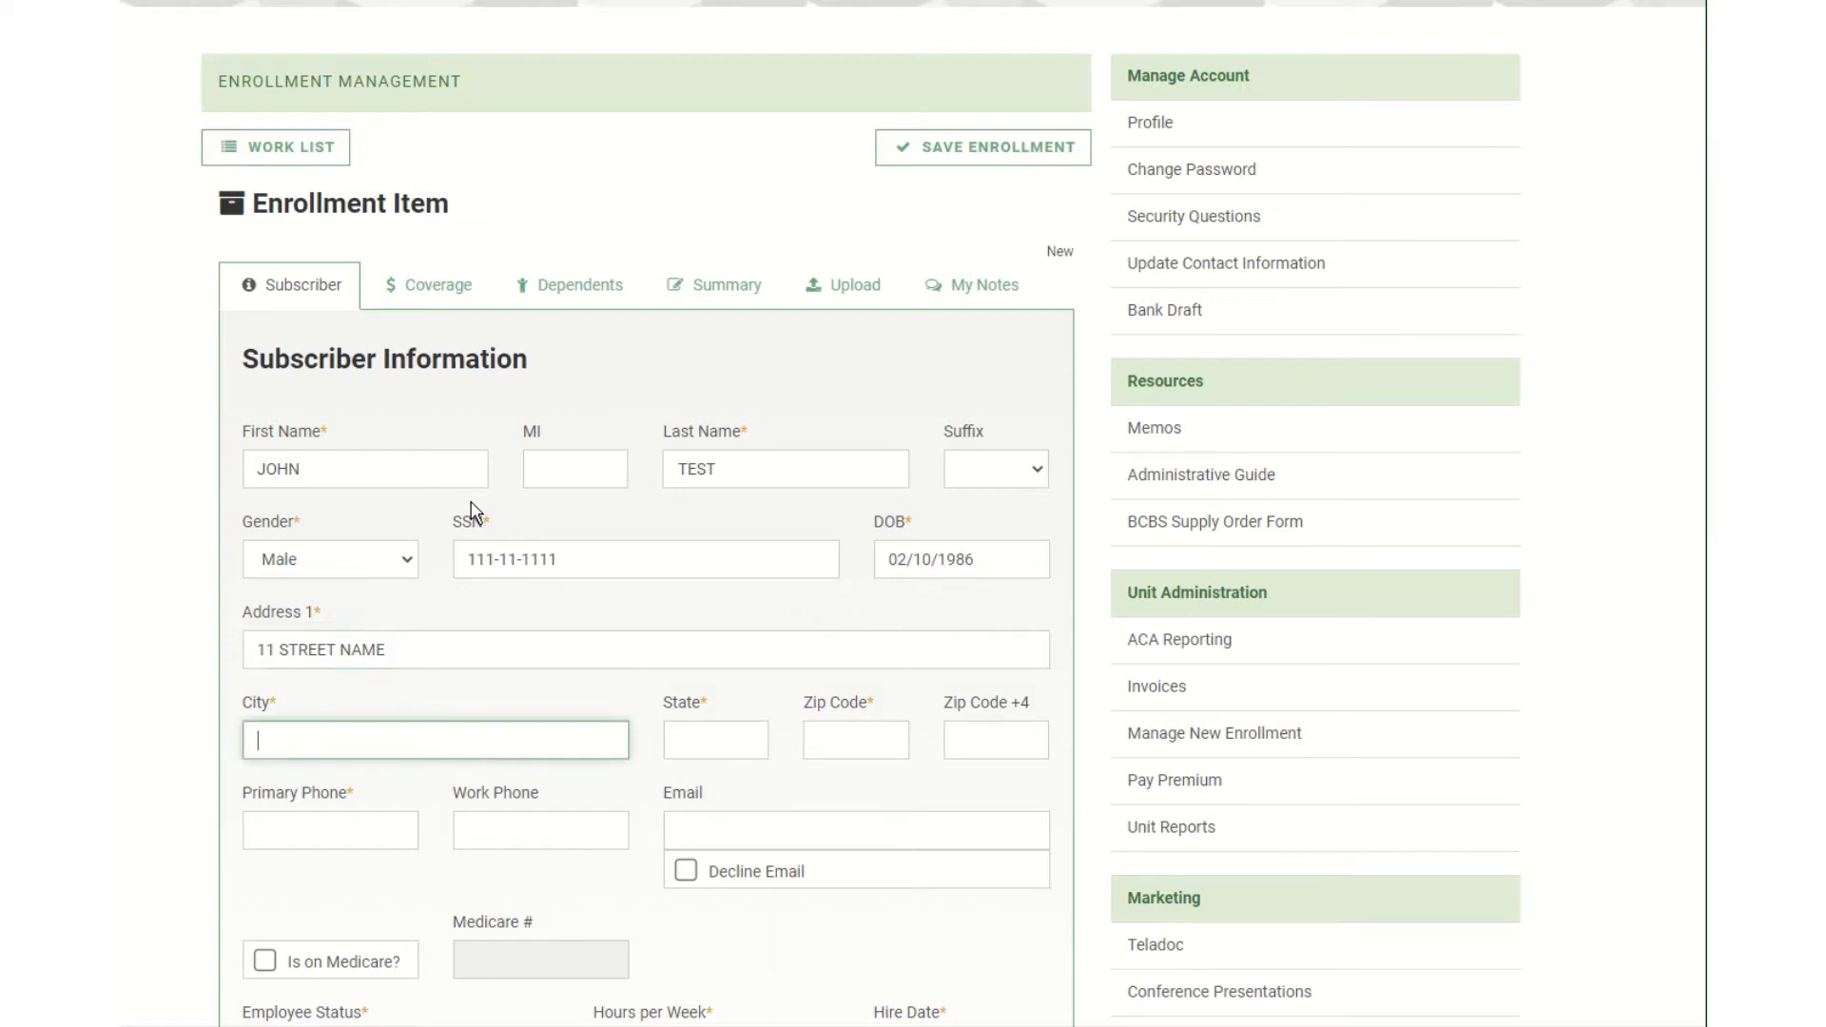
text(MONTGOMERY)
key(Tab)
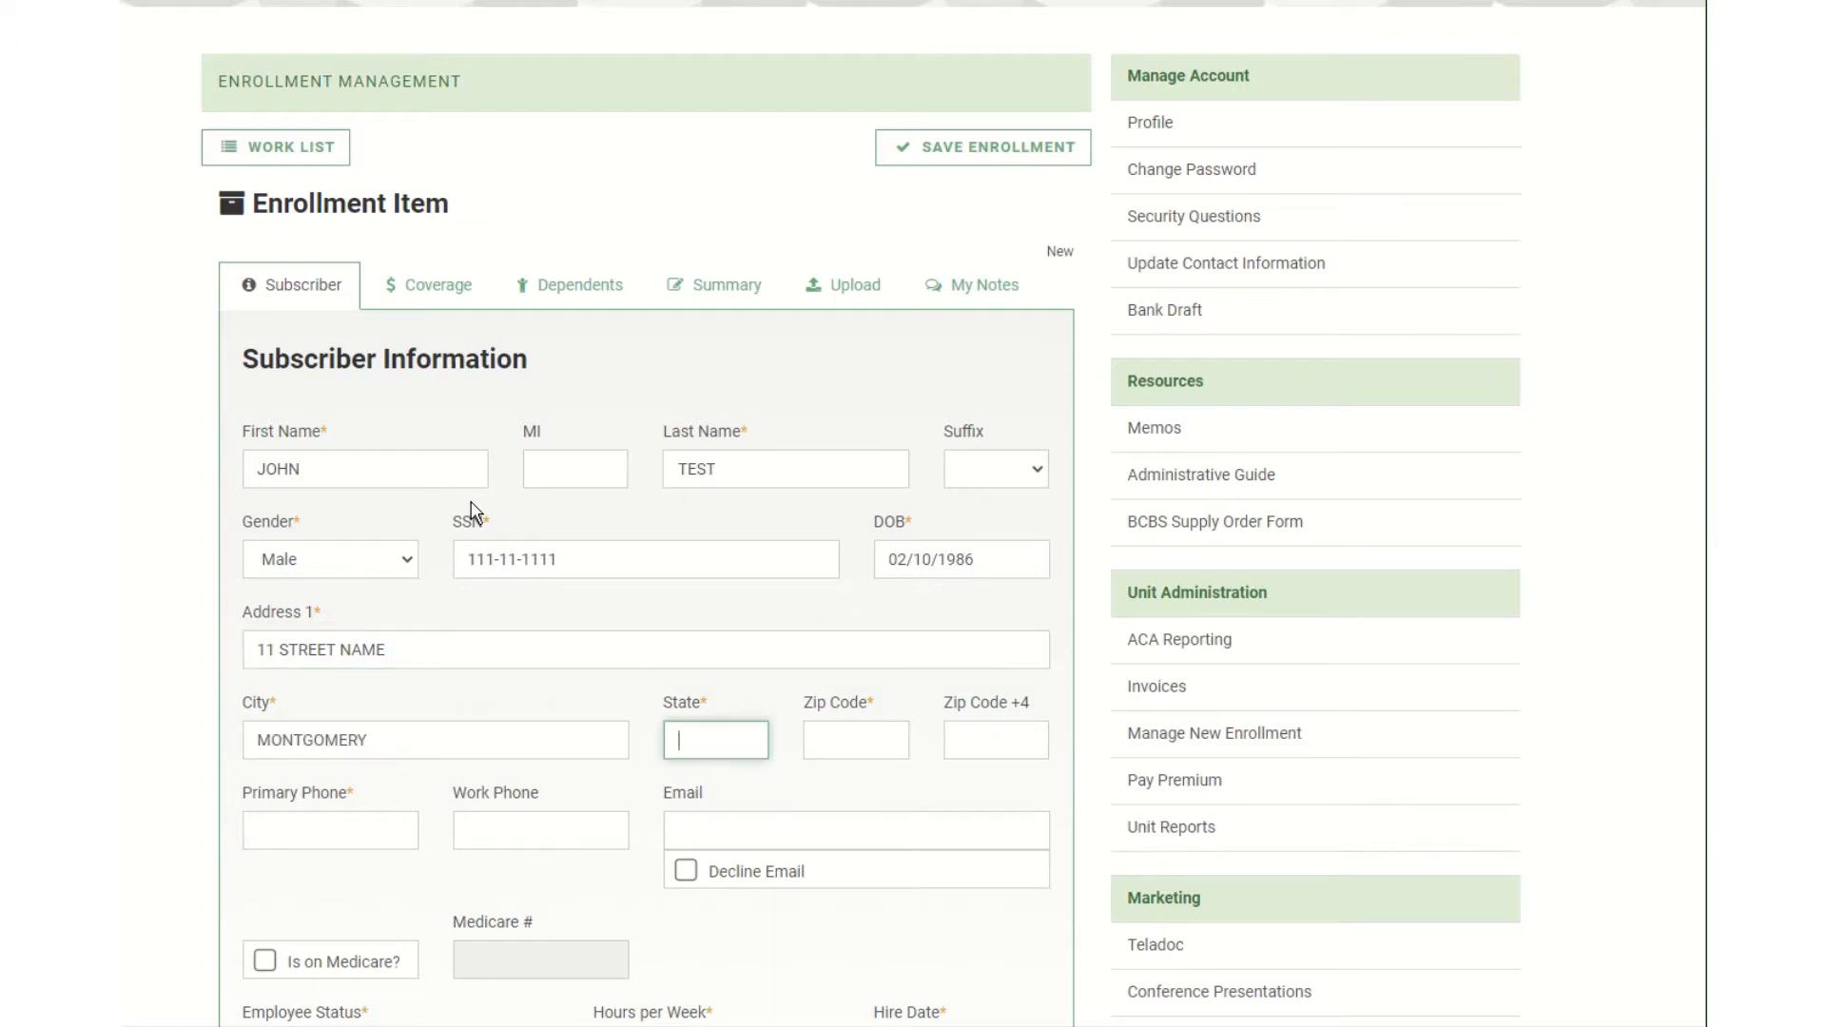
text(AL)
key(Tab)
text(36104)
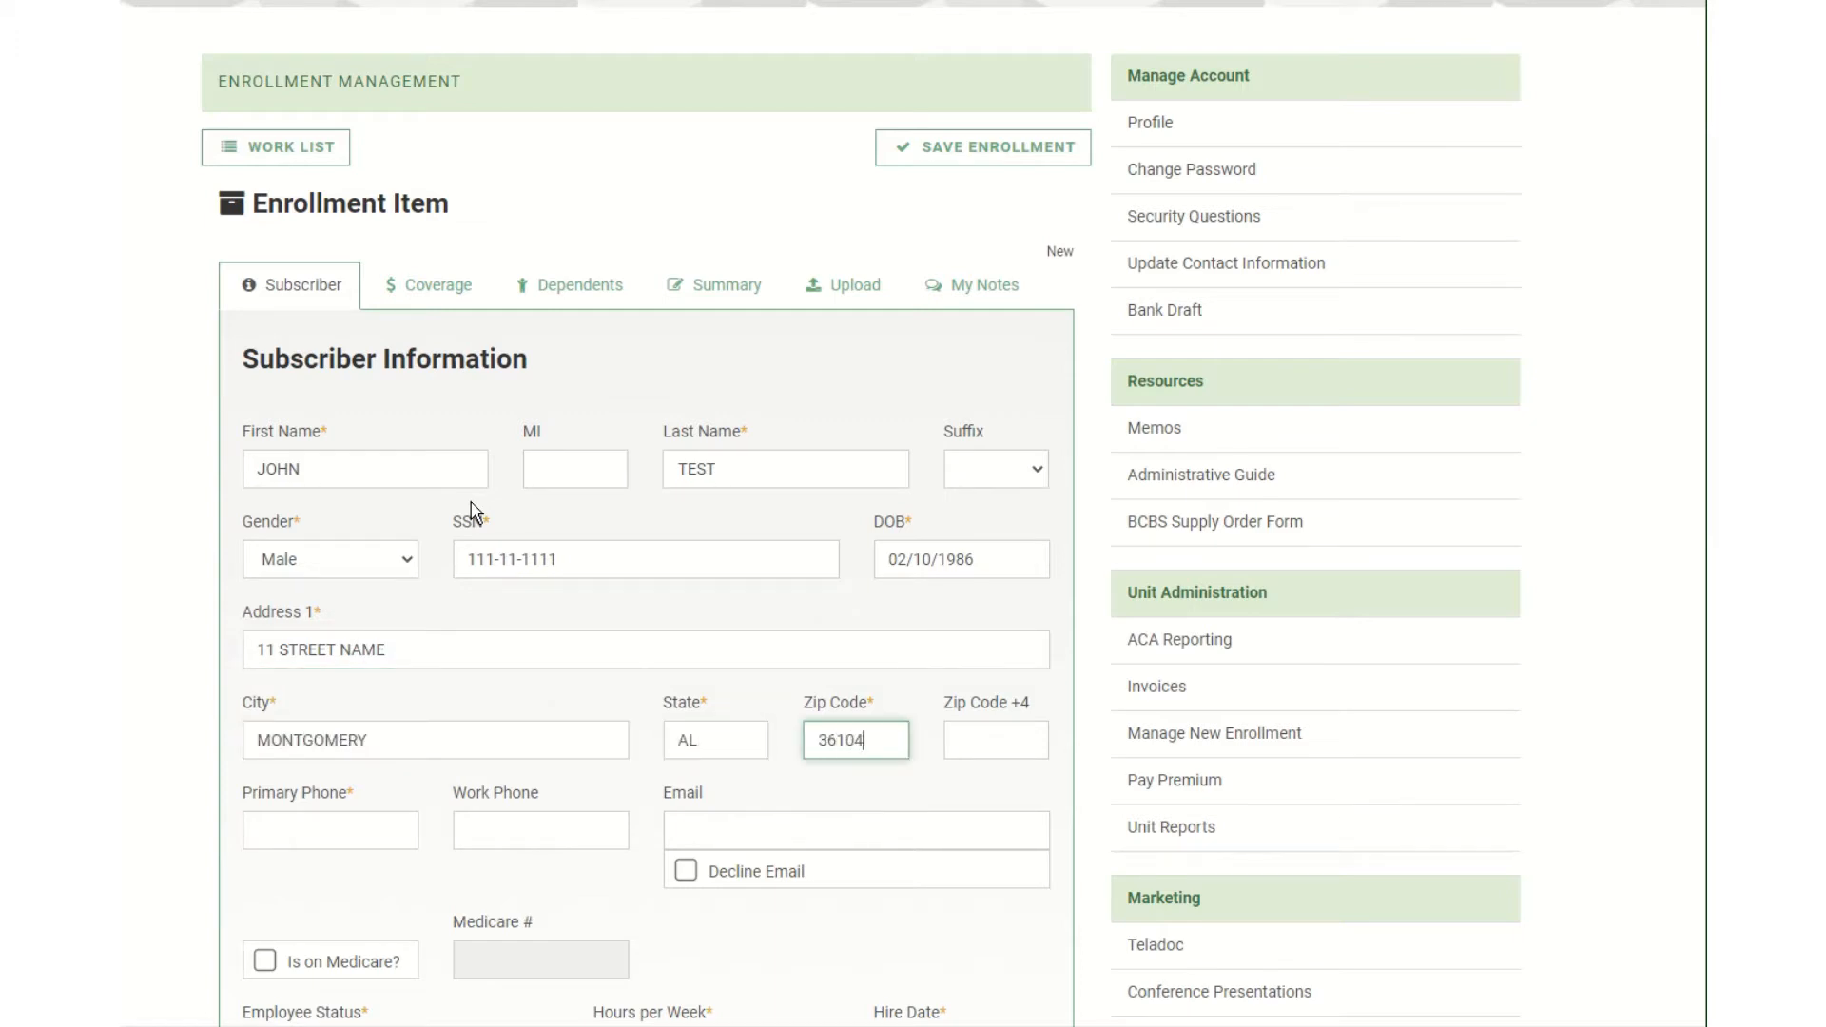
key(Tab)
scroll(470, 514, down, 3)
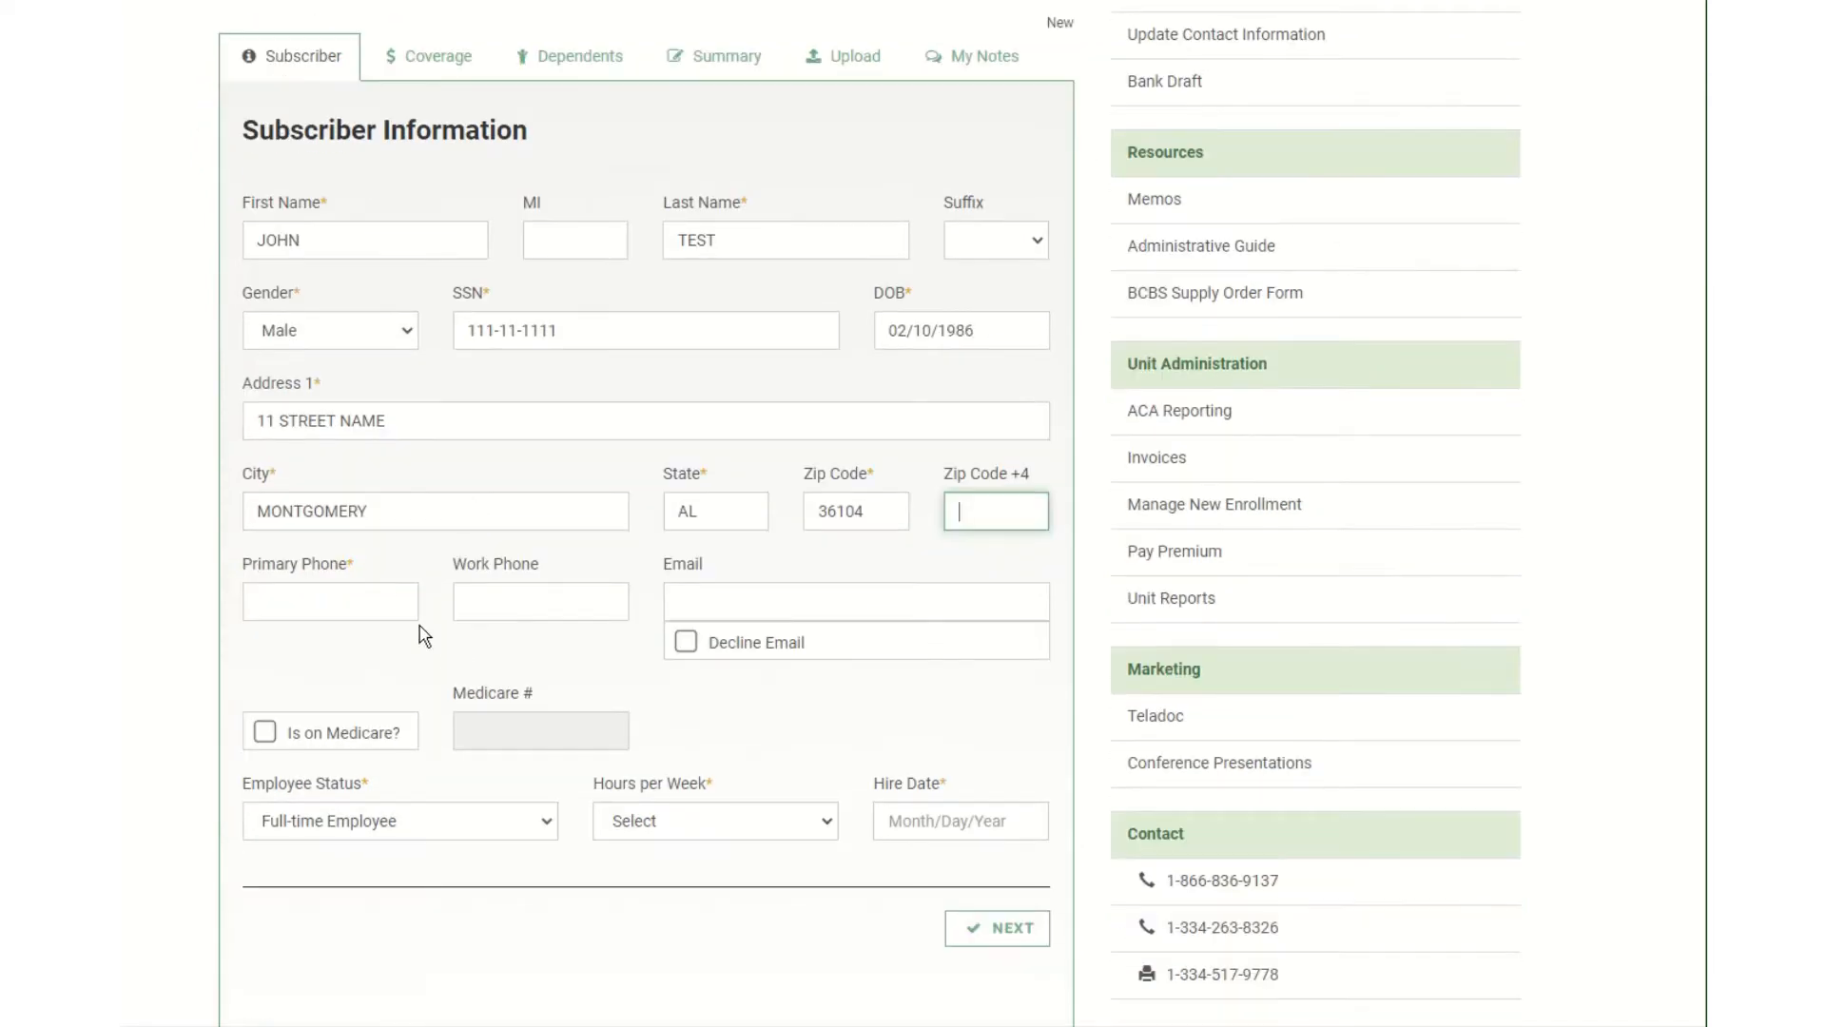
Enter the subscriber's primary phone number and email address.
click(400, 597)
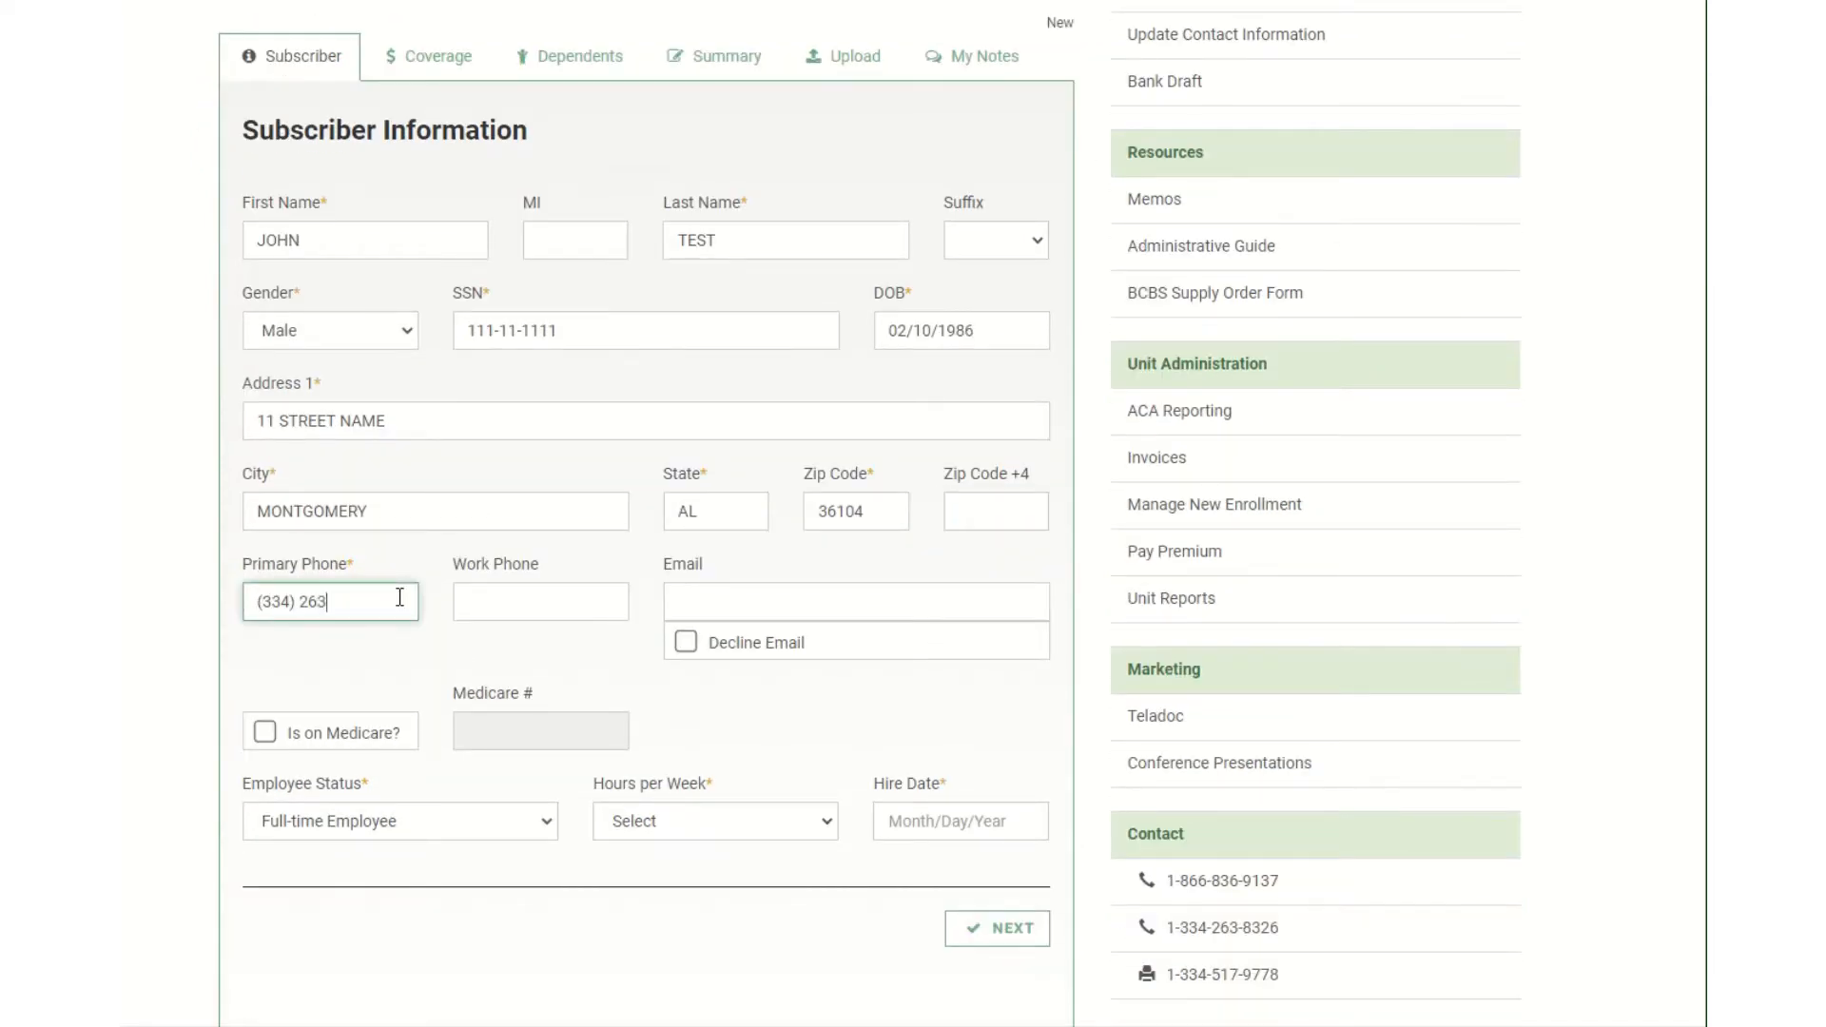
key(Tab)
key(Tab)
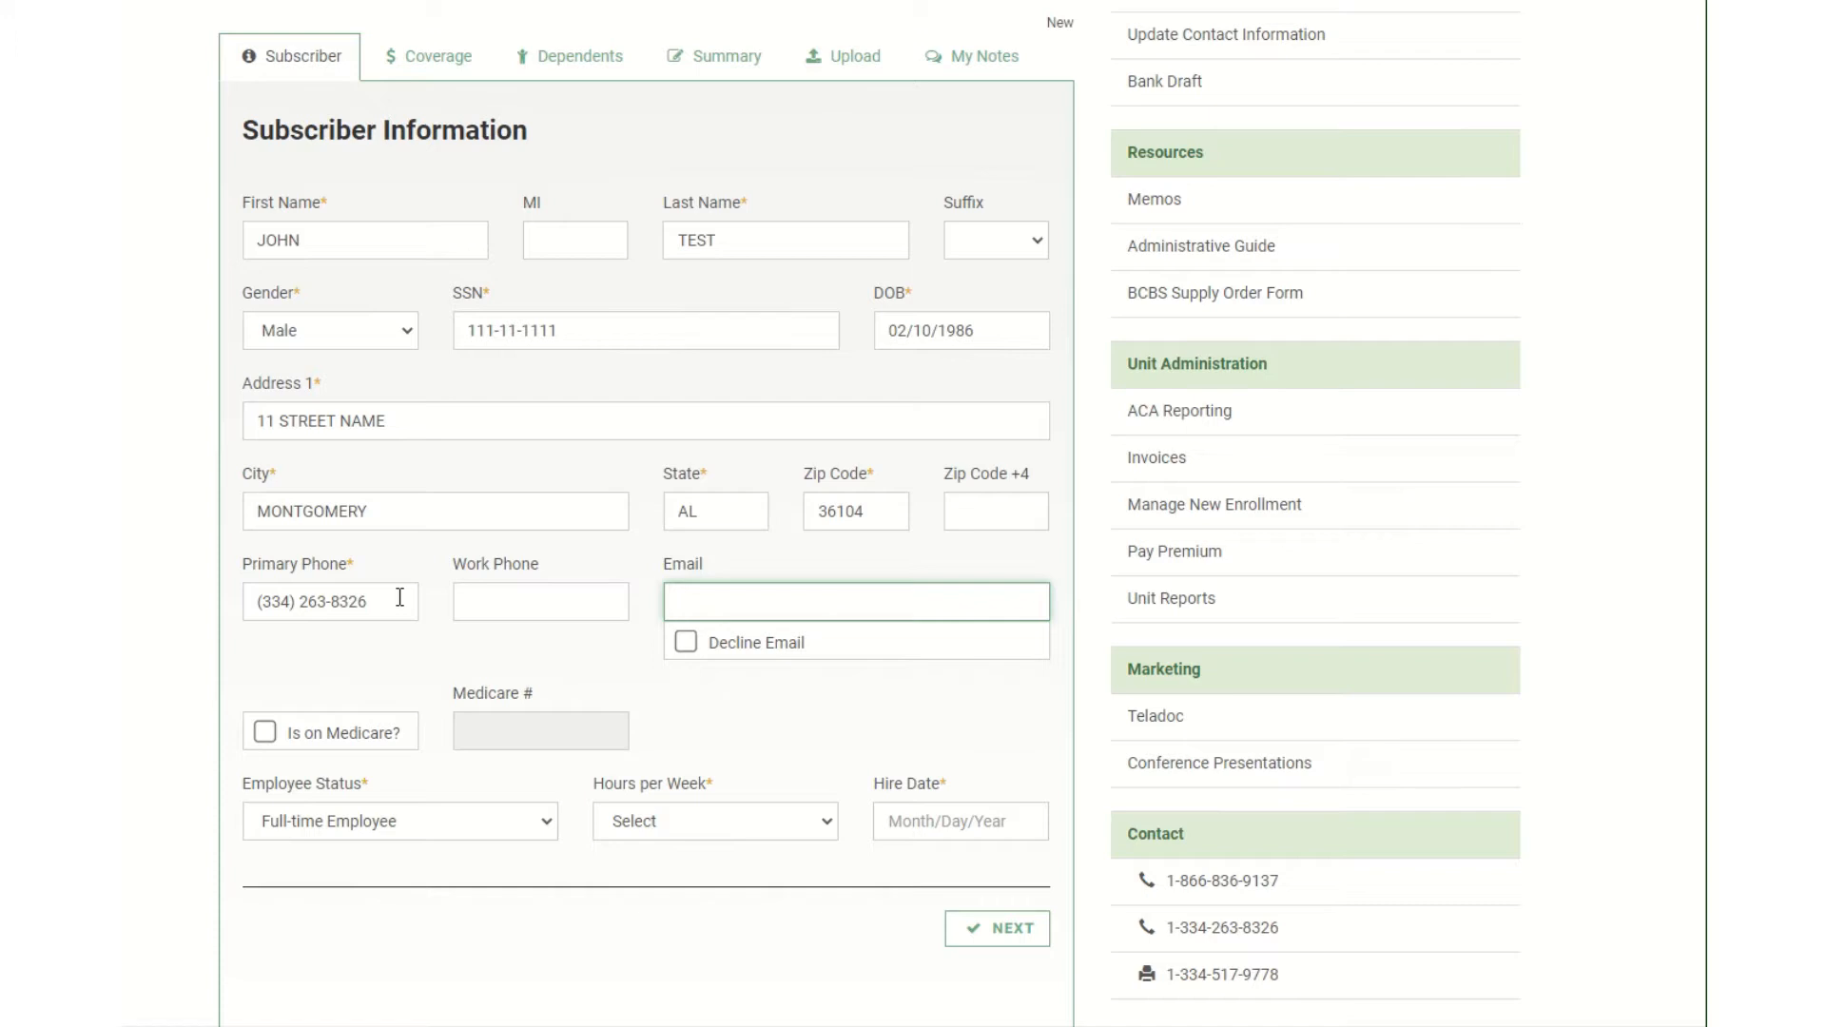
text(JOHN@EMAIL)
key(Tab)
key(shift+Tab)
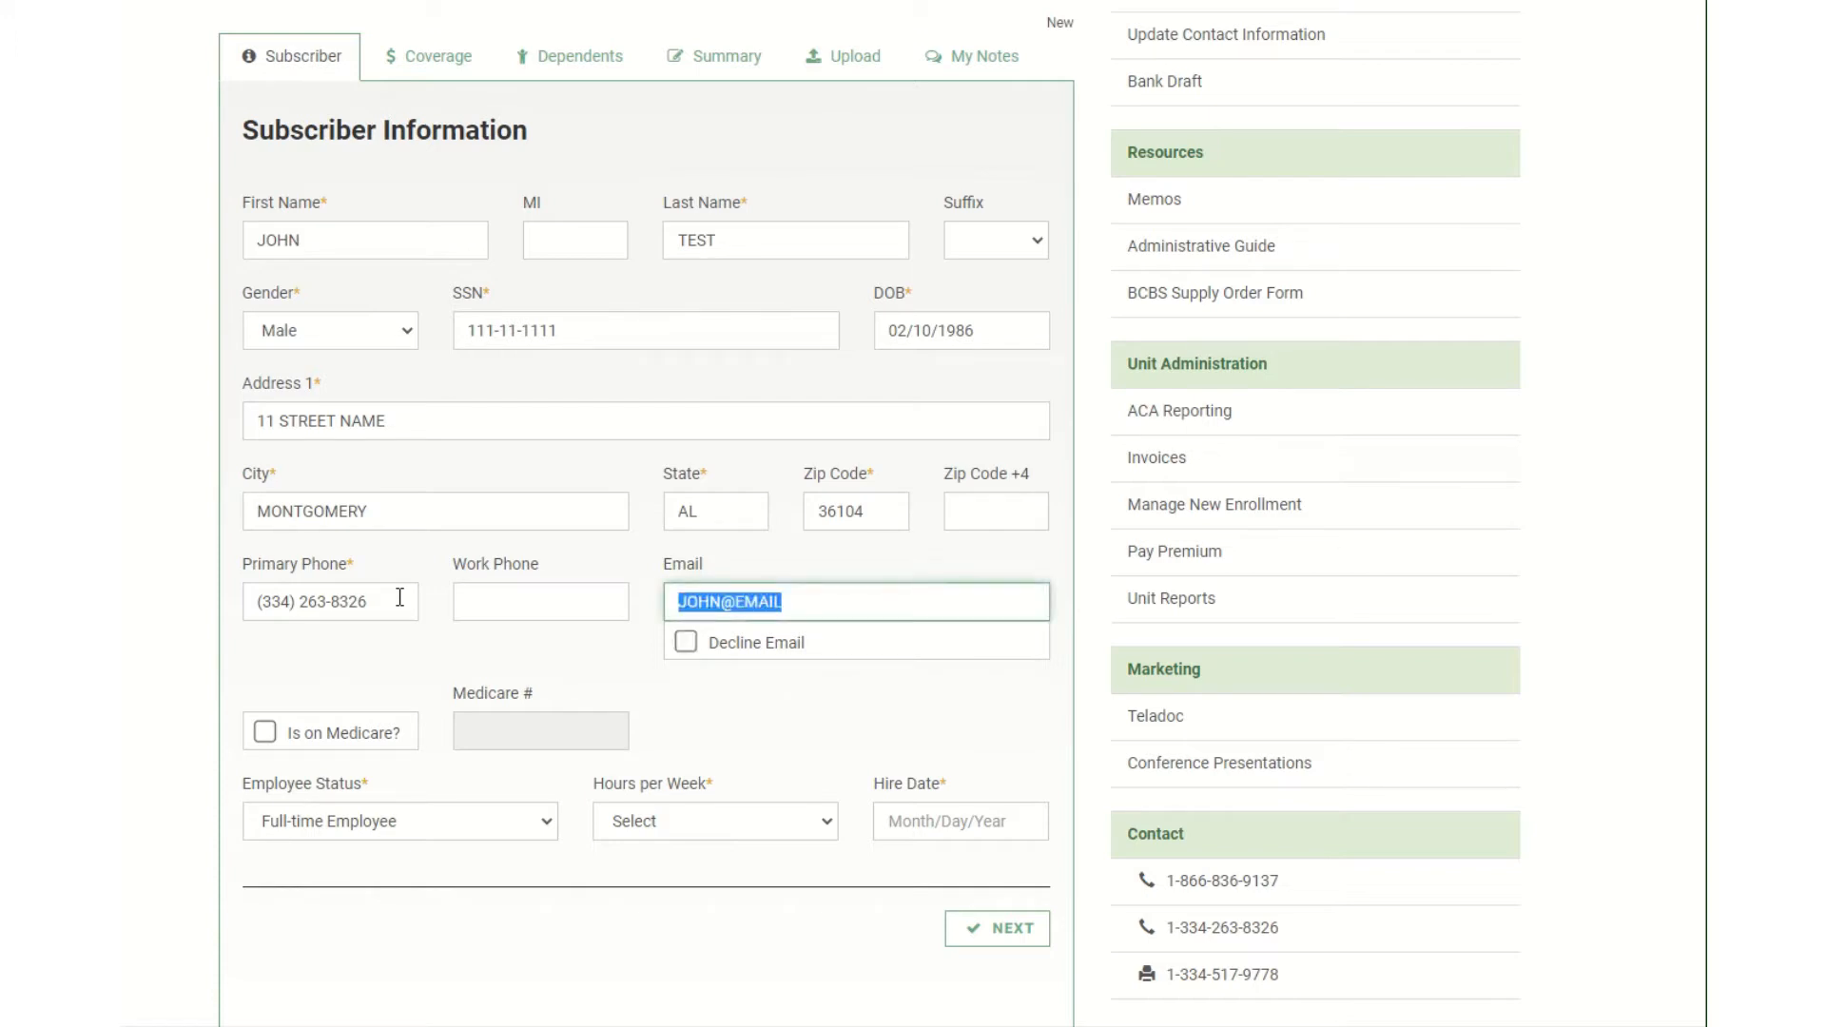
key(End)
text(.)
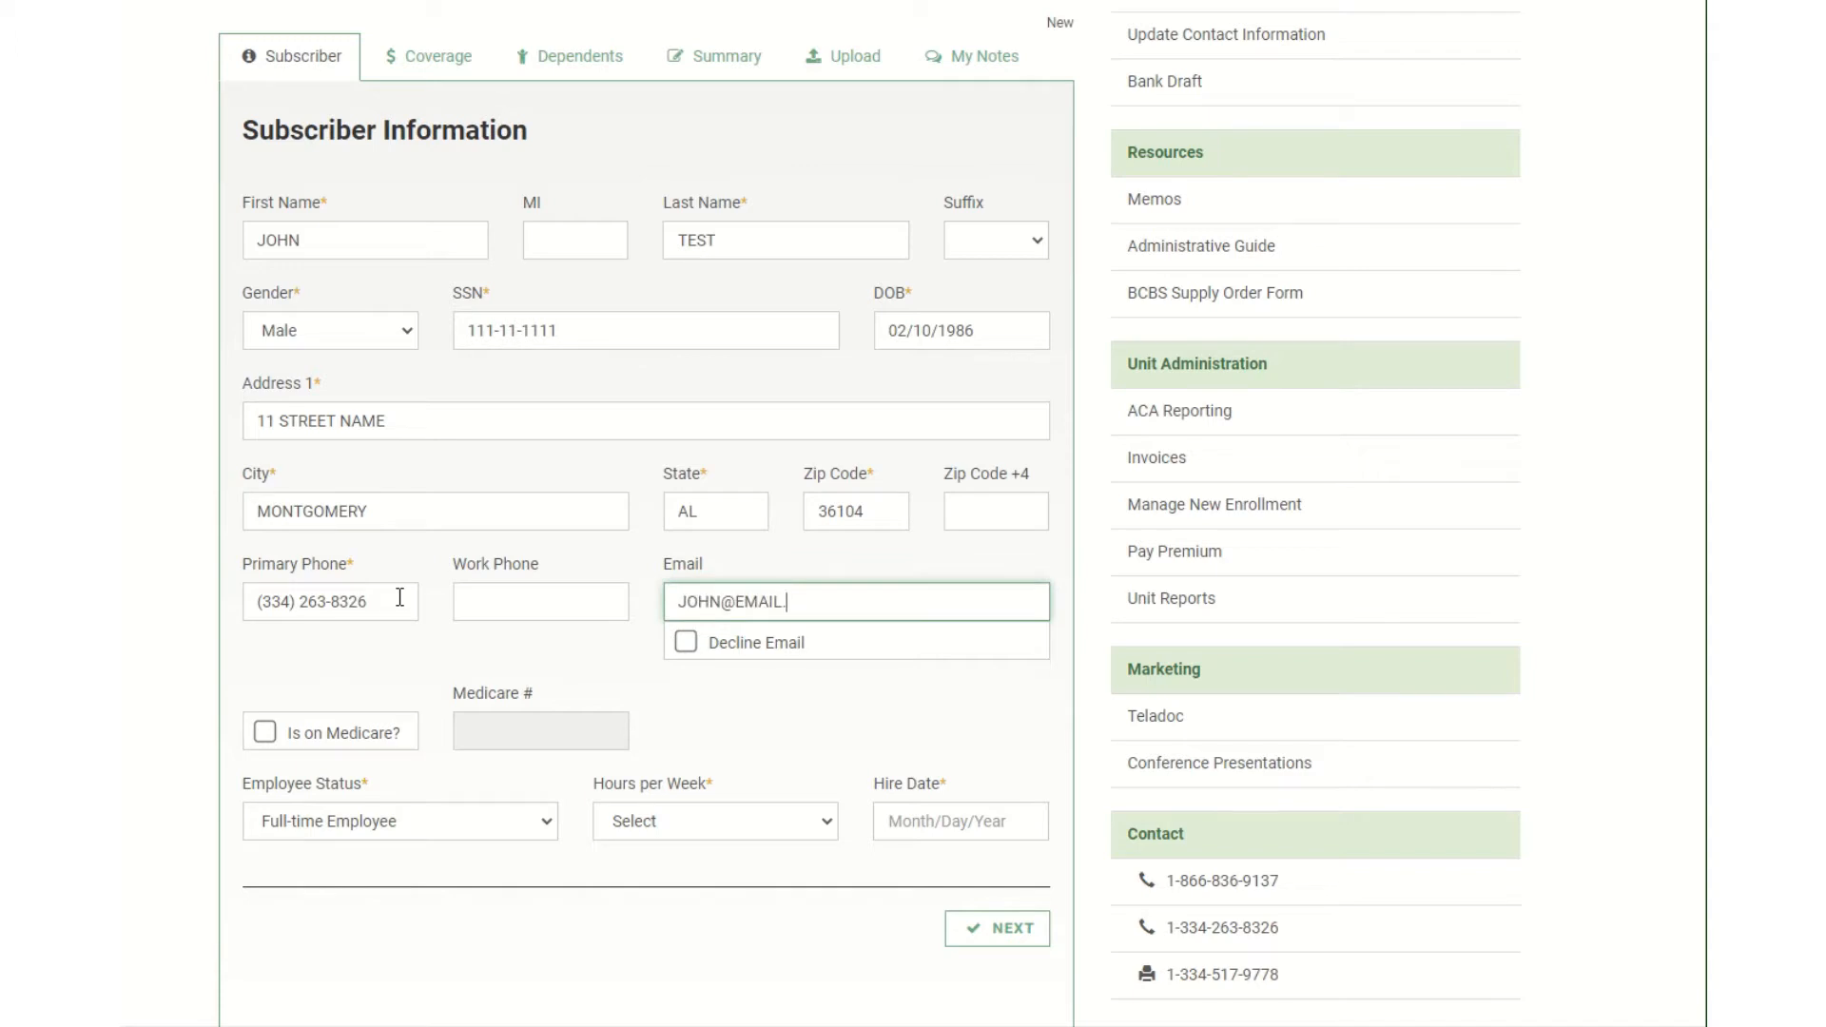
text(COM)
Set status Full-time Employee, More than 30 hours per week, and hire date 01/06/2021.
click(555, 824)
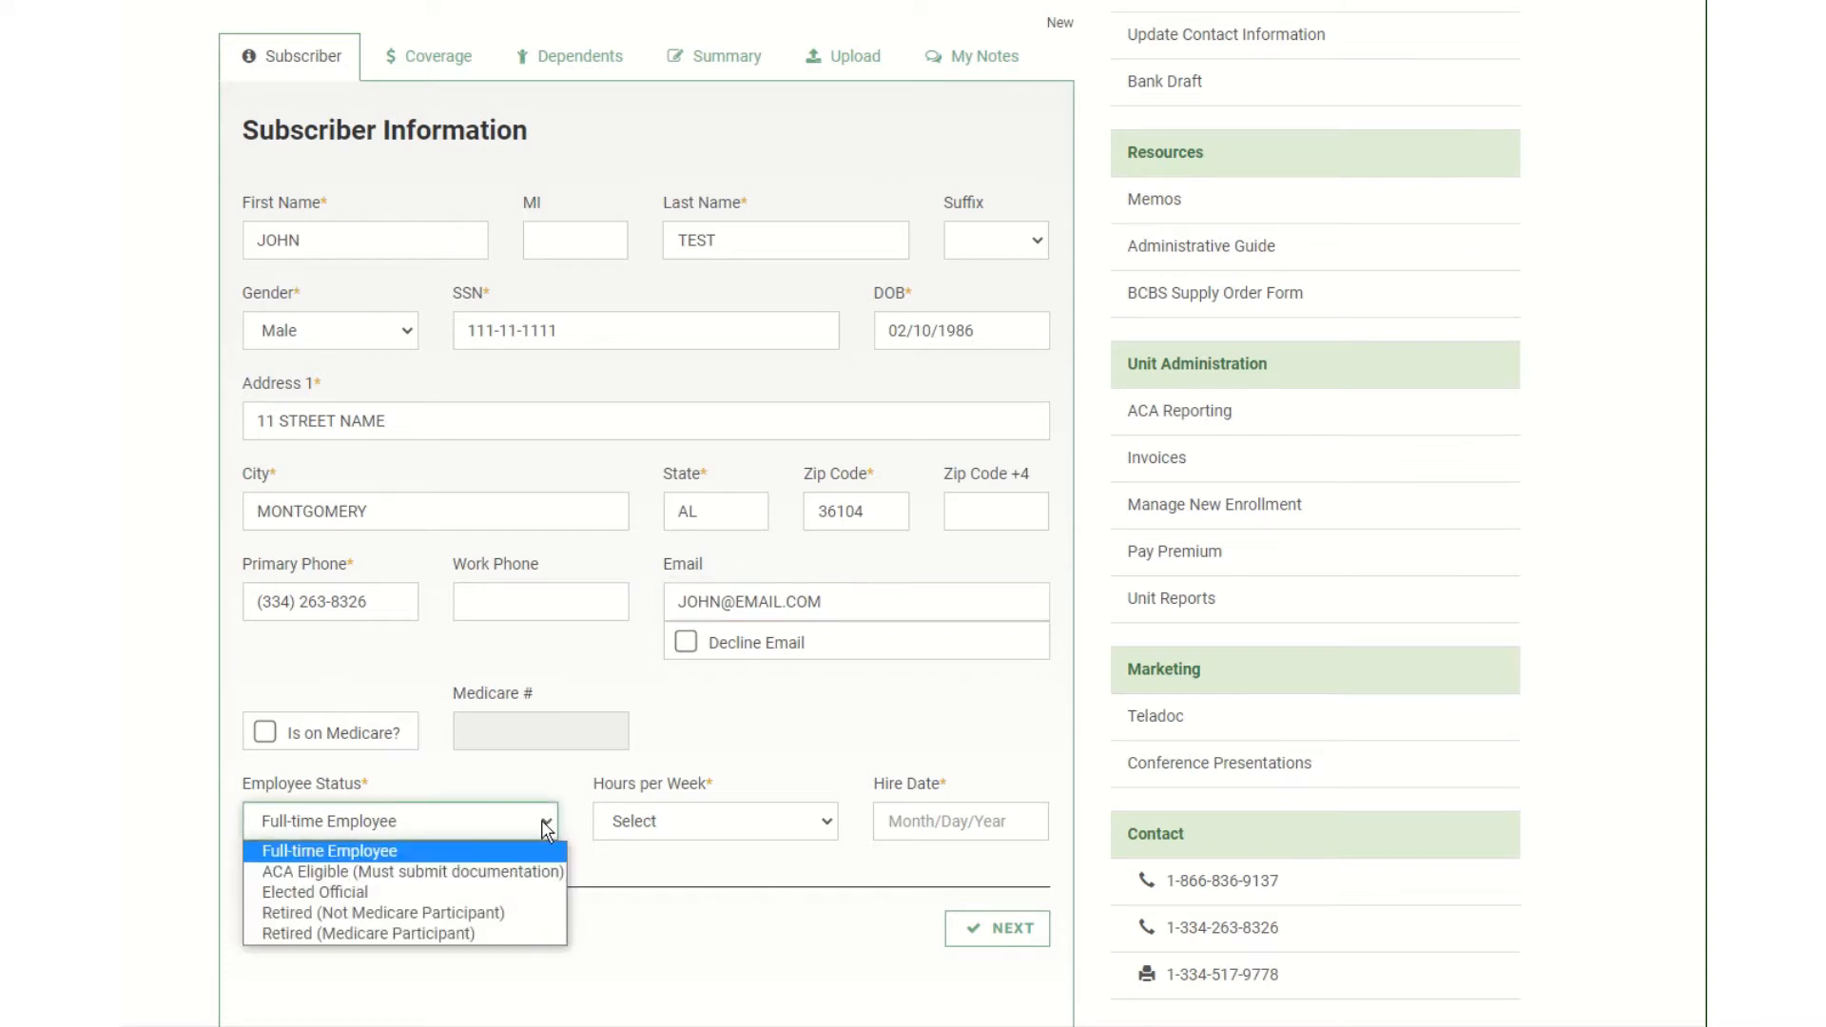
click(437, 851)
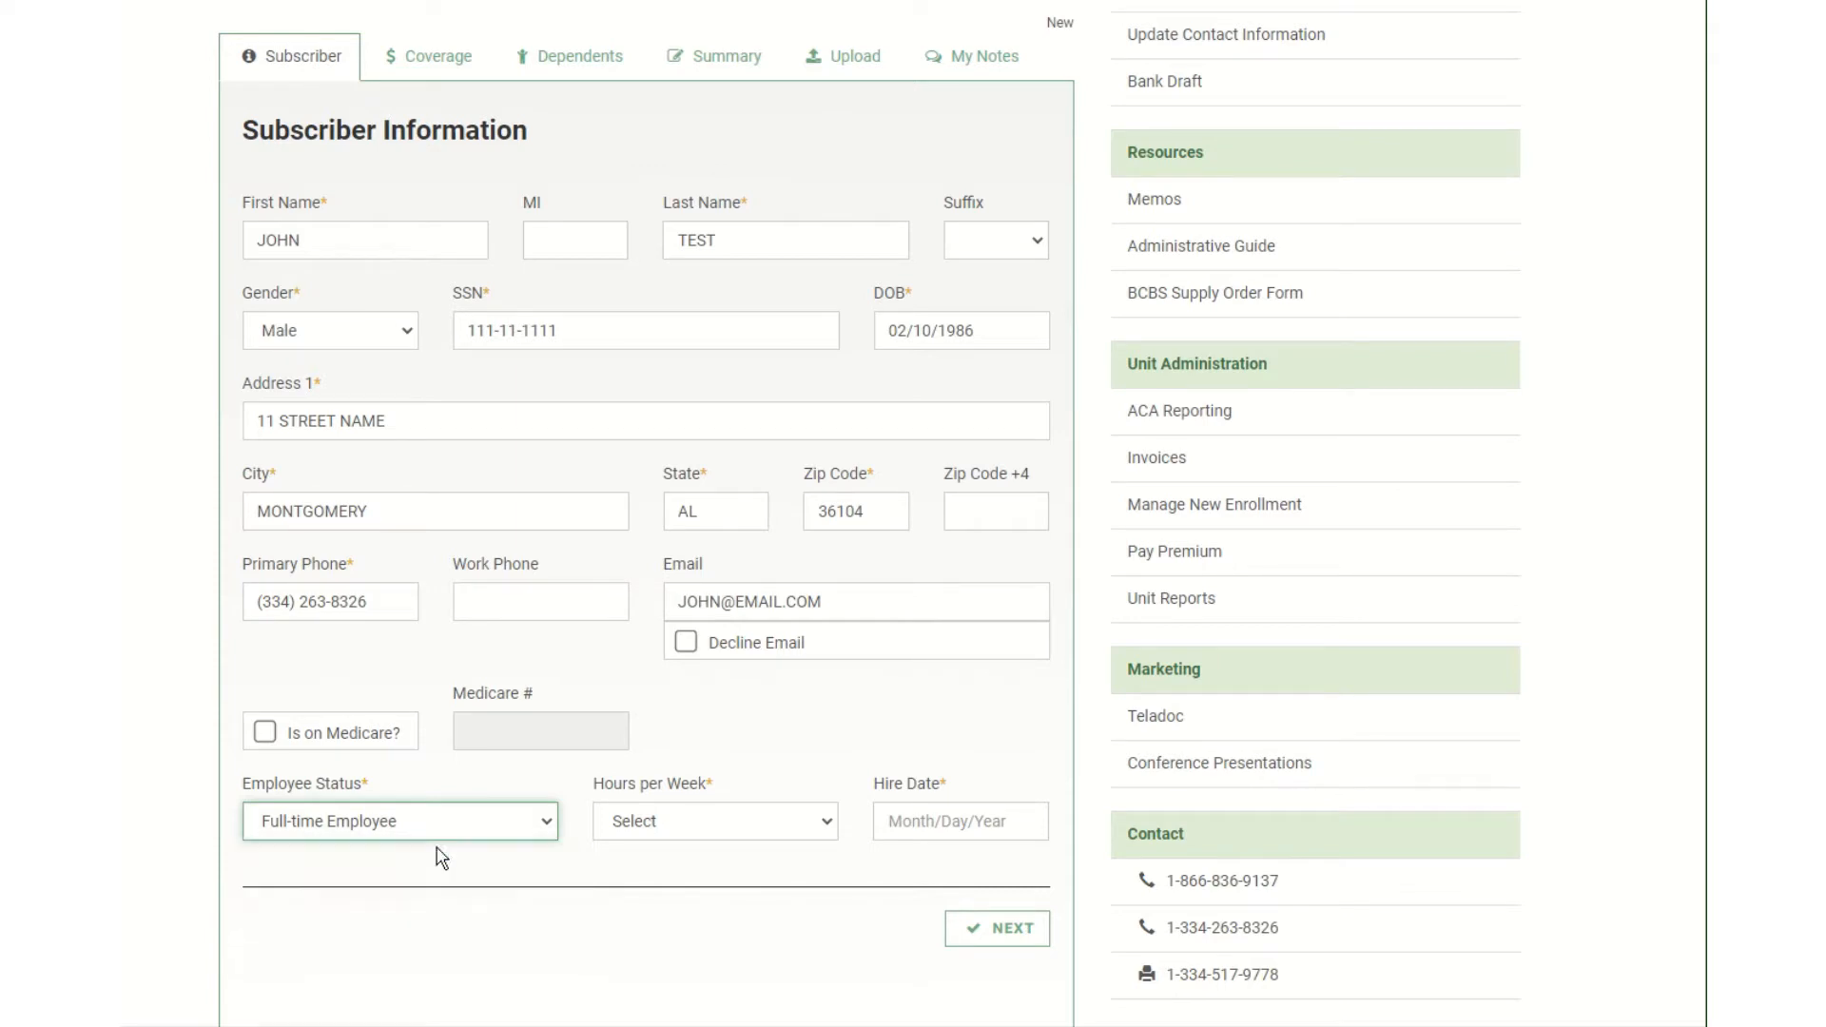
click(825, 822)
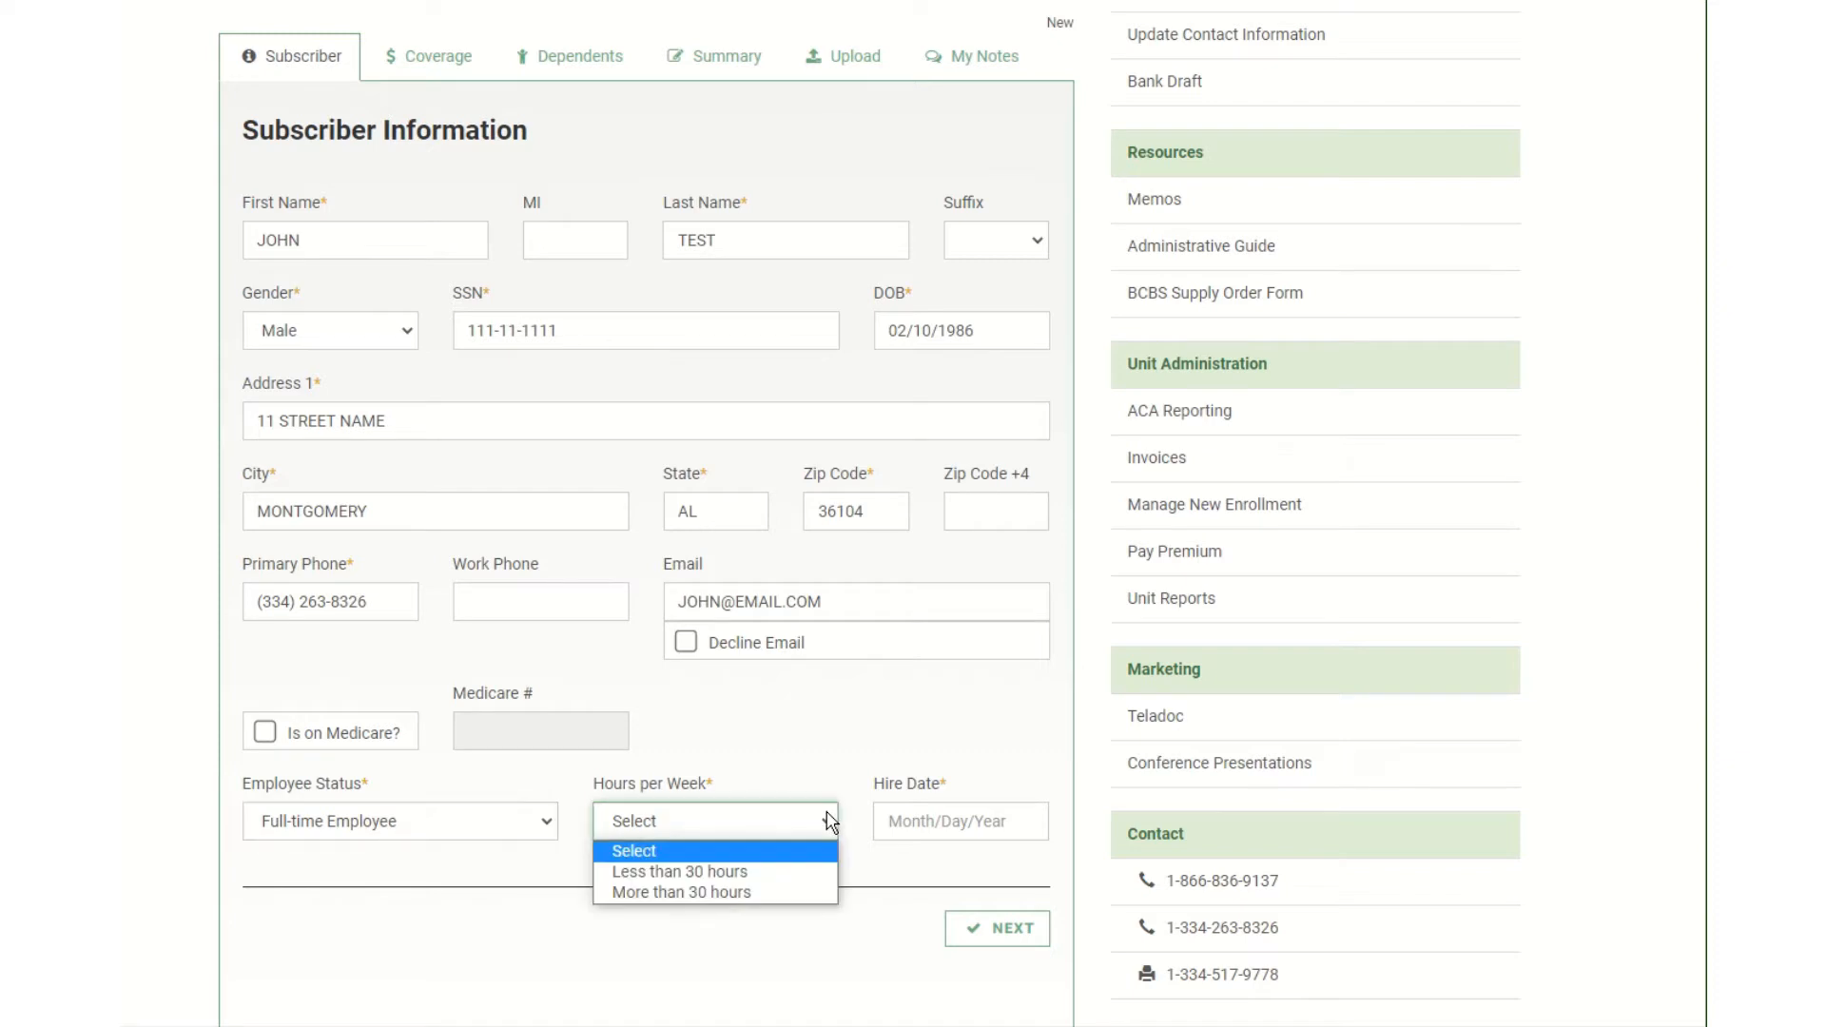
click(796, 894)
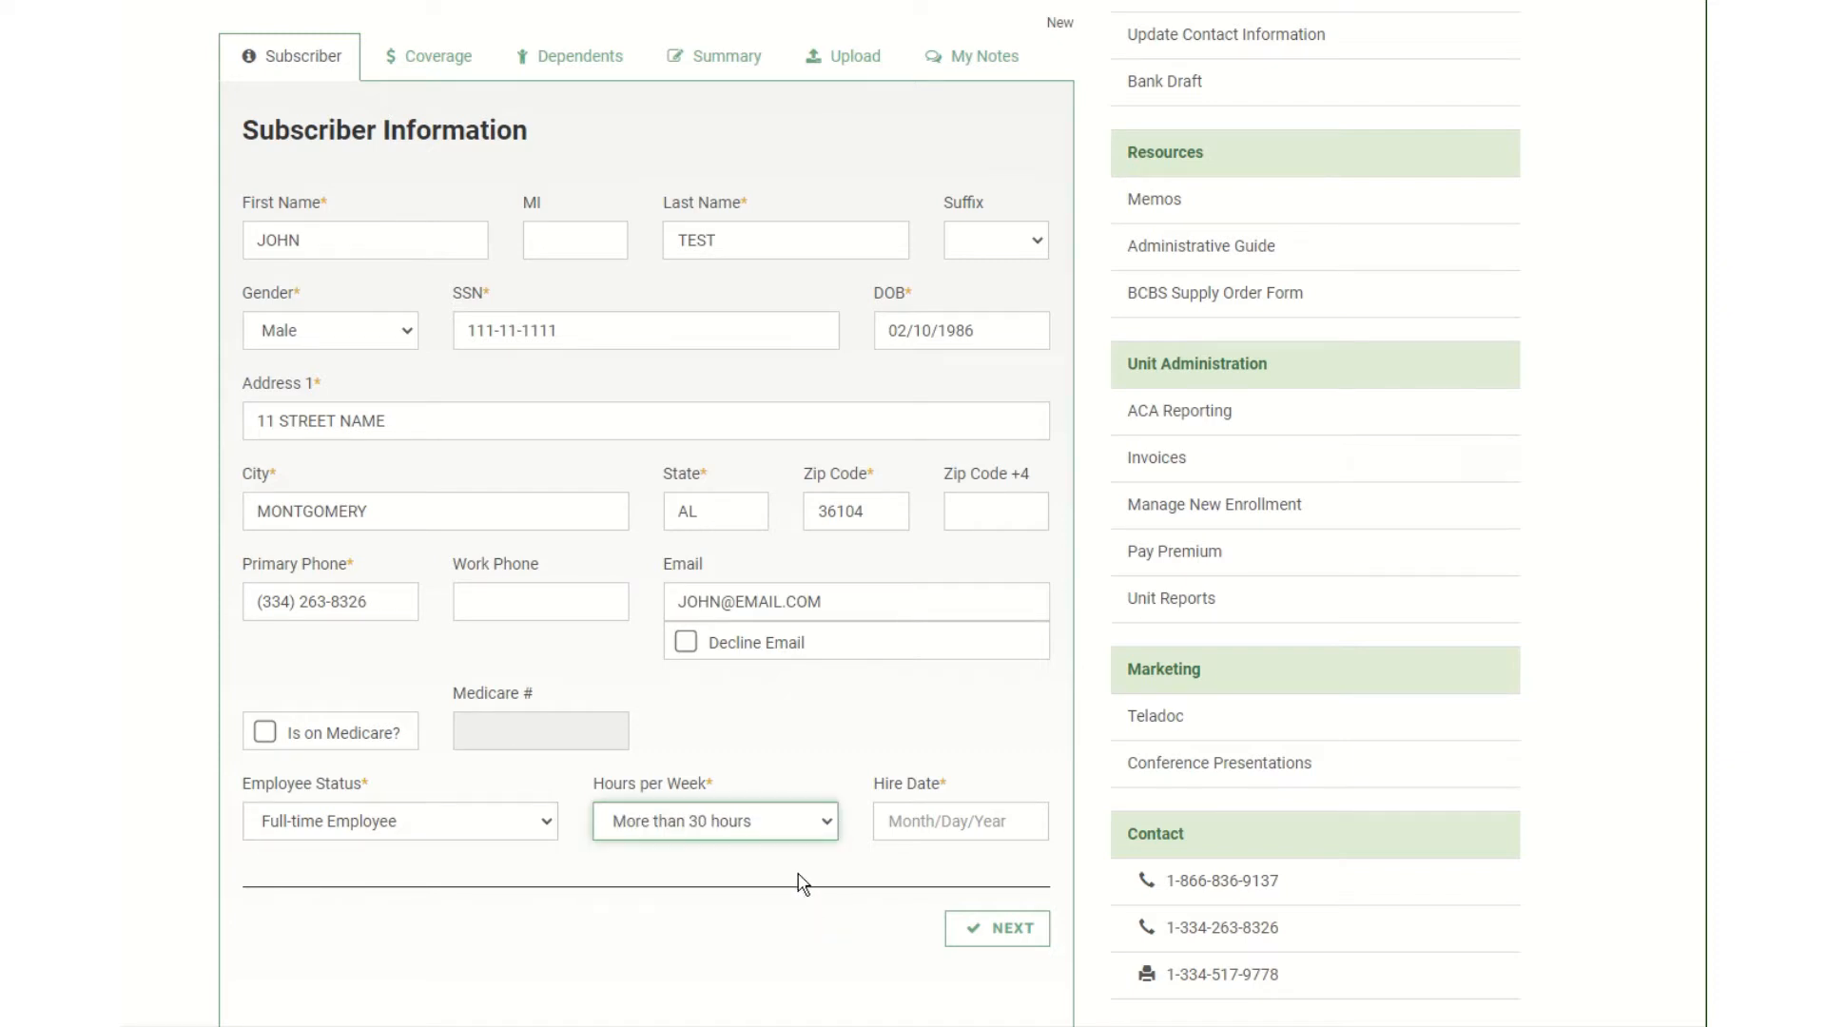
click(987, 819)
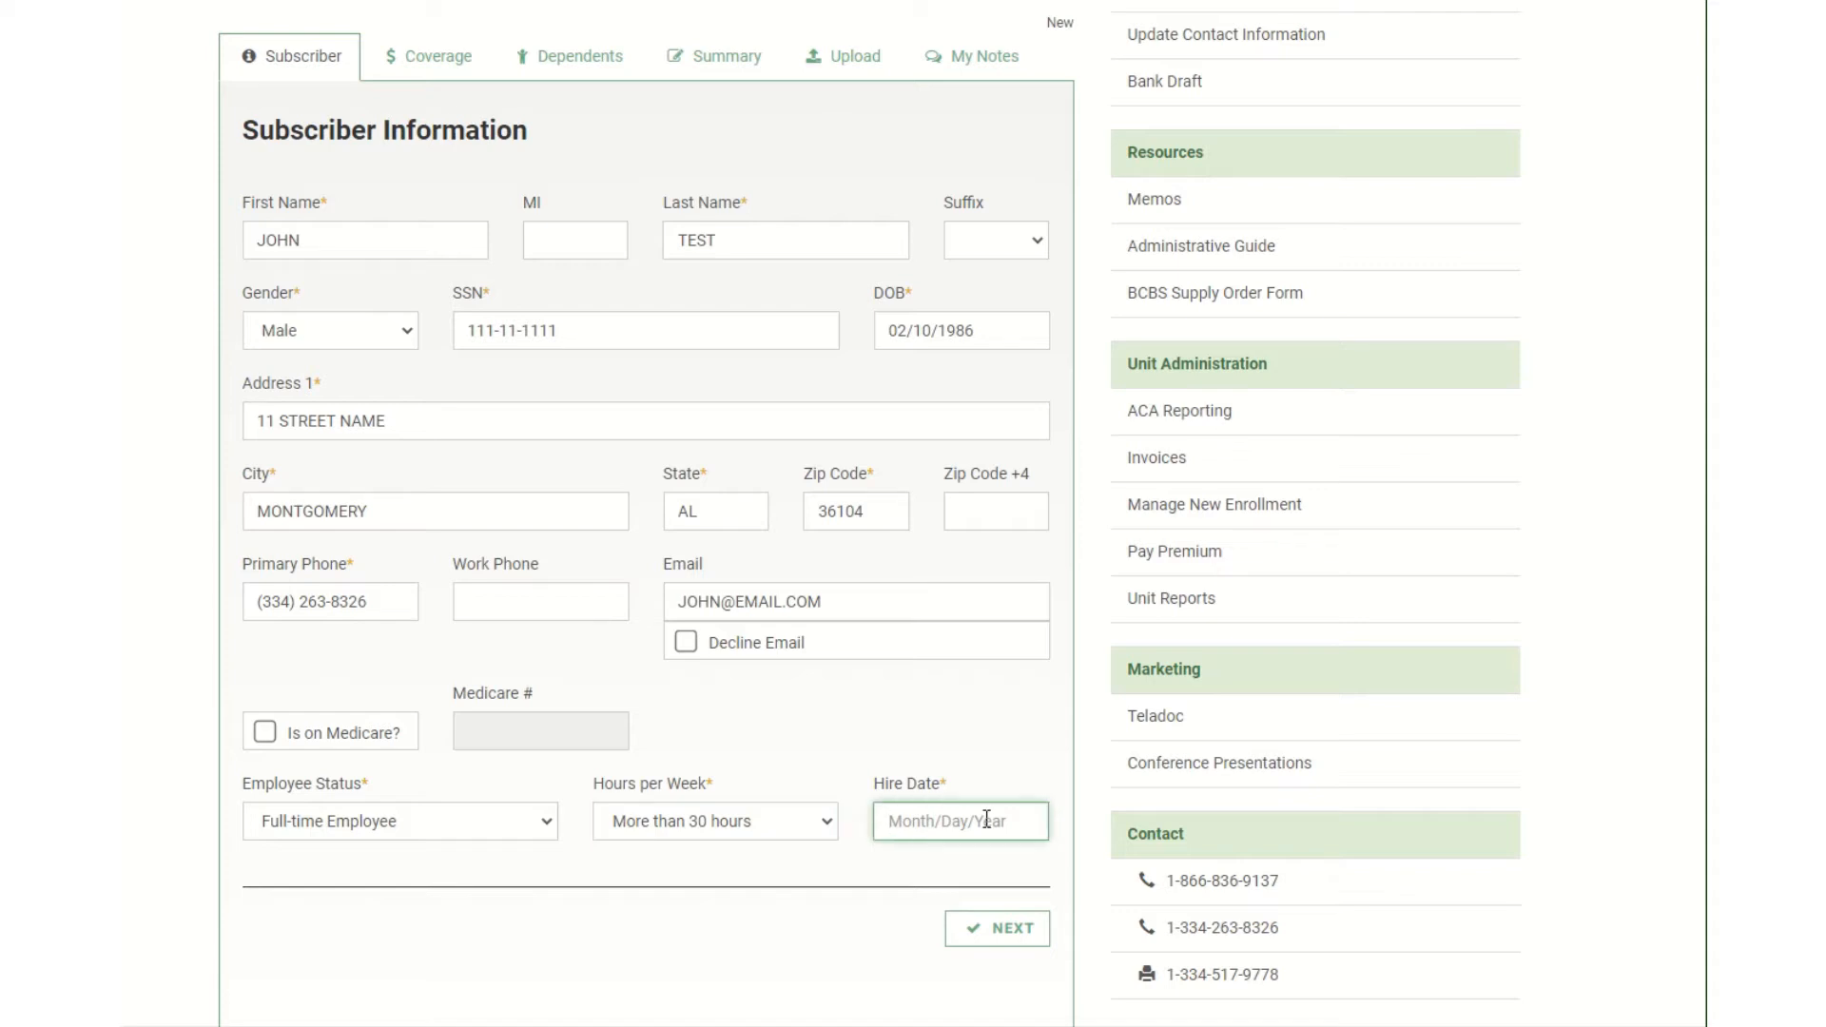
text(01/01/2021)
key(BackSpace)
key(BackSpace)
key(BackSpace)
key(BackSpace)
key(BackSpace)
key(BackSpace)
text(6/2021)
Clear and re-enter the SSN to fix the error, then advance to Coverage Selection.
drag(585, 331, 183, 298)
key(BackSpace)
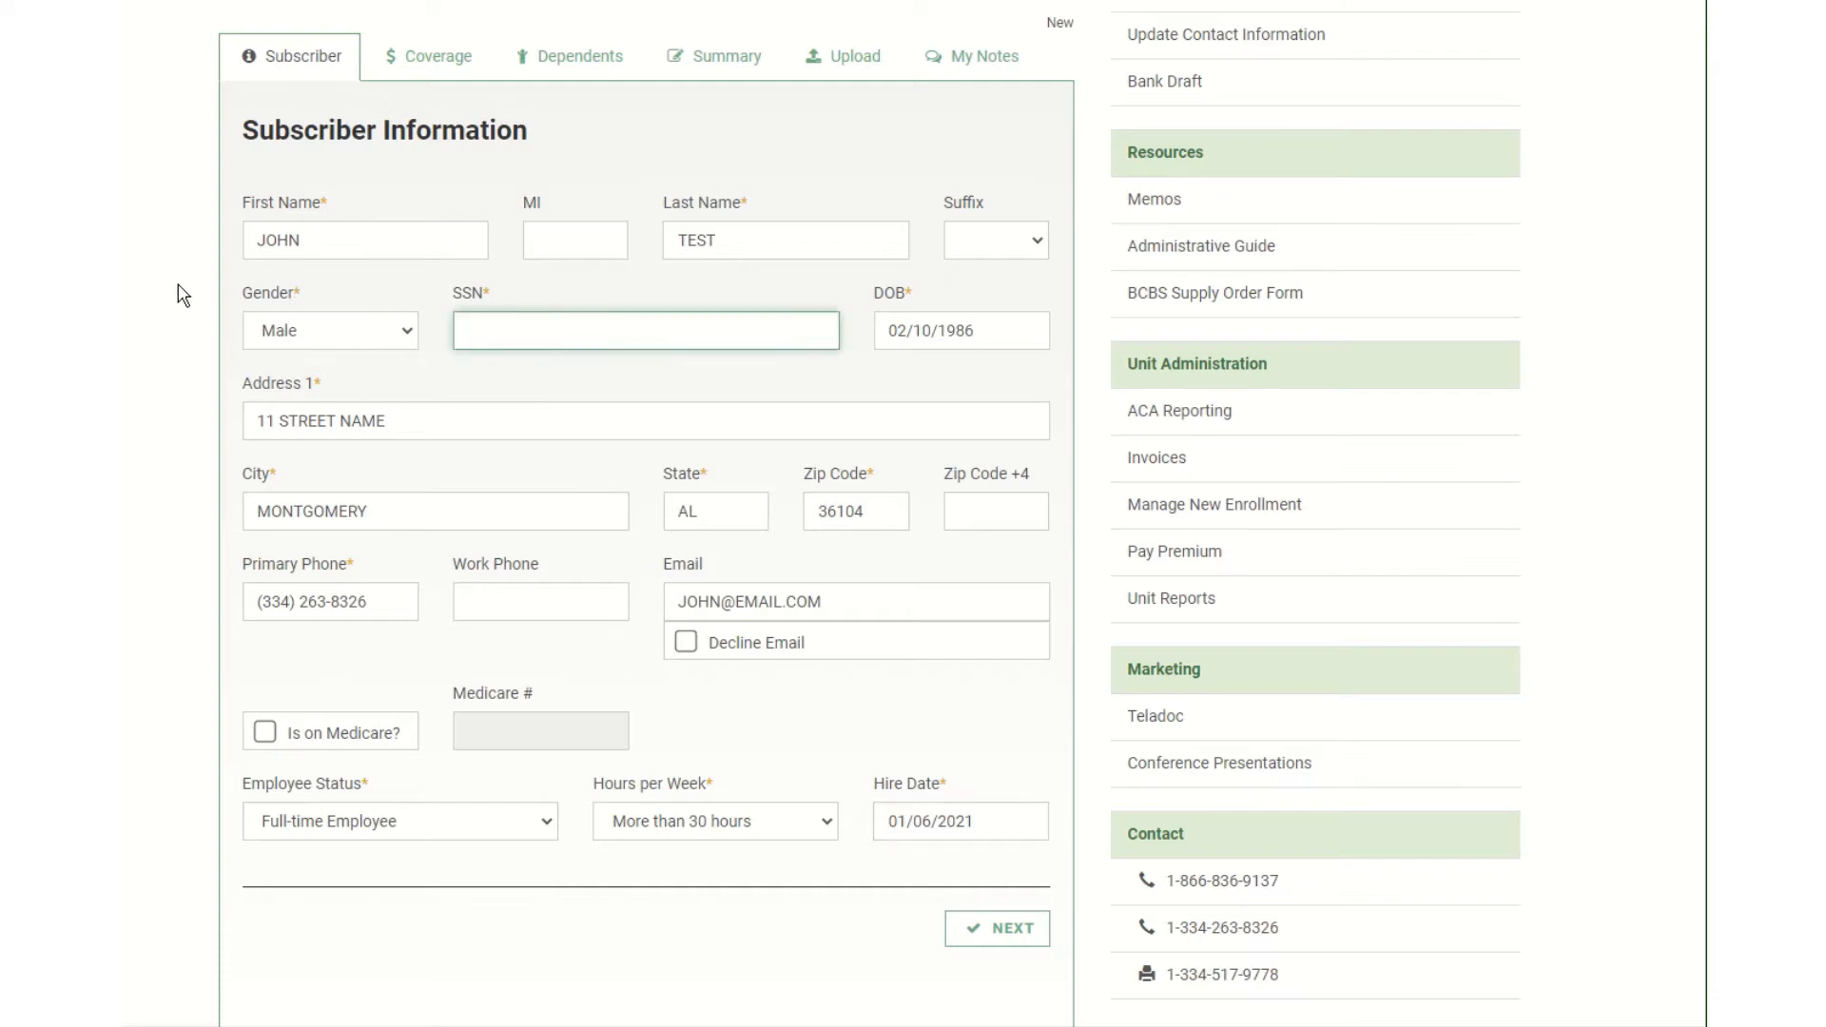
scroll(850, 633, up, 2)
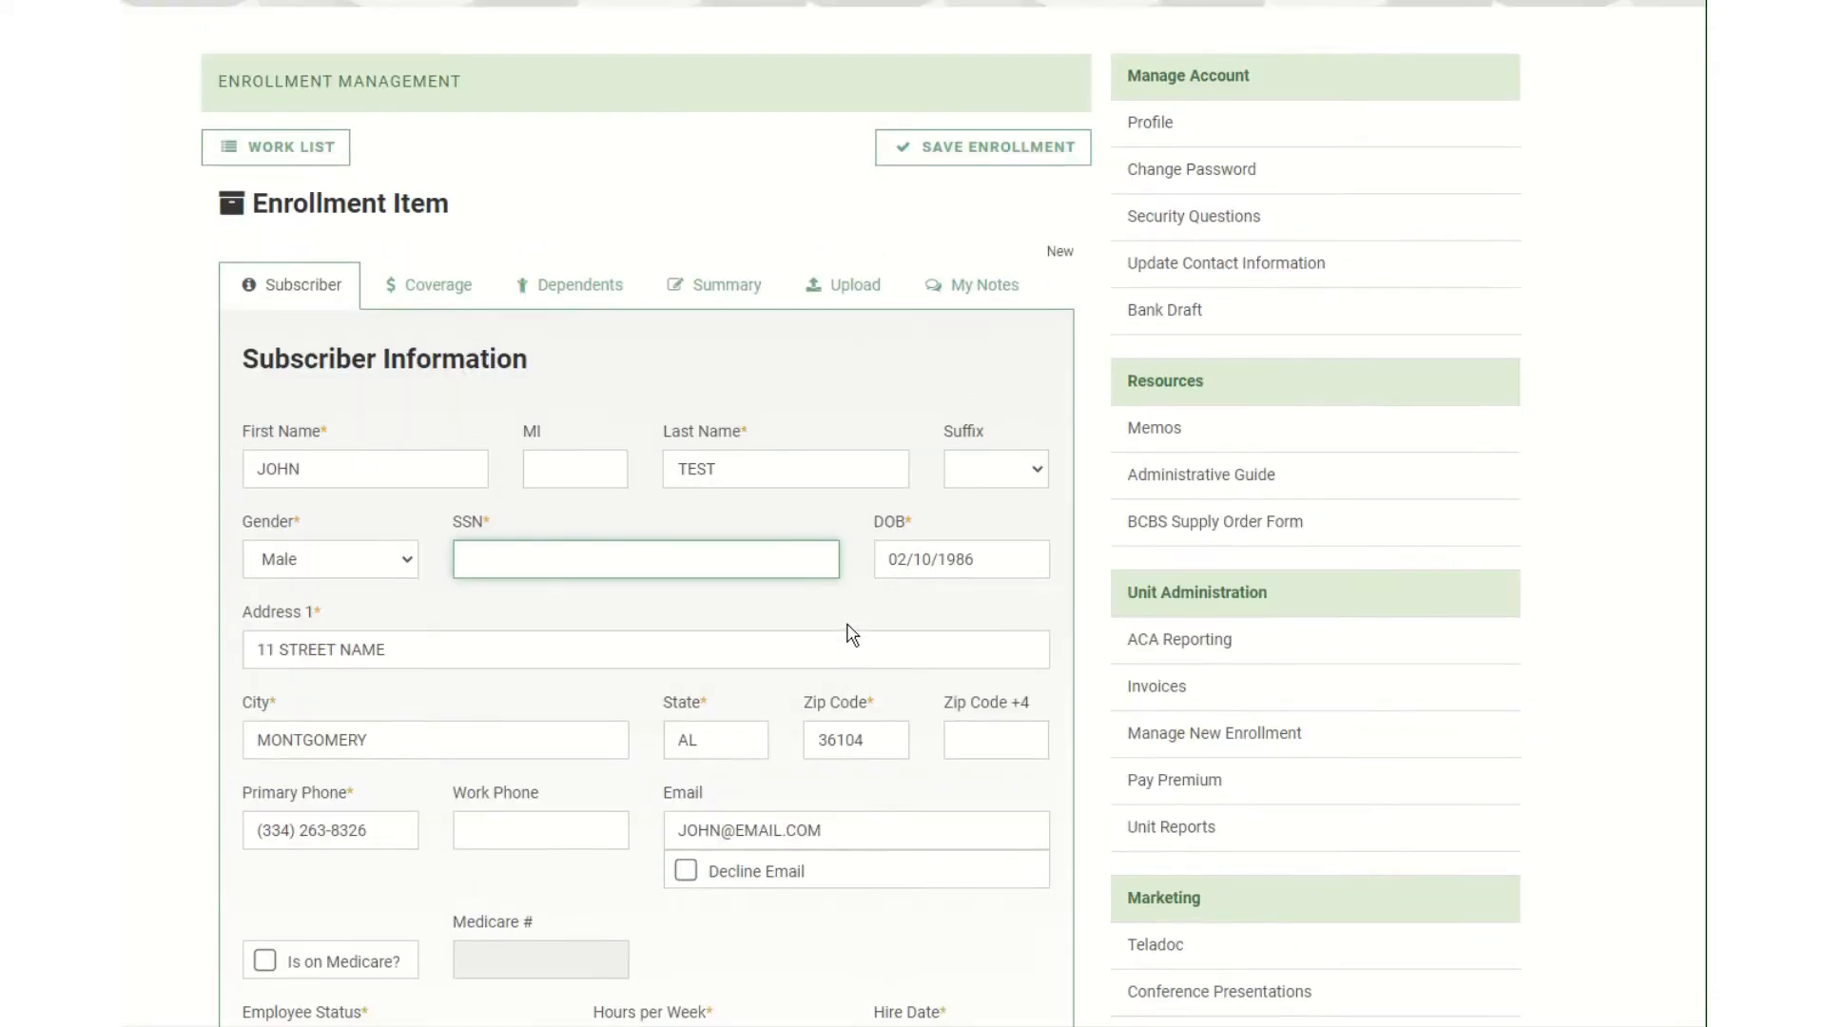
scroll(850, 633, down, 2)
click(1013, 929)
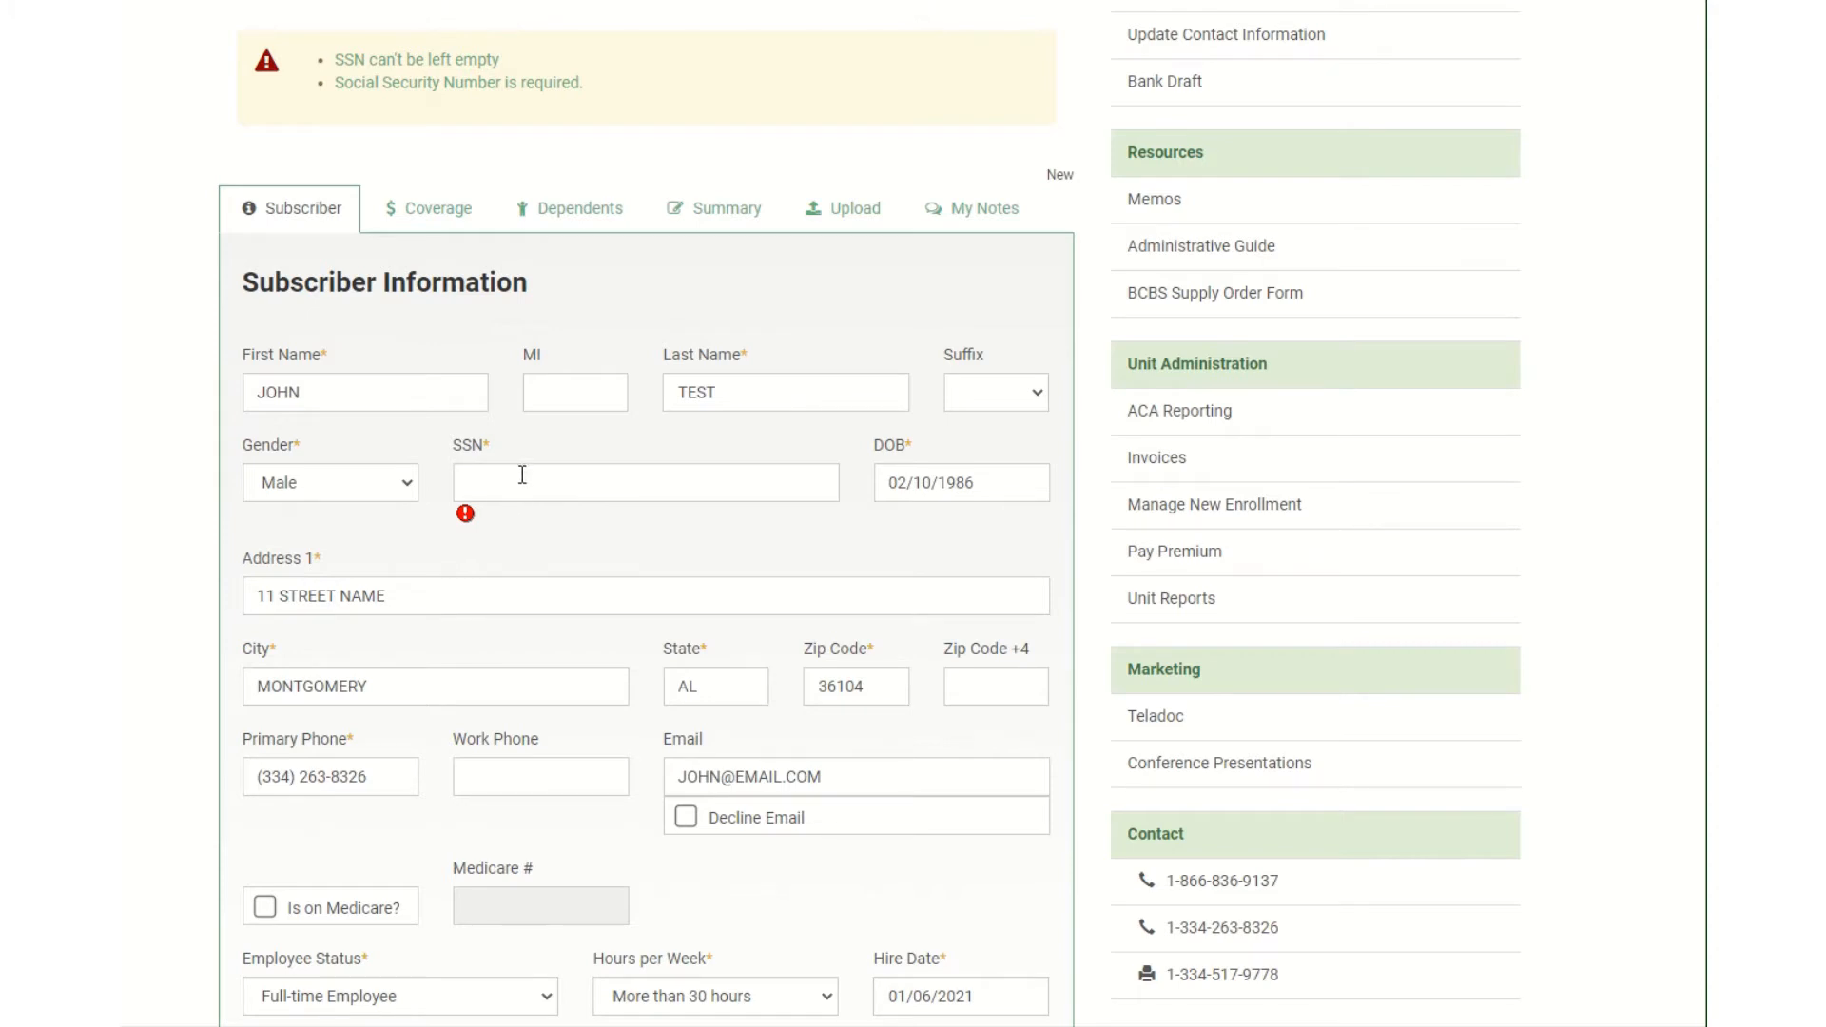
click(546, 498)
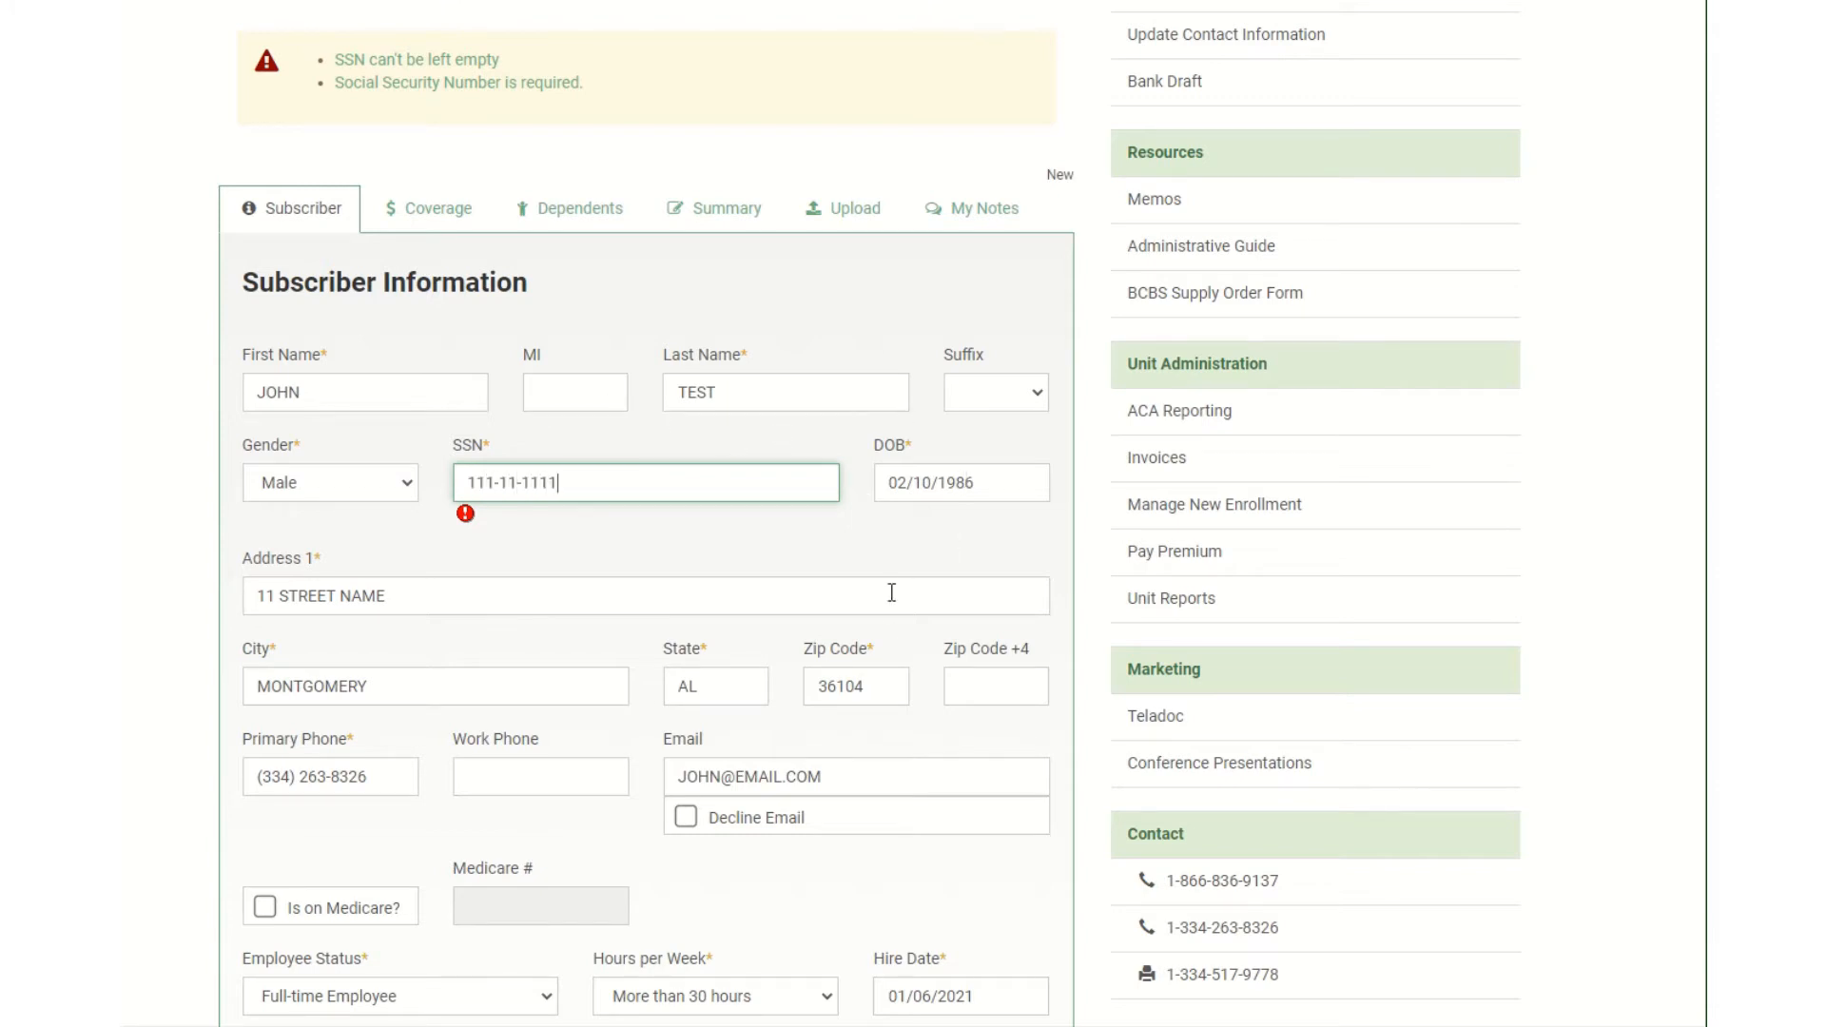
scroll(876, 672, down, 4)
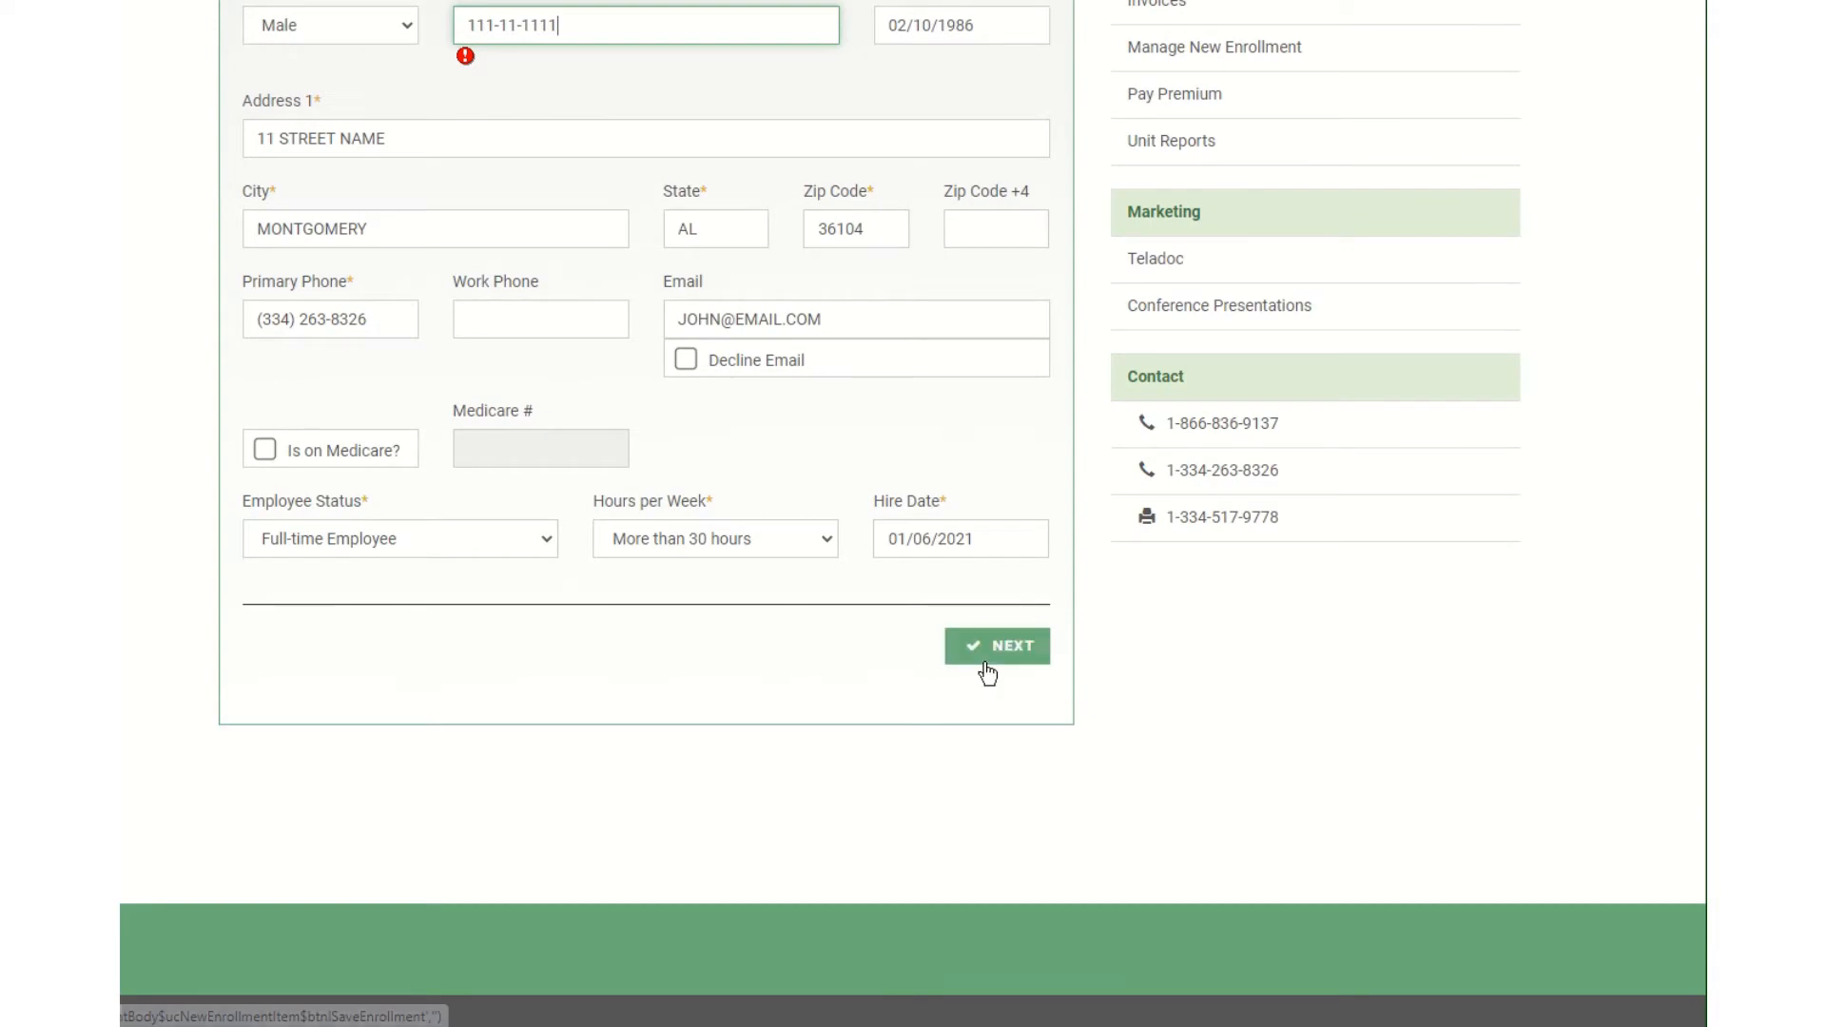
scroll(613, 583, up, 4)
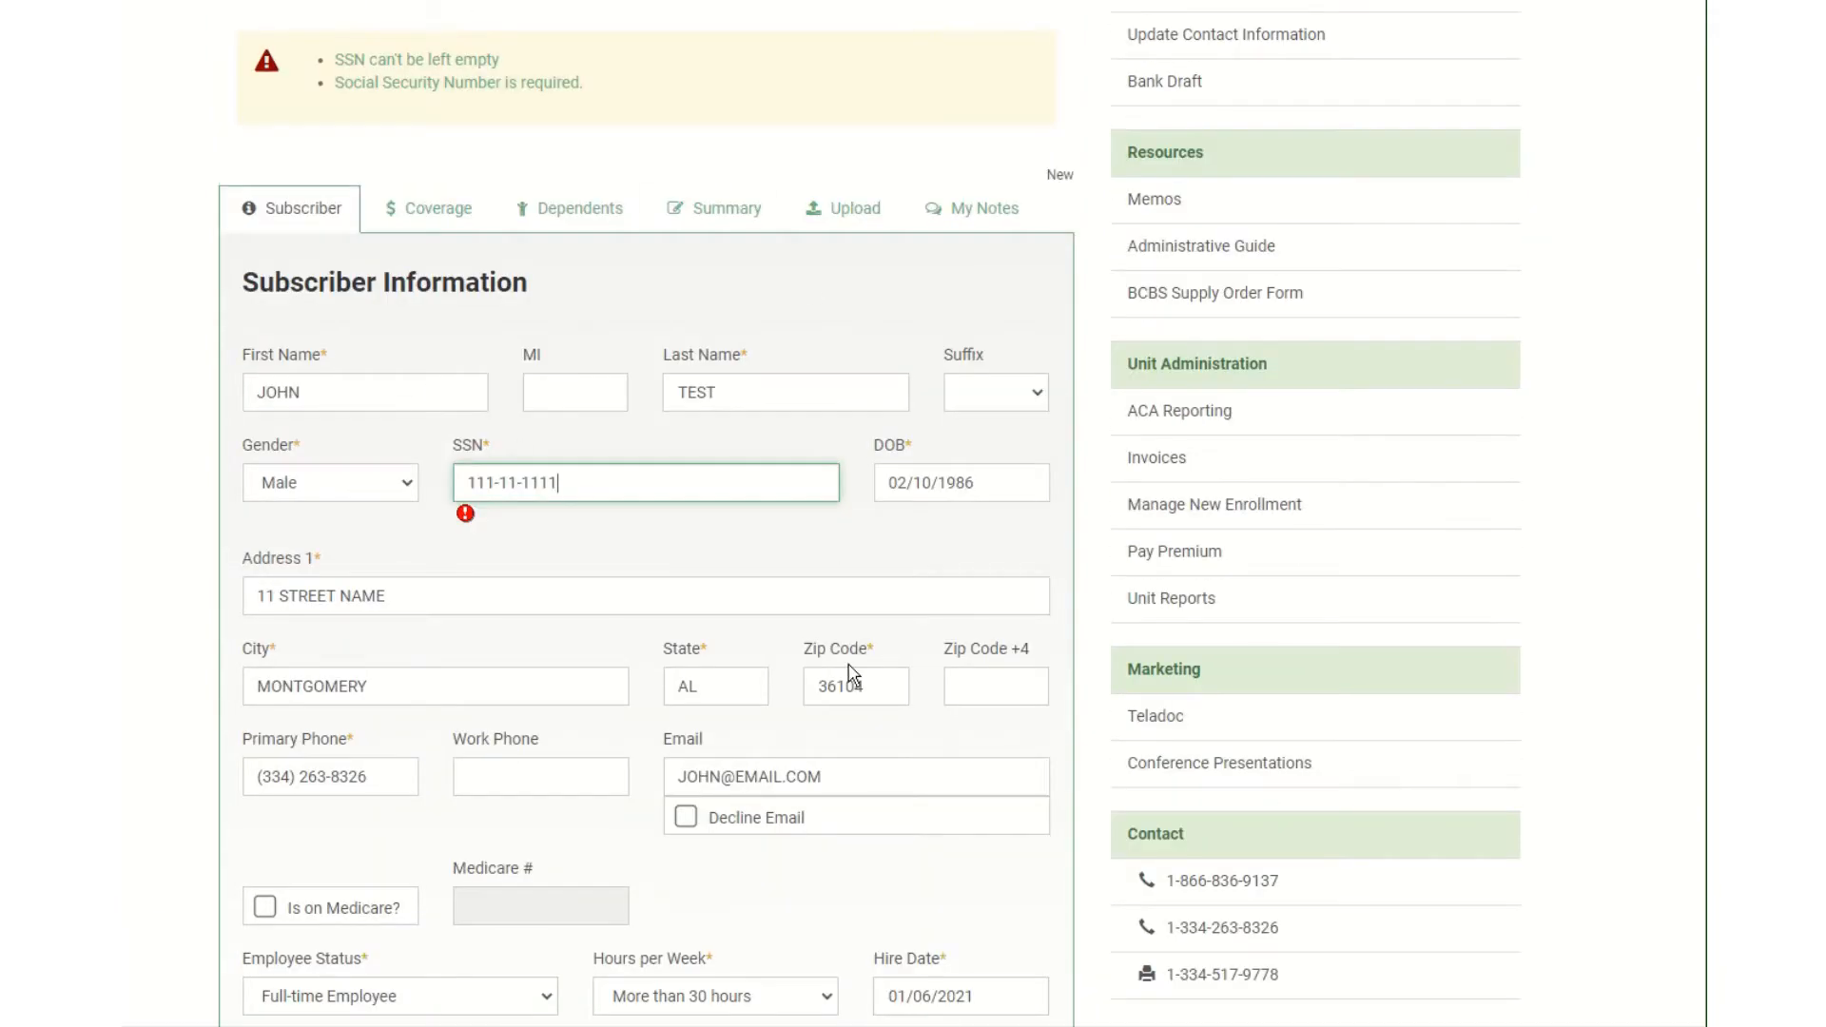
scroll(847, 671, down, 4)
click(996, 655)
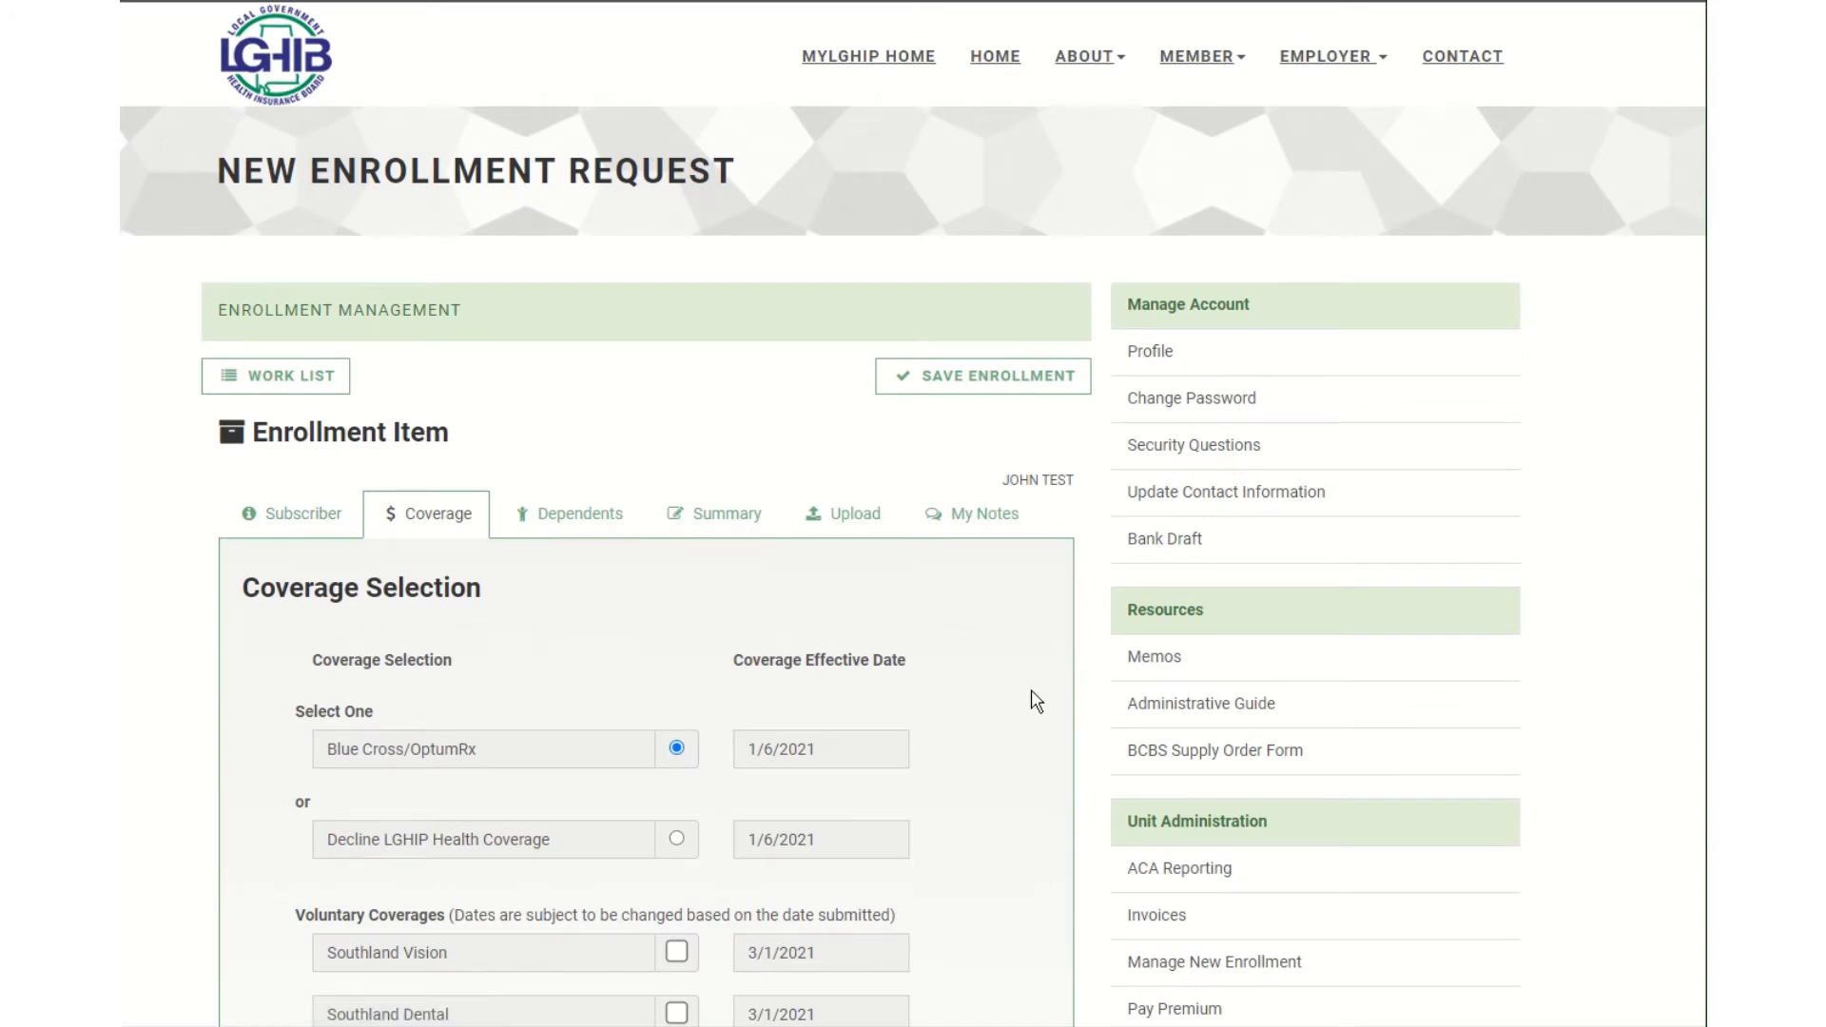
Revisit the Subscriber Information tab and return to Coverage Selection with Blue Cross/OptumRx from 1/6/2021.
scroll(1039, 702, down, 2)
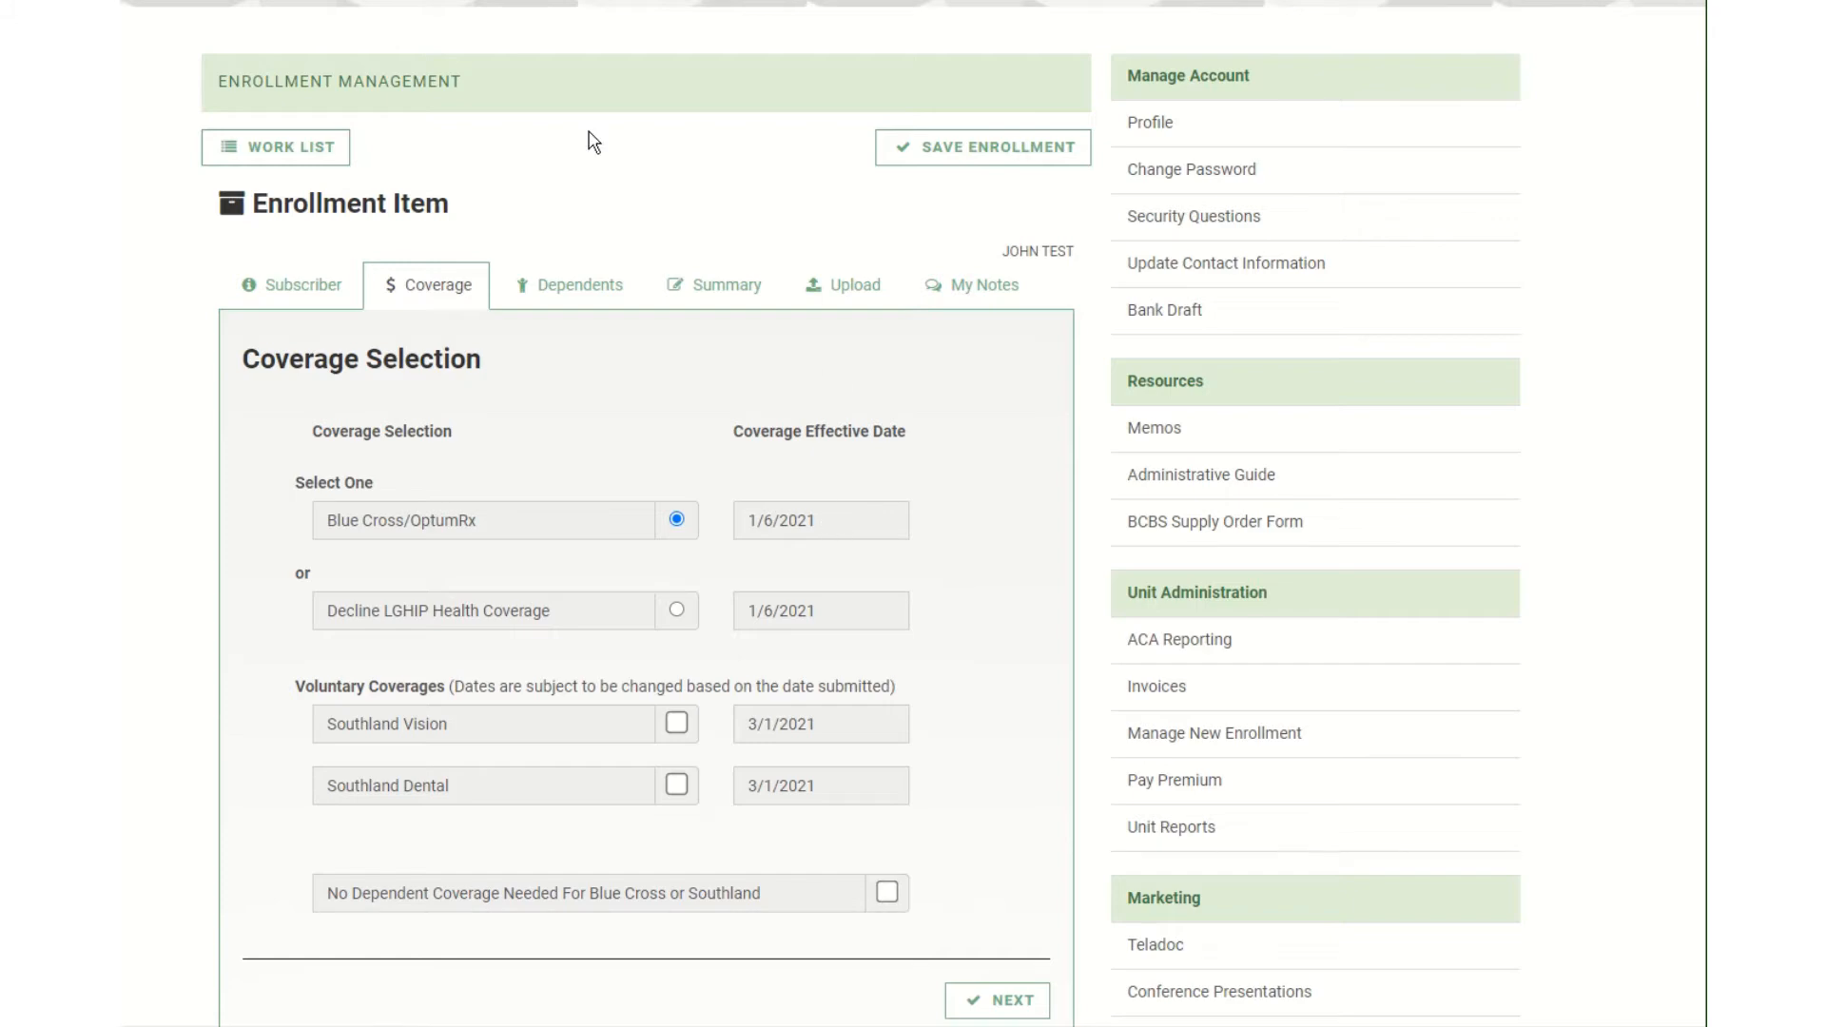
click(333, 288)
scroll(908, 699, down, 5)
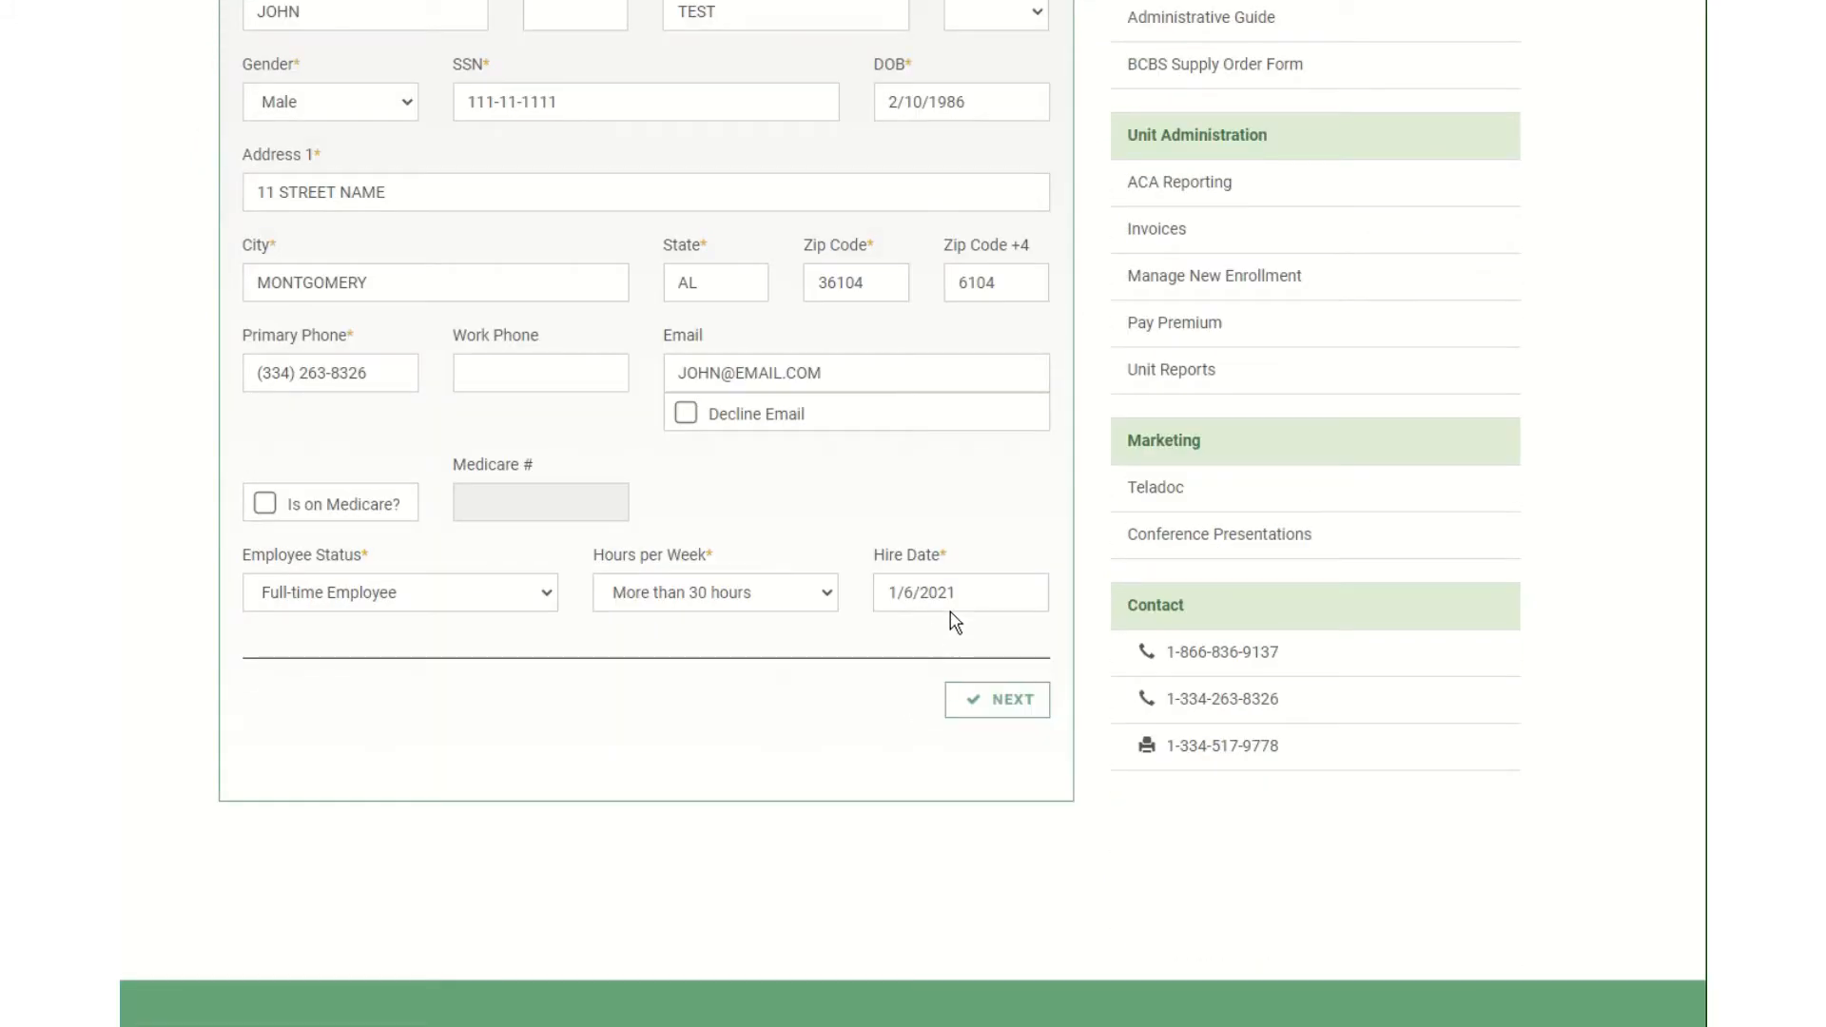
click(994, 704)
scroll(804, 608, up, 5)
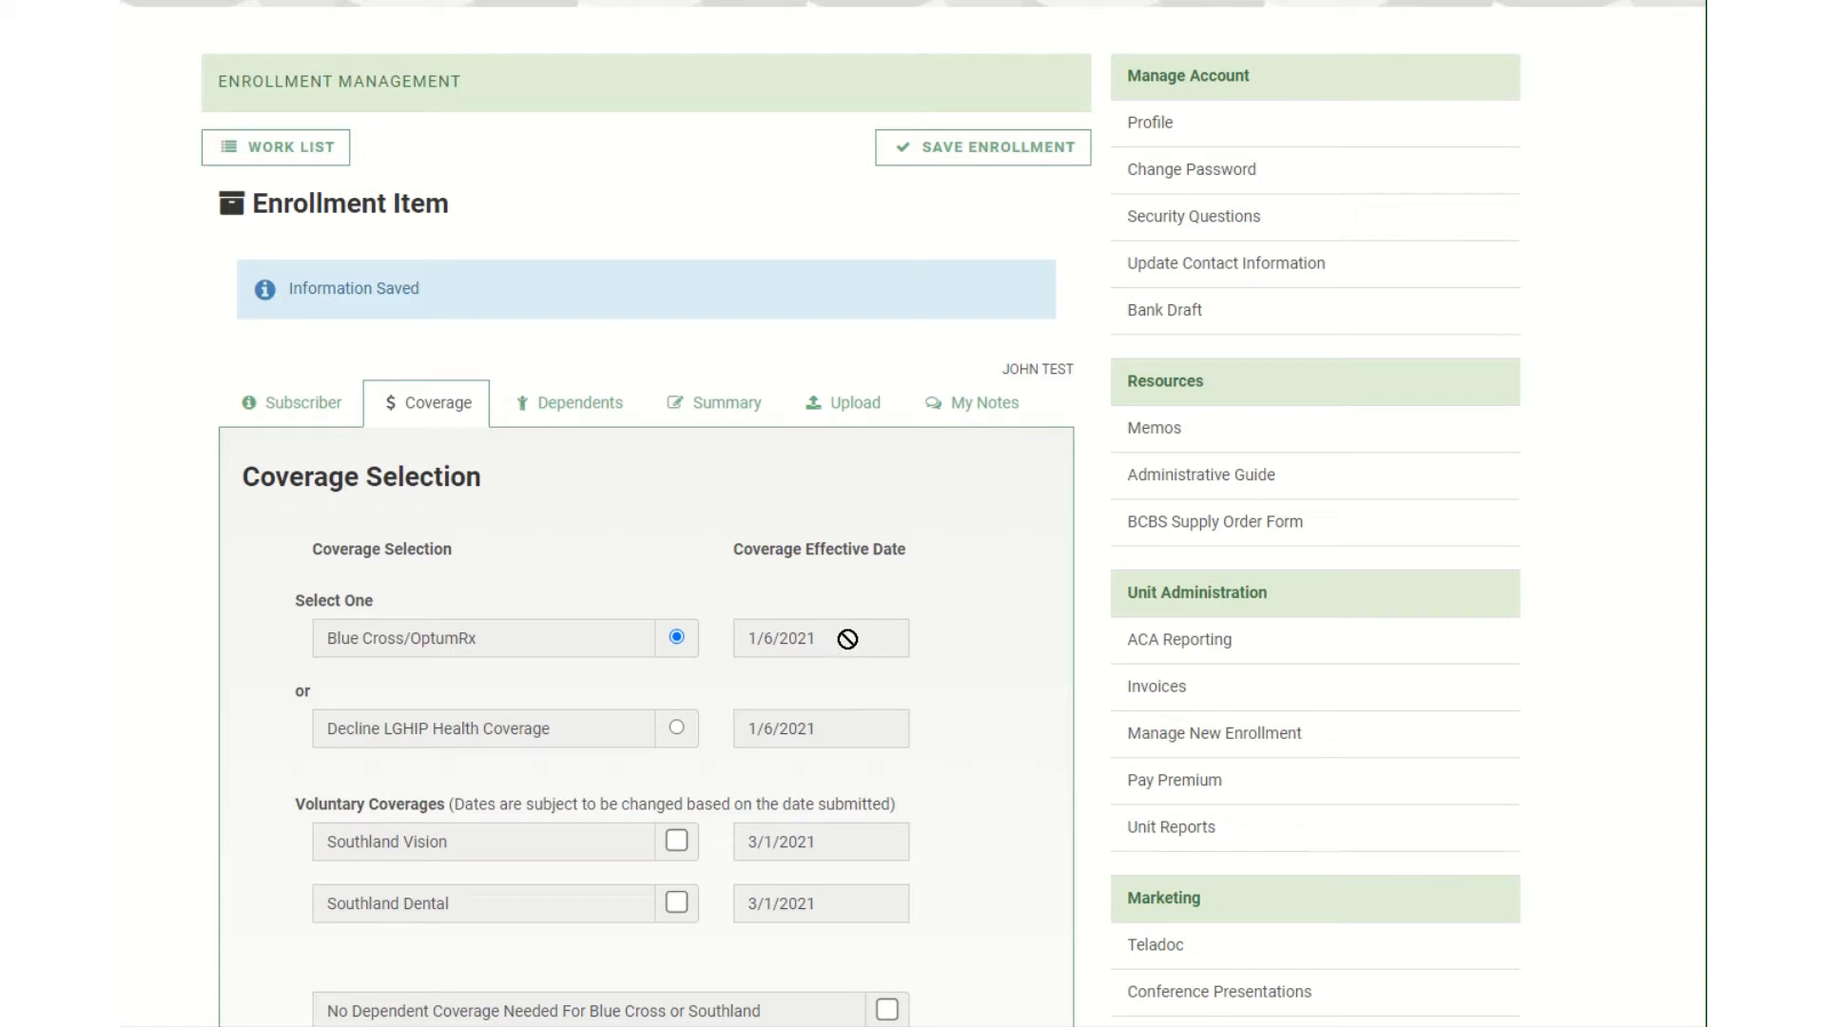
click(301, 402)
scroll(951, 740, down, 10)
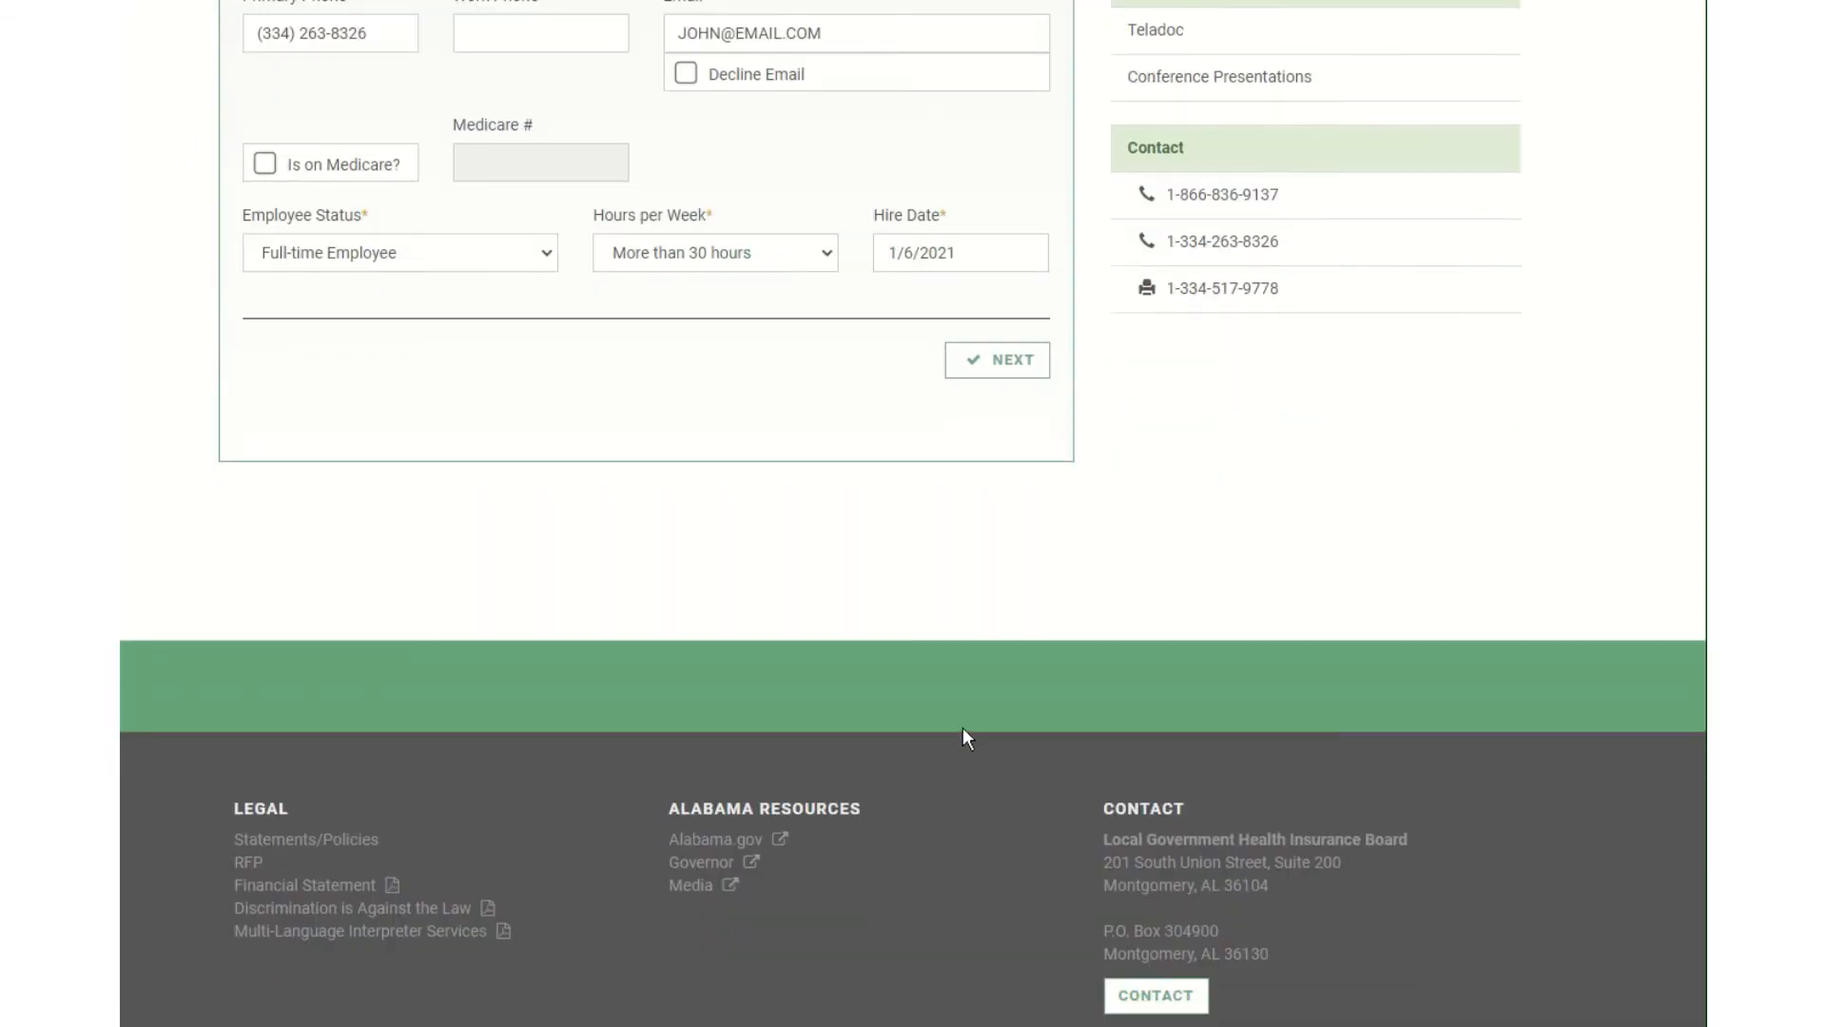
click(1015, 366)
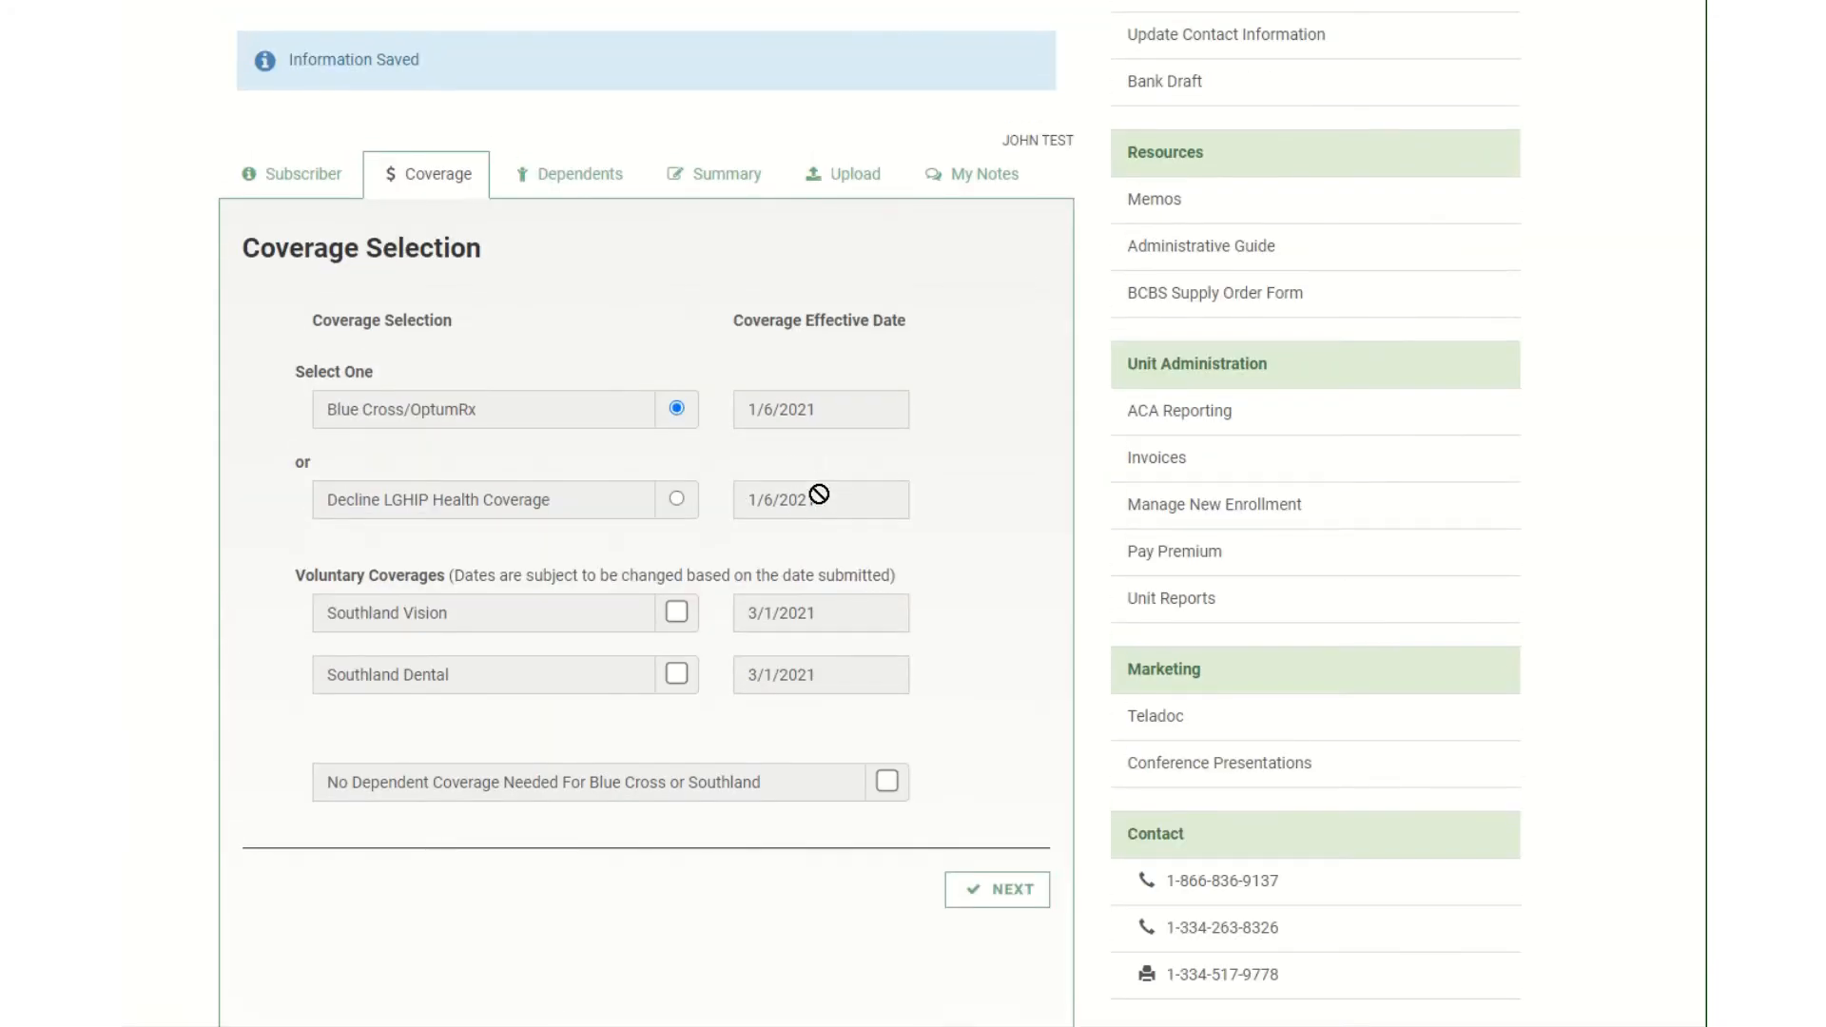
Add Southland Vision coverage and leave 'No Dependent Coverage Needed' unchecked.
click(678, 615)
click(888, 784)
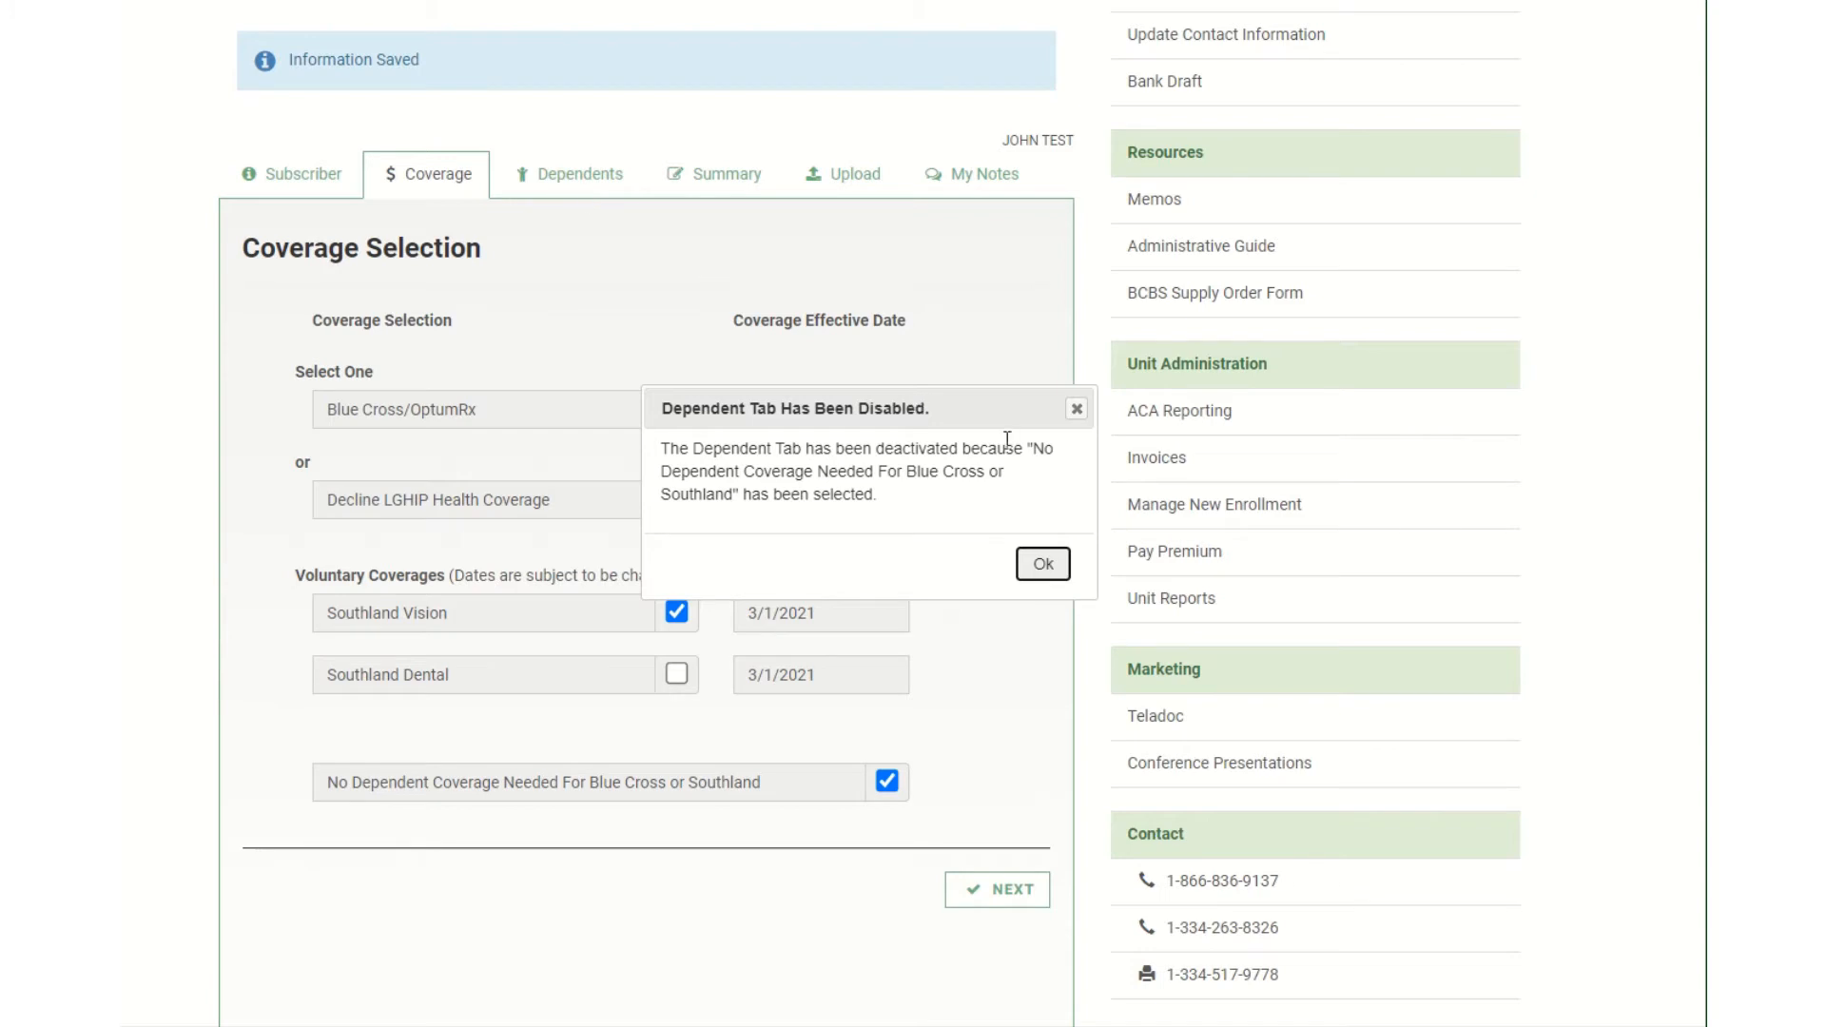
click(1074, 419)
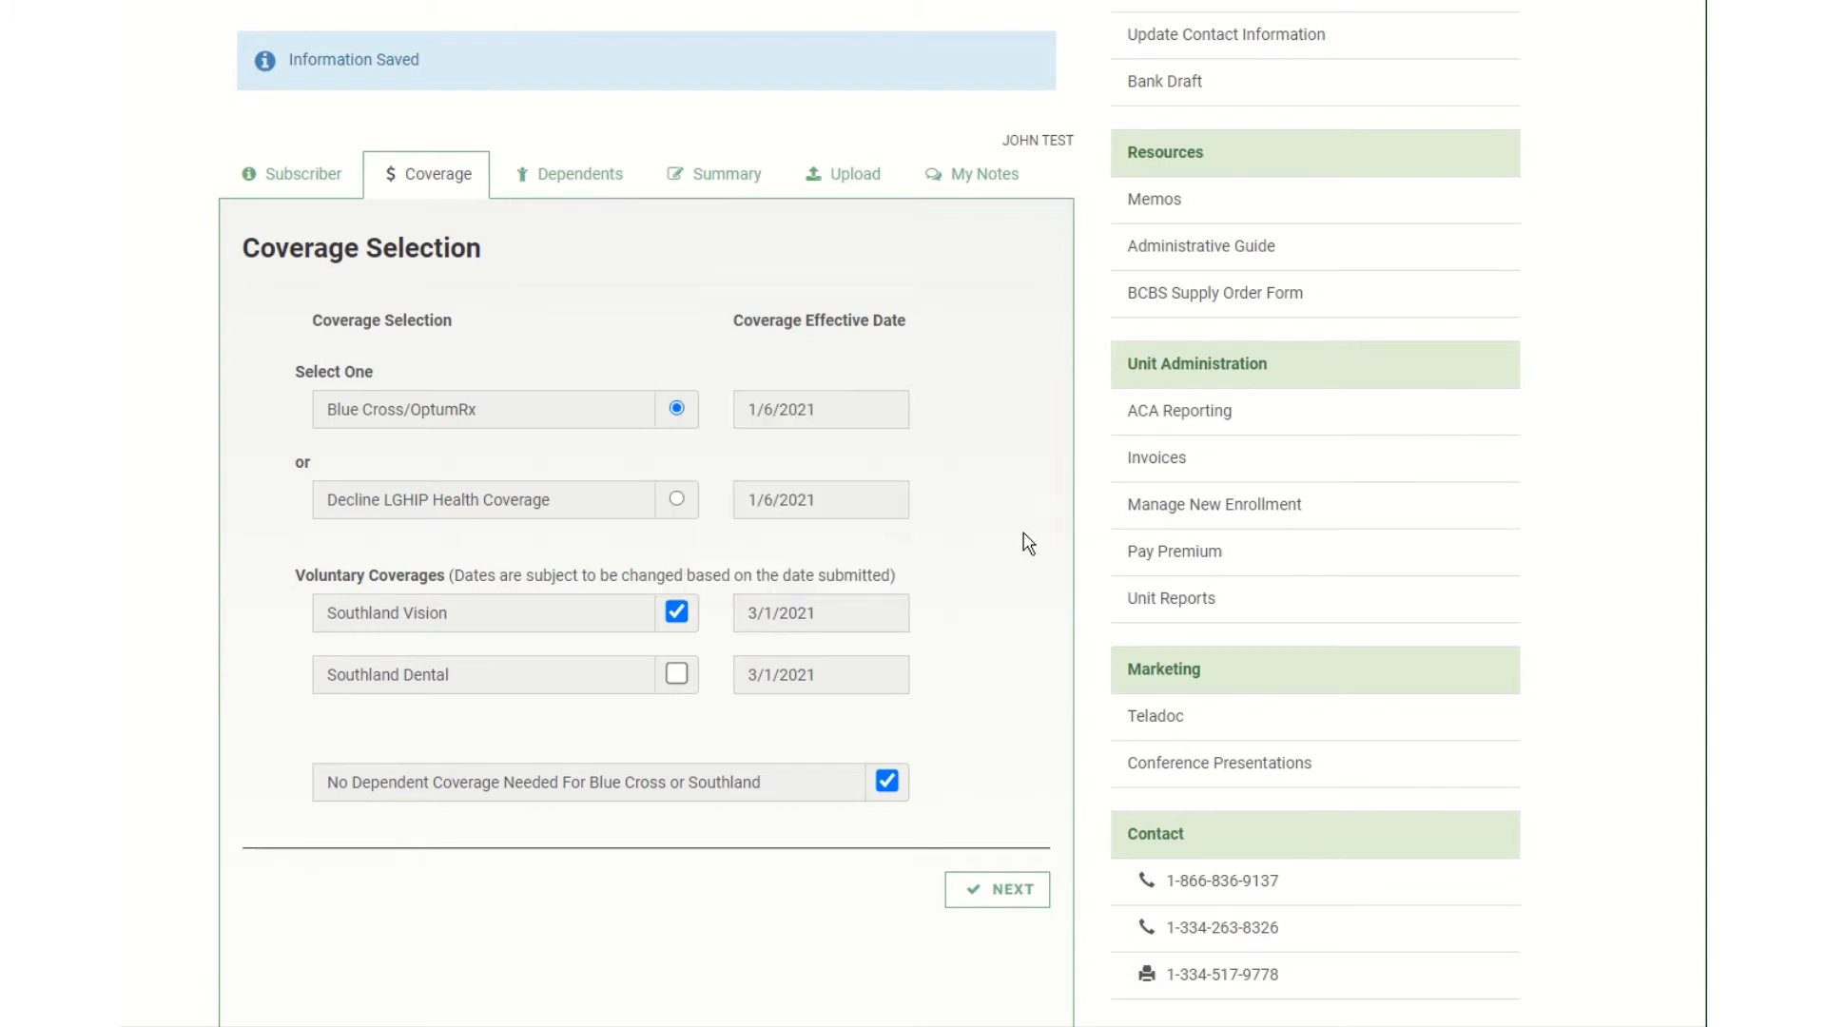
click(887, 781)
Continue to Dependents and enter the spouse's name, SSN and date of birth.
click(974, 899)
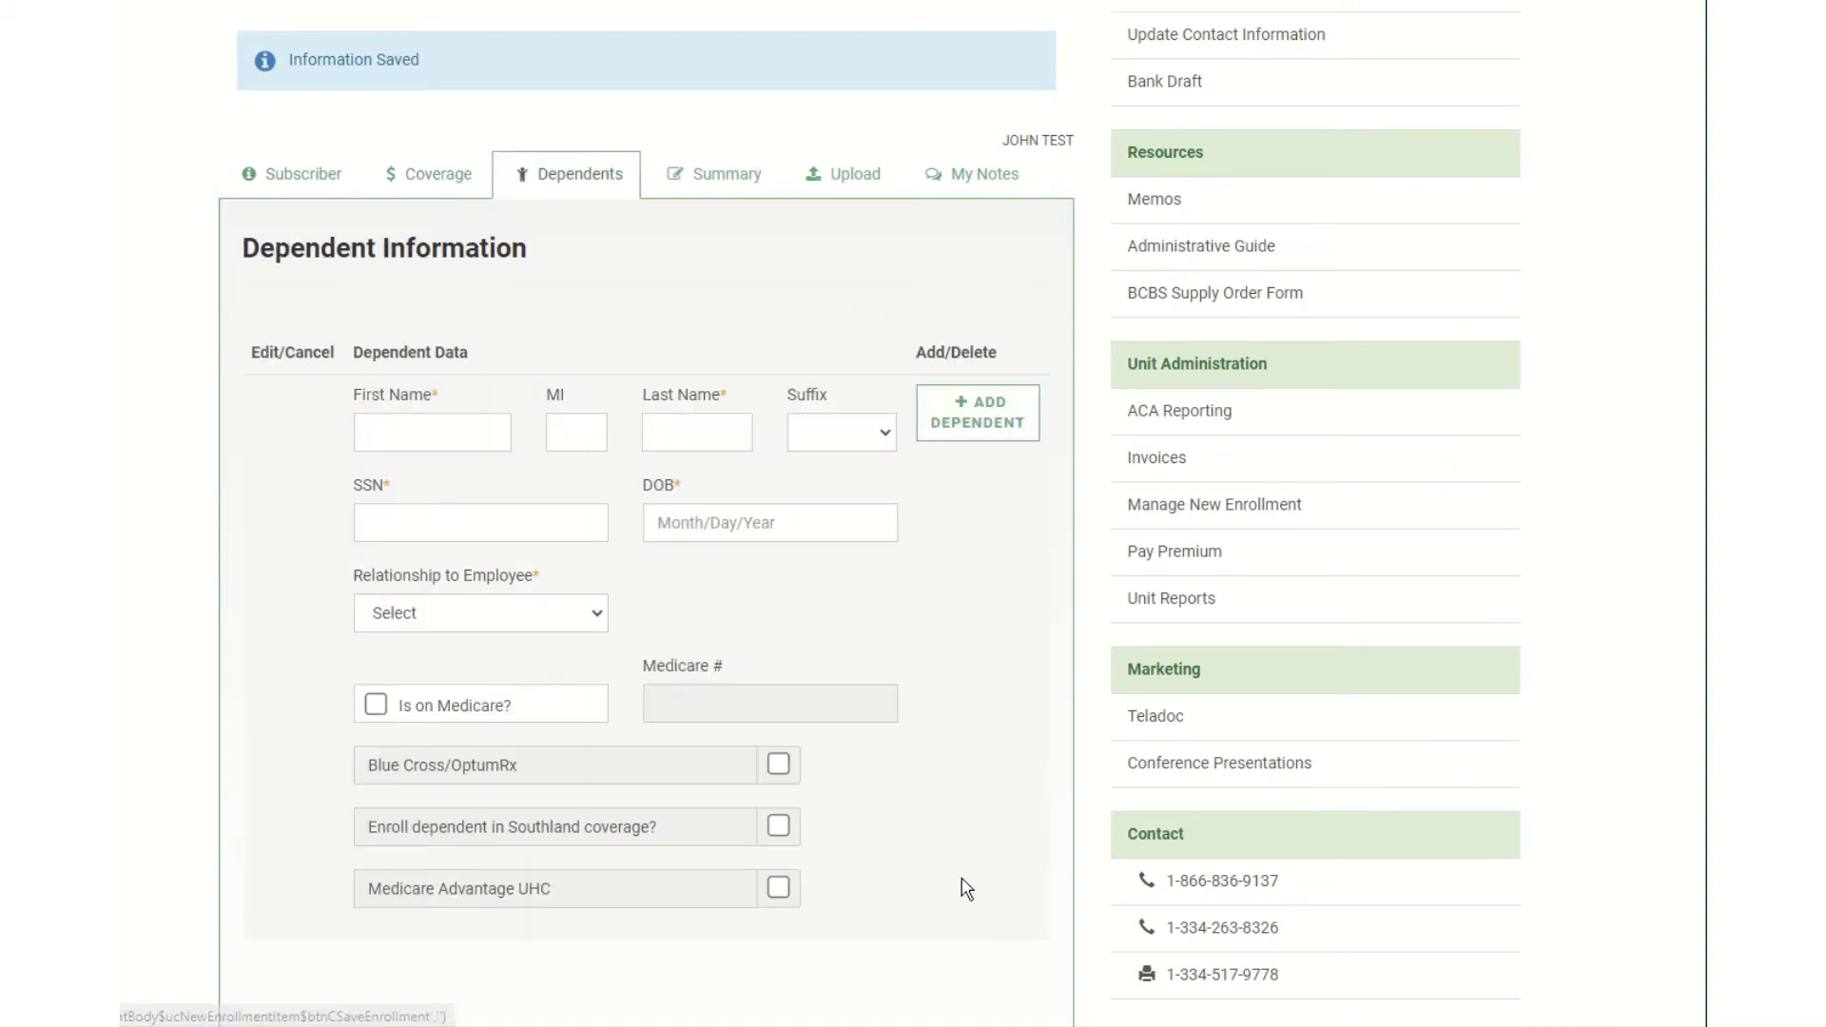
click(433, 435)
text(MARY)
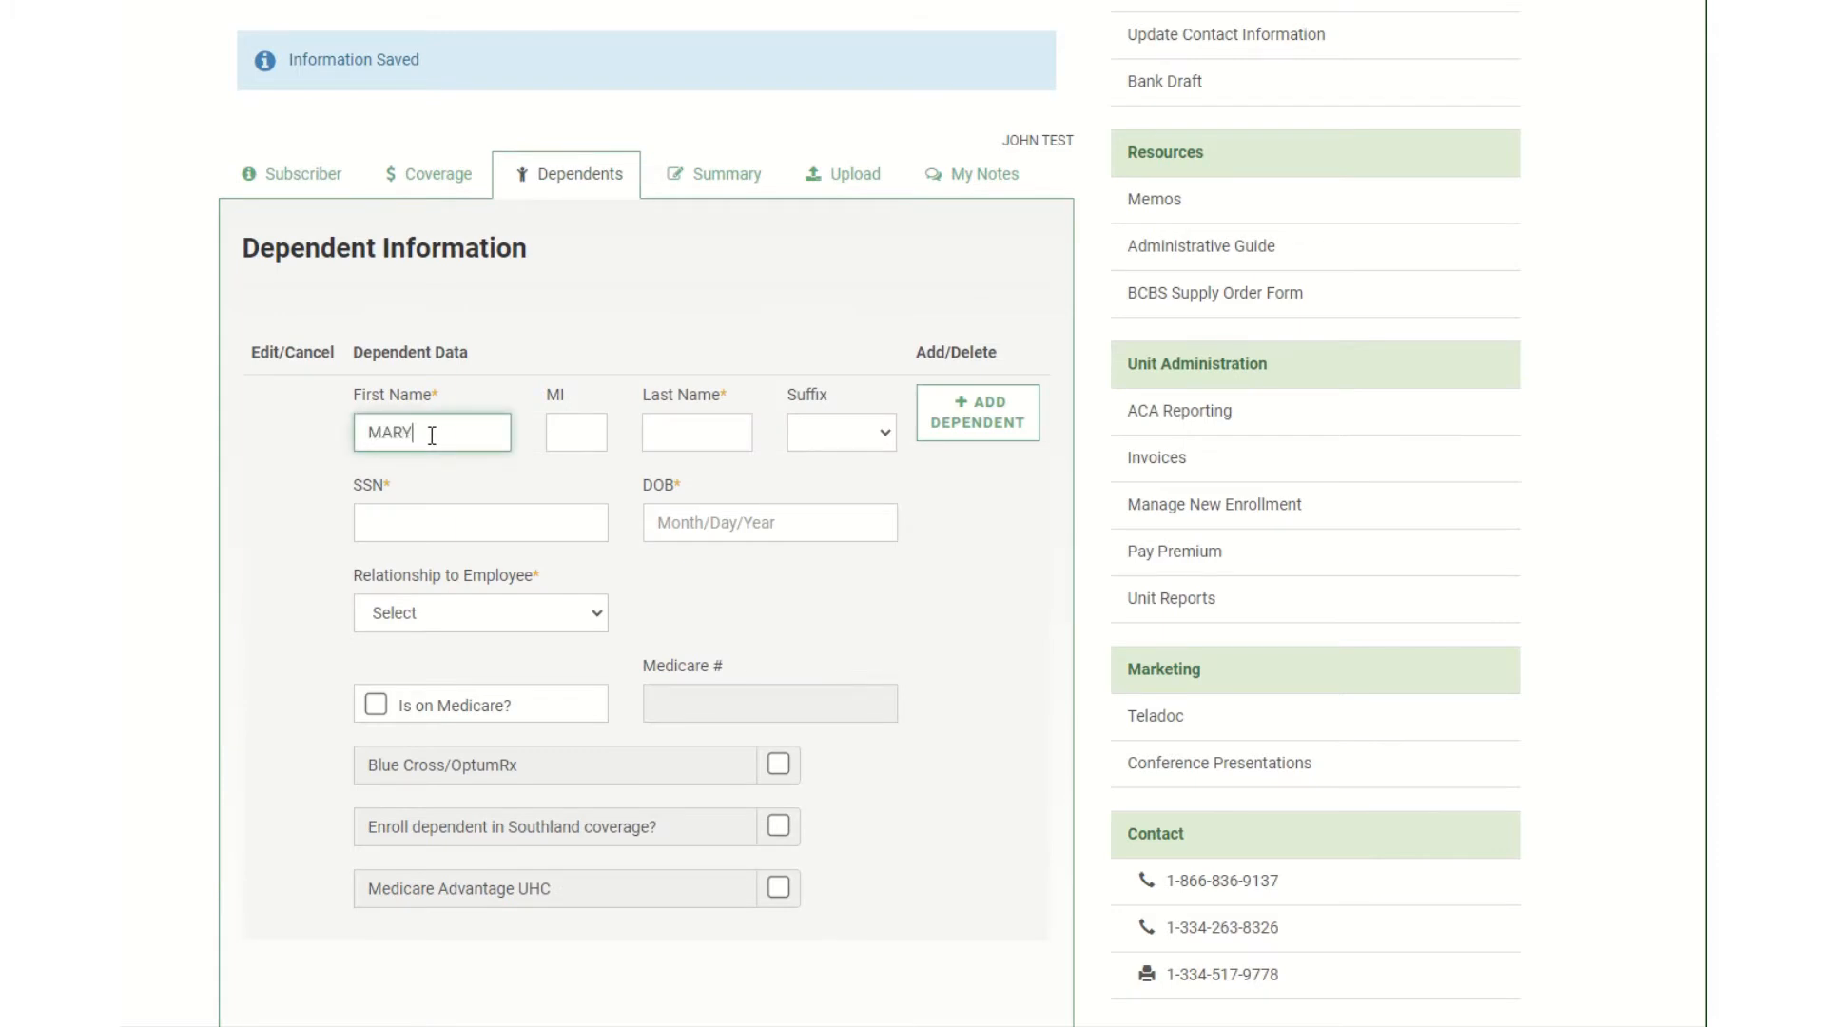
key(Tab)
key(Tab)
text(TEST)
key(Tab)
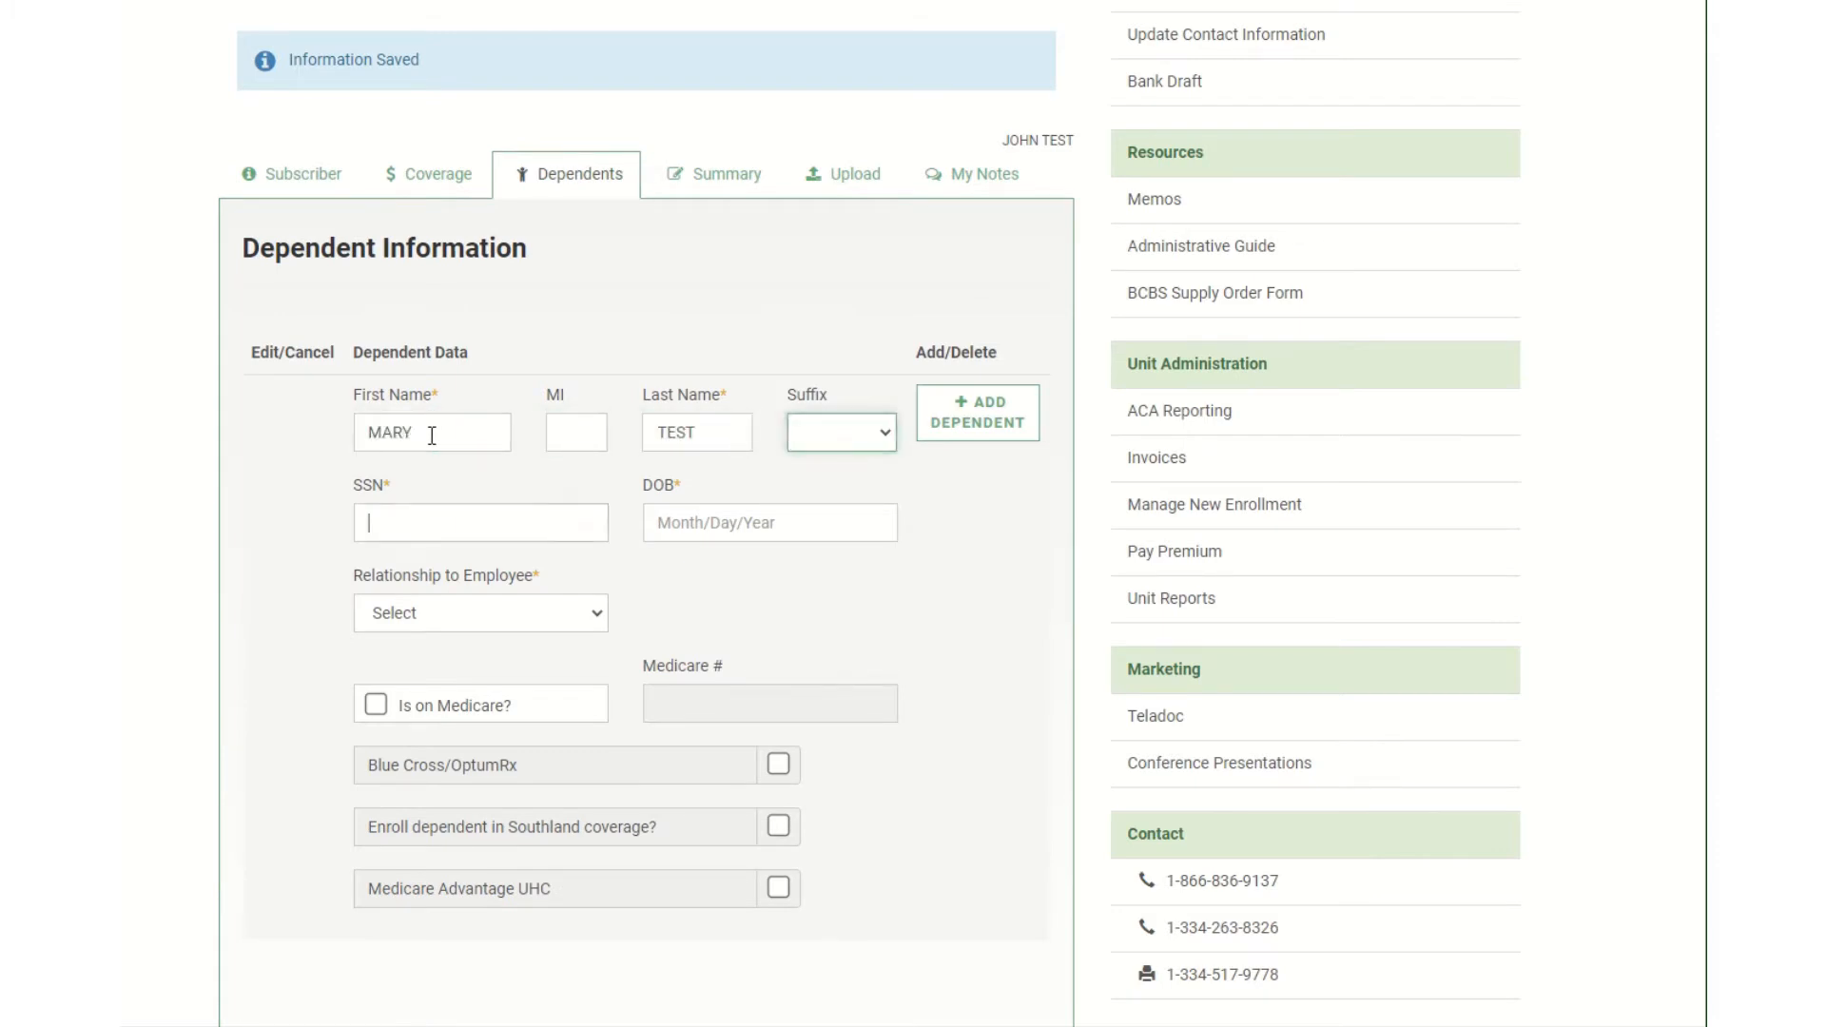
key(Tab)
text(22)
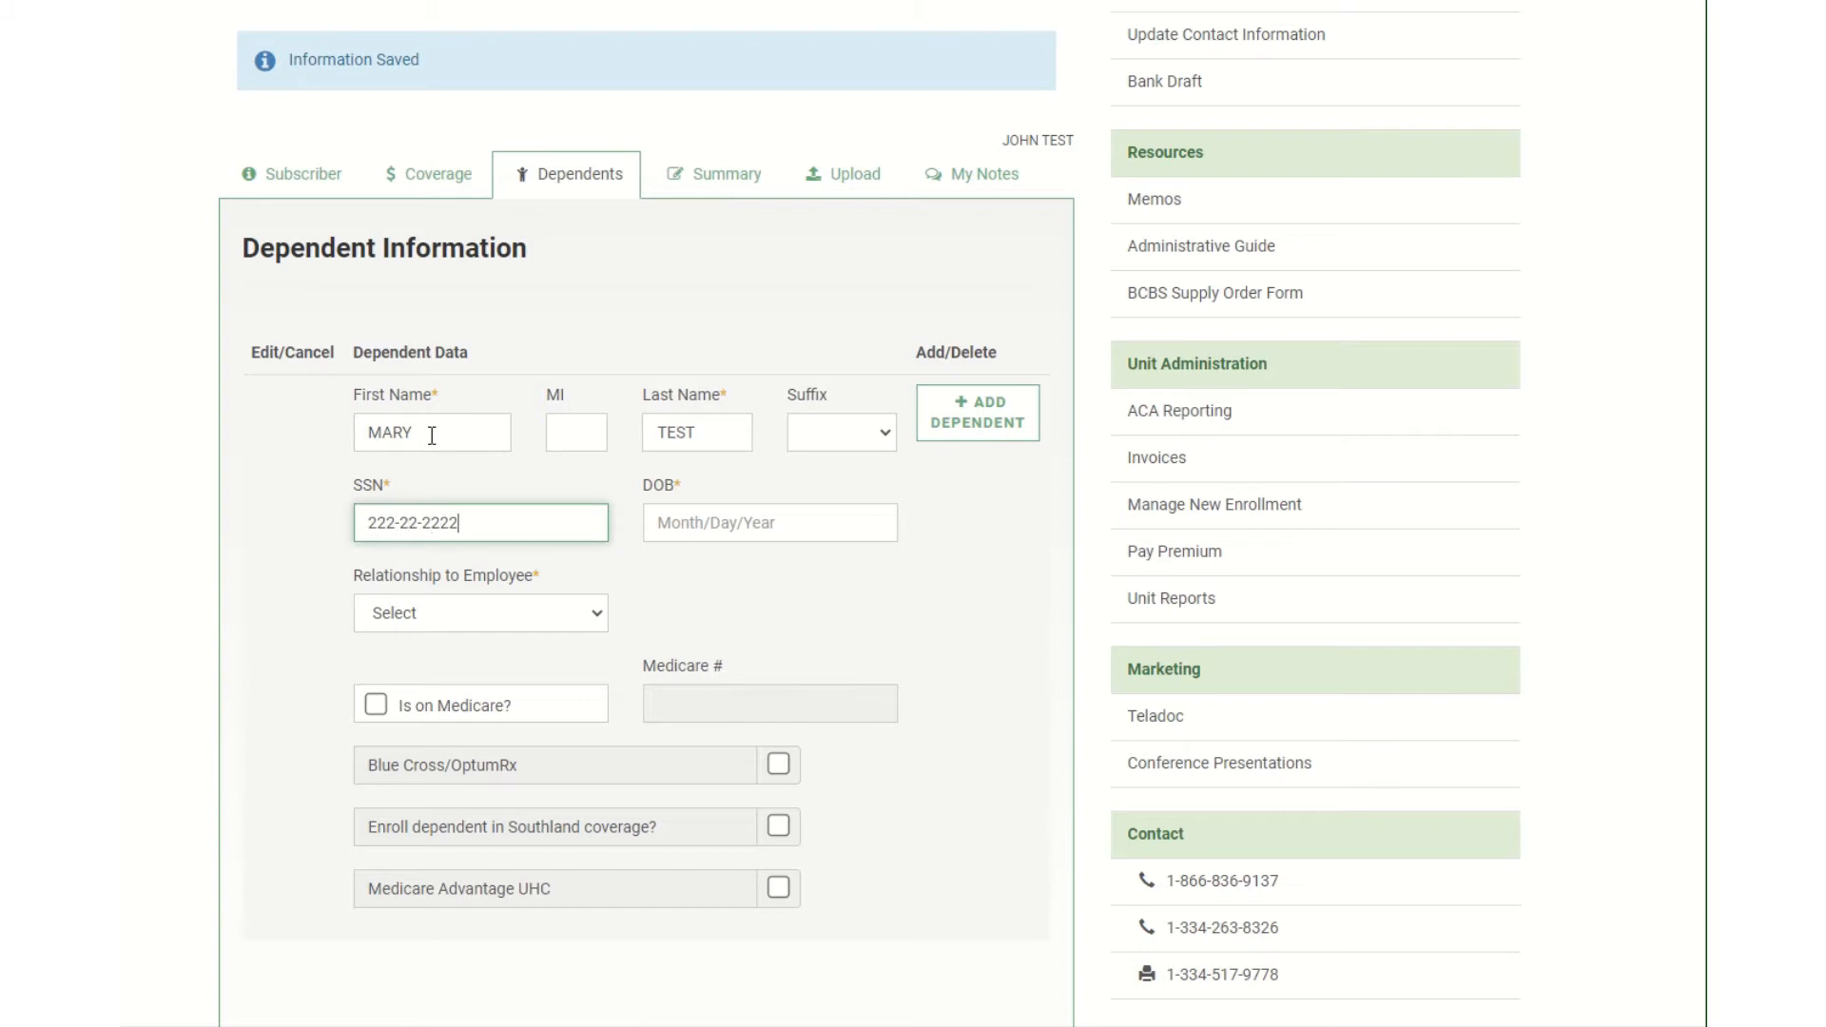
key(Tab)
text(06/)
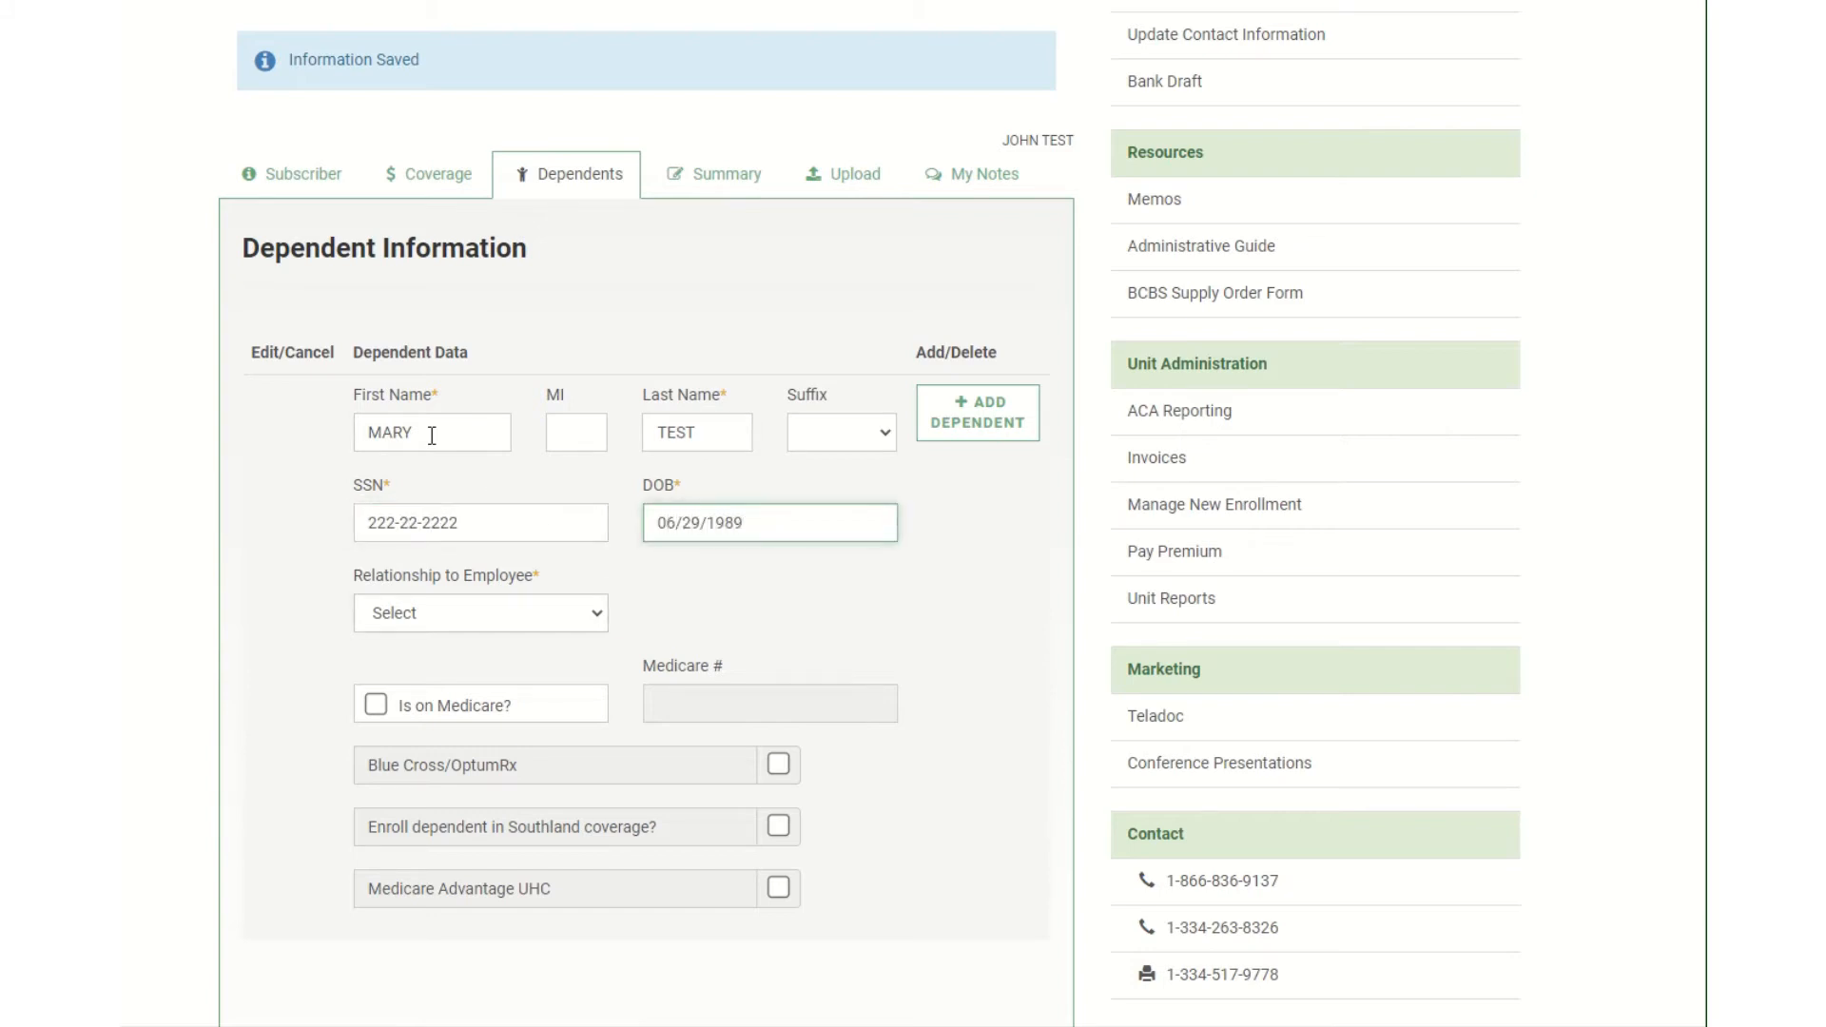
key(Tab)
Set the spouse's relationship to Female Spouse and enroll her in Blue Cross/OptumRx and Southland.
click(536, 630)
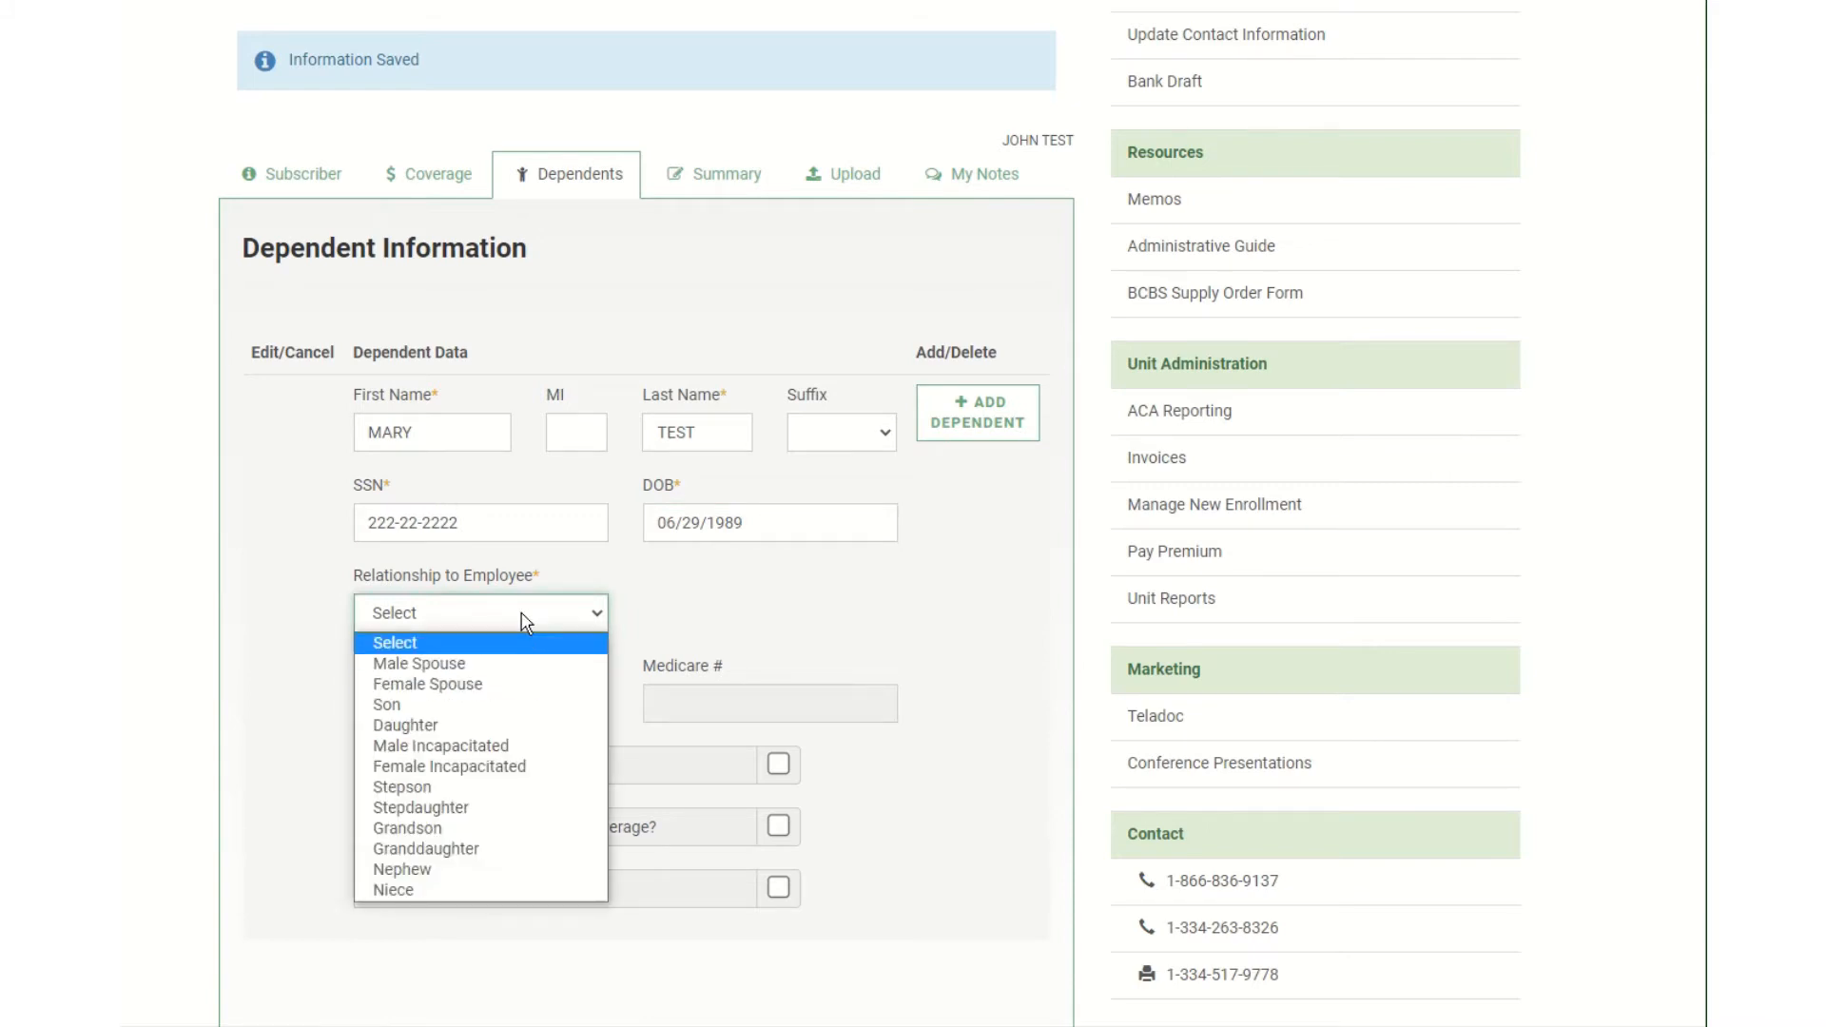
click(490, 685)
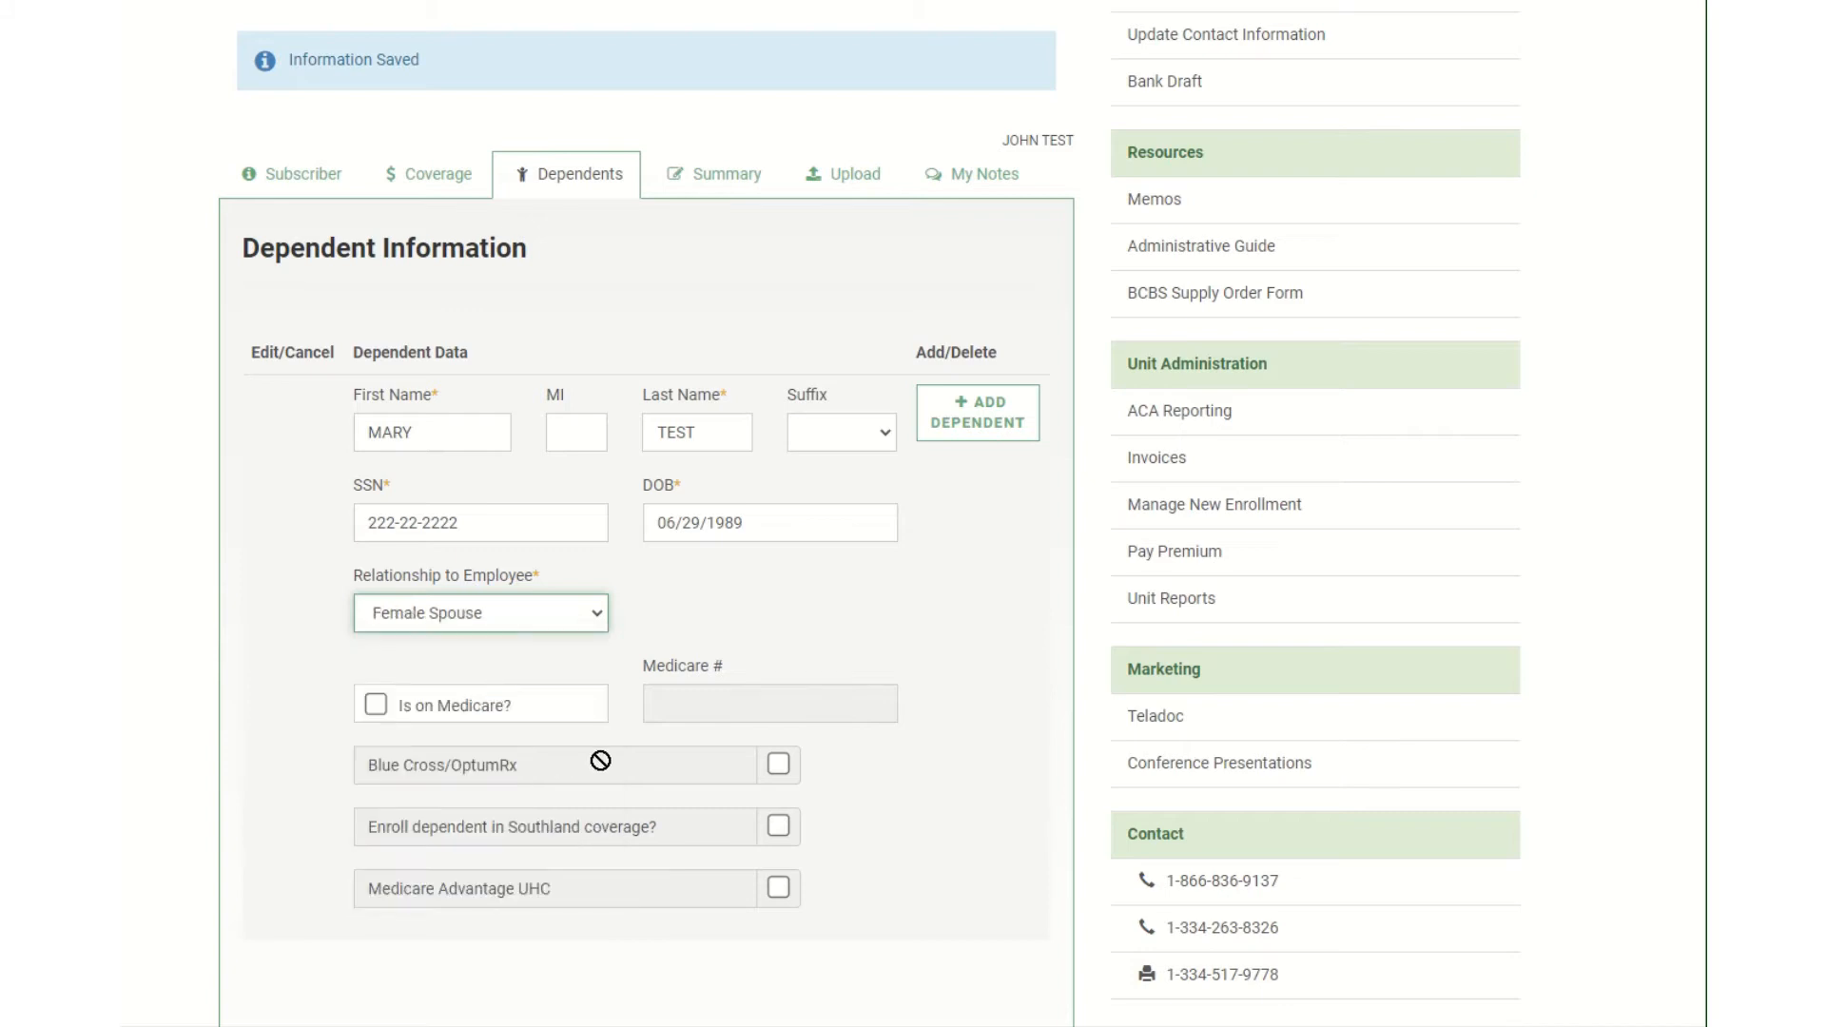
click(780, 767)
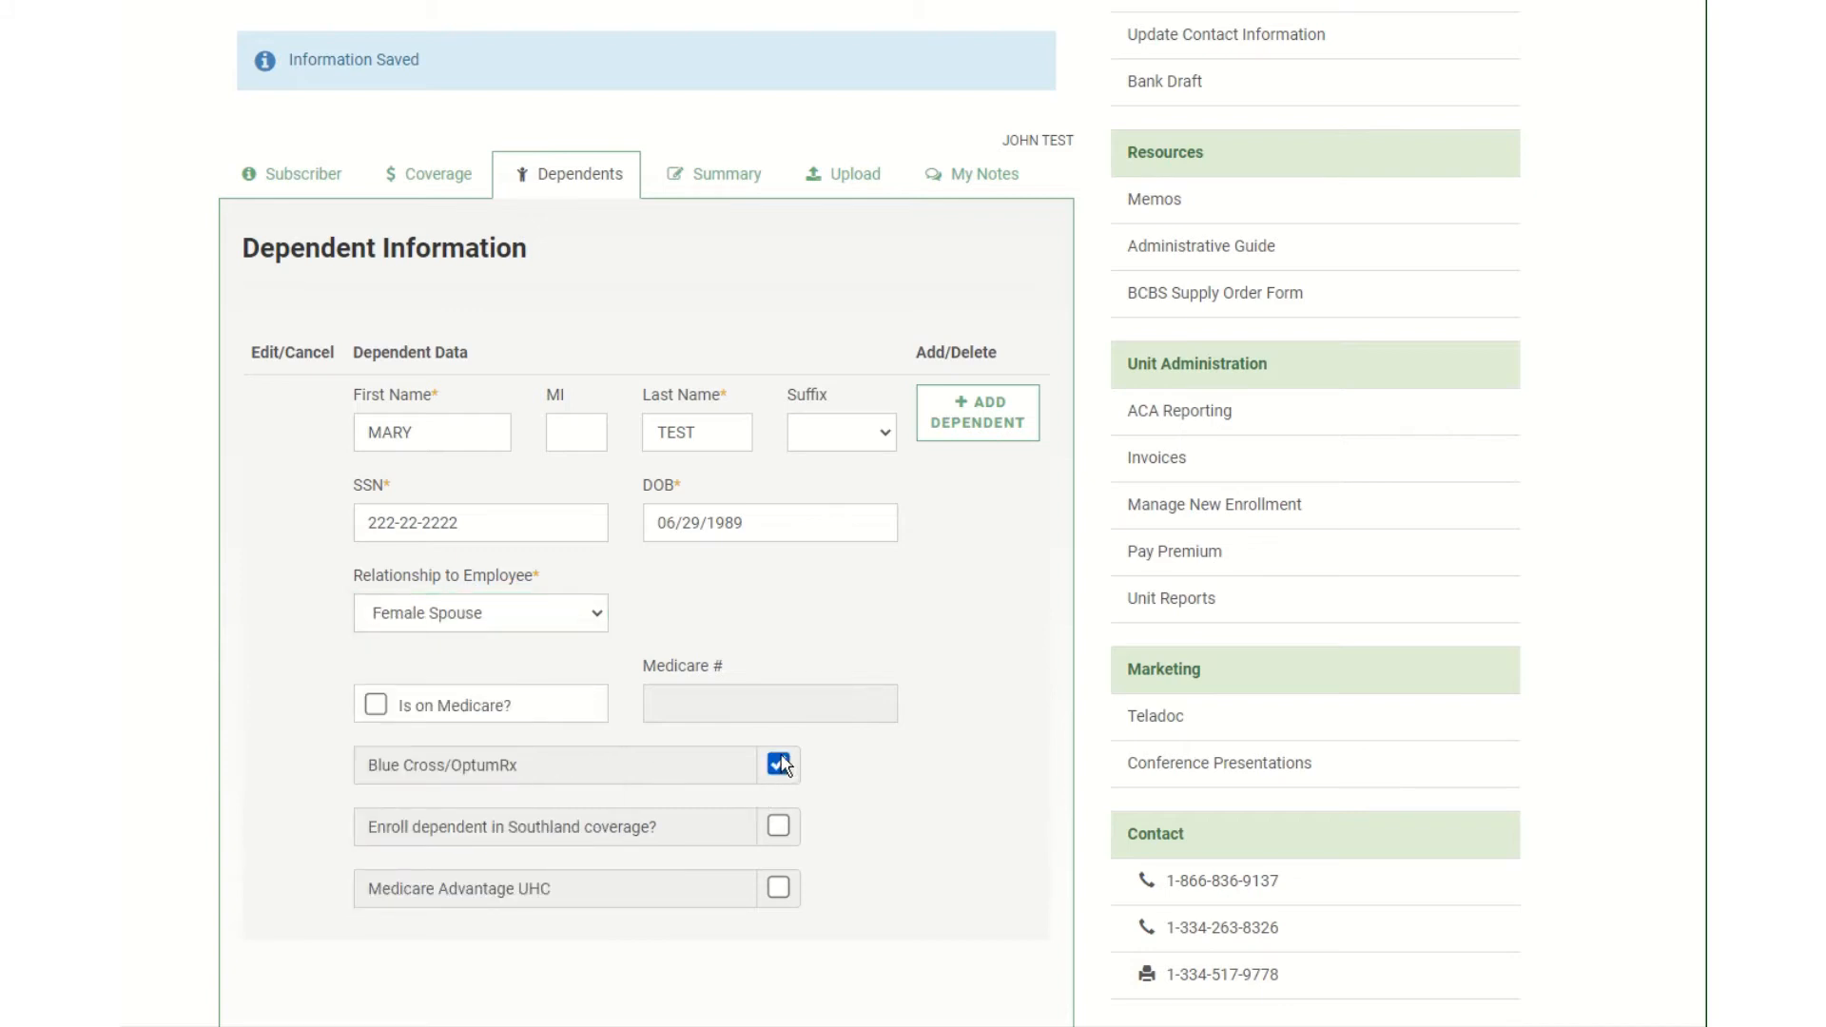
click(778, 829)
click(945, 441)
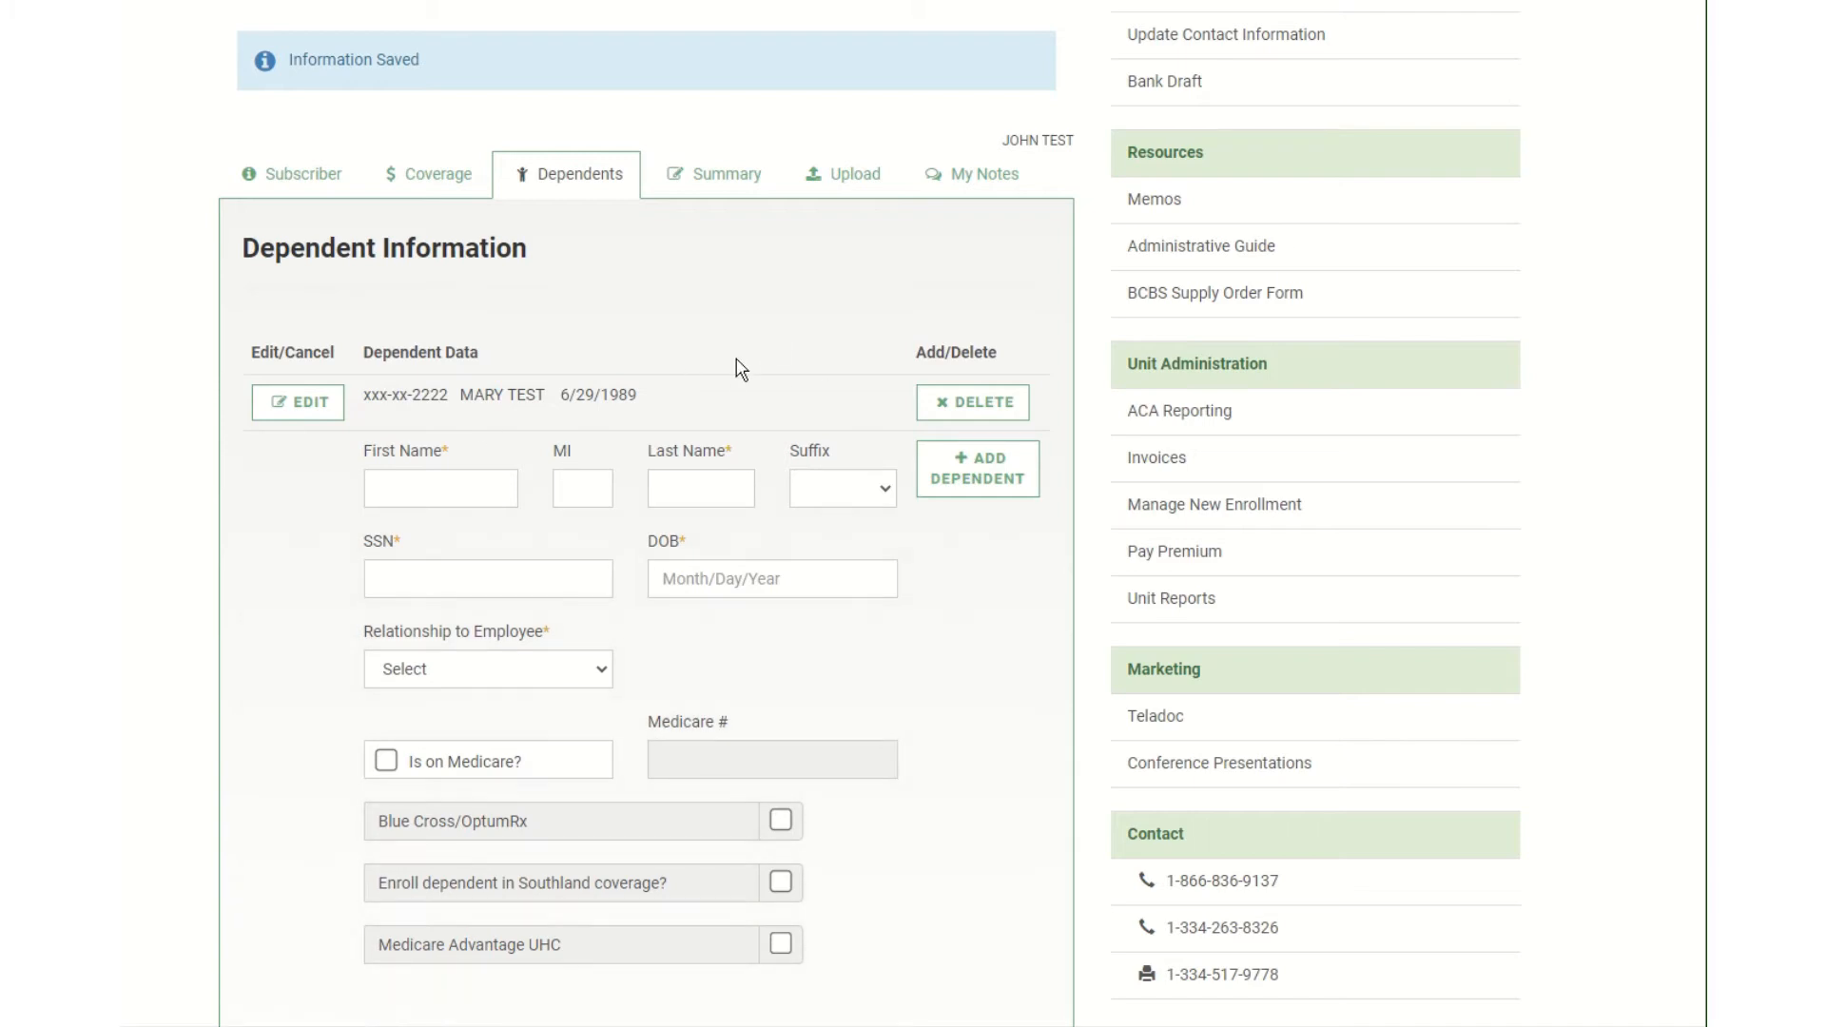
click(446, 488)
text(SAMUEL)
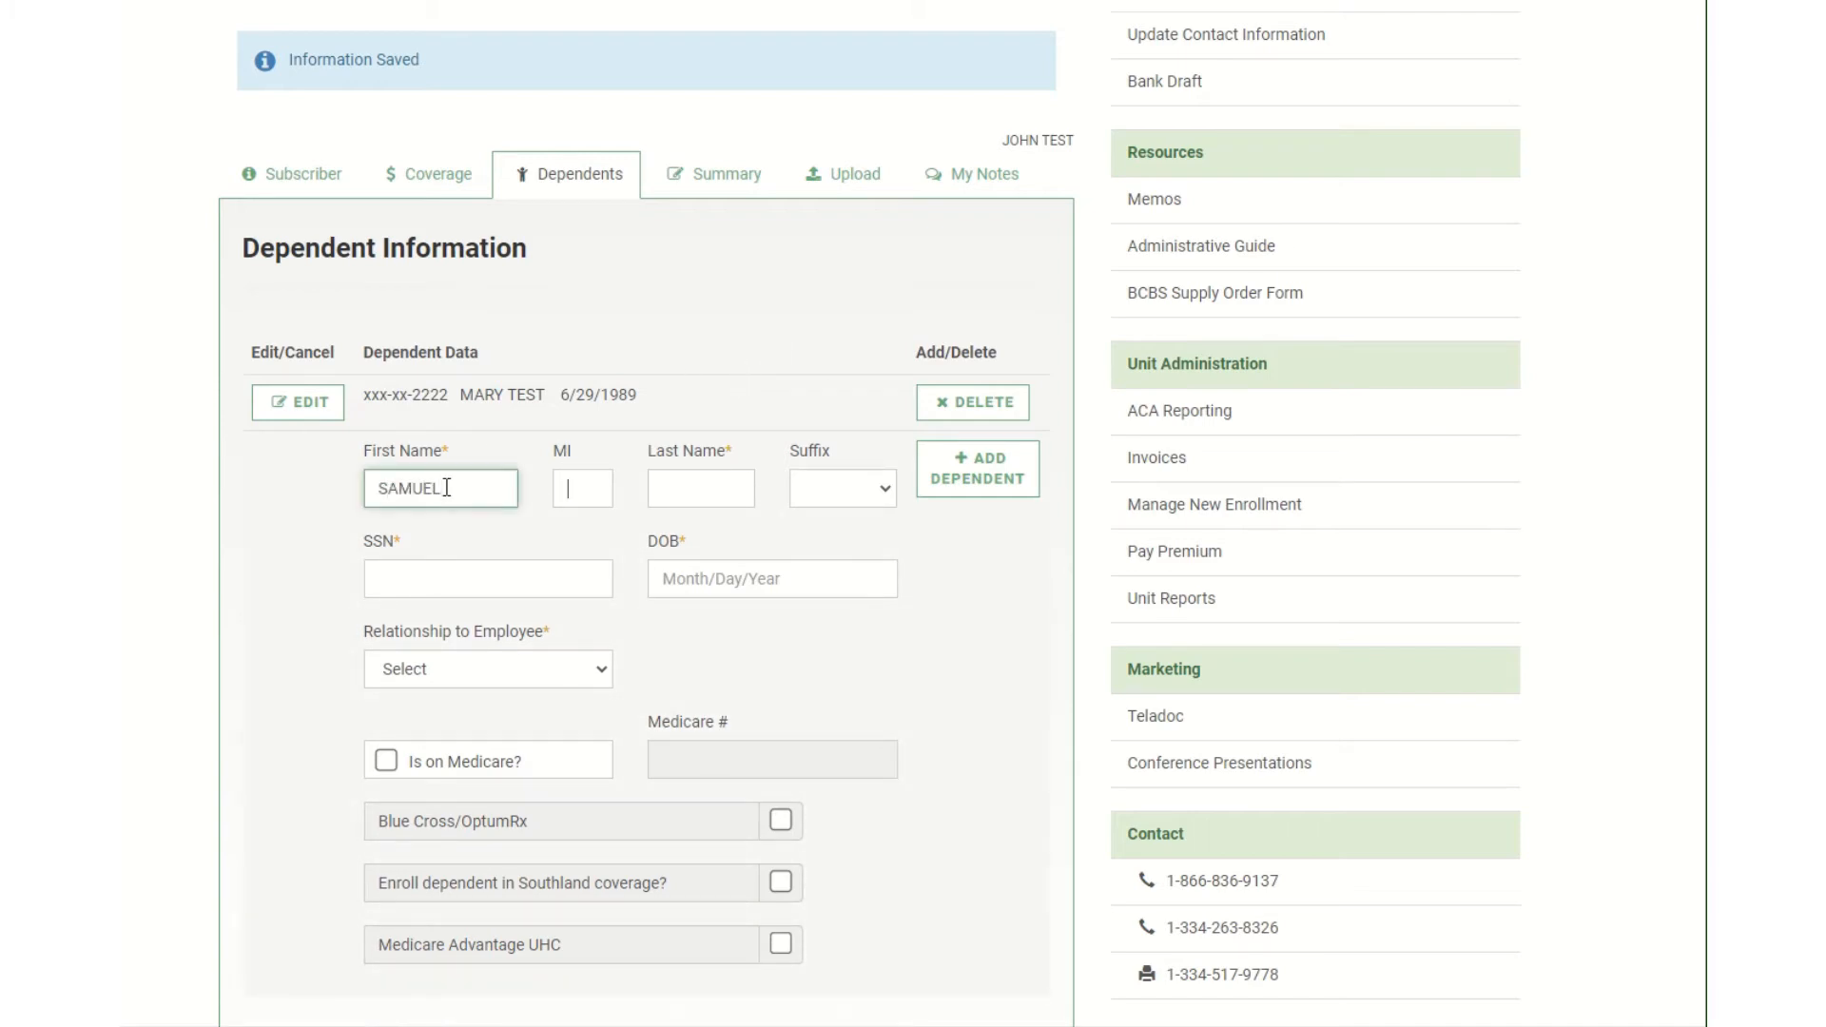
key(Tab)
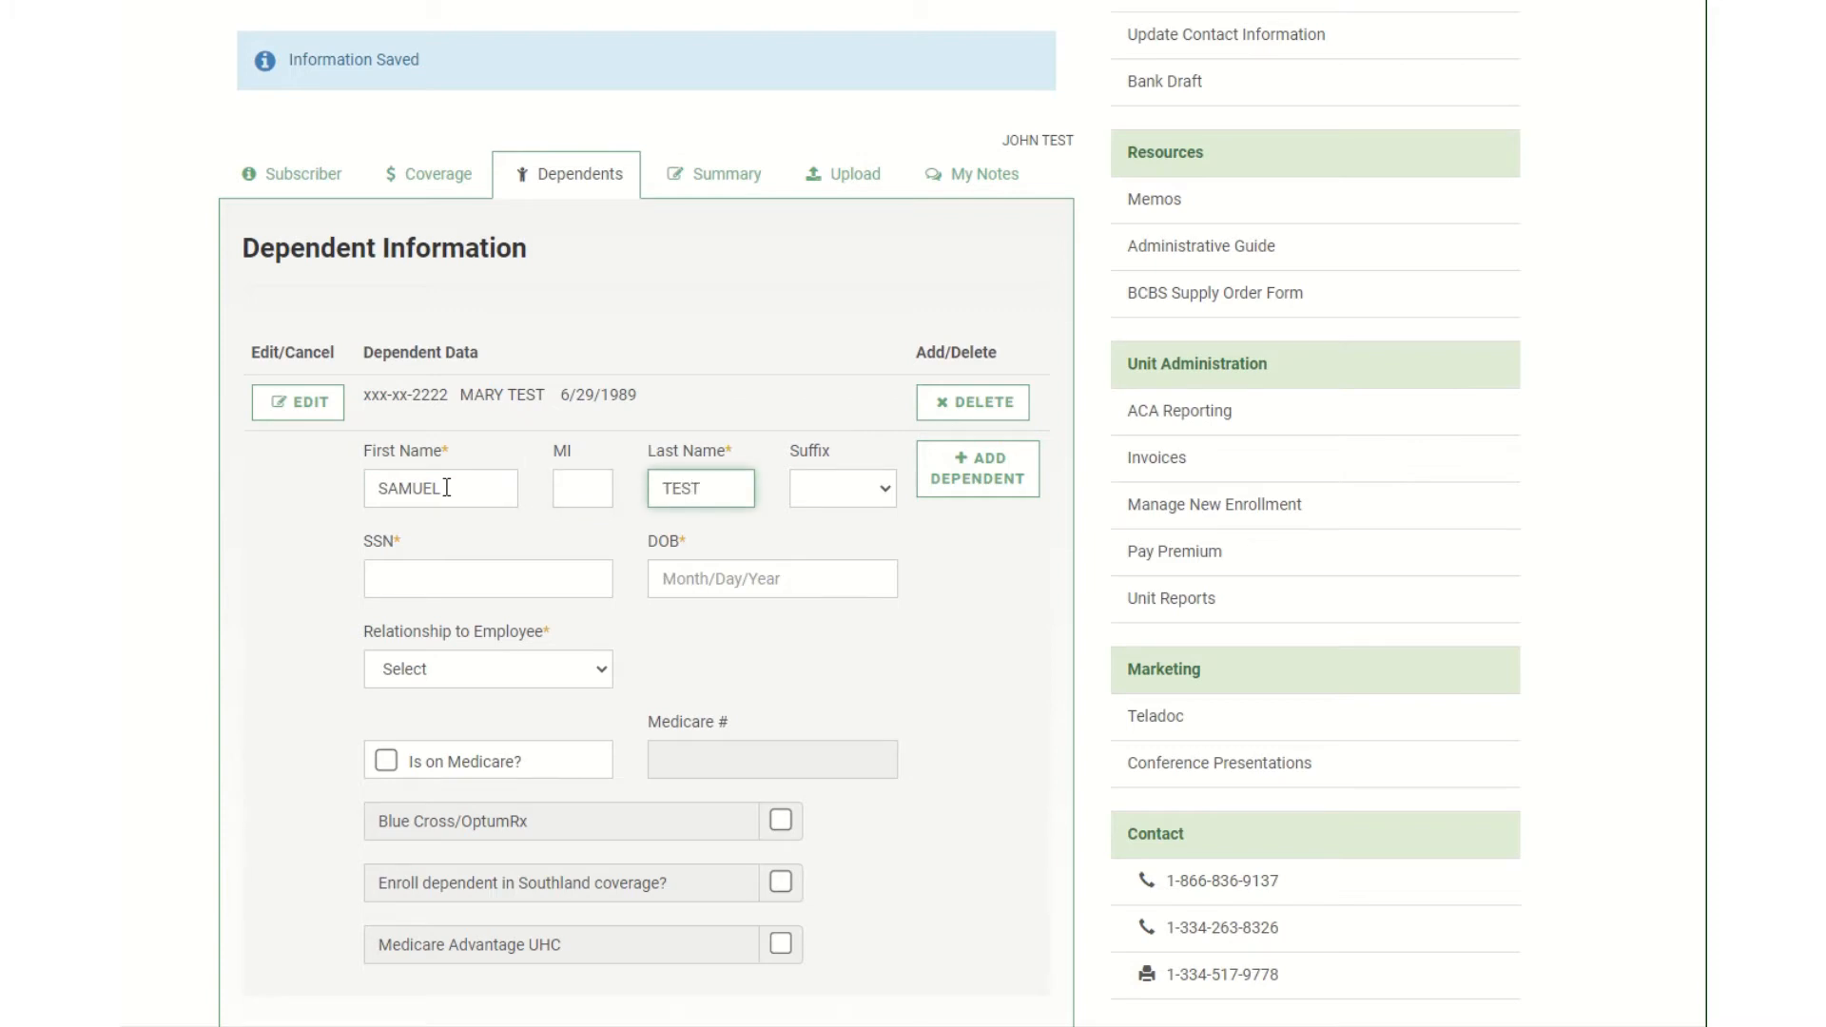
key(Tab)
key(Tab)
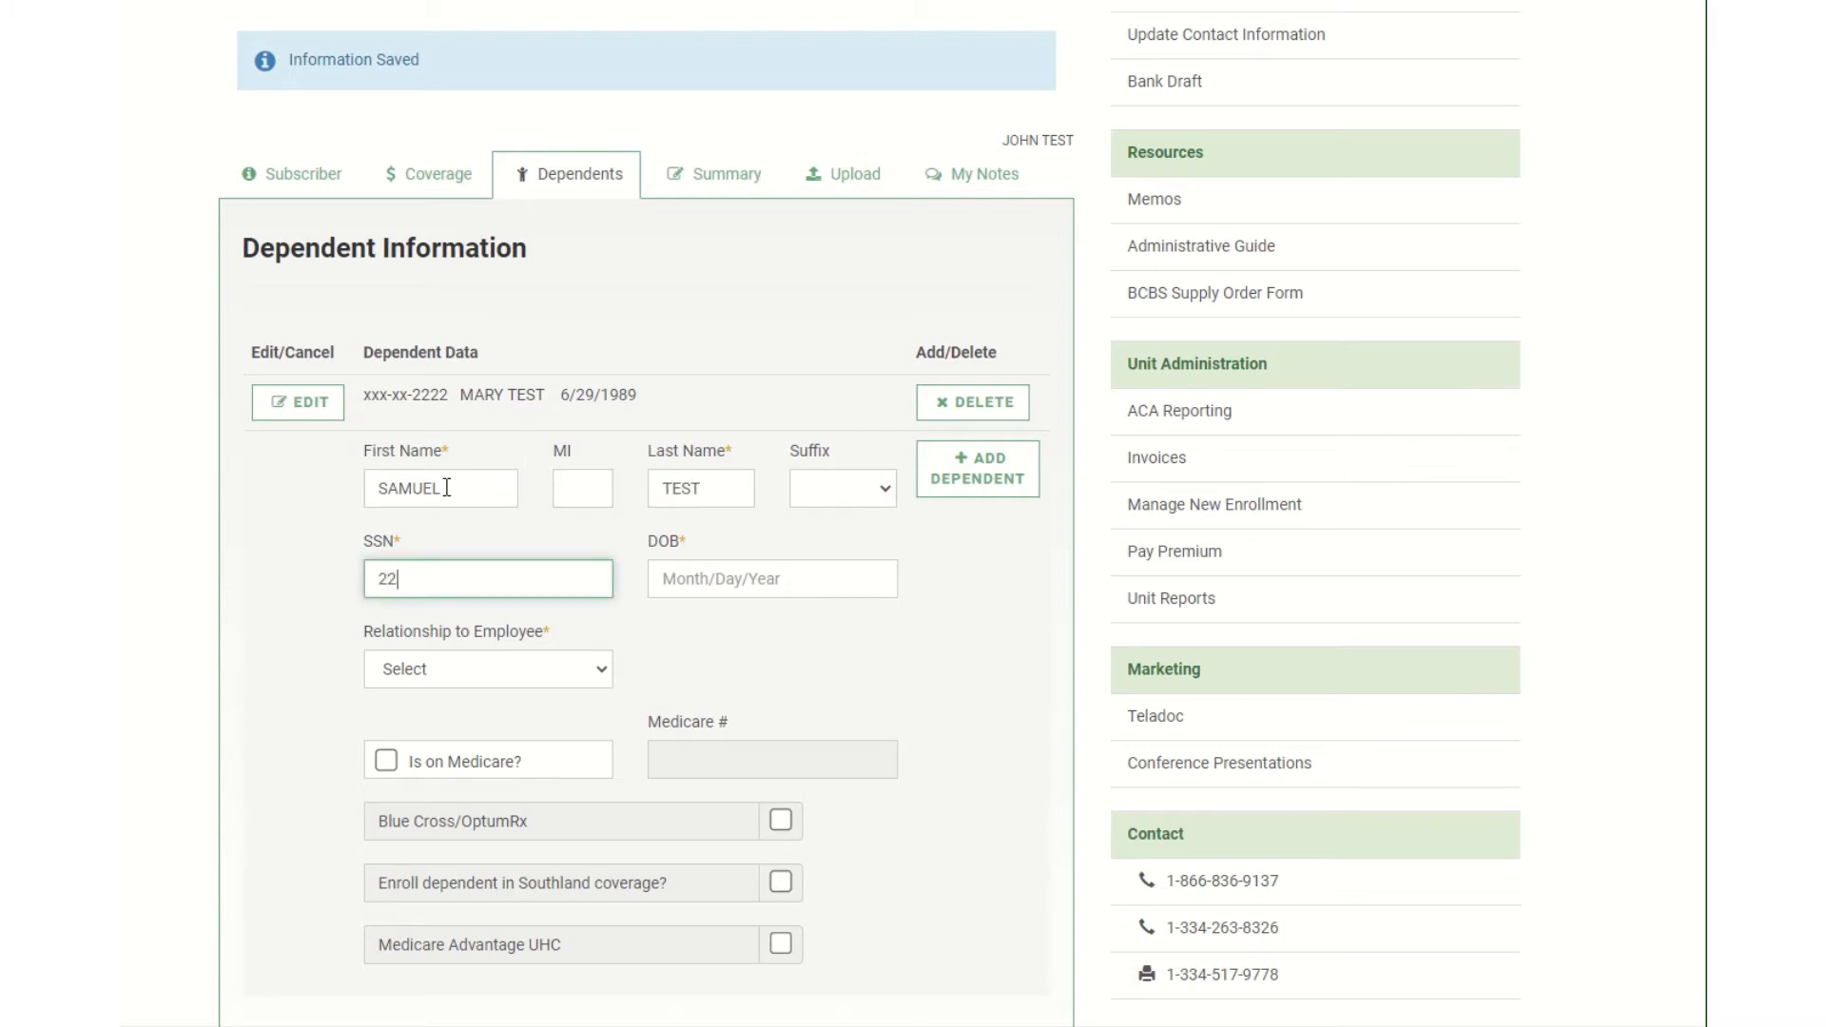
text(222-22-2222)
click(786, 575)
text(0)
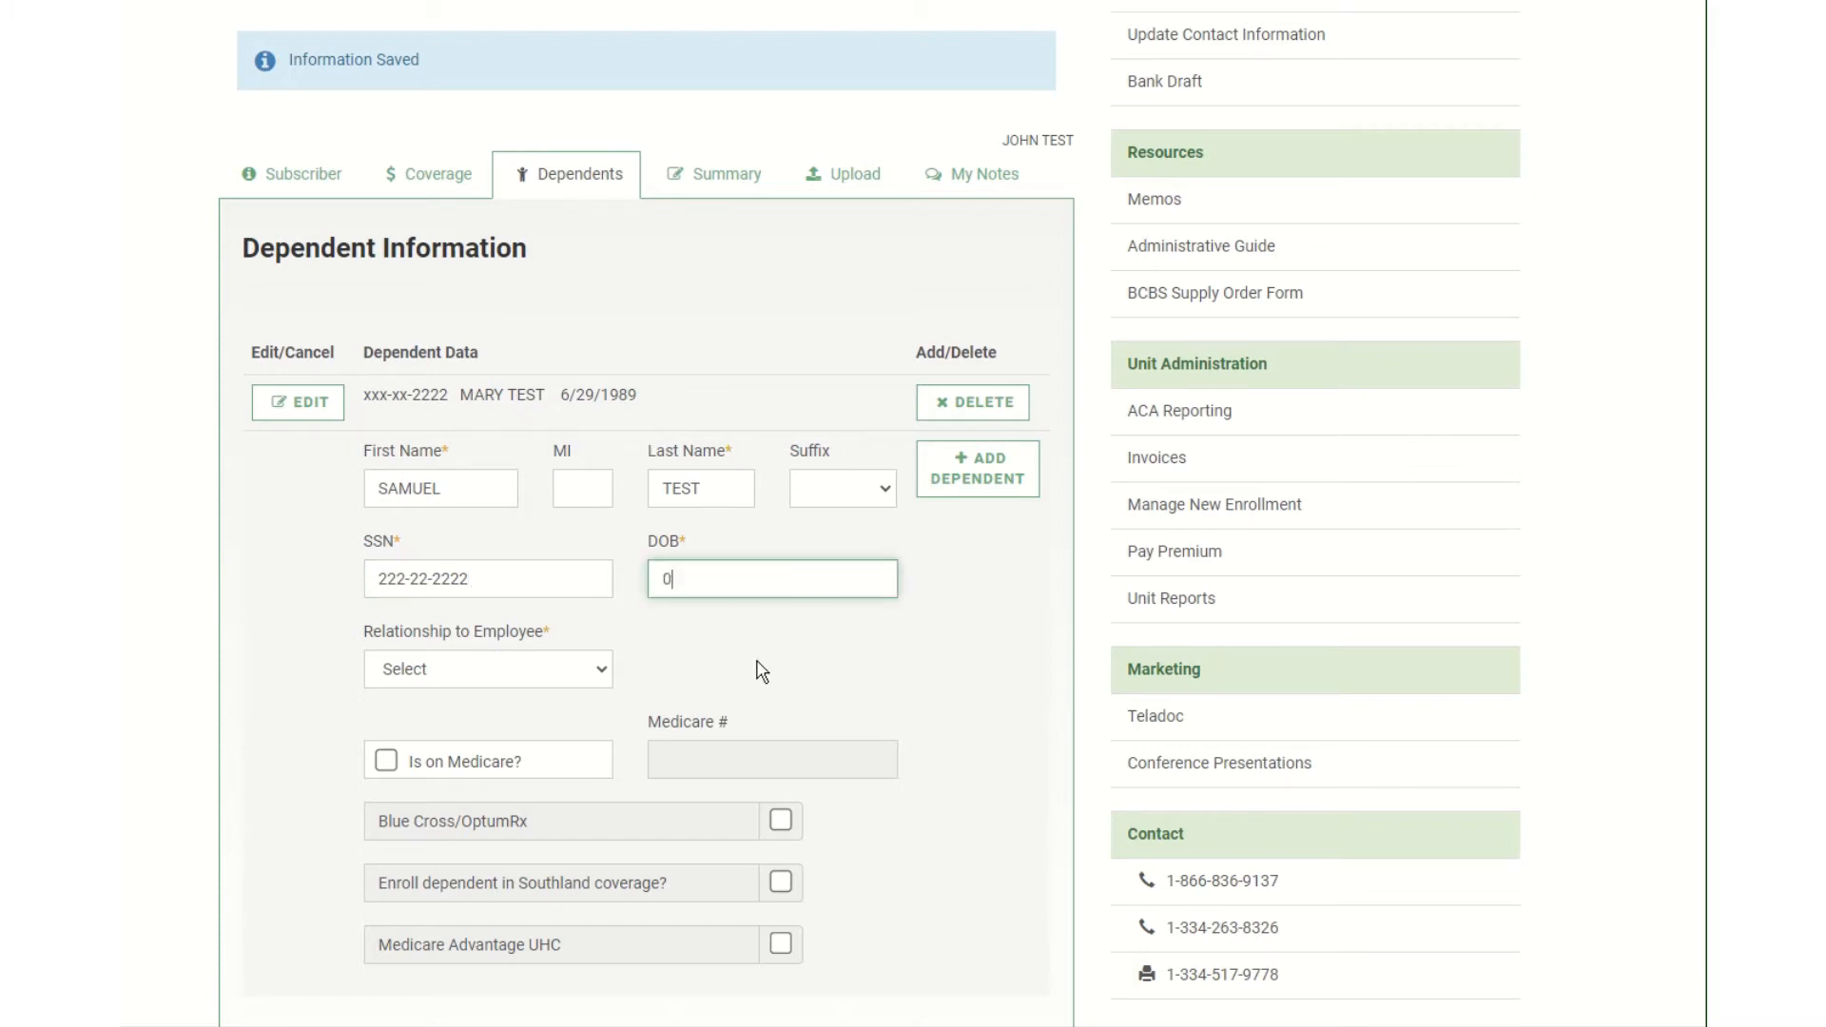
text(9/17/2013)
Set the relationship to Son, enroll him in Blue Cross/OptumRx and Southland, and save.
click(506, 670)
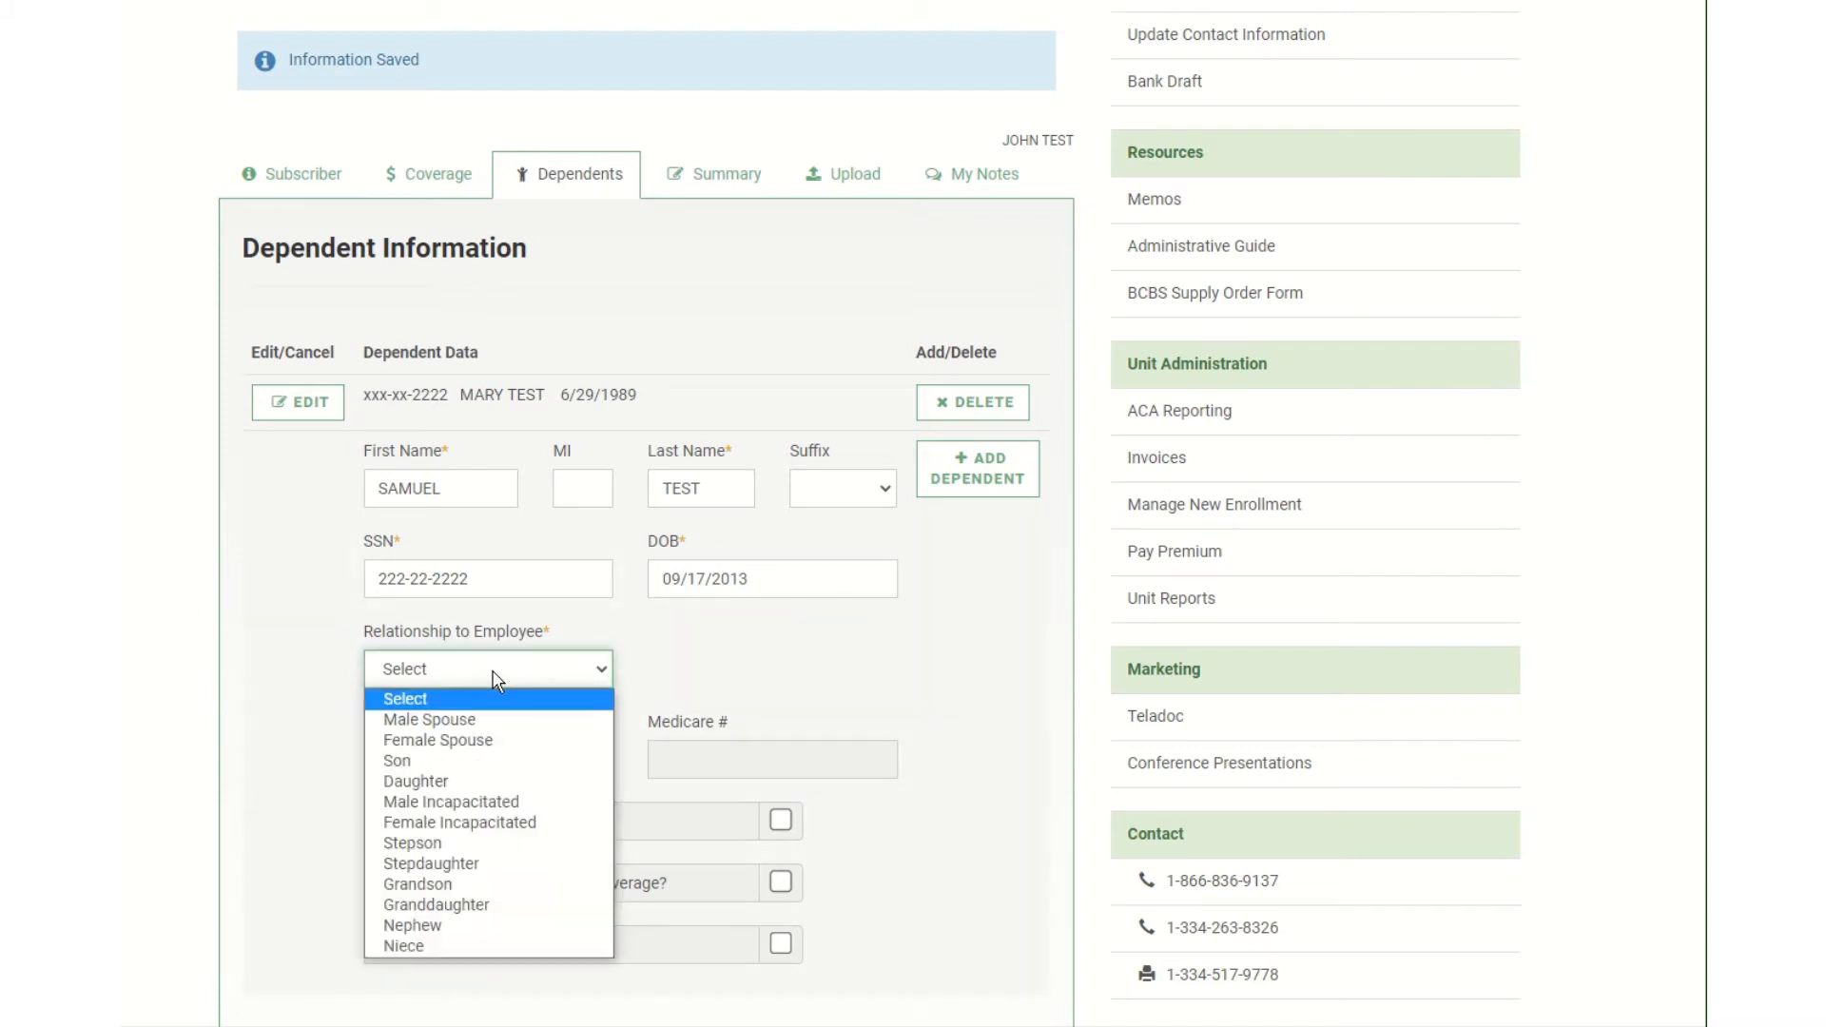
click(466, 761)
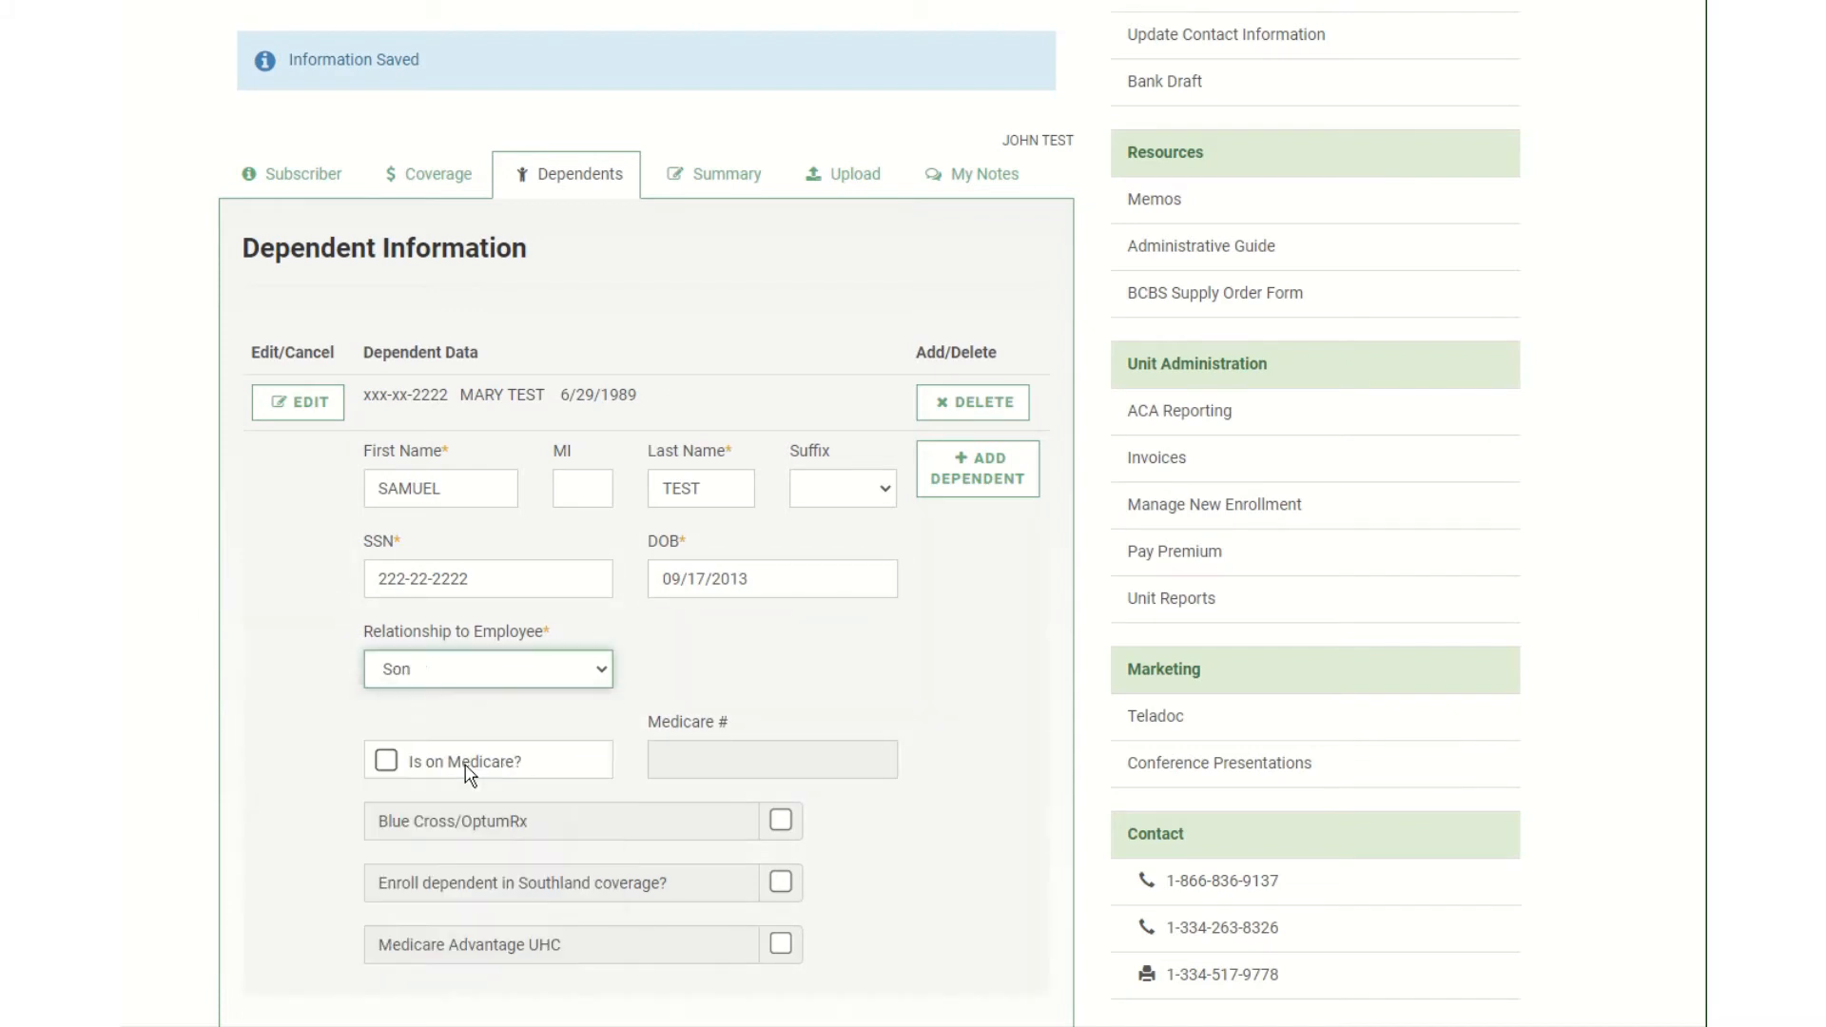
click(781, 822)
click(782, 883)
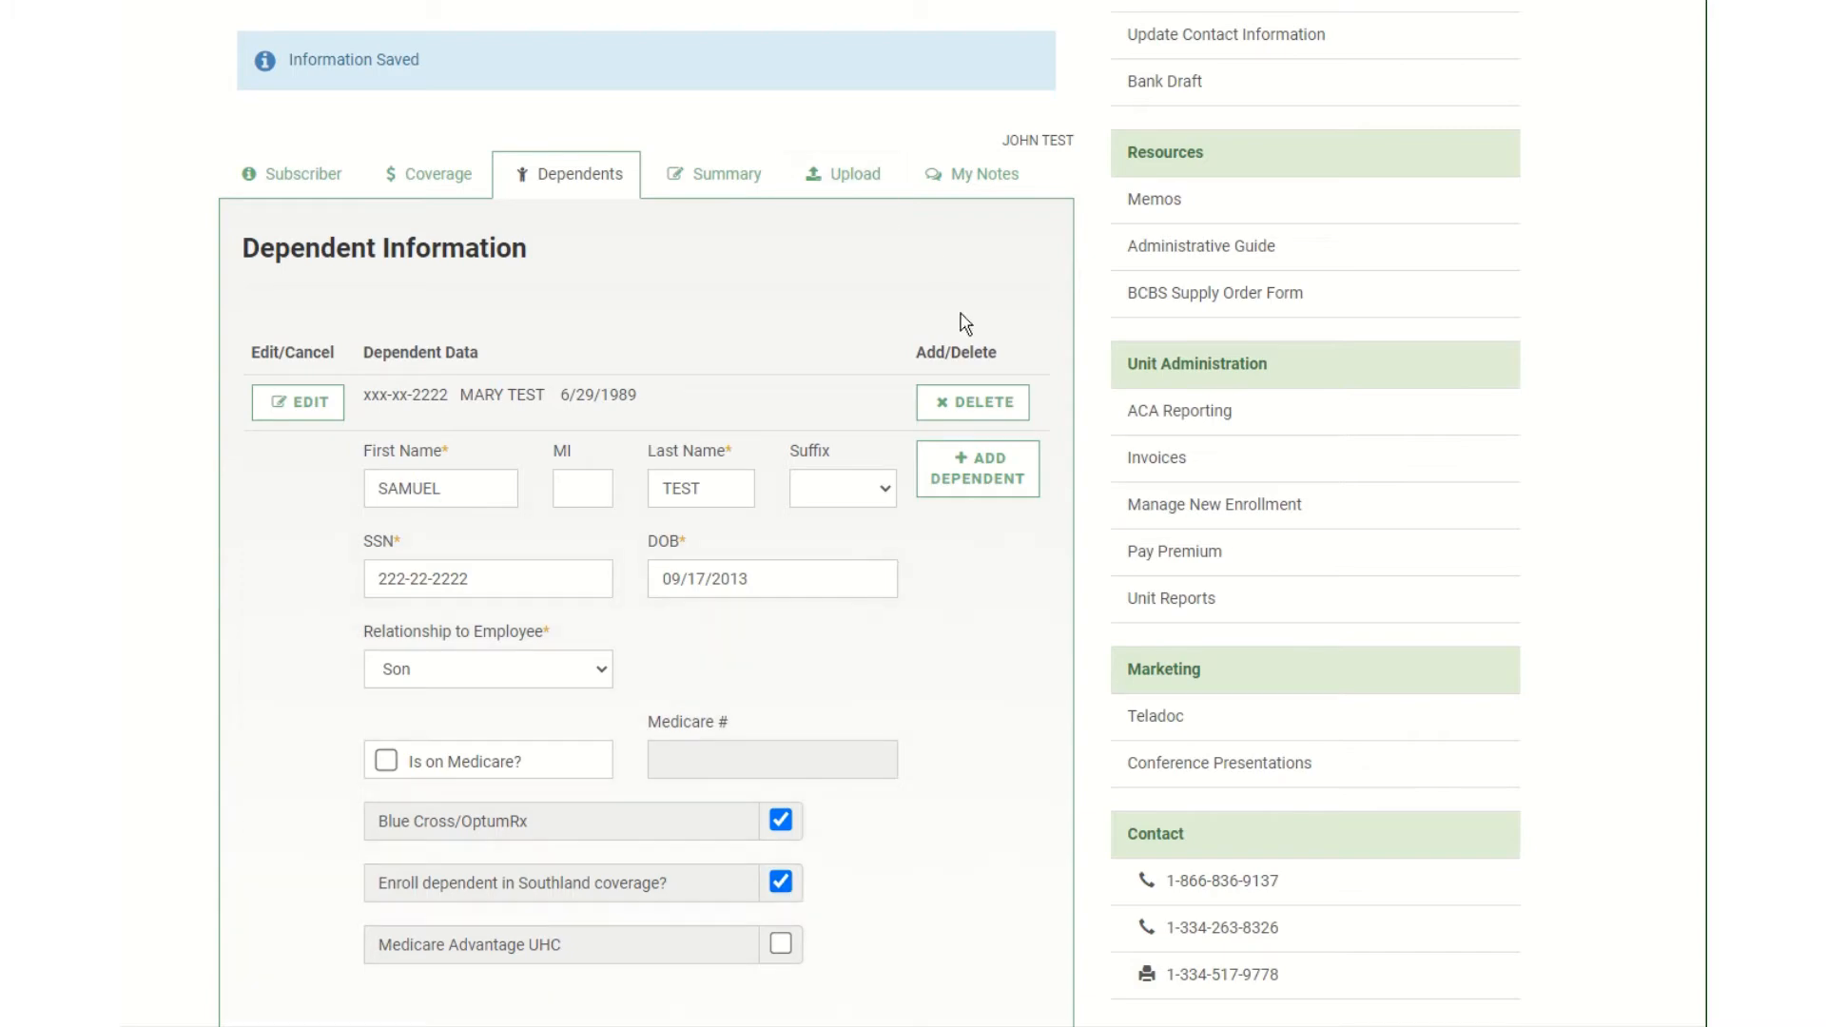
scroll(968, 590, down, 3)
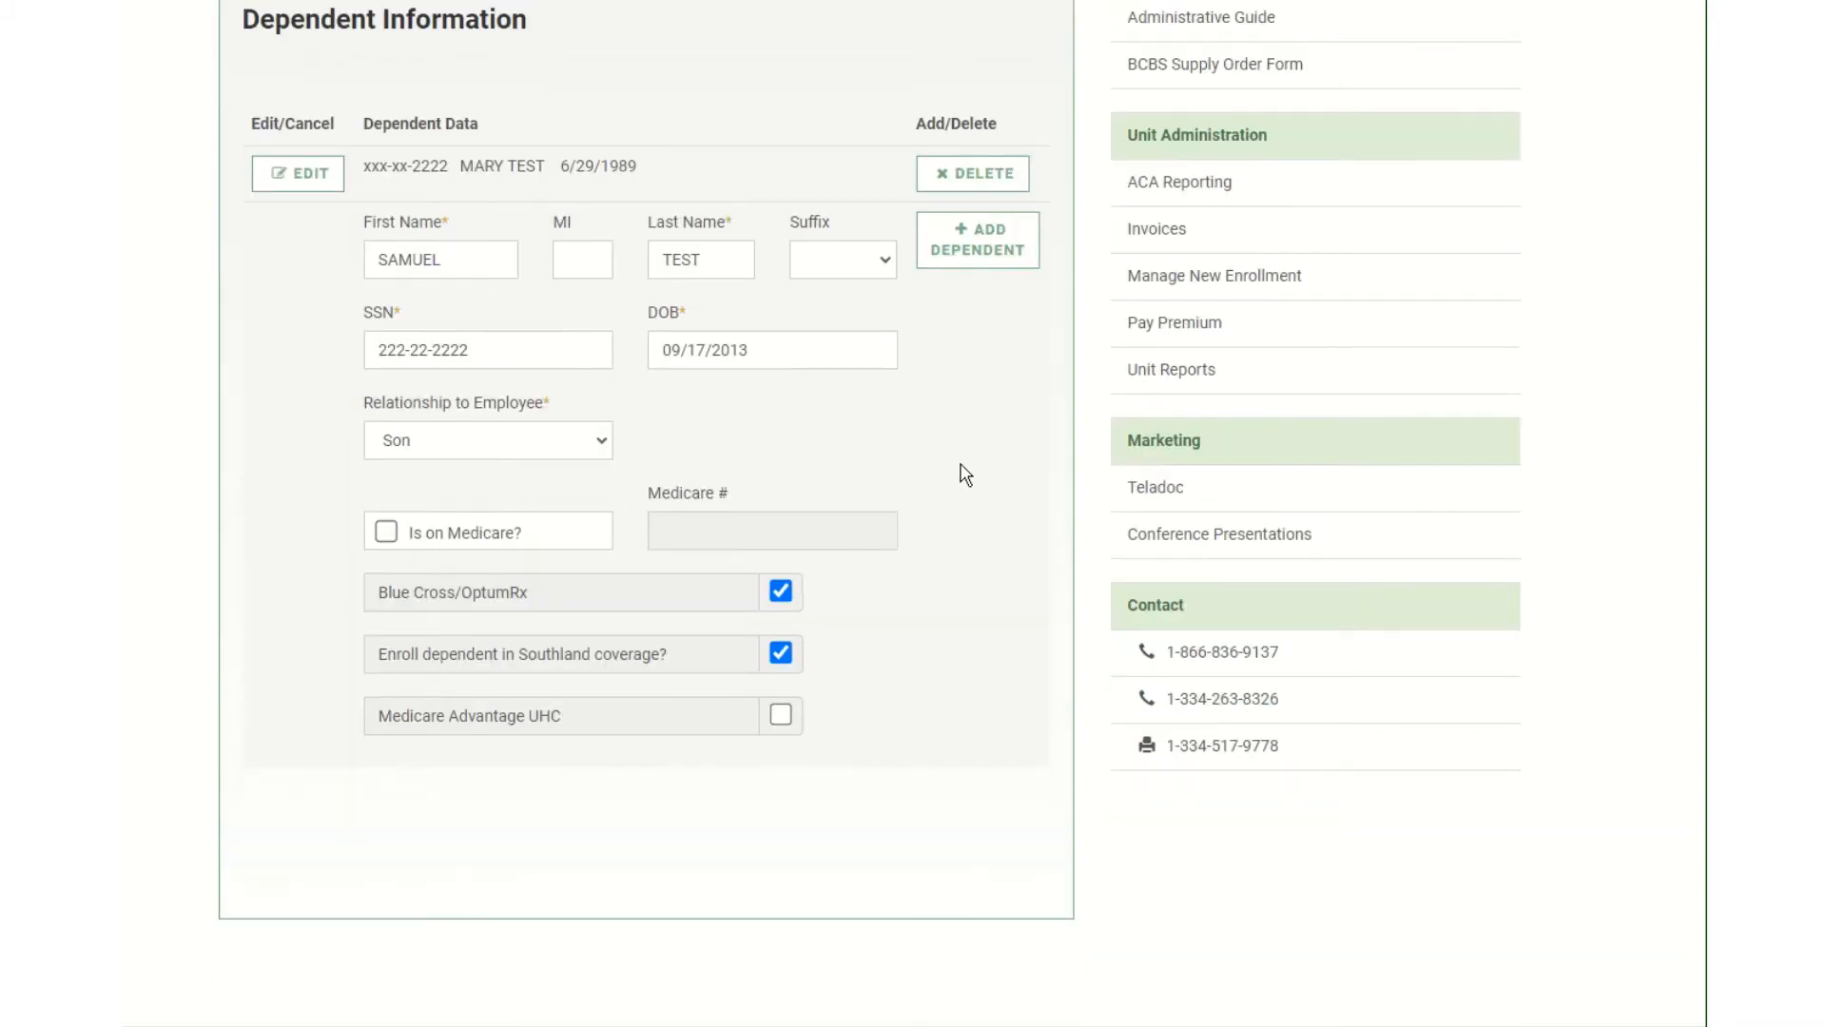
click(978, 239)
Reopen the subscriber's pending enrollment and view its Summary, checking the Dependents tab on the way.
scroll(704, 570, up, 3)
scroll(755, 618, up, 5)
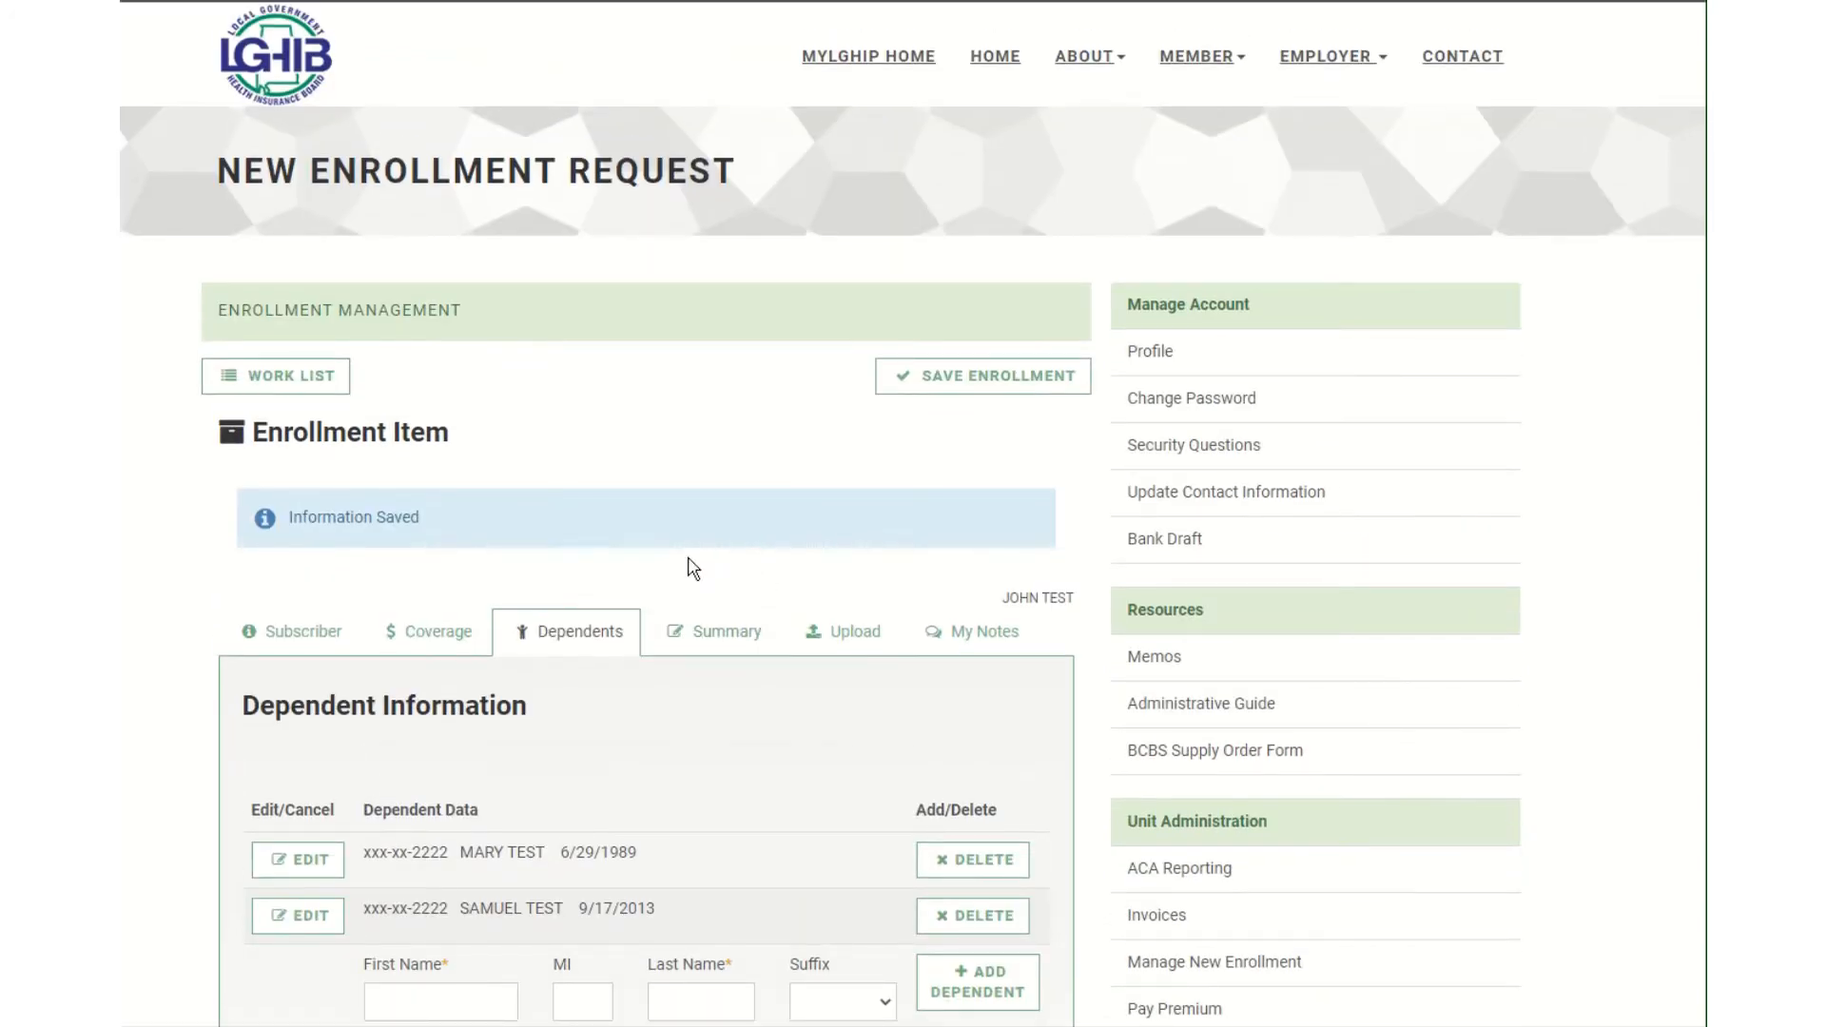
scroll(685, 567, down, 3)
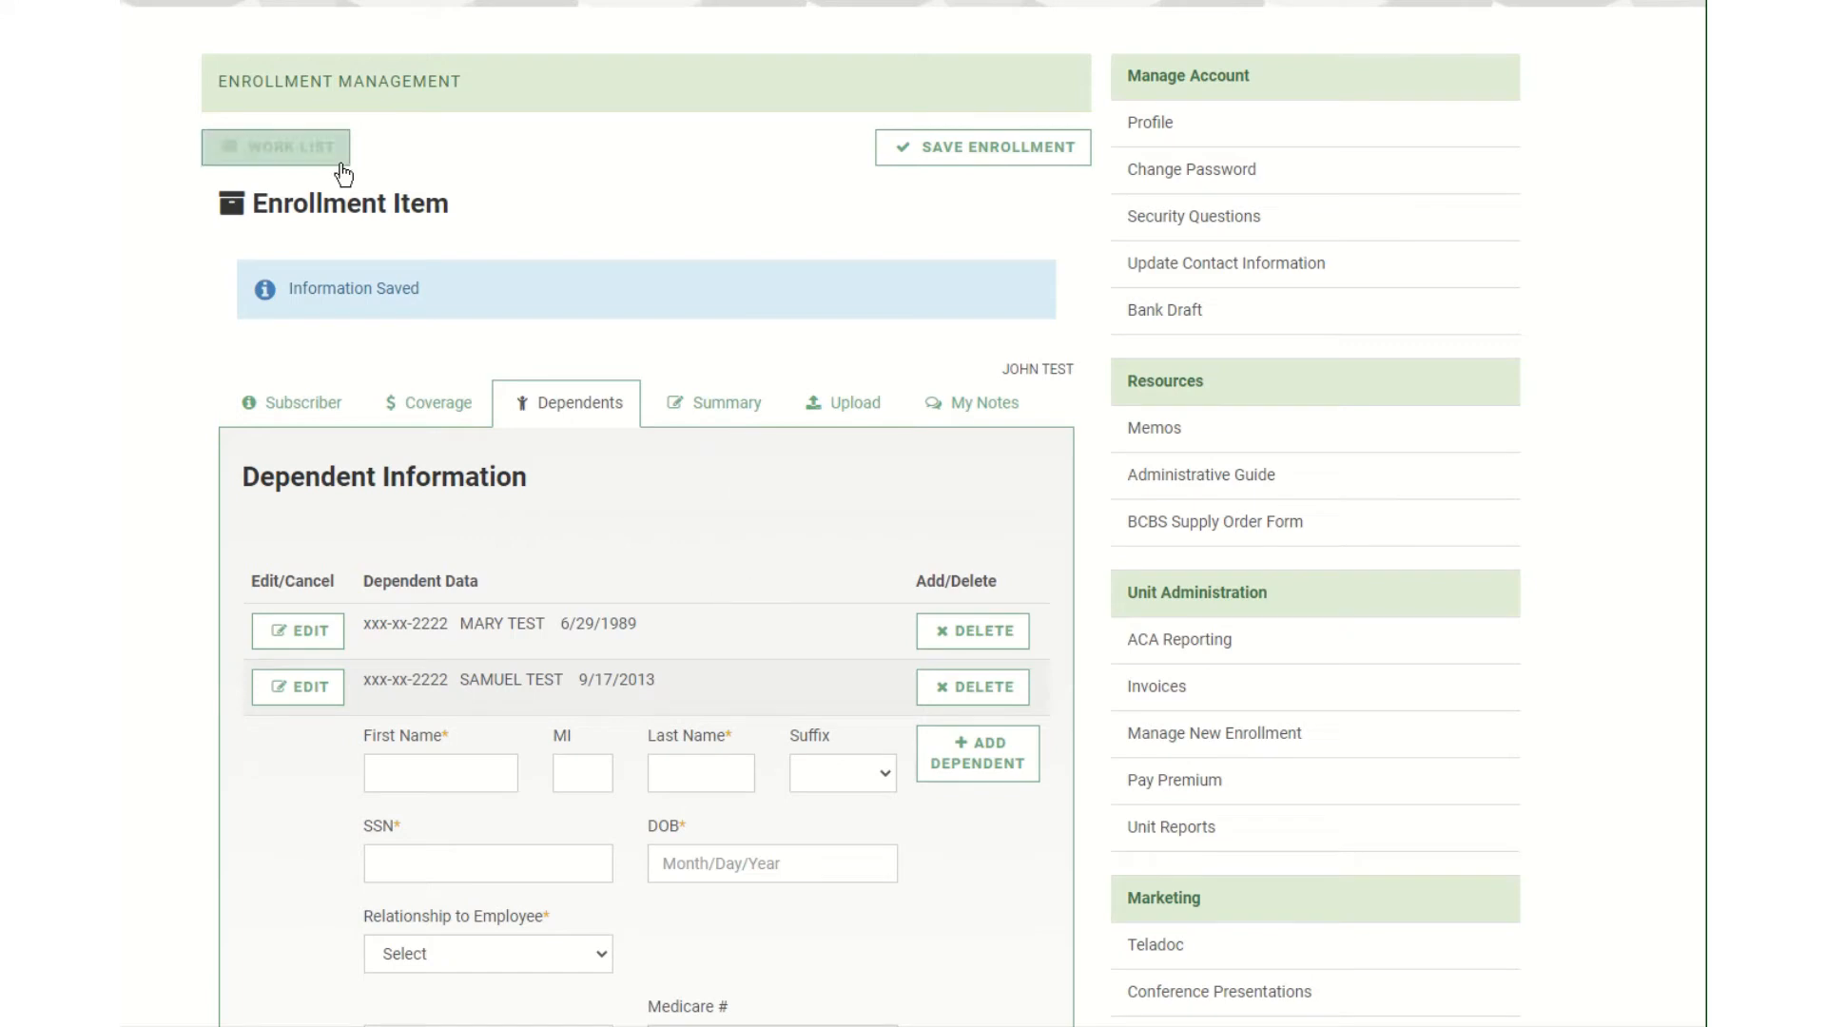
click(1208, 733)
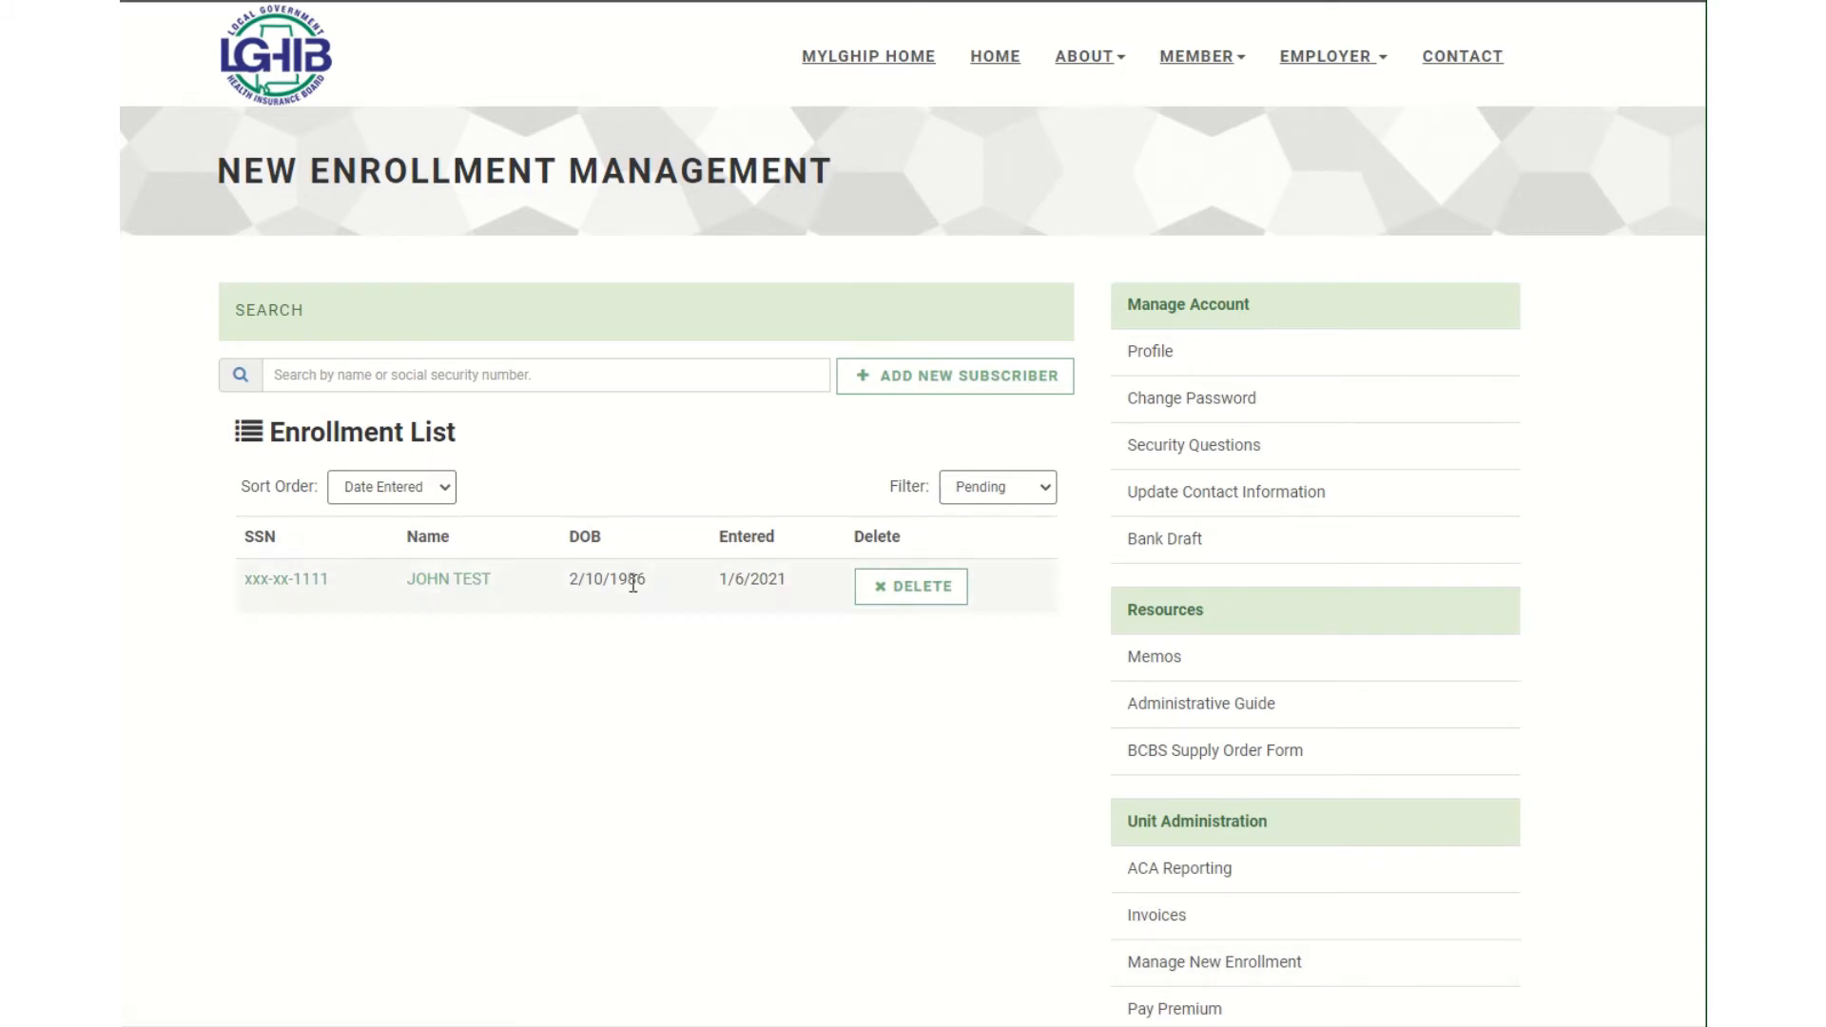
click(476, 580)
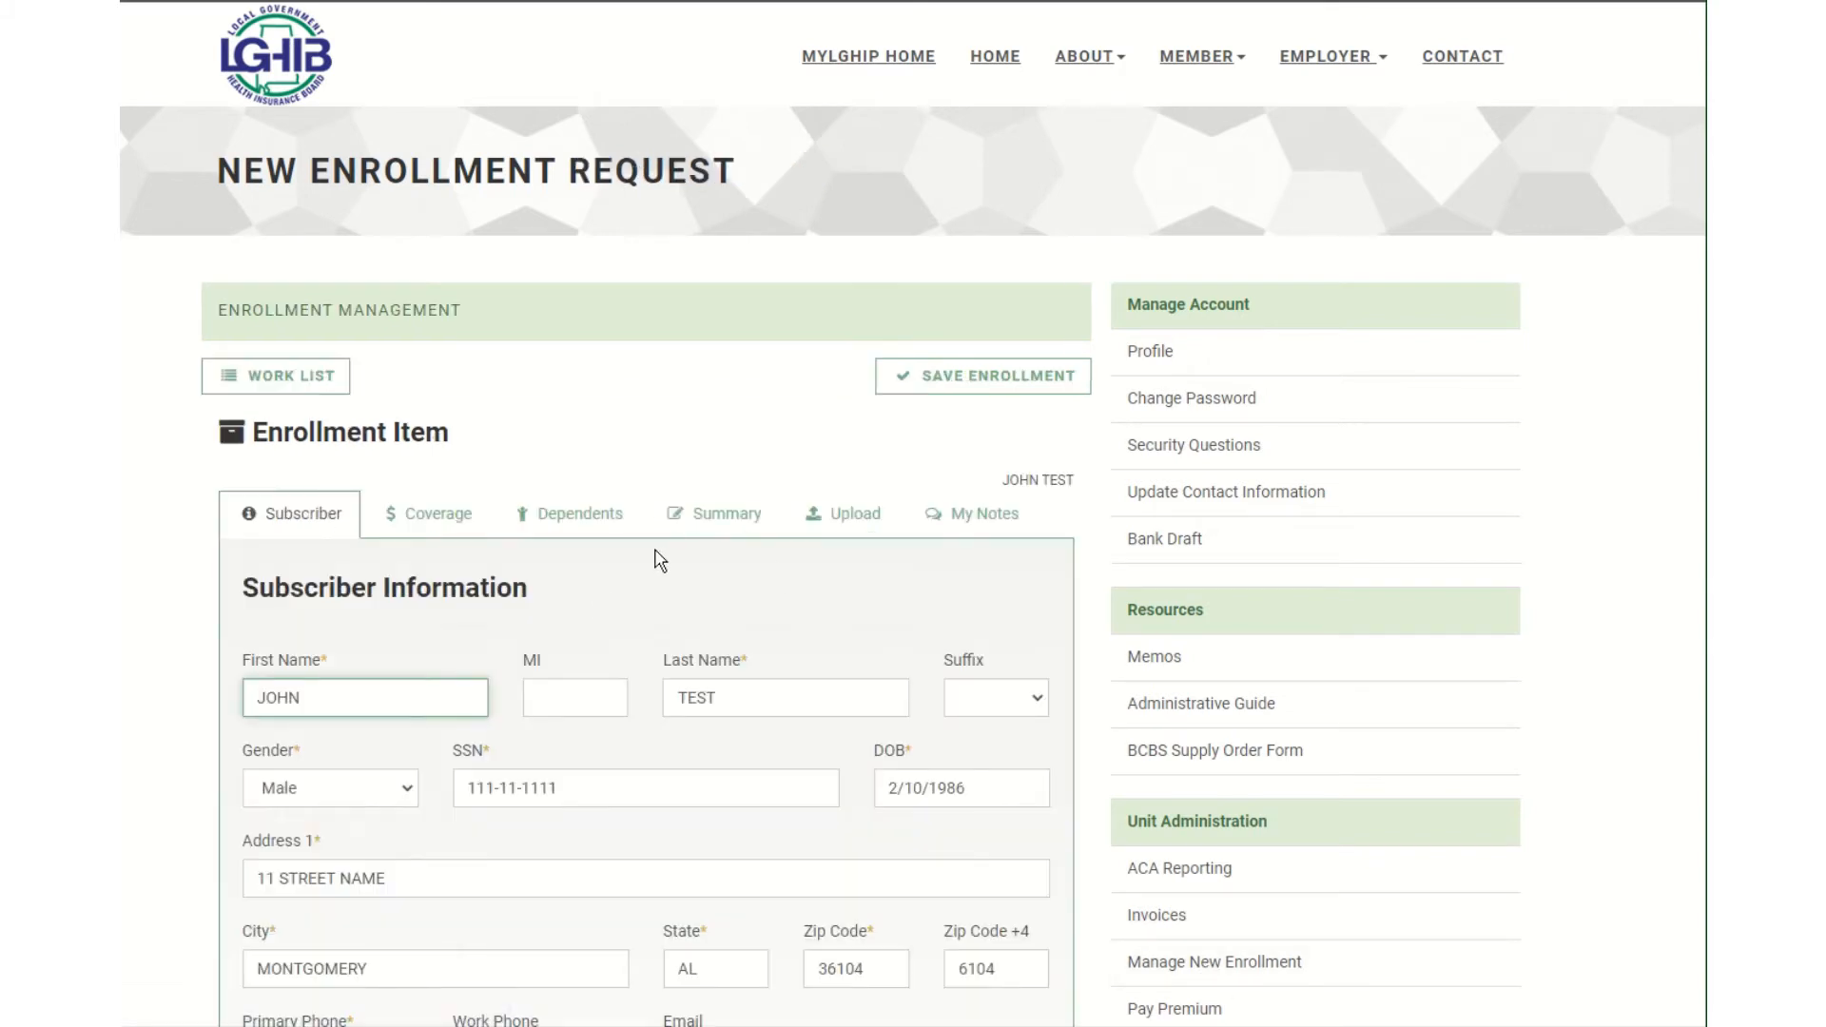
click(704, 540)
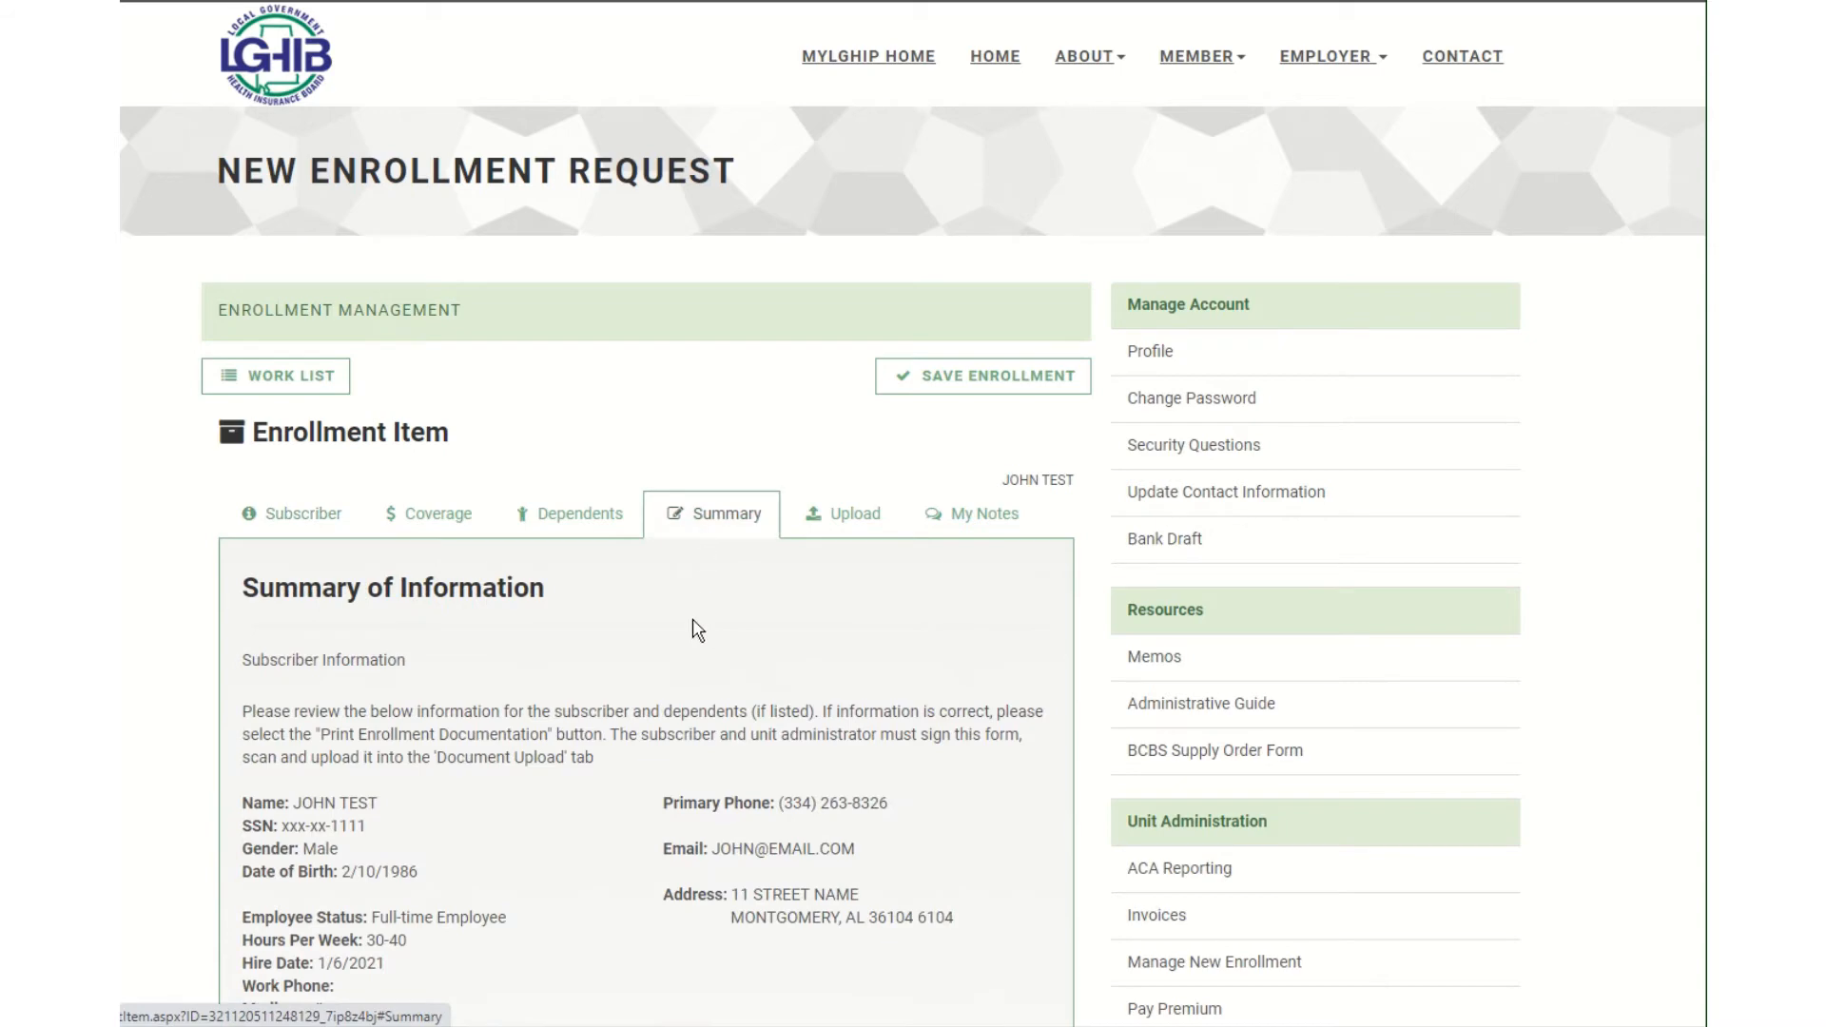
scroll(697, 630, down, 2)
click(588, 293)
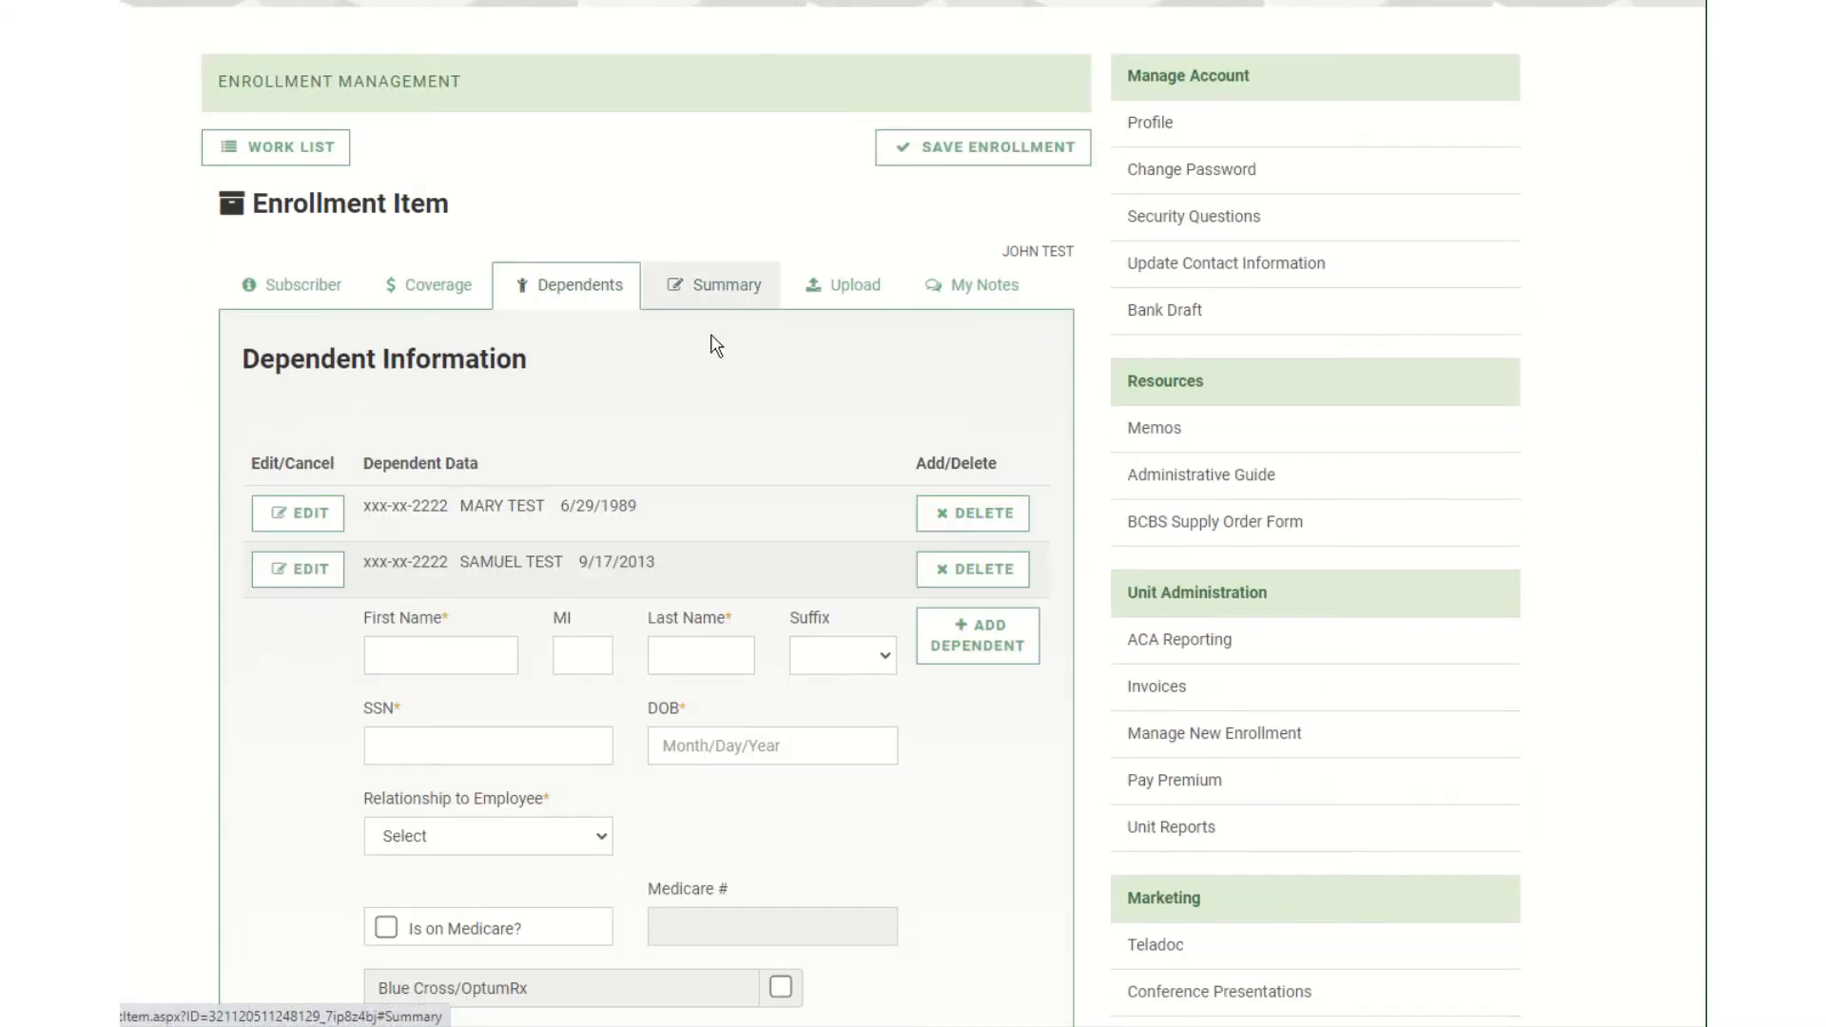
scroll(656, 699, down, 2)
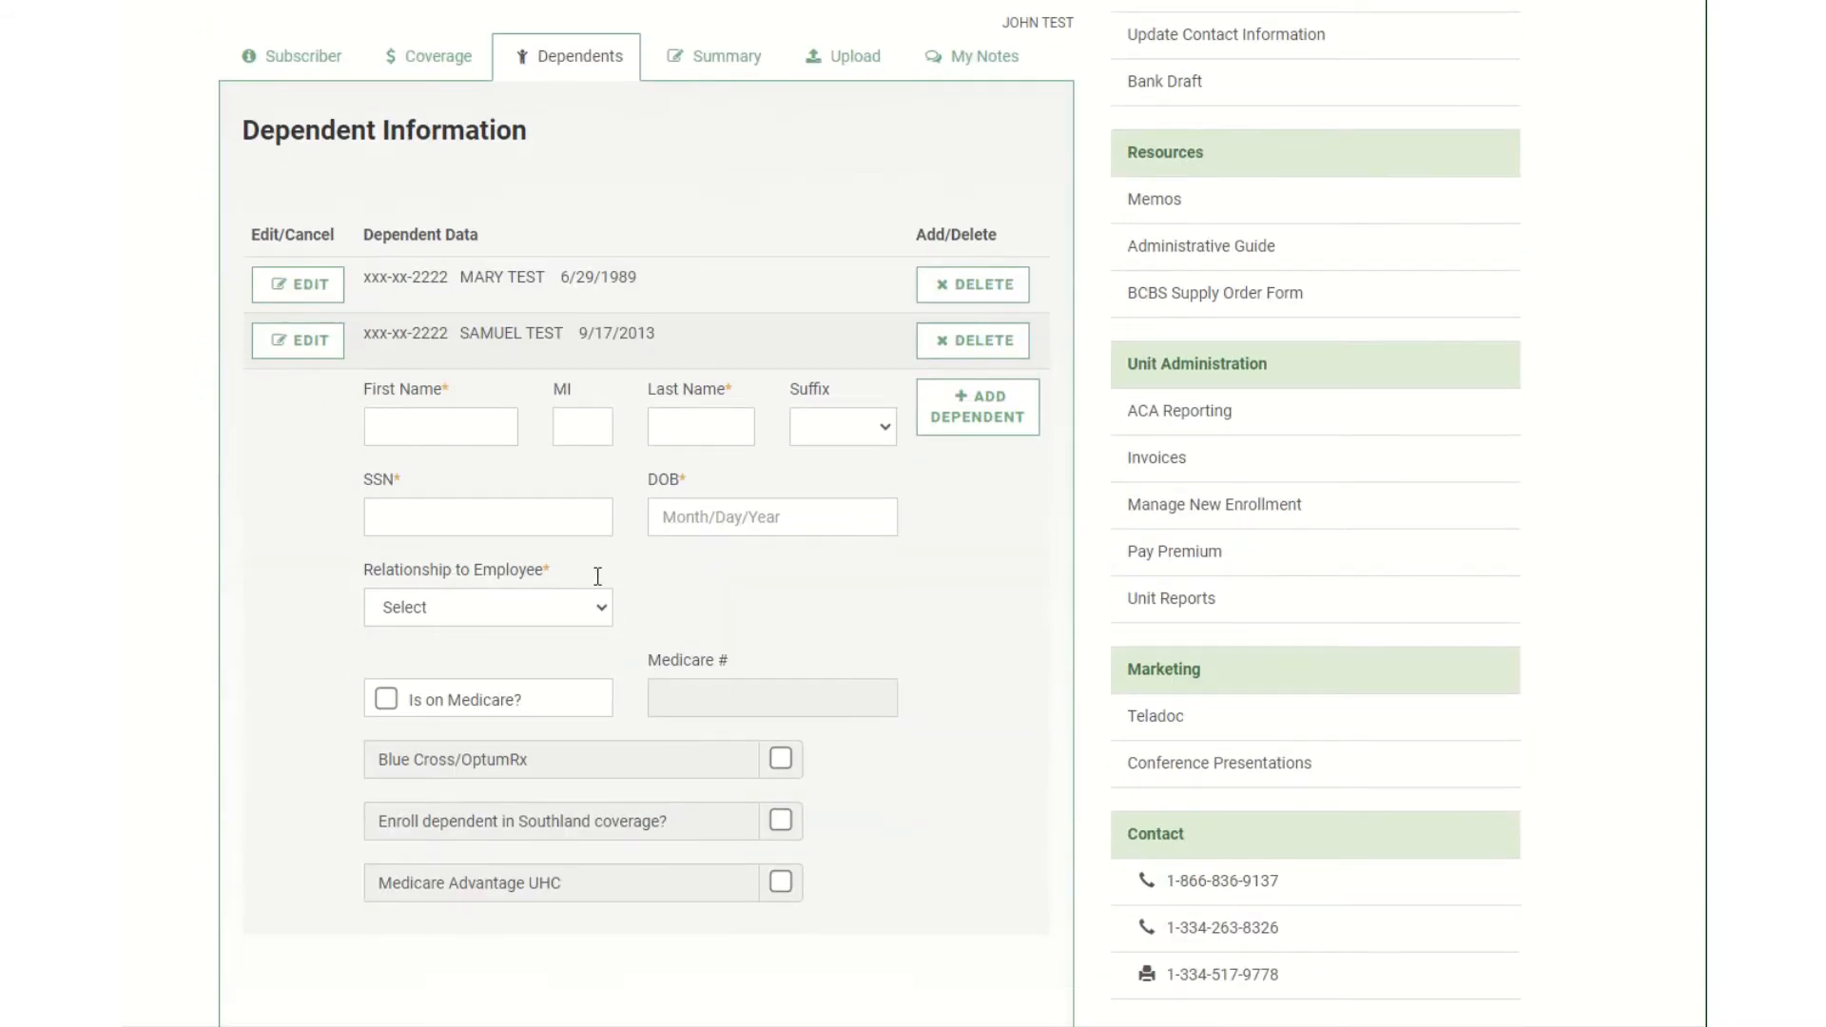
scroll(693, 596, up, 2)
click(736, 283)
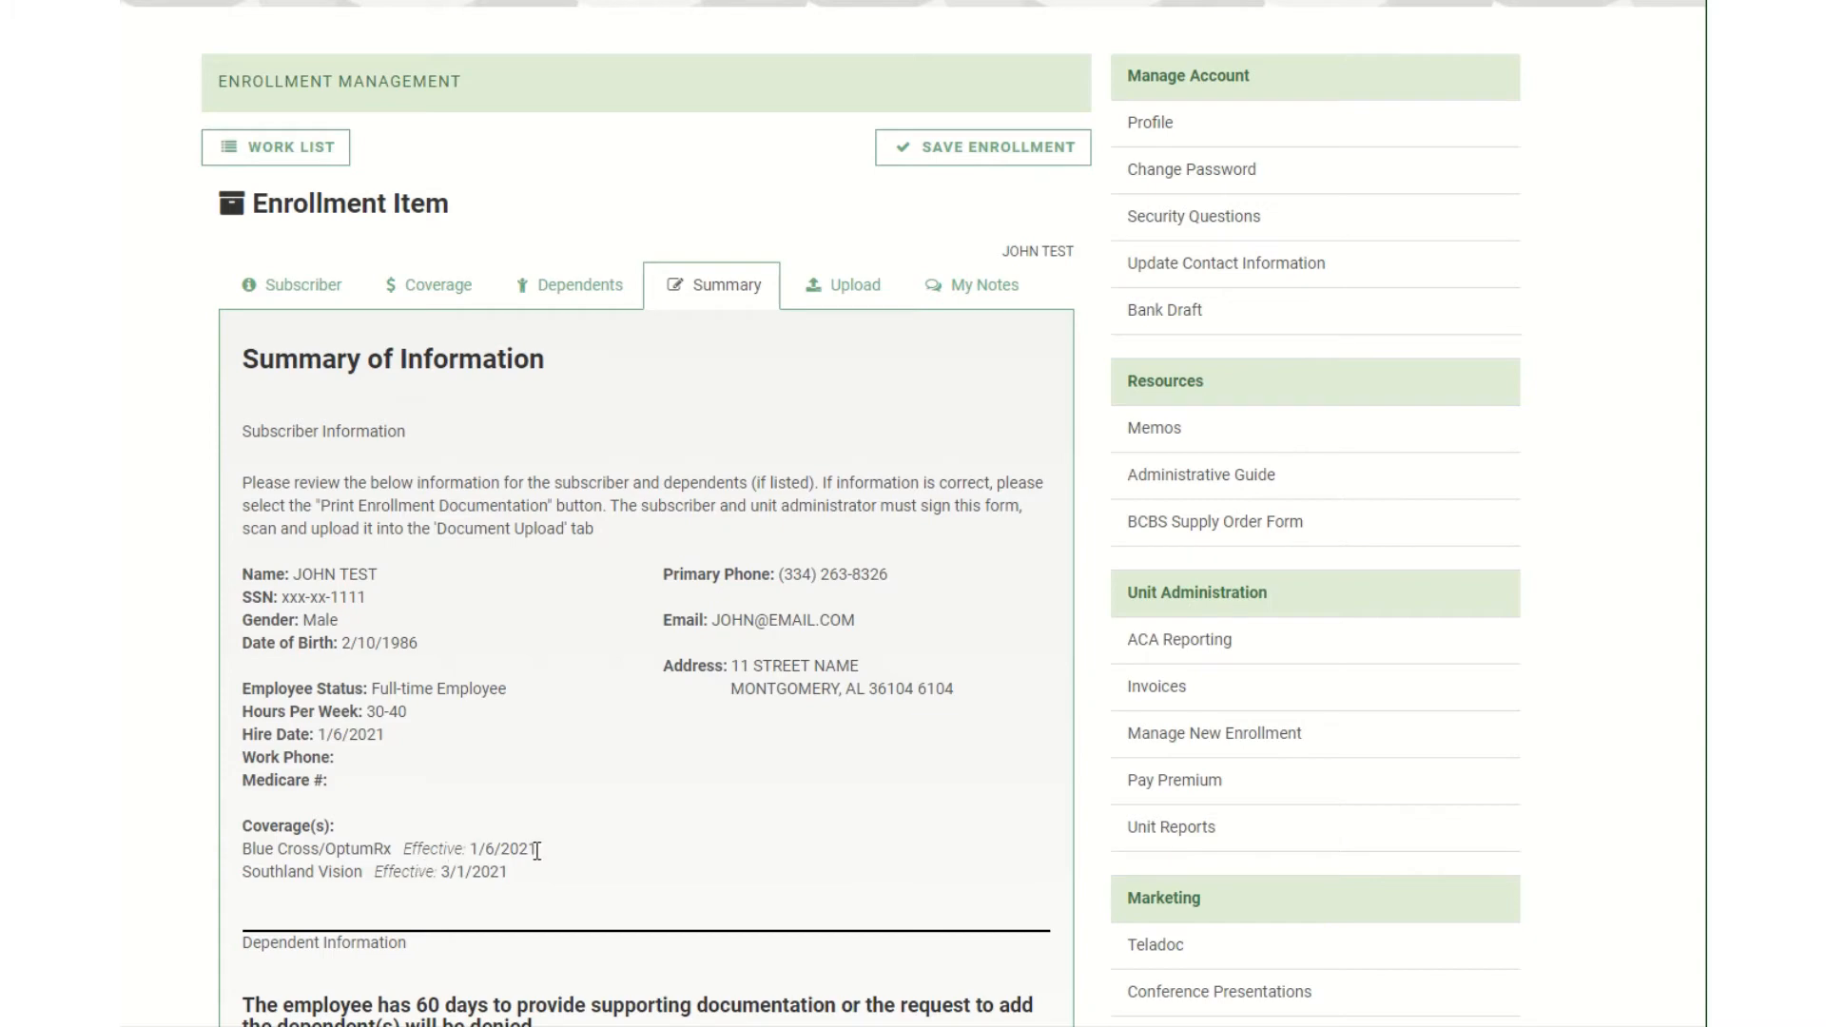
Review the full Summary of Information and generate the LG24 enrollment forms PDF.
scroll(793, 653, down, 4)
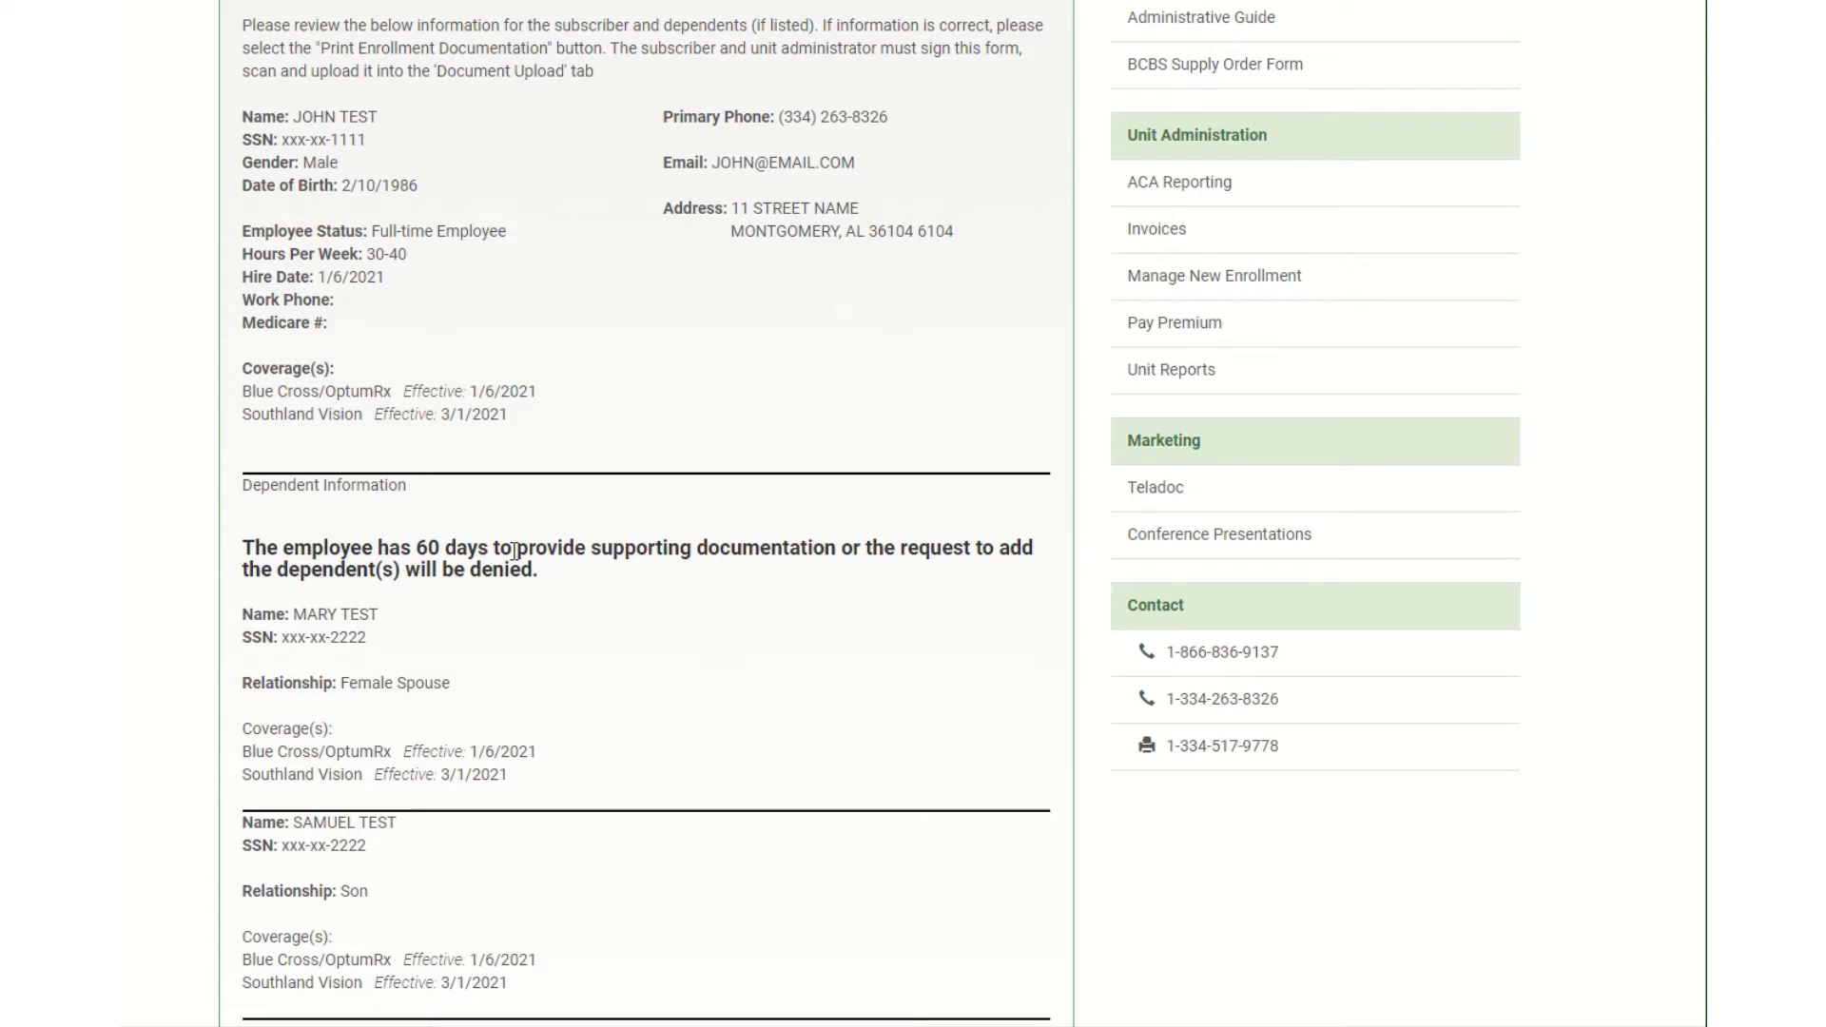
scroll(545, 669, down, 1)
scroll(545, 668, down, 2)
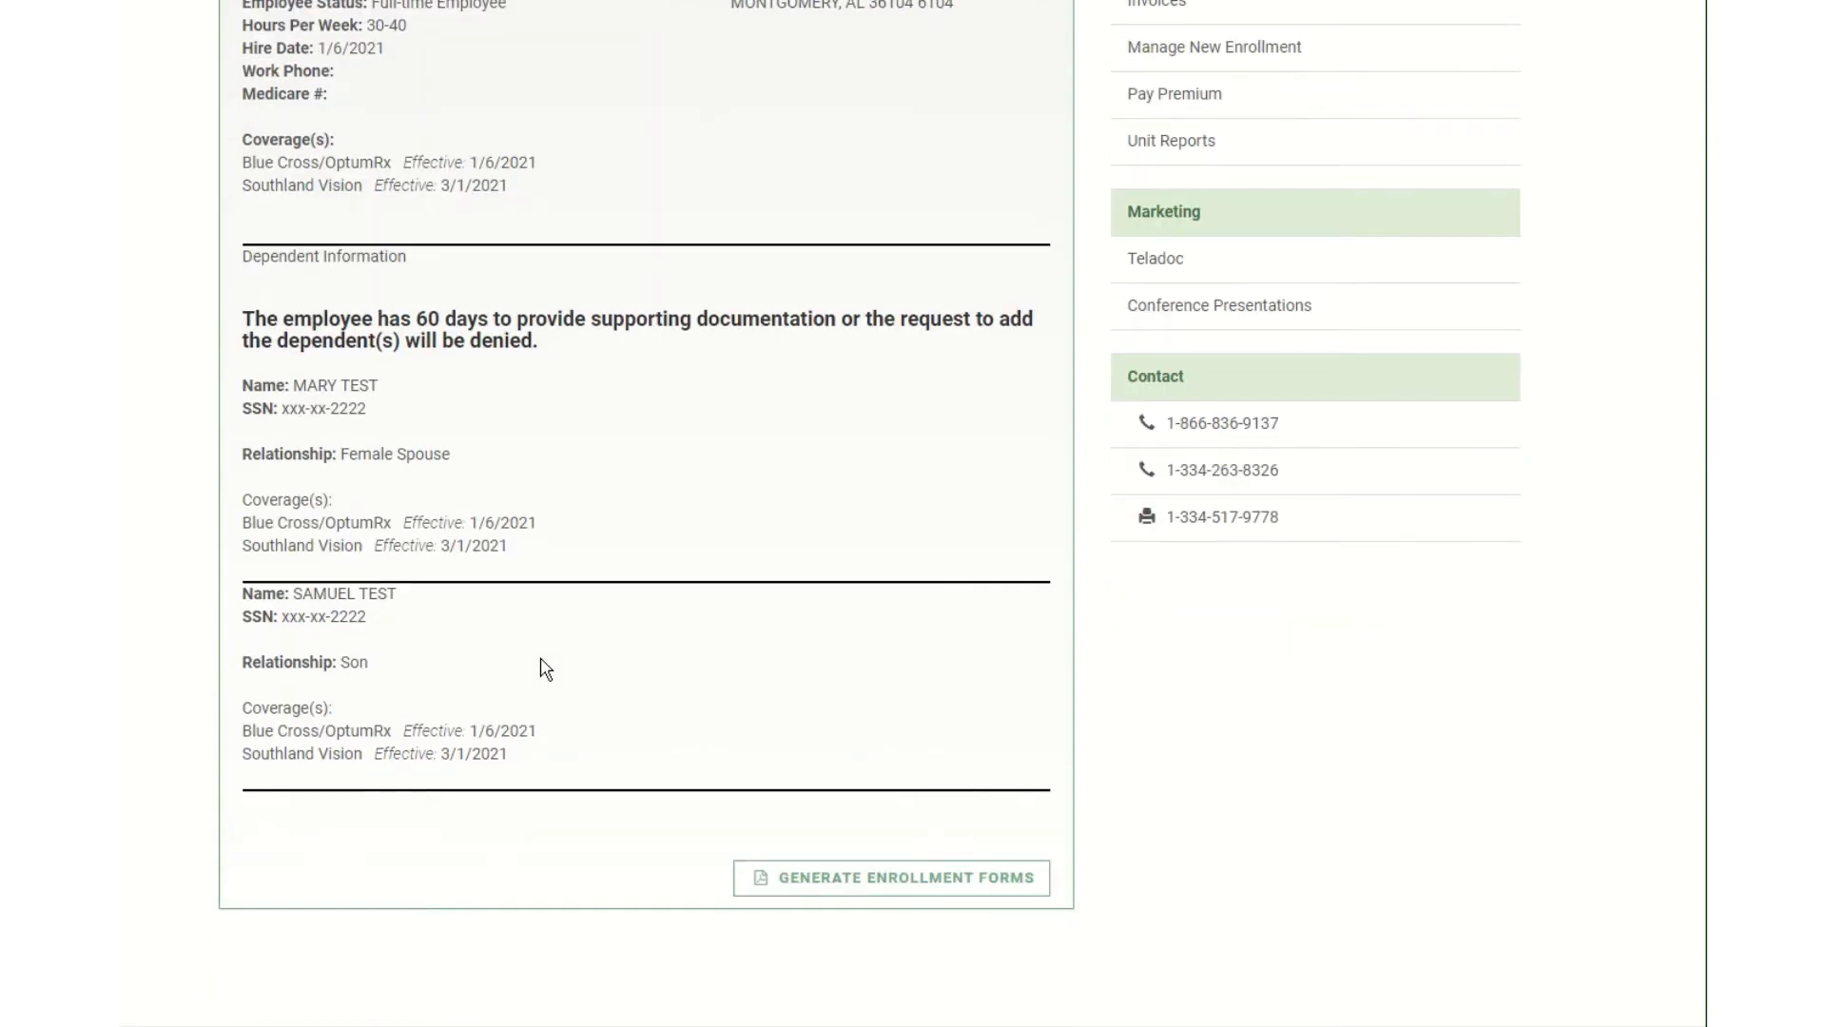
scroll(551, 675, up, 4)
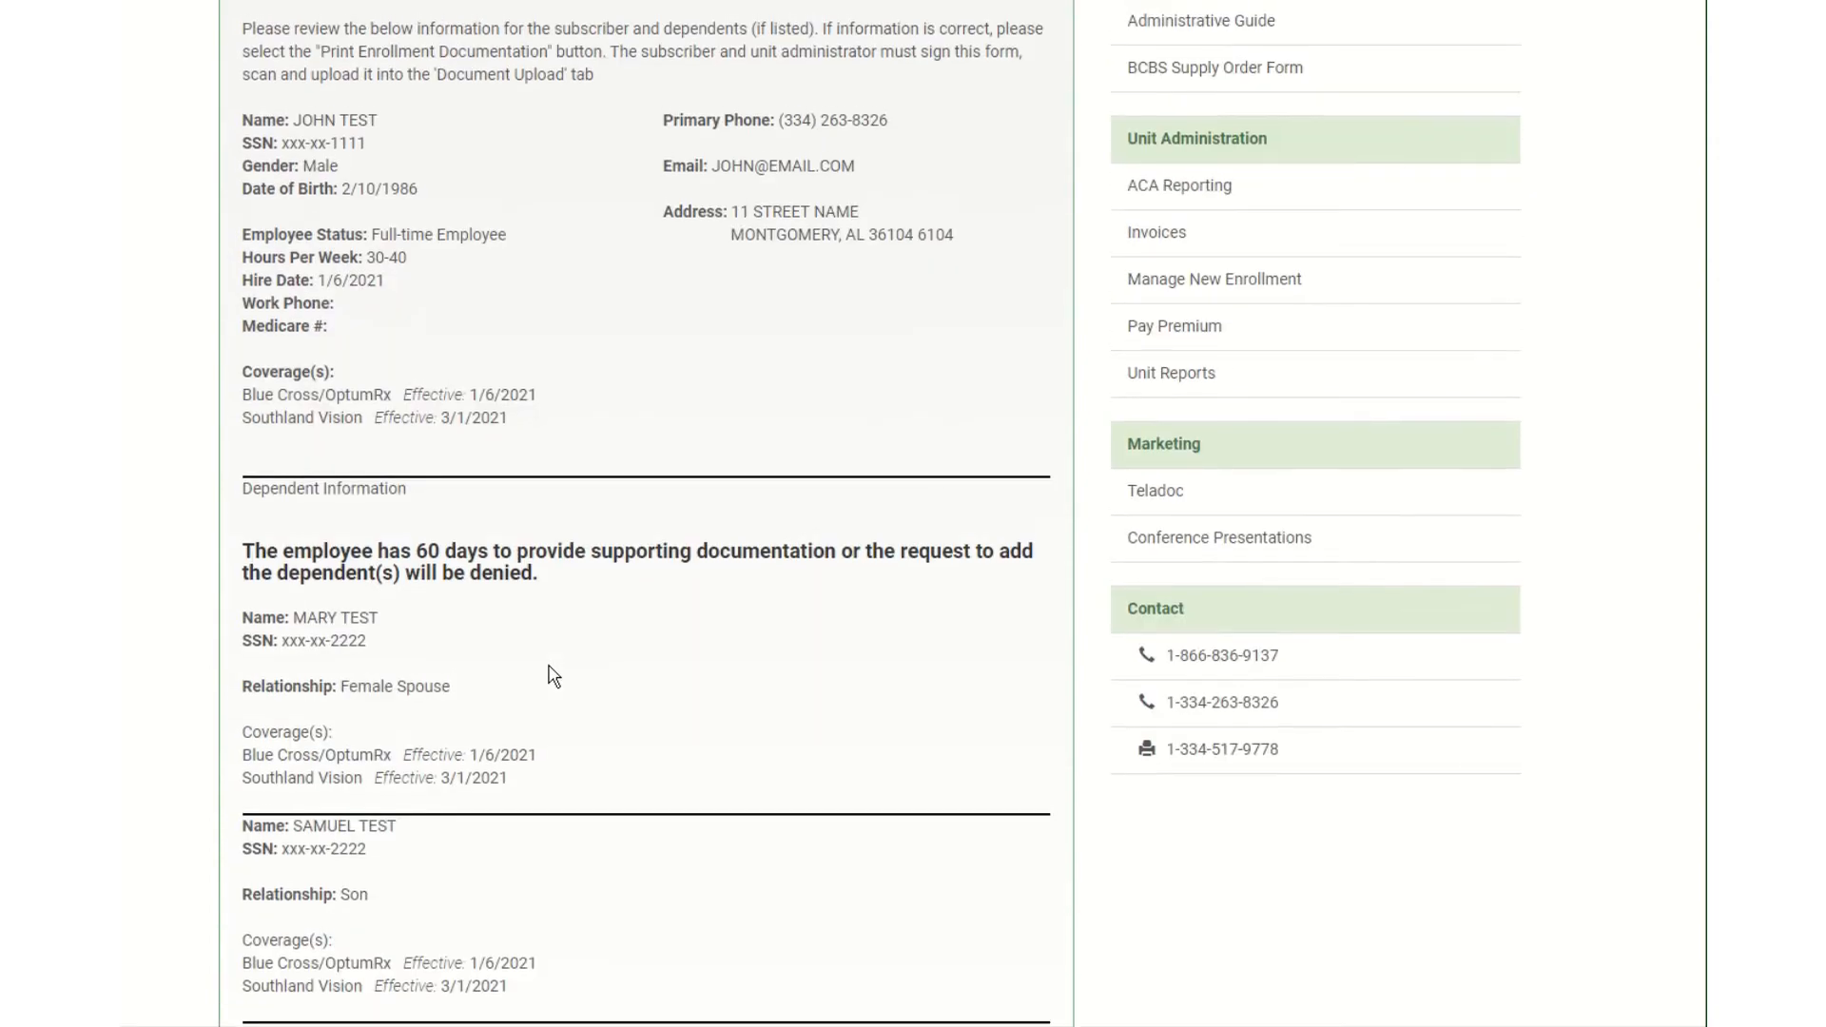
scroll(551, 676, down, 4)
click(857, 886)
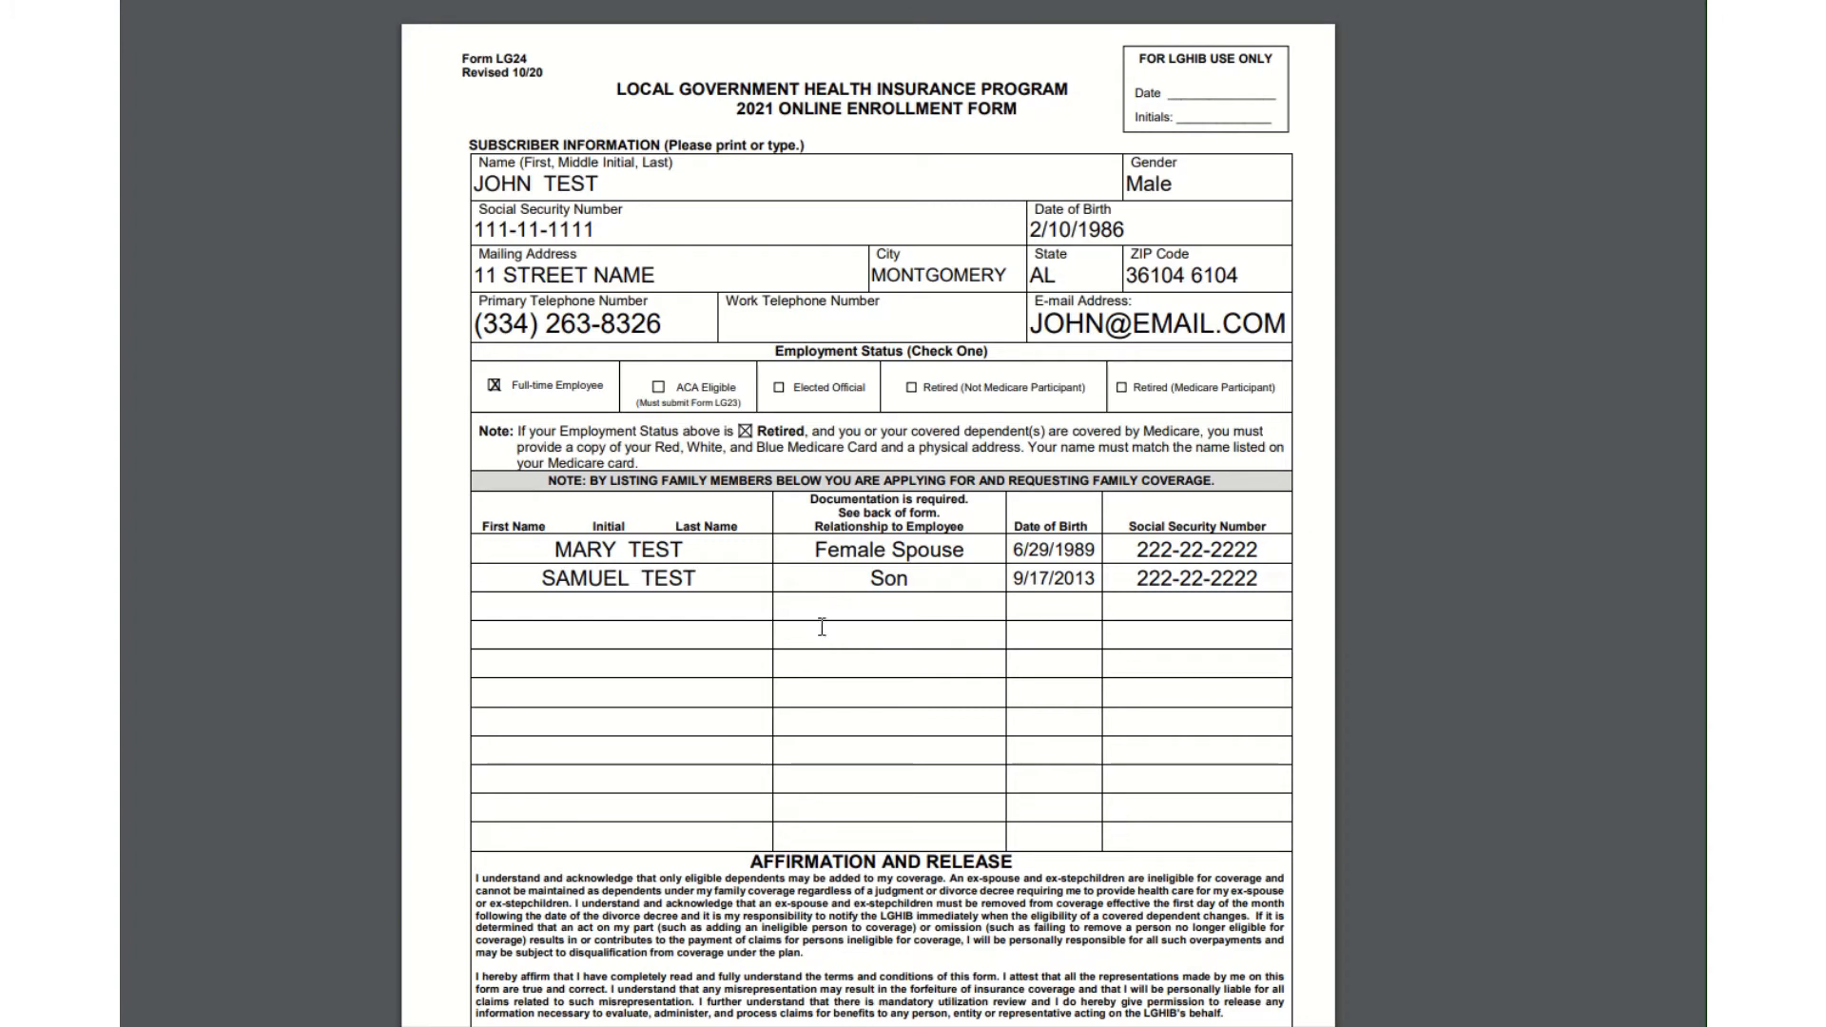
Review the generated LG24 and LG26 enrollment forms and eligibility pages, then go back to the enrollment summary.
scroll(822, 627, down, 5)
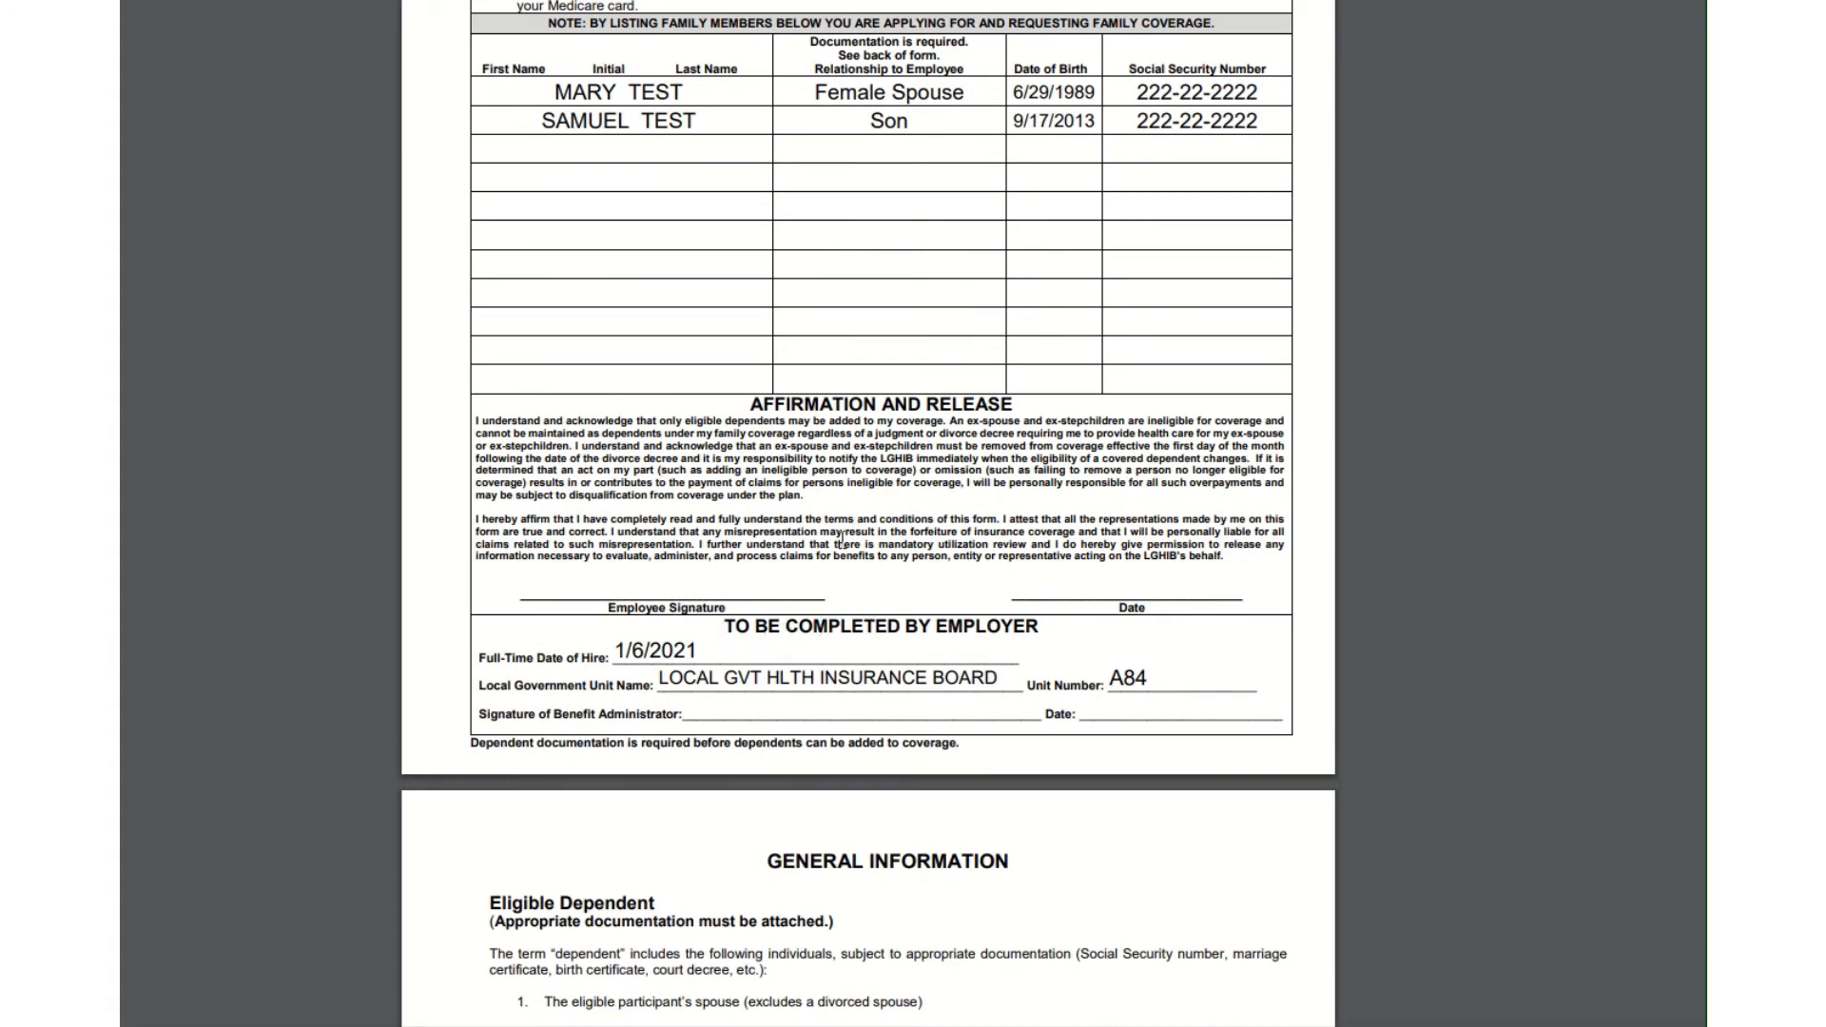
scroll(841, 541, up, 6)
scroll(840, 541, down, 3)
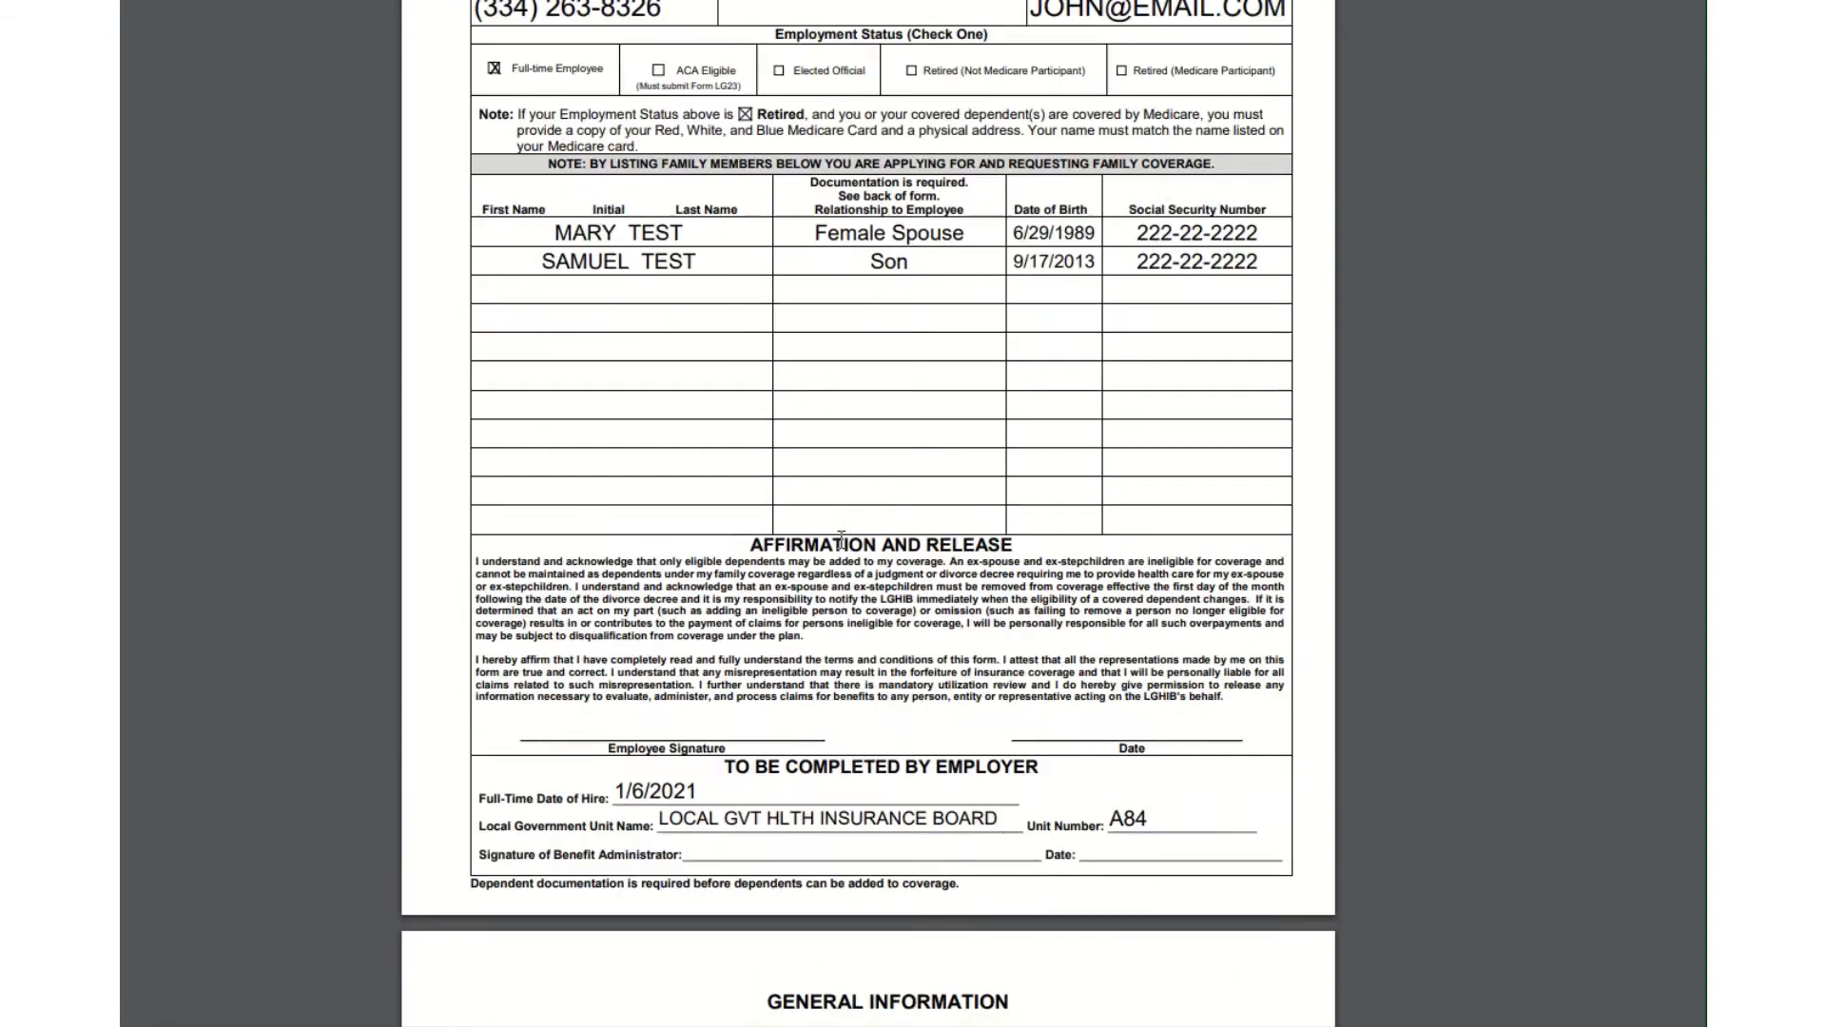
scroll(840, 540, down, 20)
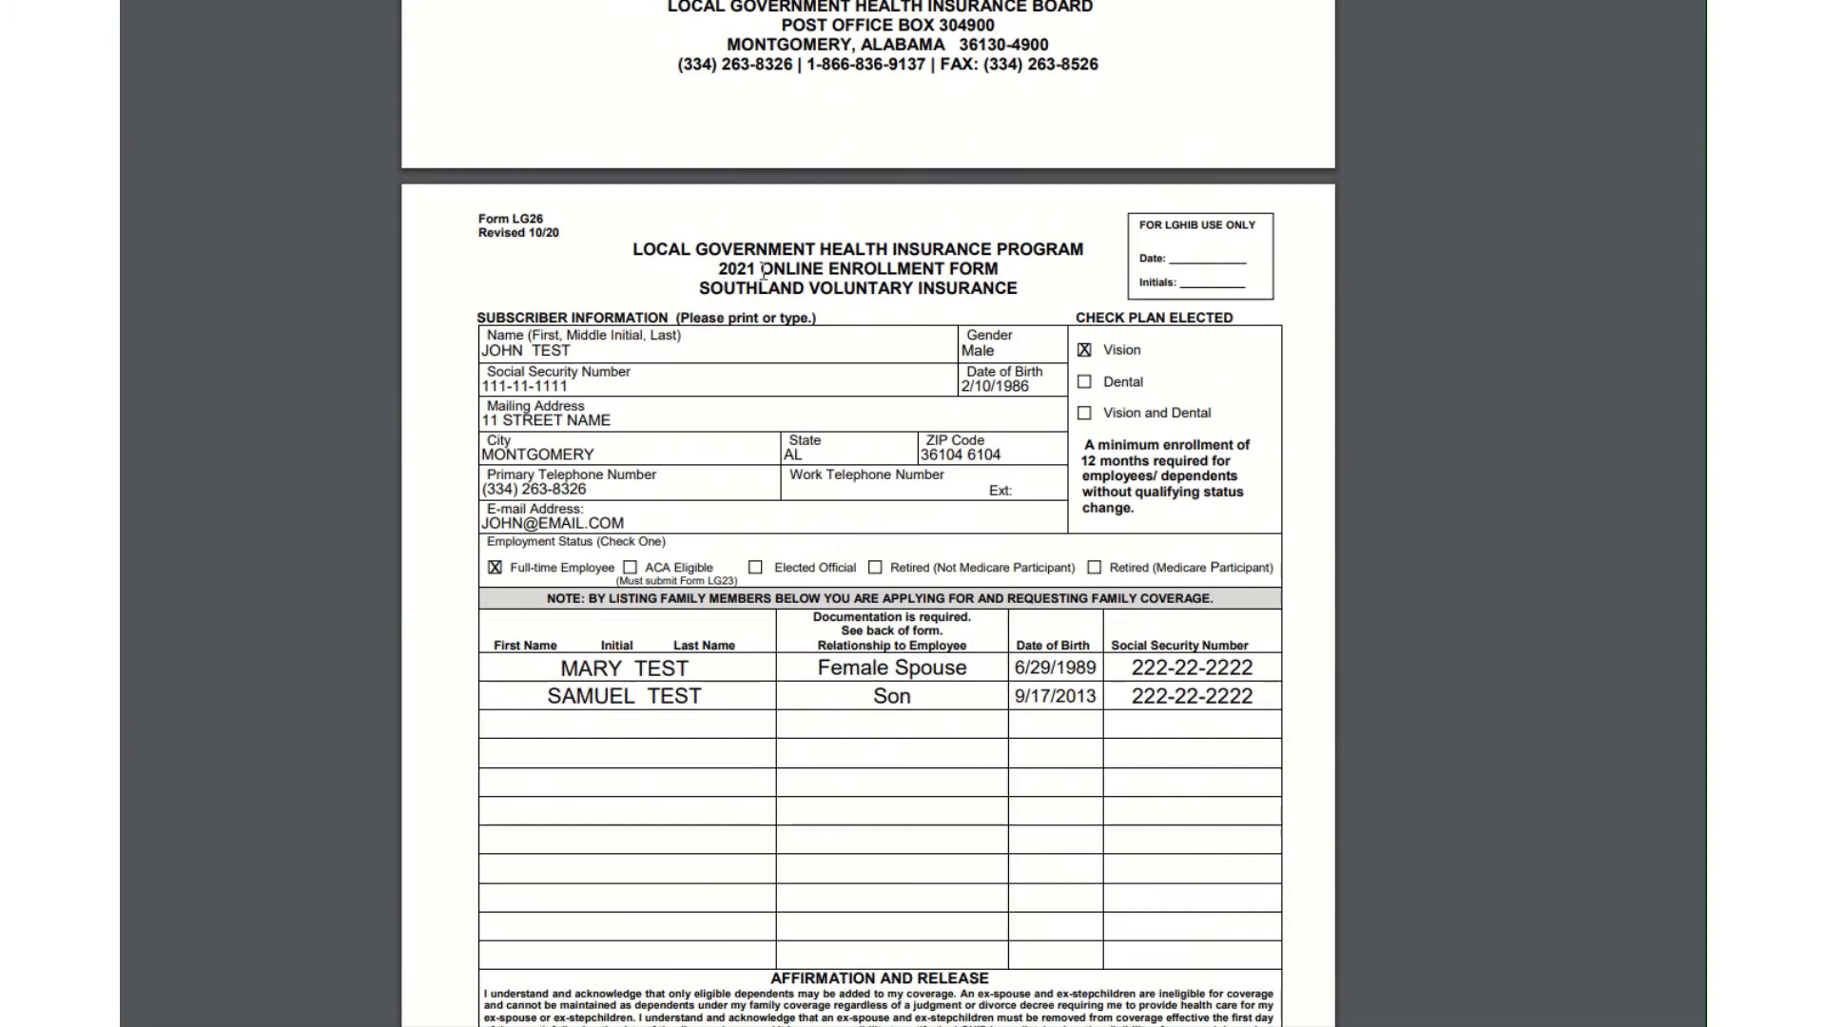
scroll(1046, 452, down, 5)
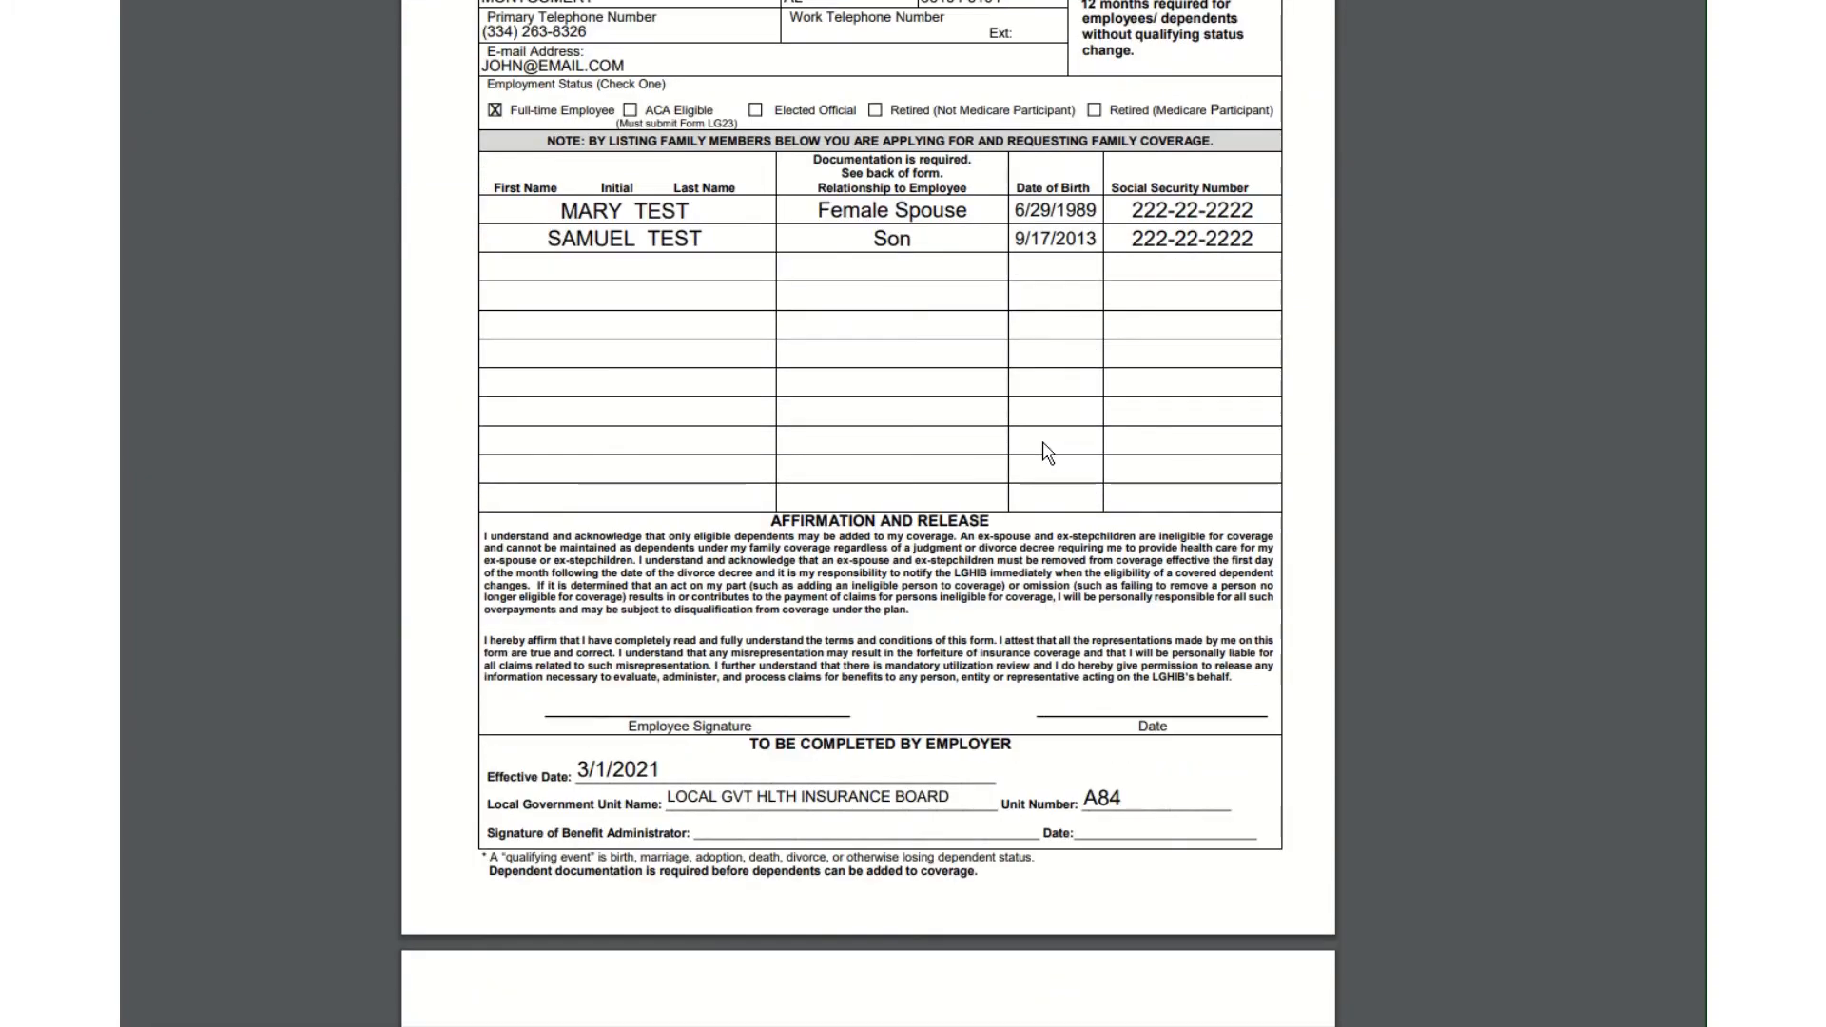
scroll(1047, 452, down, 10)
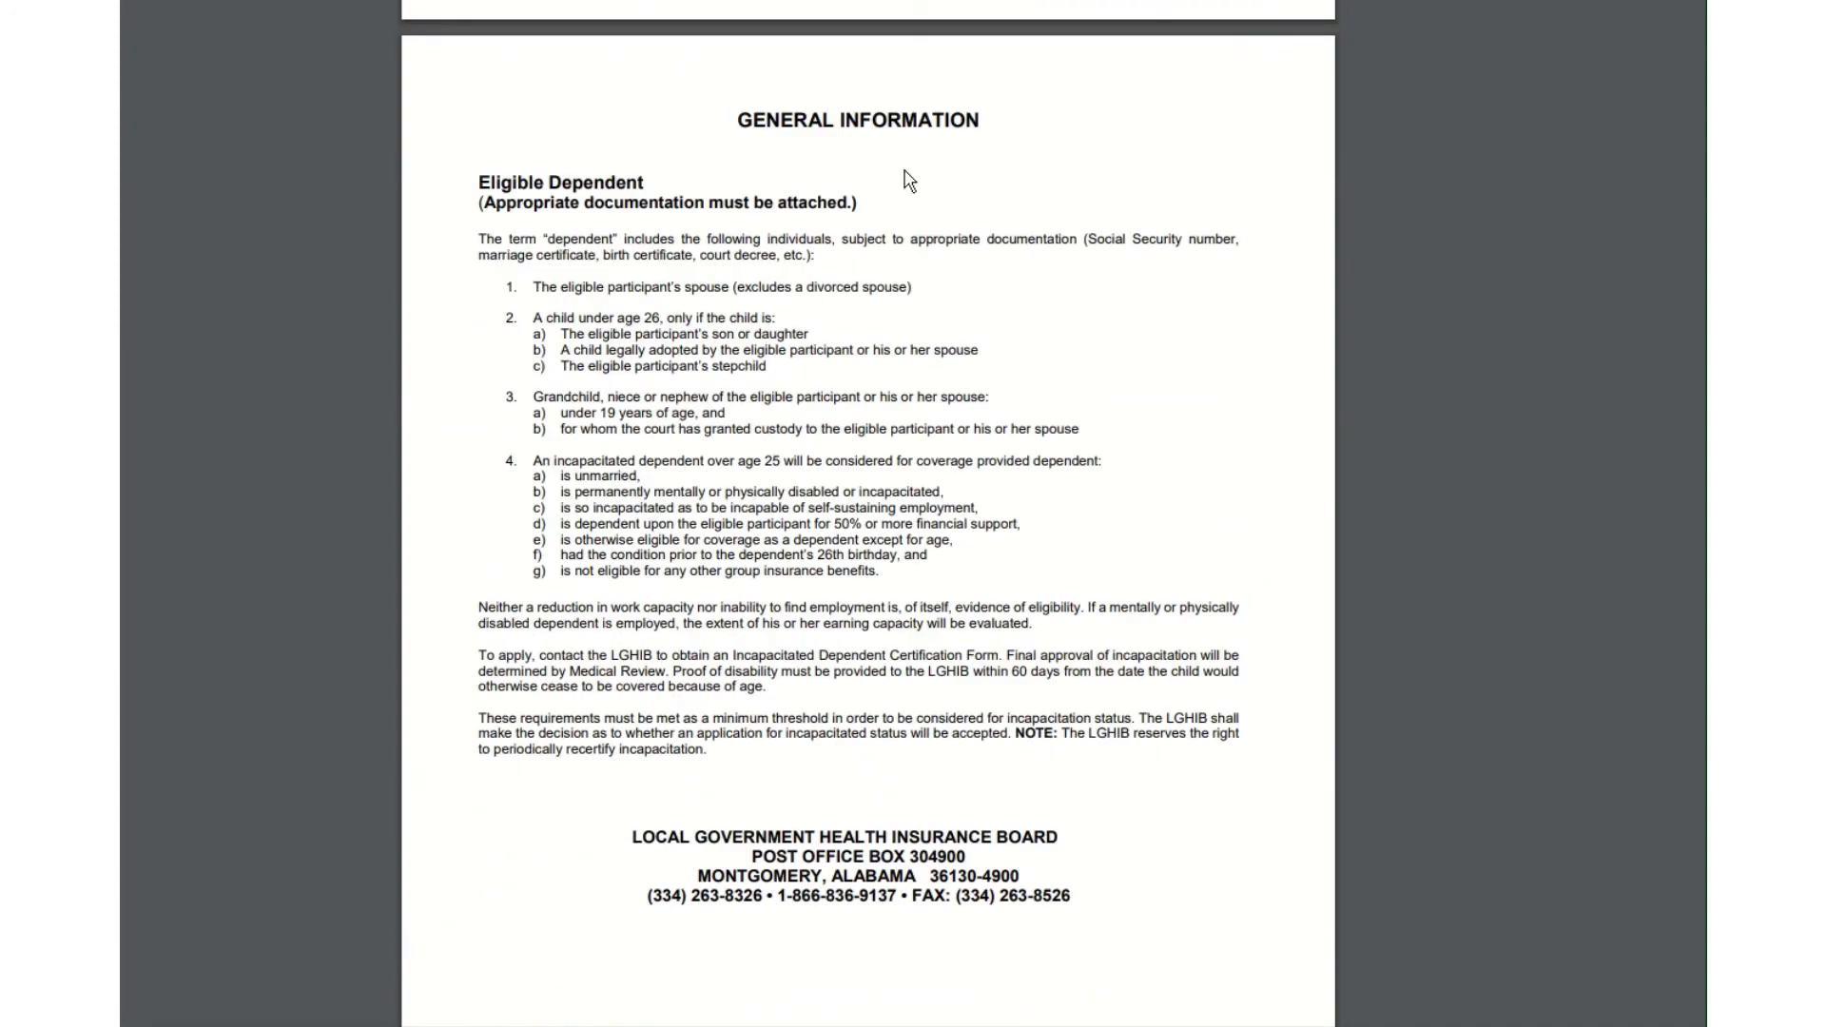
scroll(909, 181, down, 14)
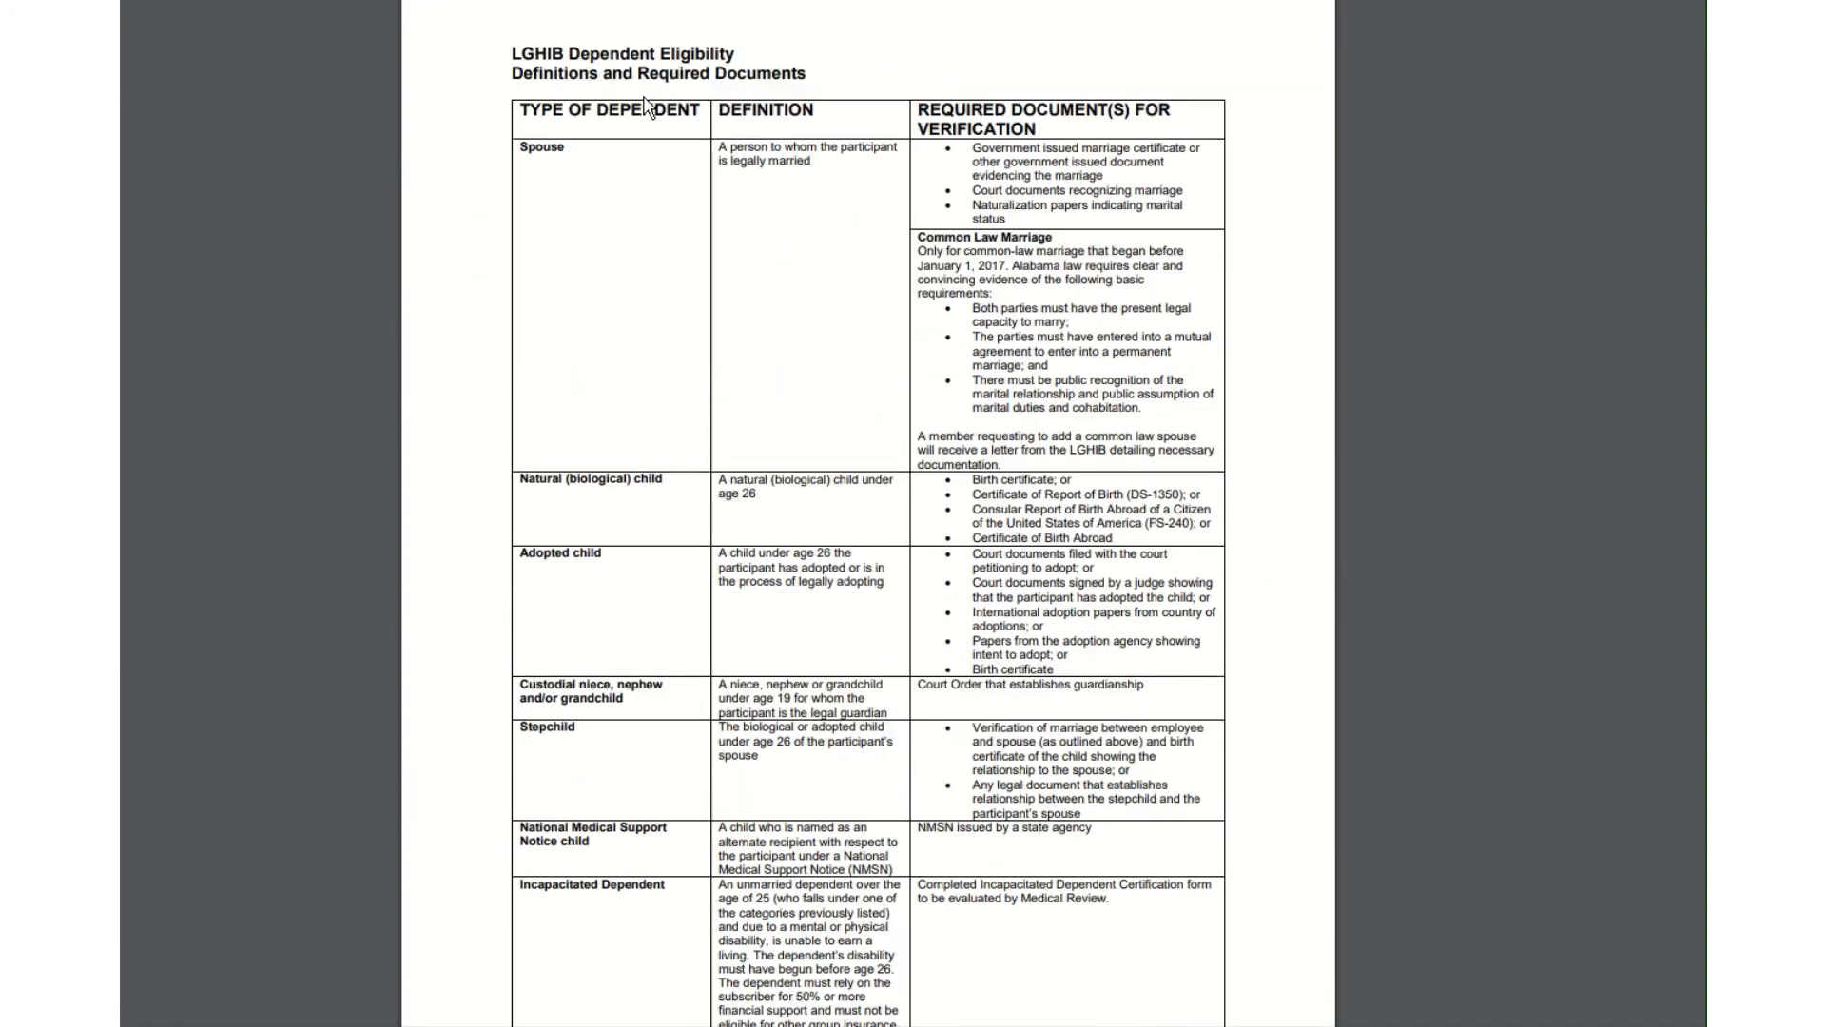
scroll(650, 124, up, 1)
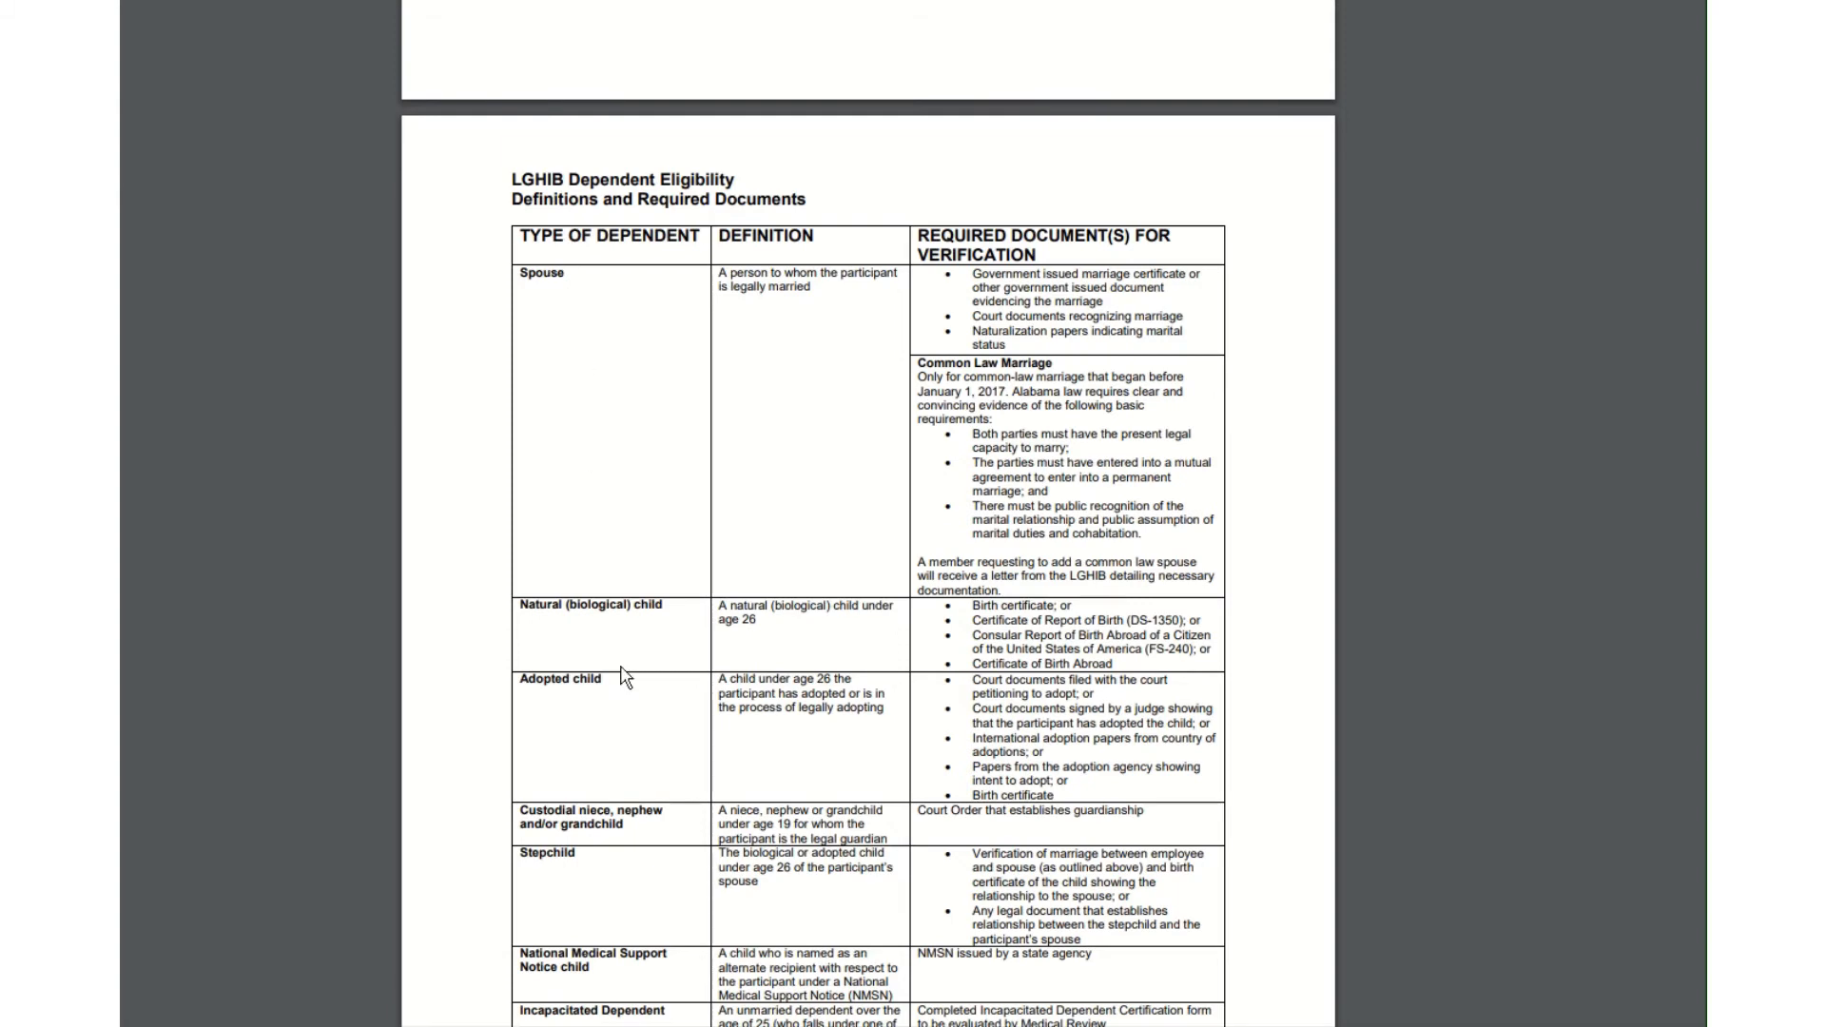
scroll(644, 927, down, 3)
scroll(649, 924, up, 3)
scroll(1061, 788, down, 5)
scroll(1063, 830, up, 20)
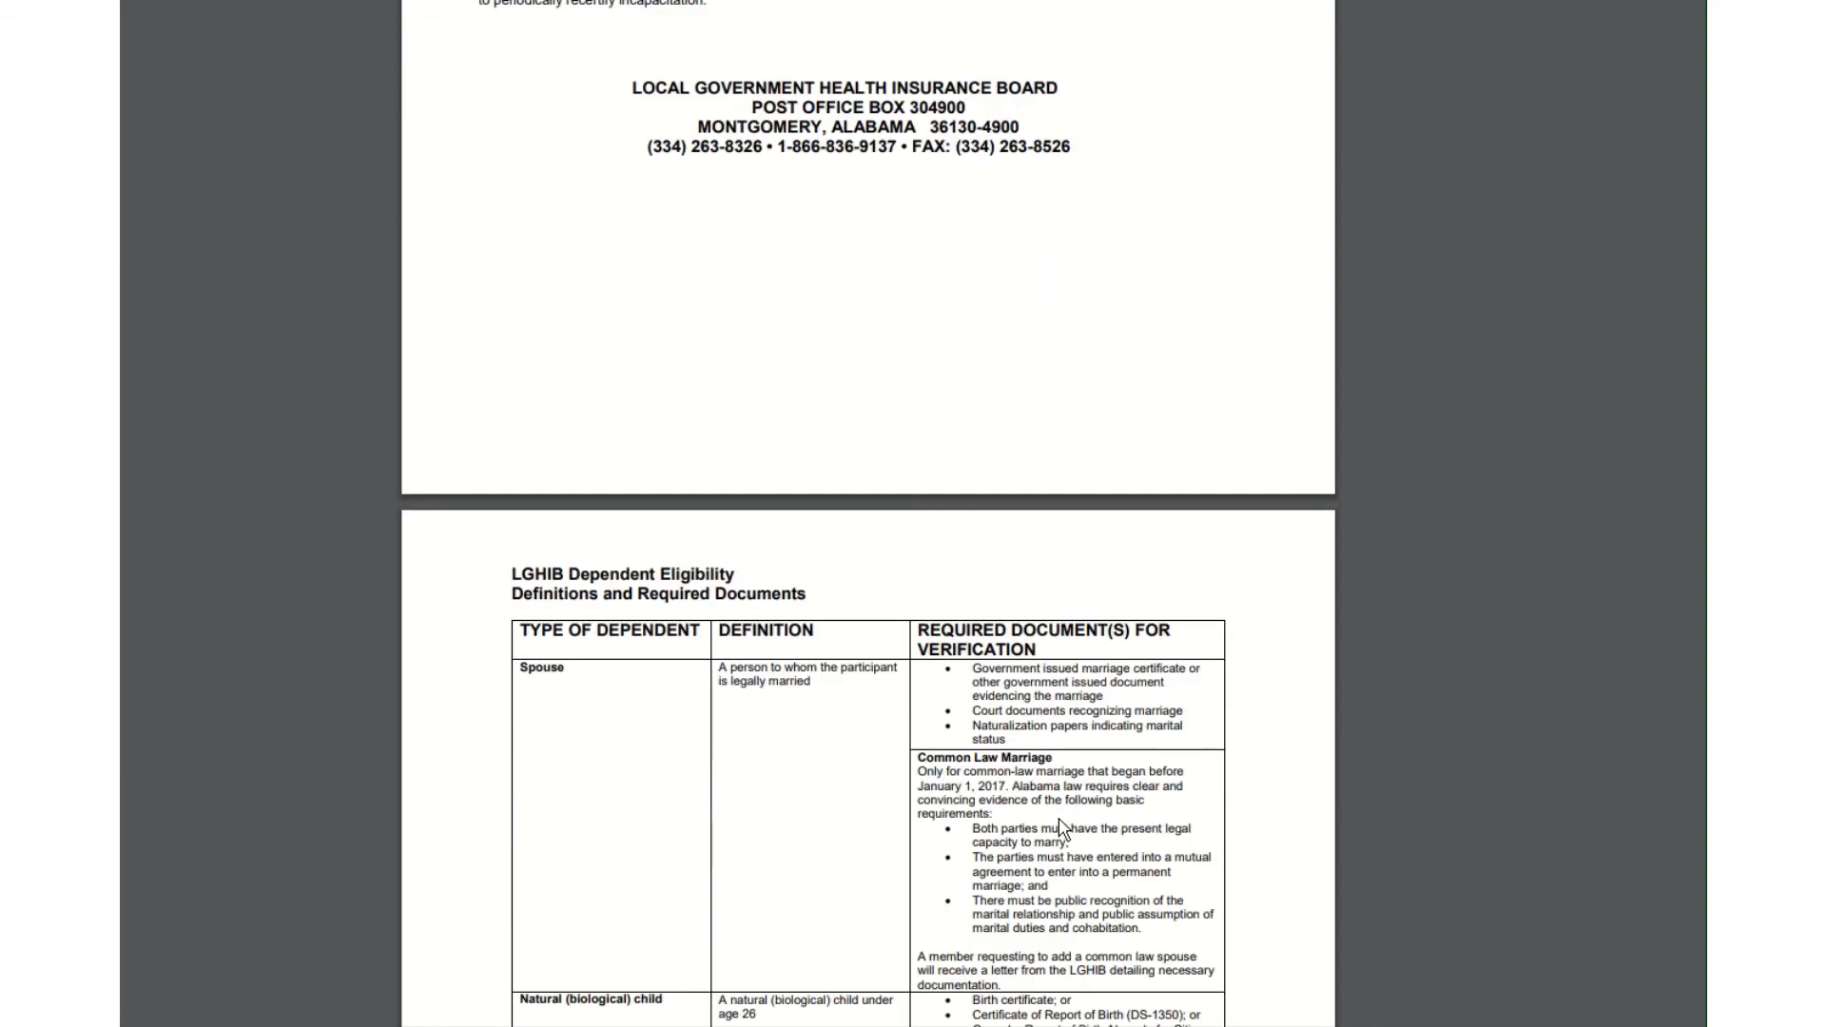
scroll(1062, 827, up, 15)
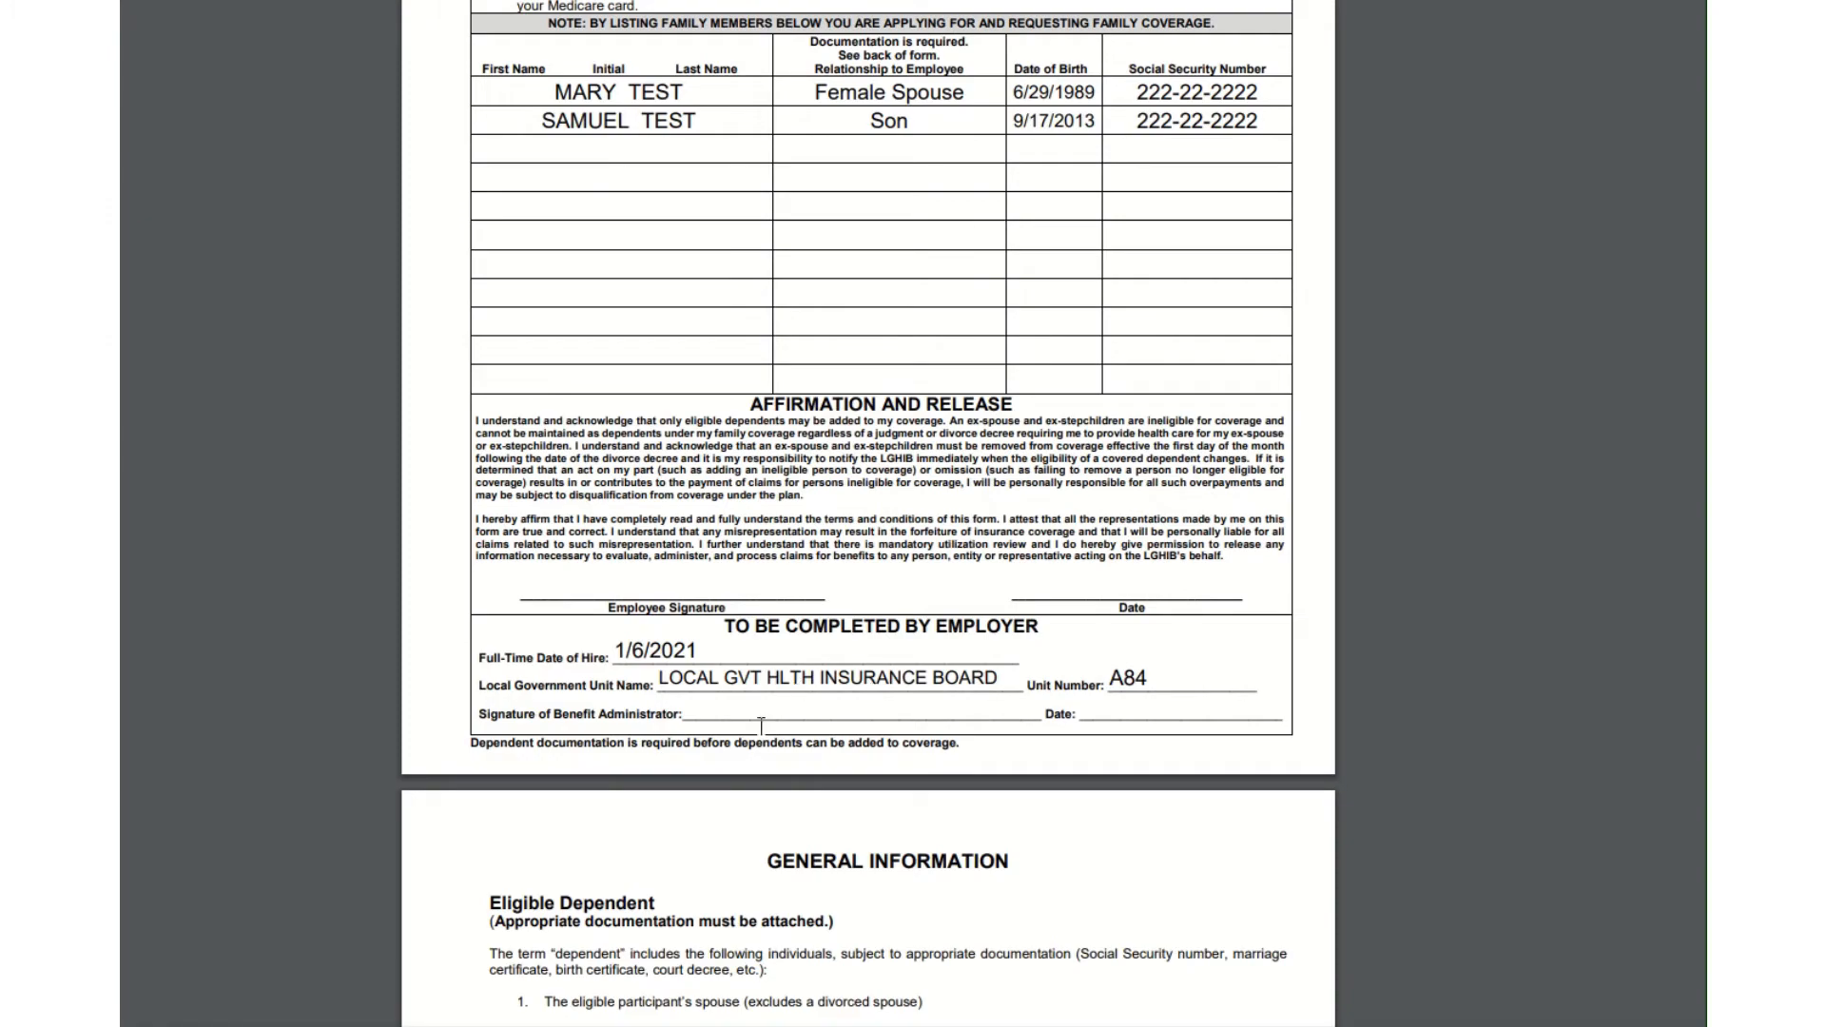
scroll(905, 761, down, 20)
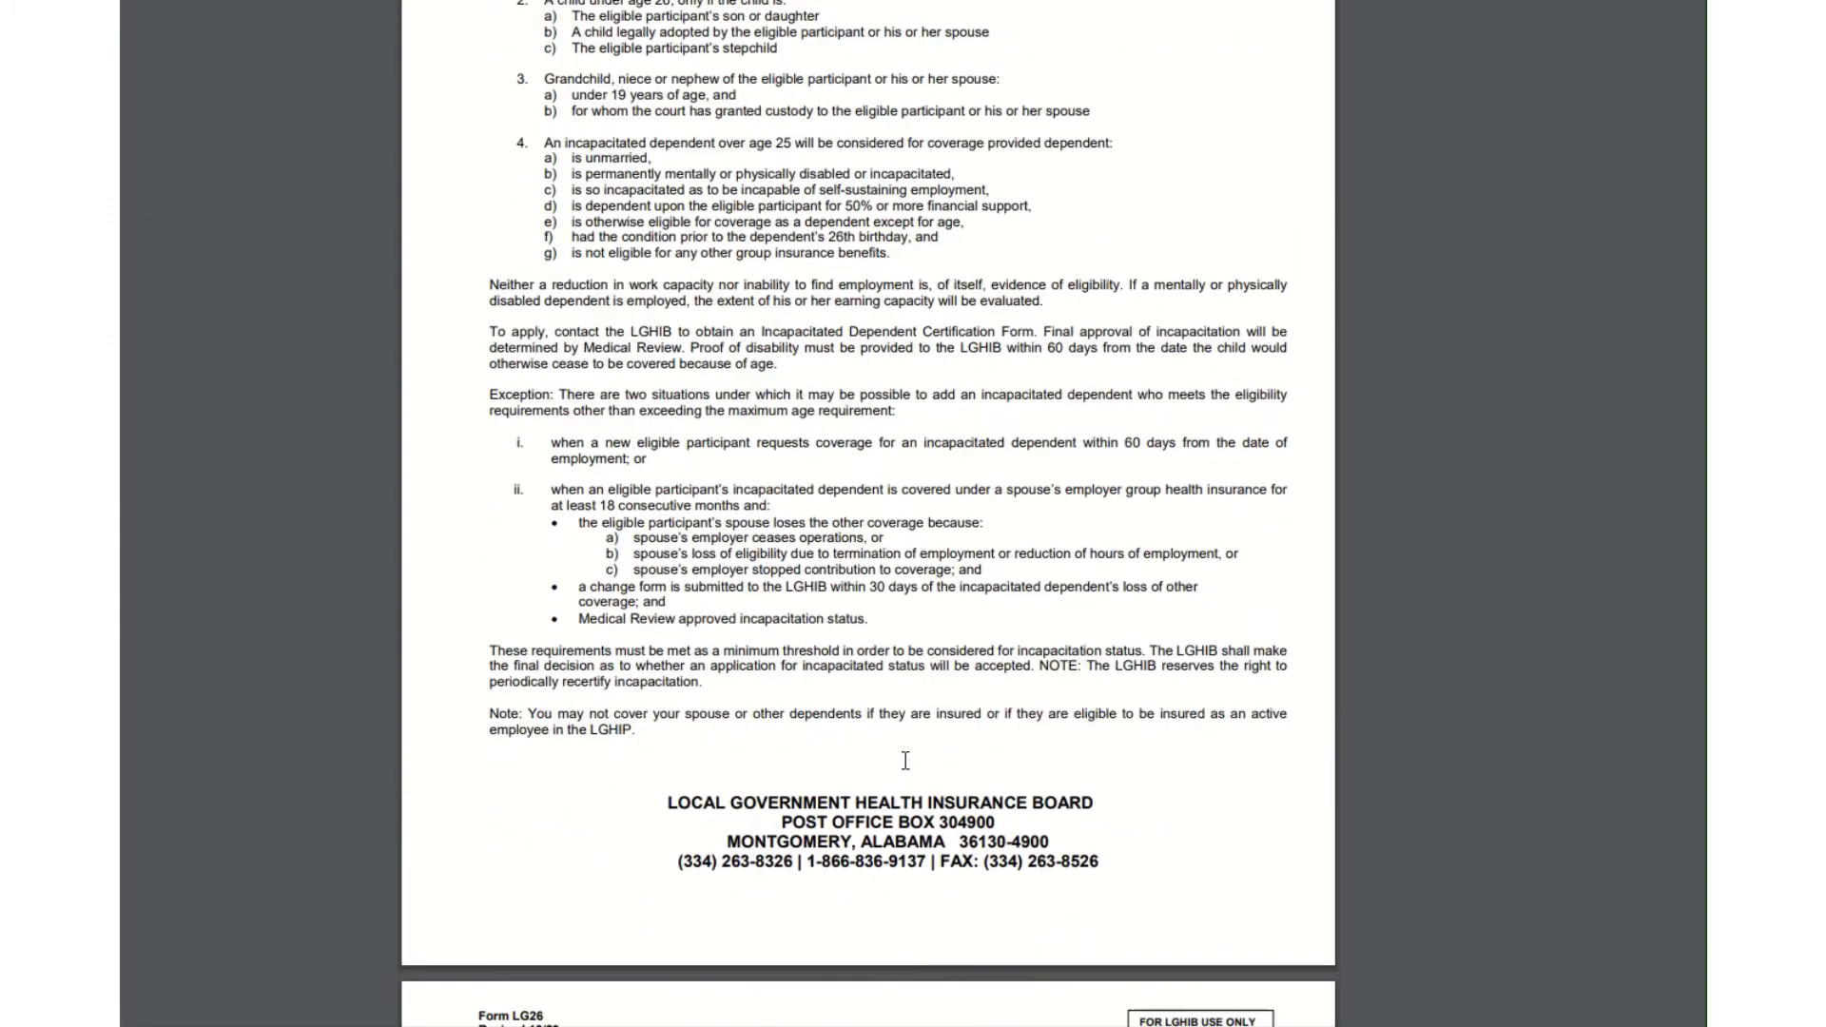
scroll(905, 761, down, 5)
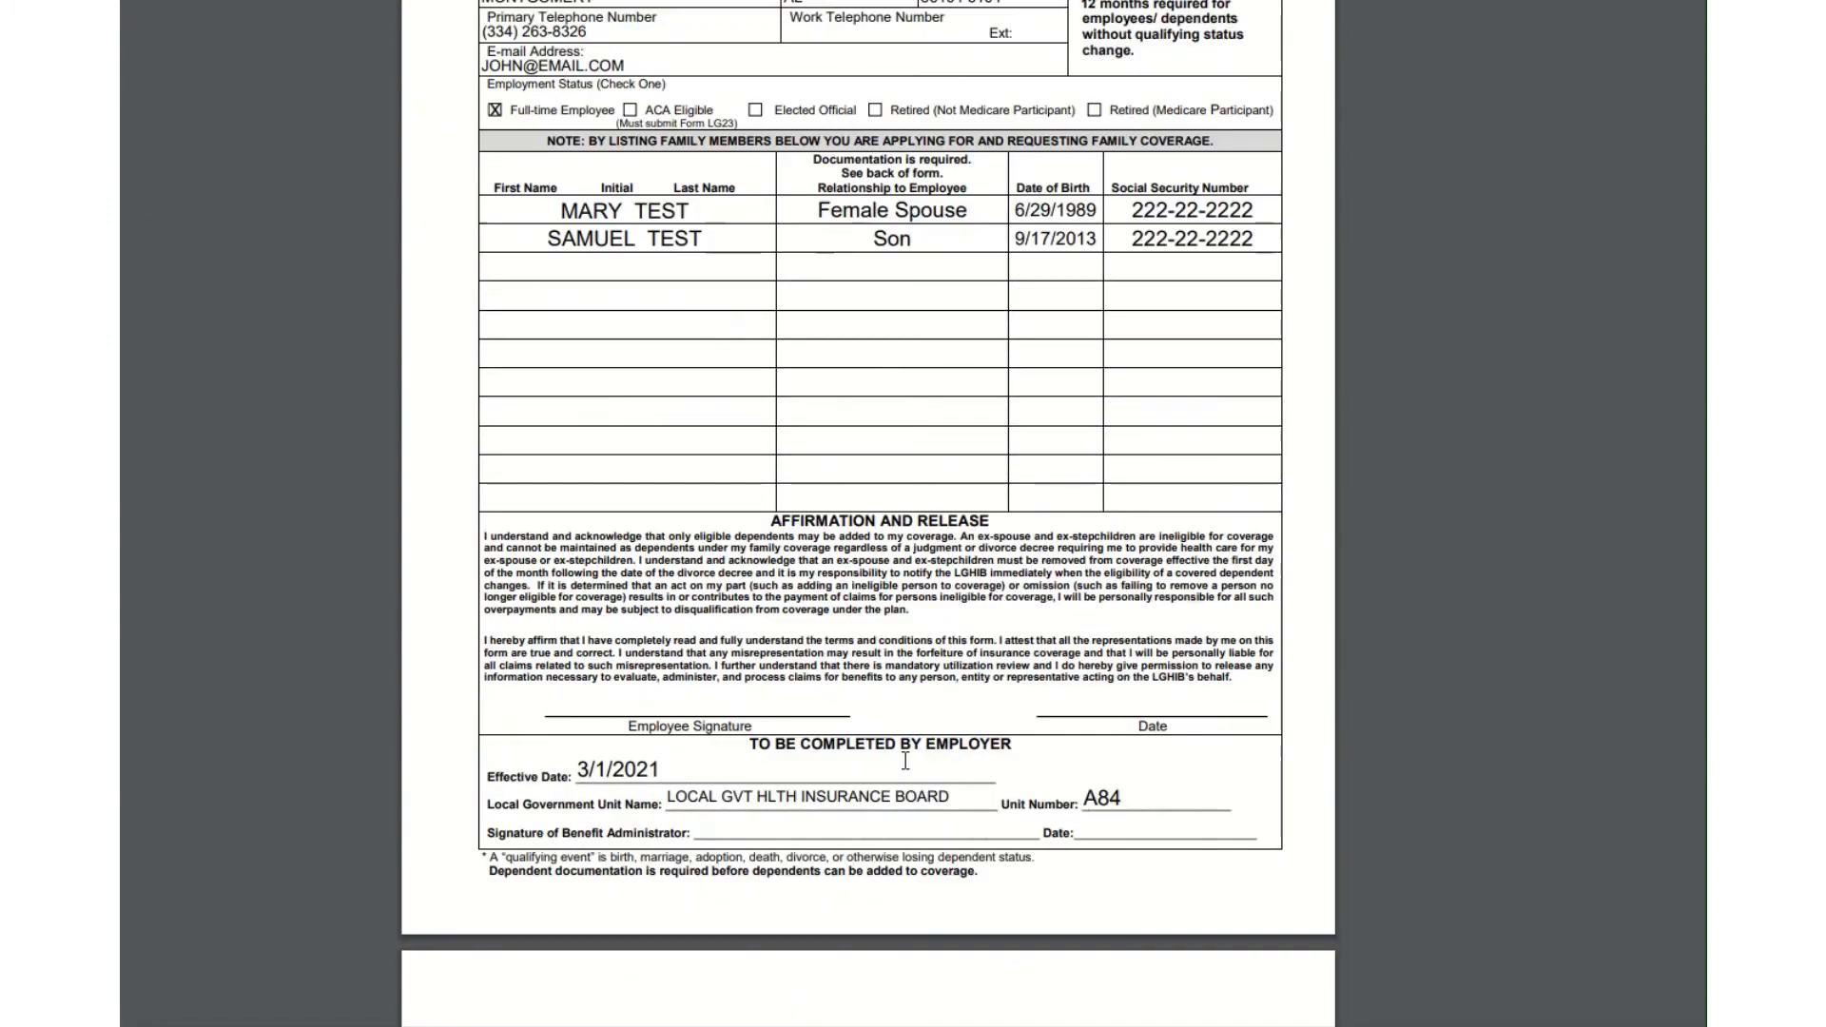
scroll(905, 761, up, 20)
scroll(906, 750, down, 15)
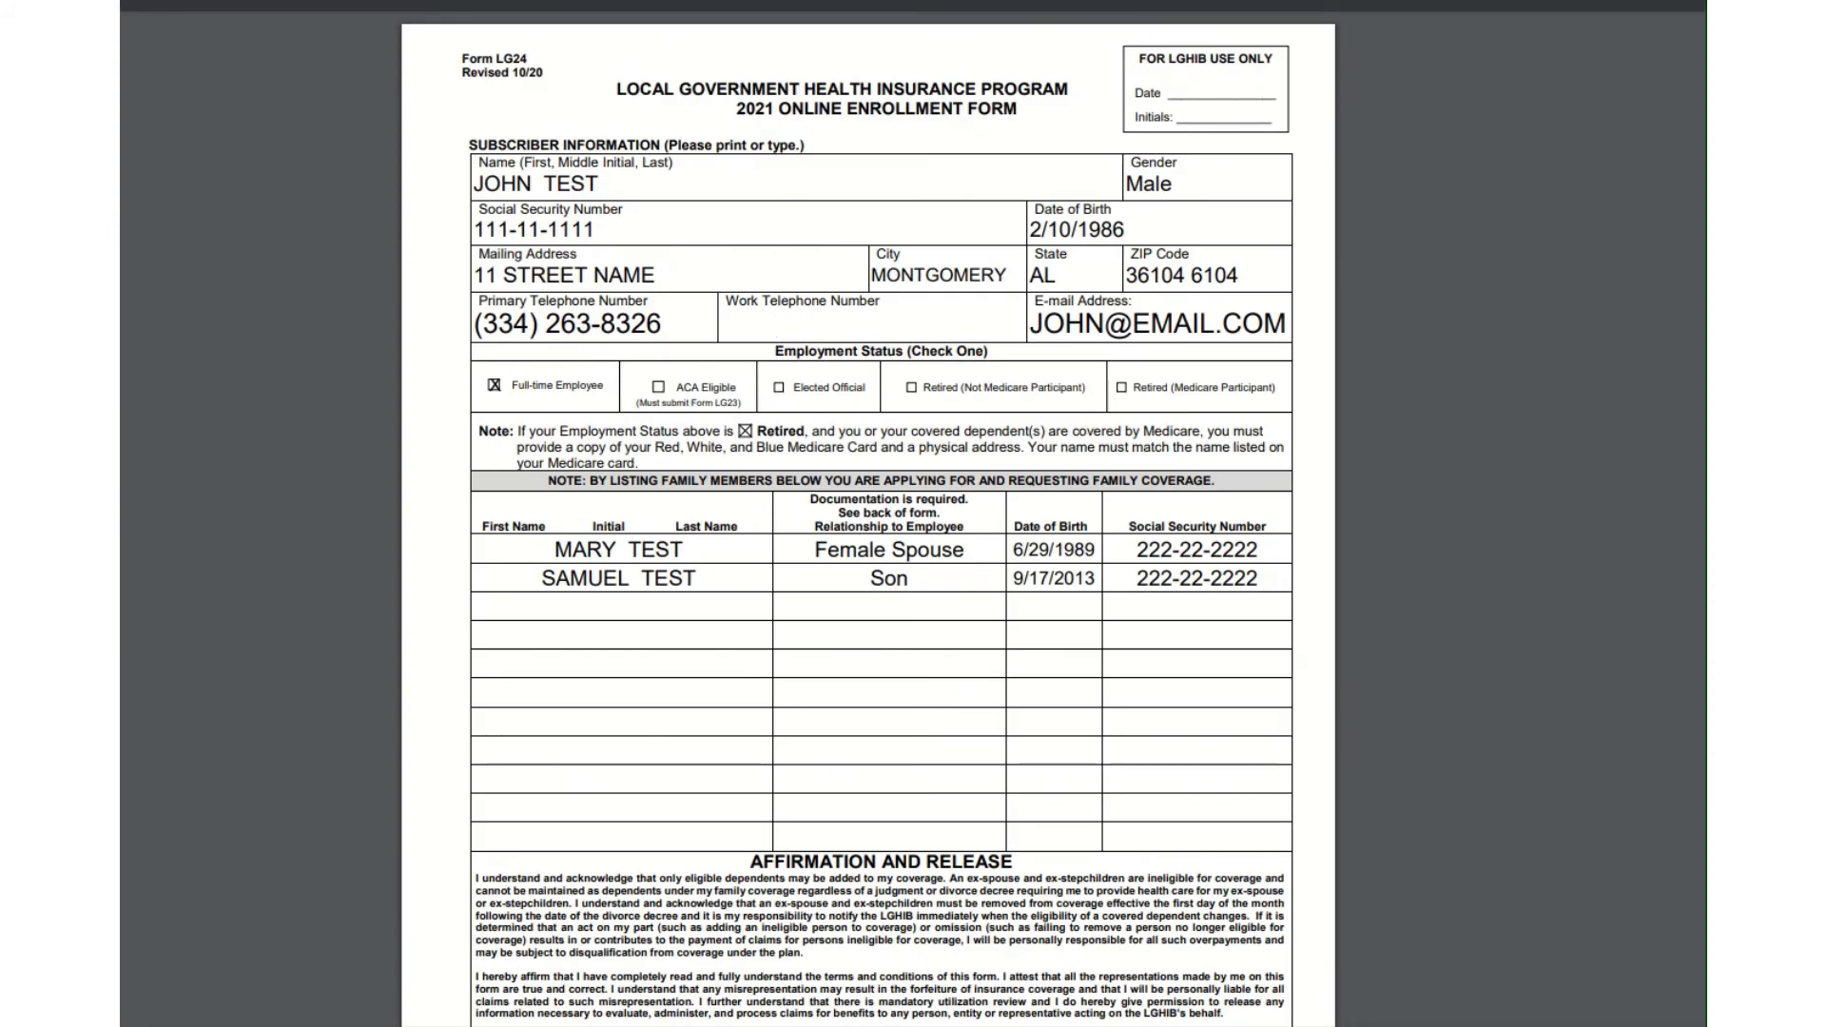
key(ctrl+shift+Tab)
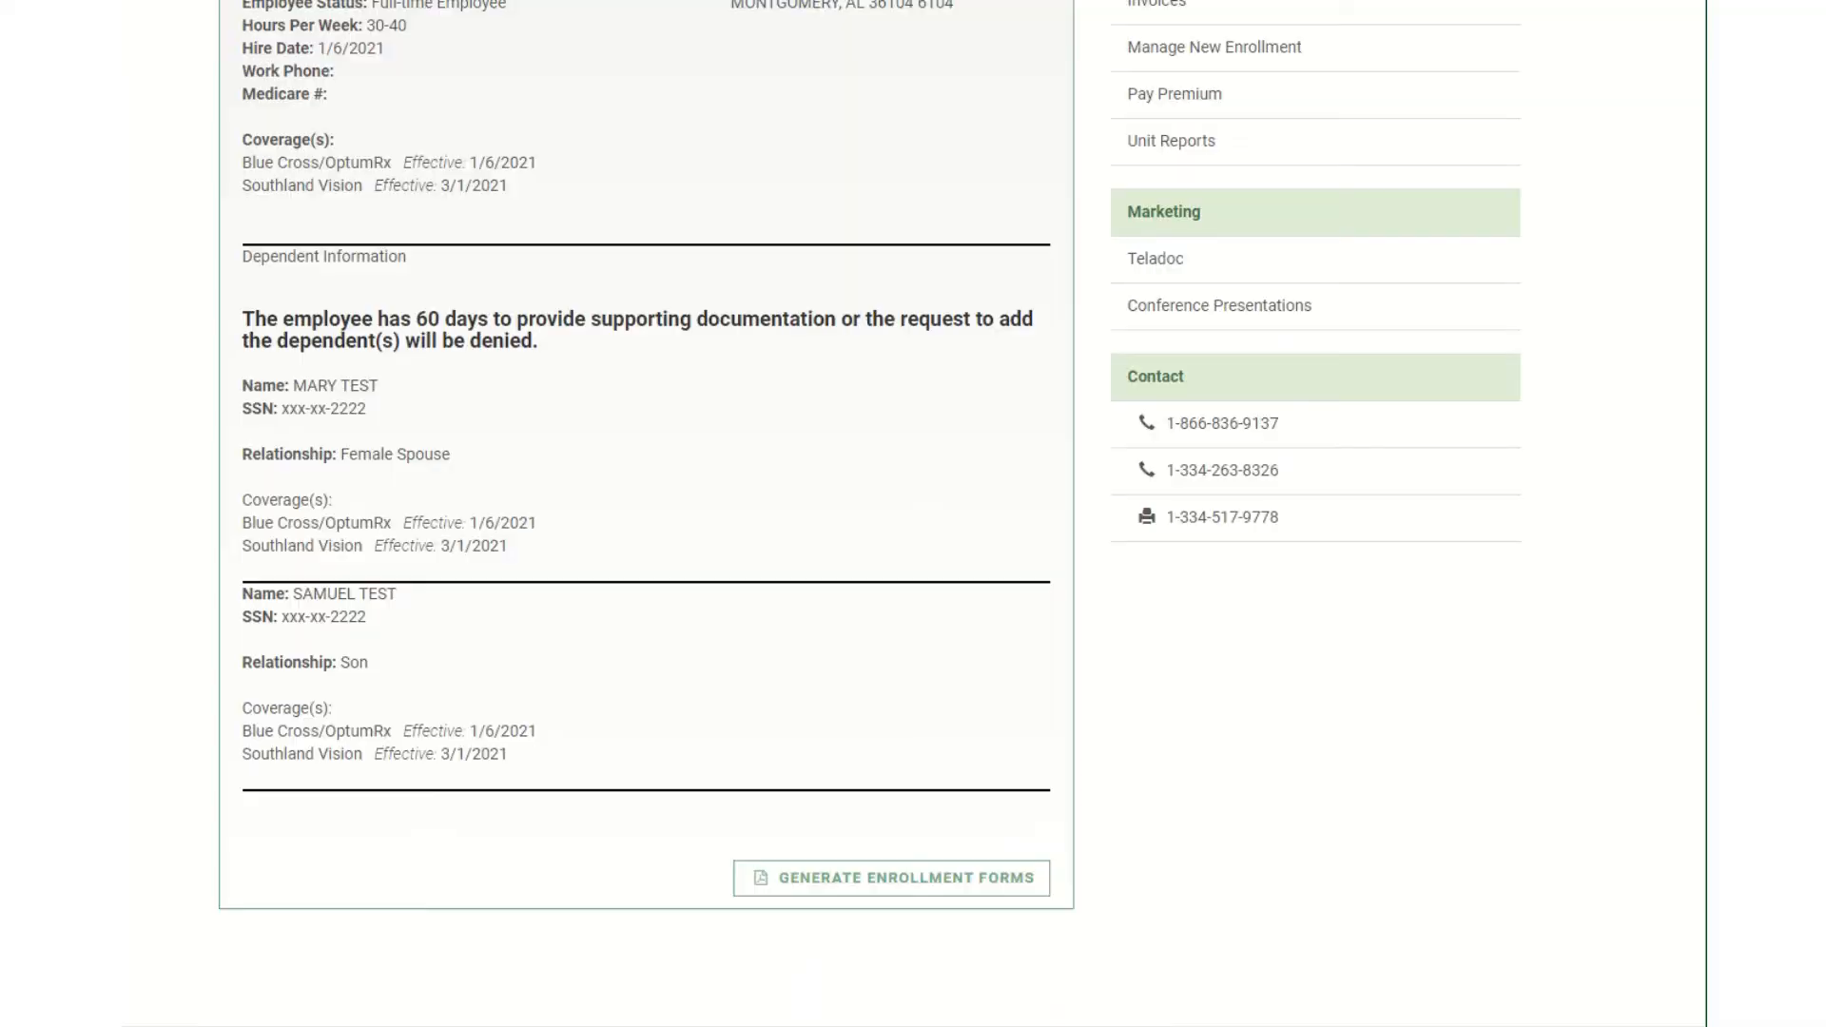
Upload the BCBS new enrollment form PDF in the document upload section.
scroll(916, 644, up, 10)
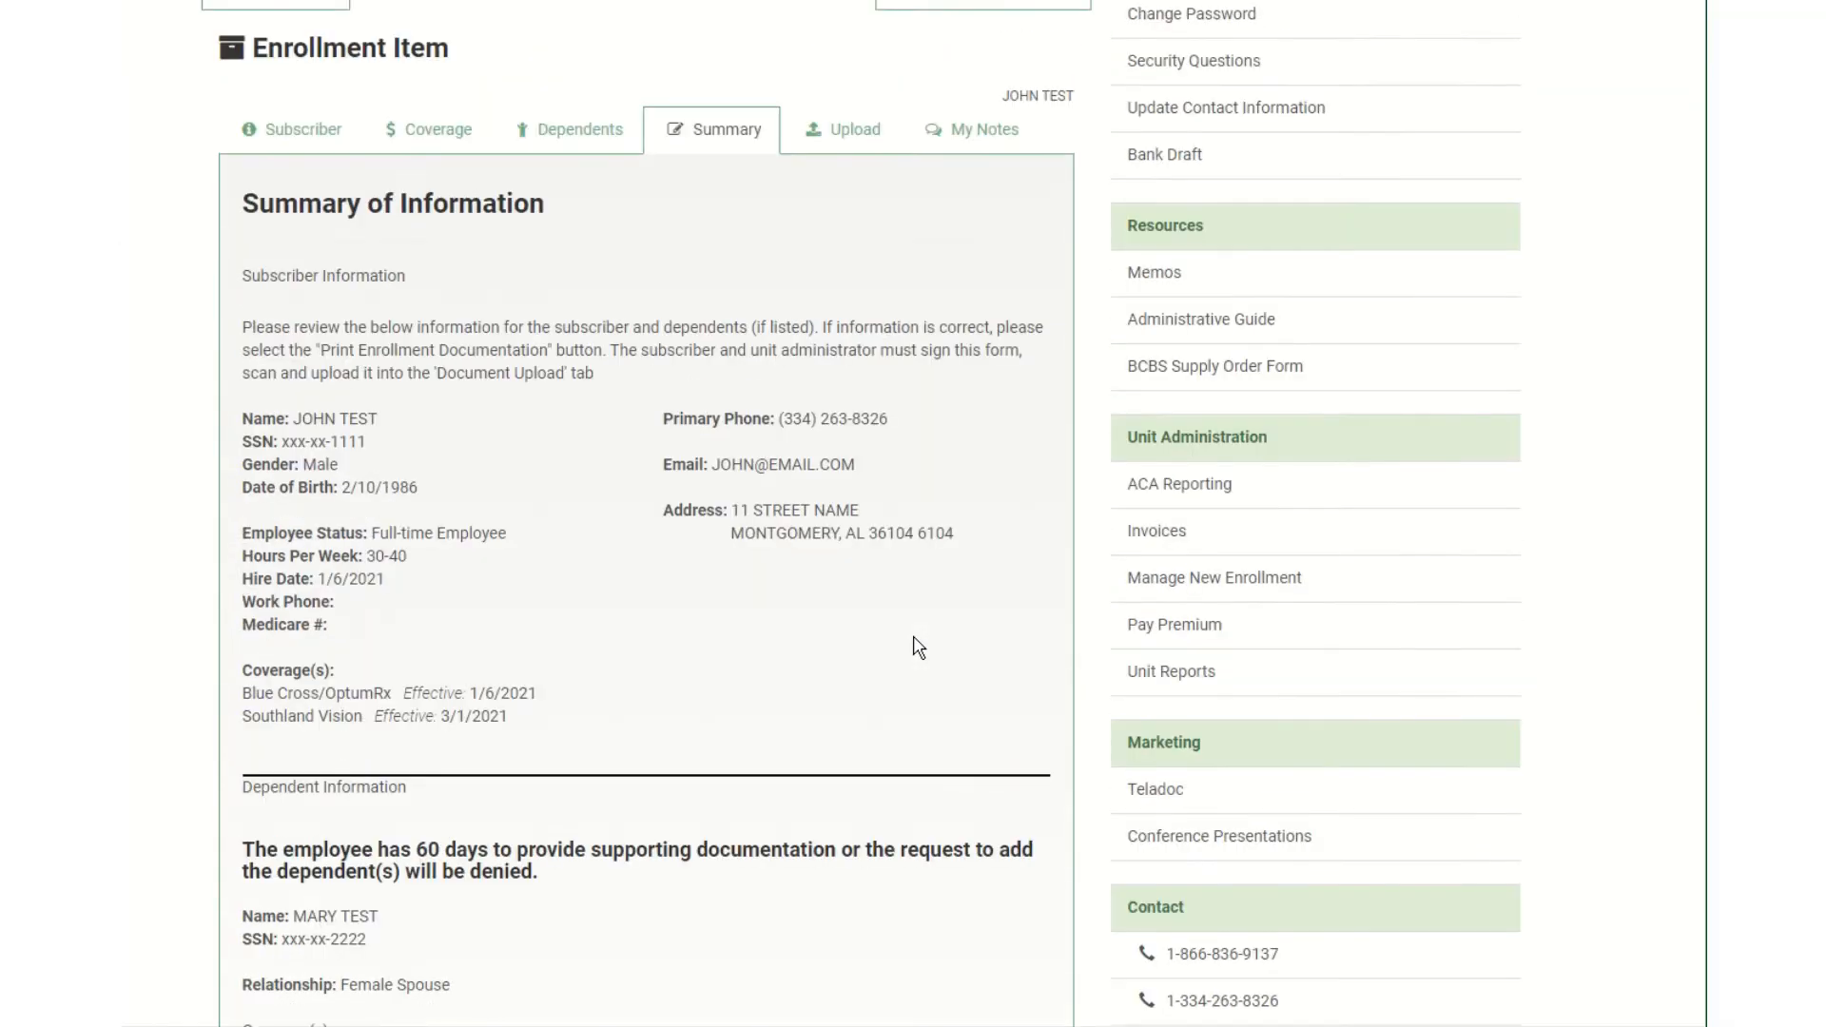
click(854, 517)
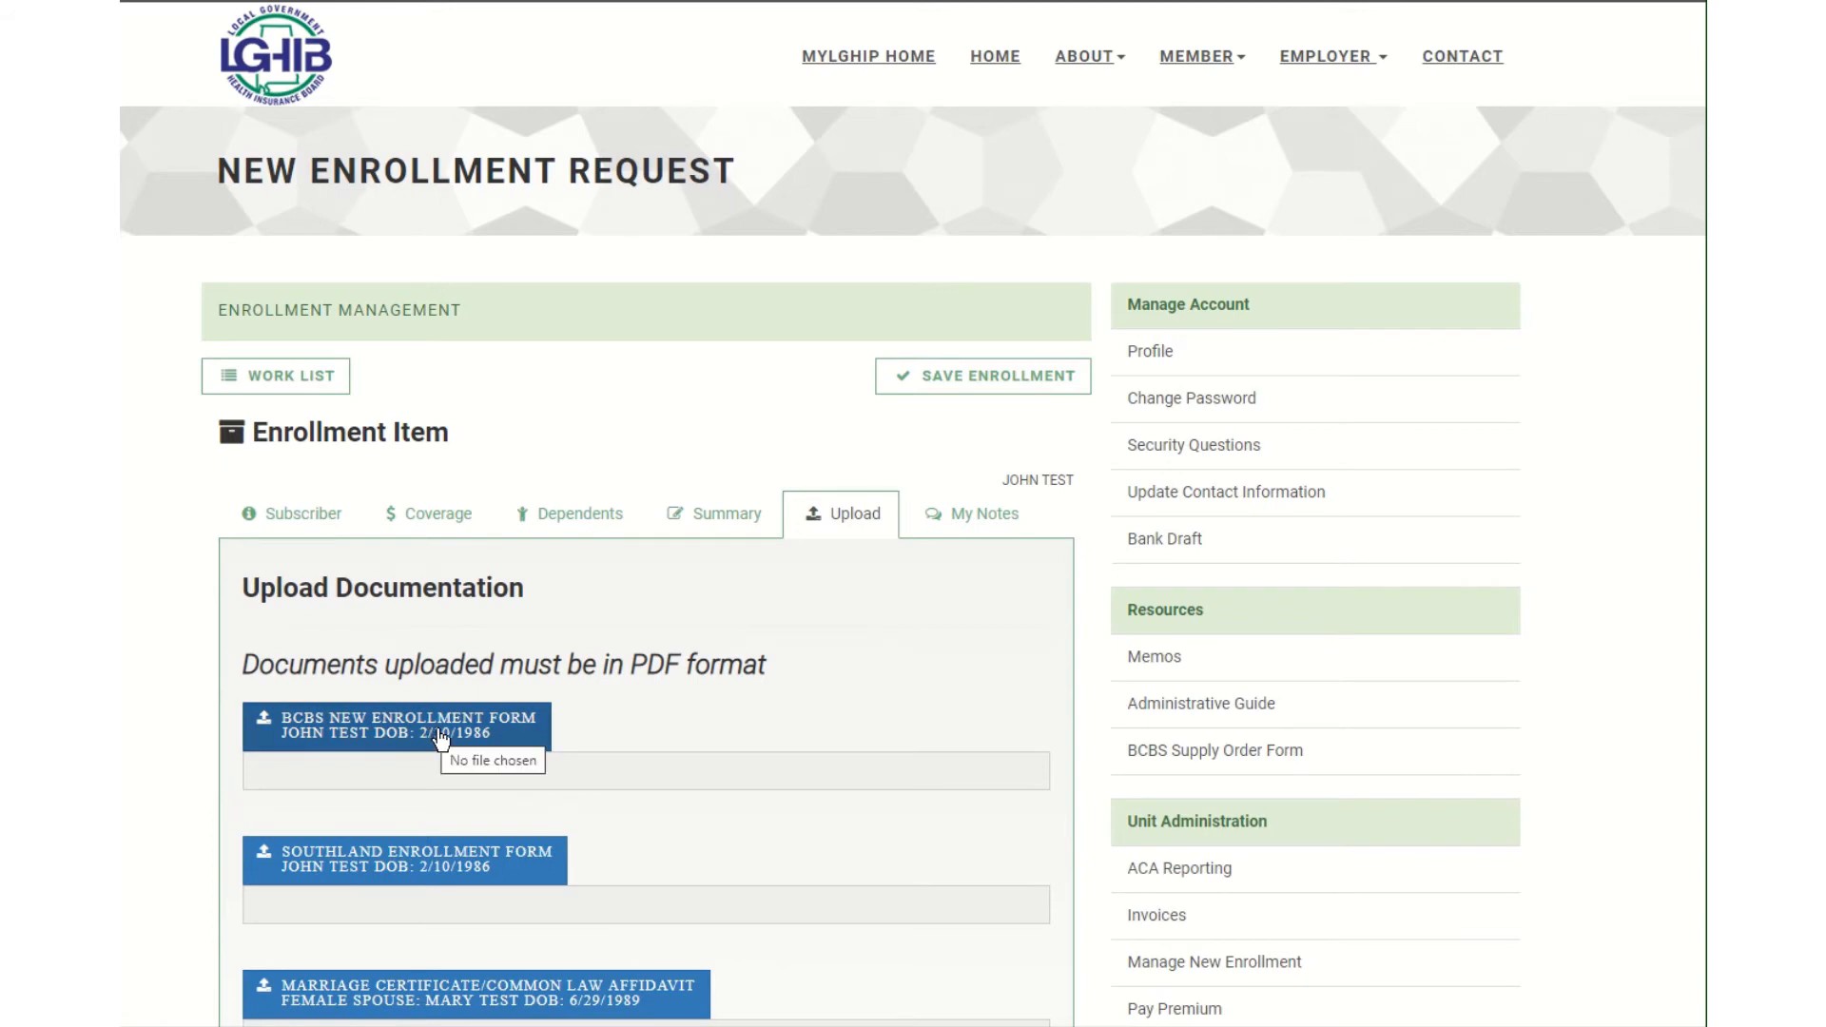
scroll(532, 741, down, 2)
click(487, 499)
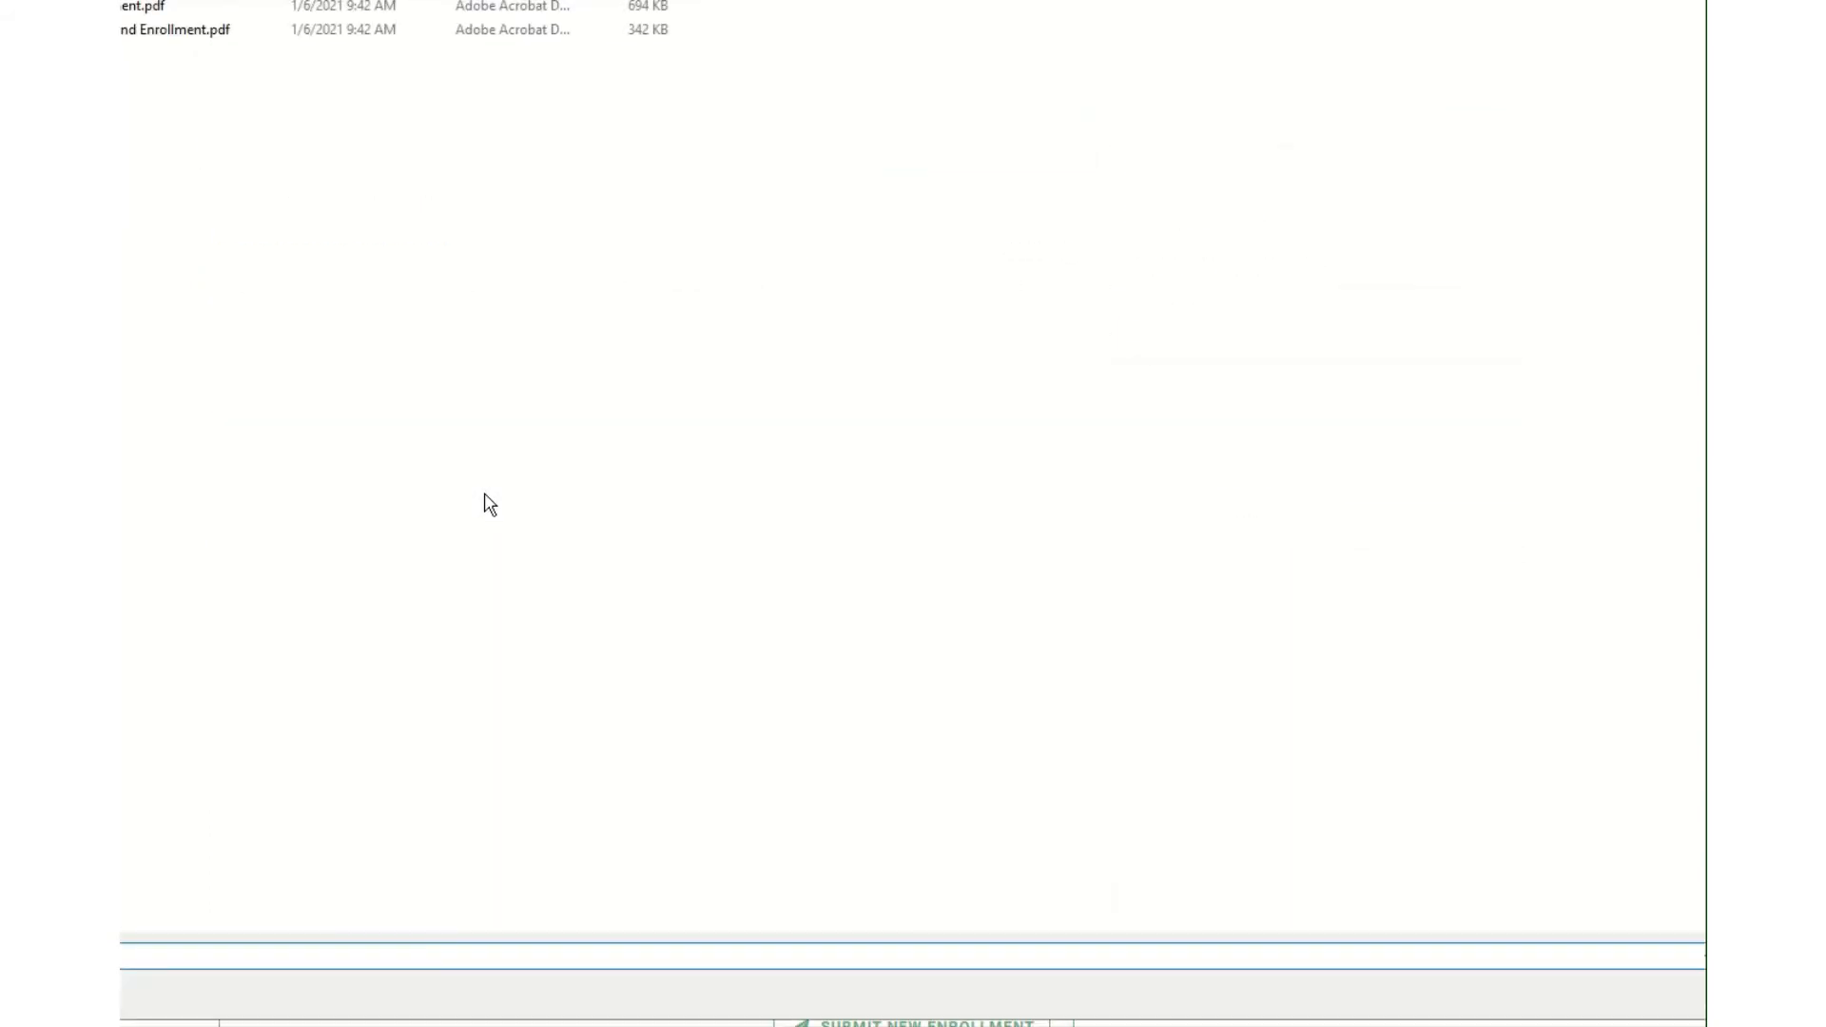
click(143, 10)
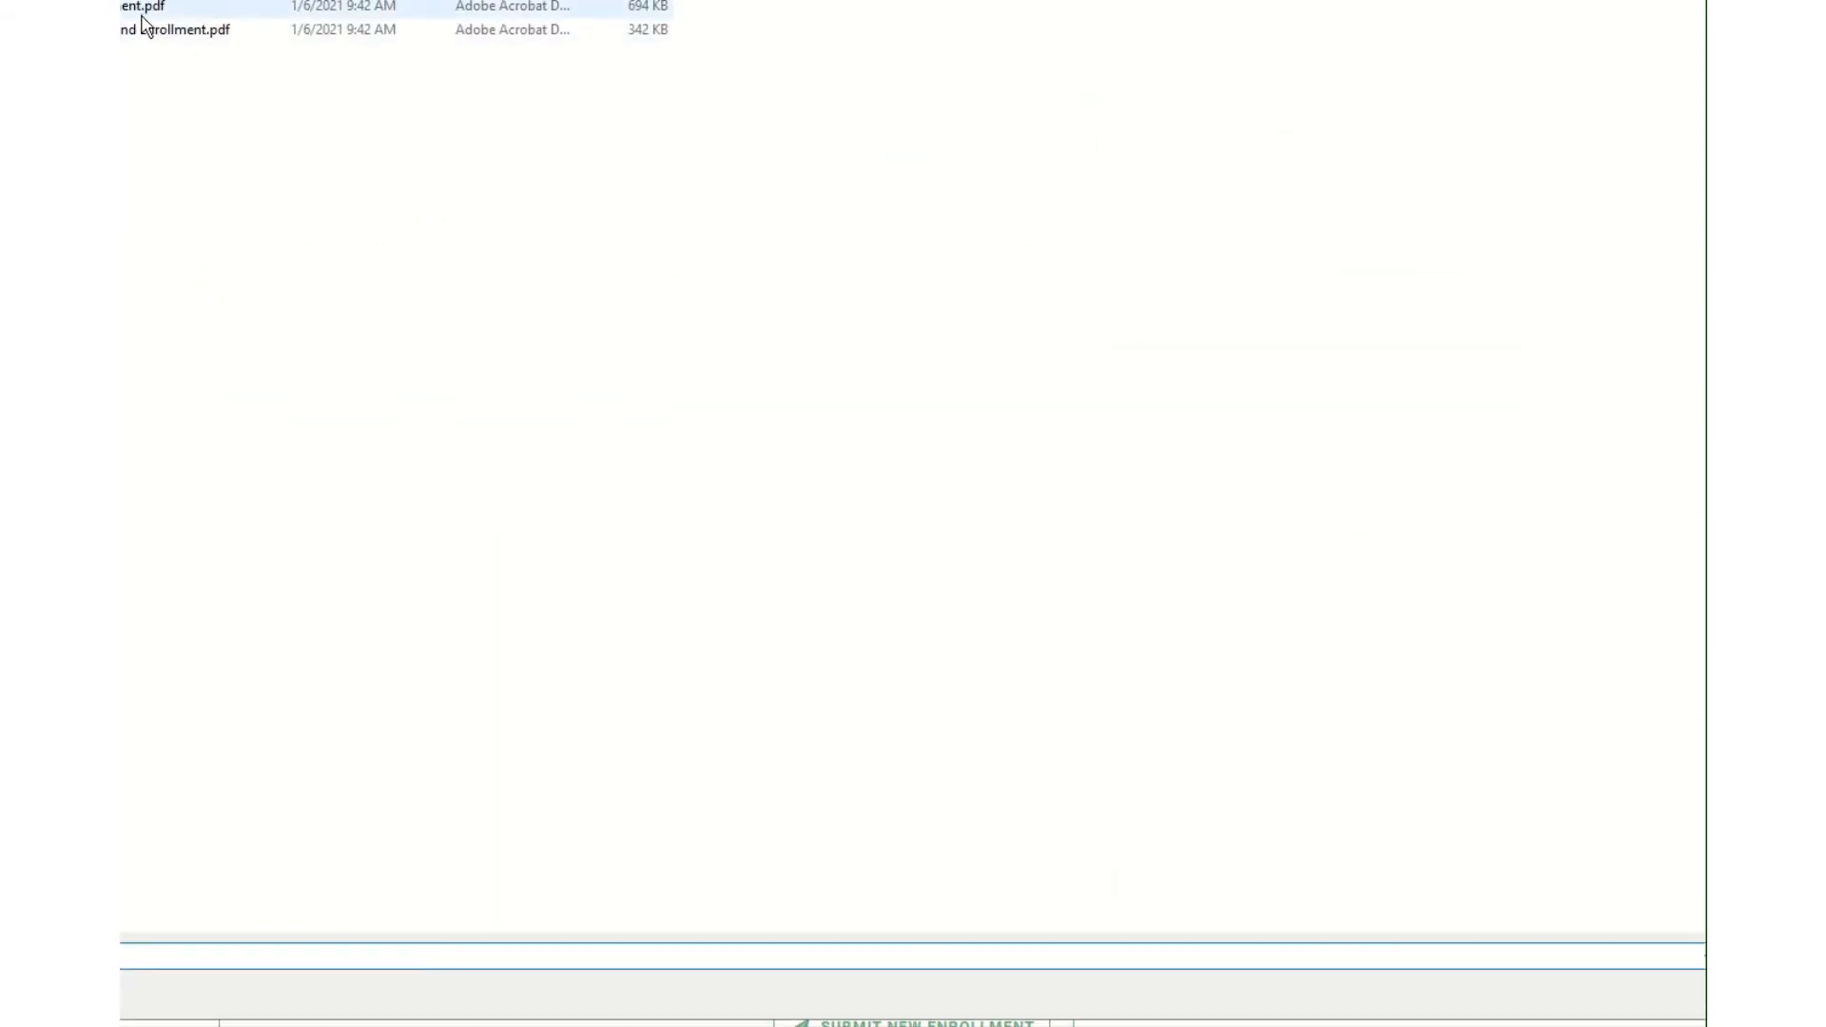
click(1659, 978)
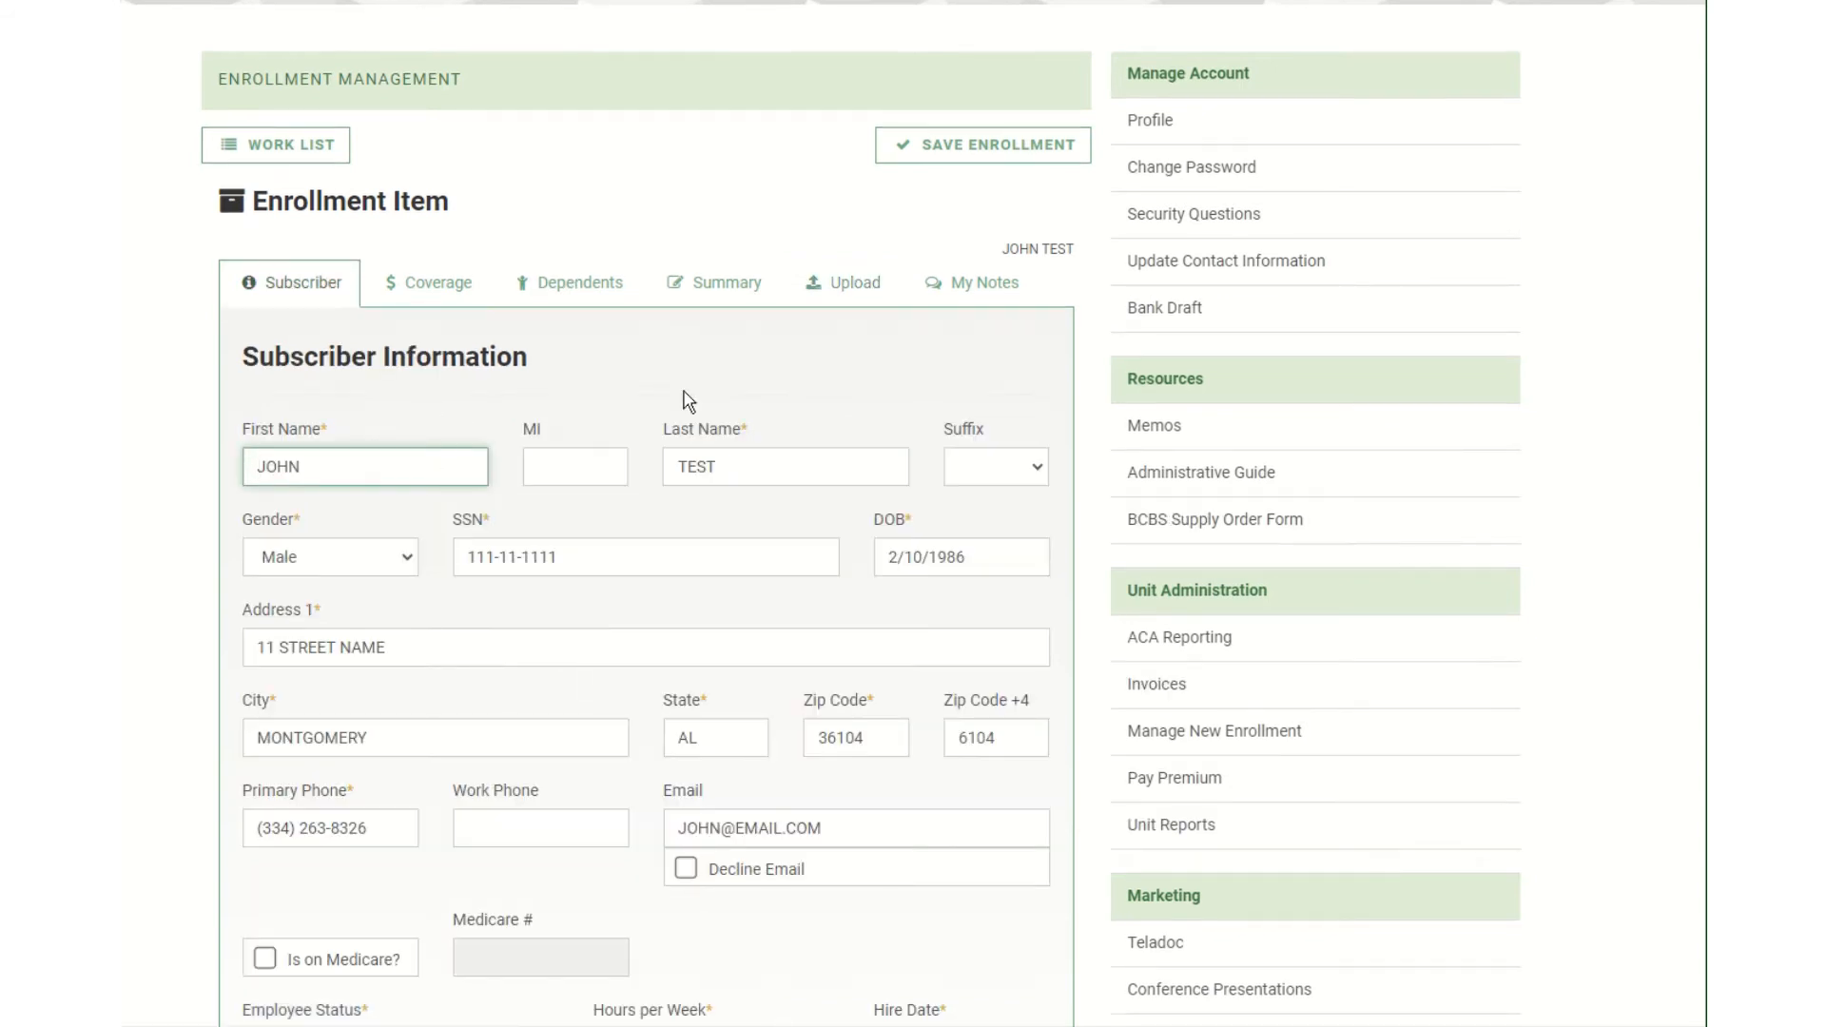
click(840, 290)
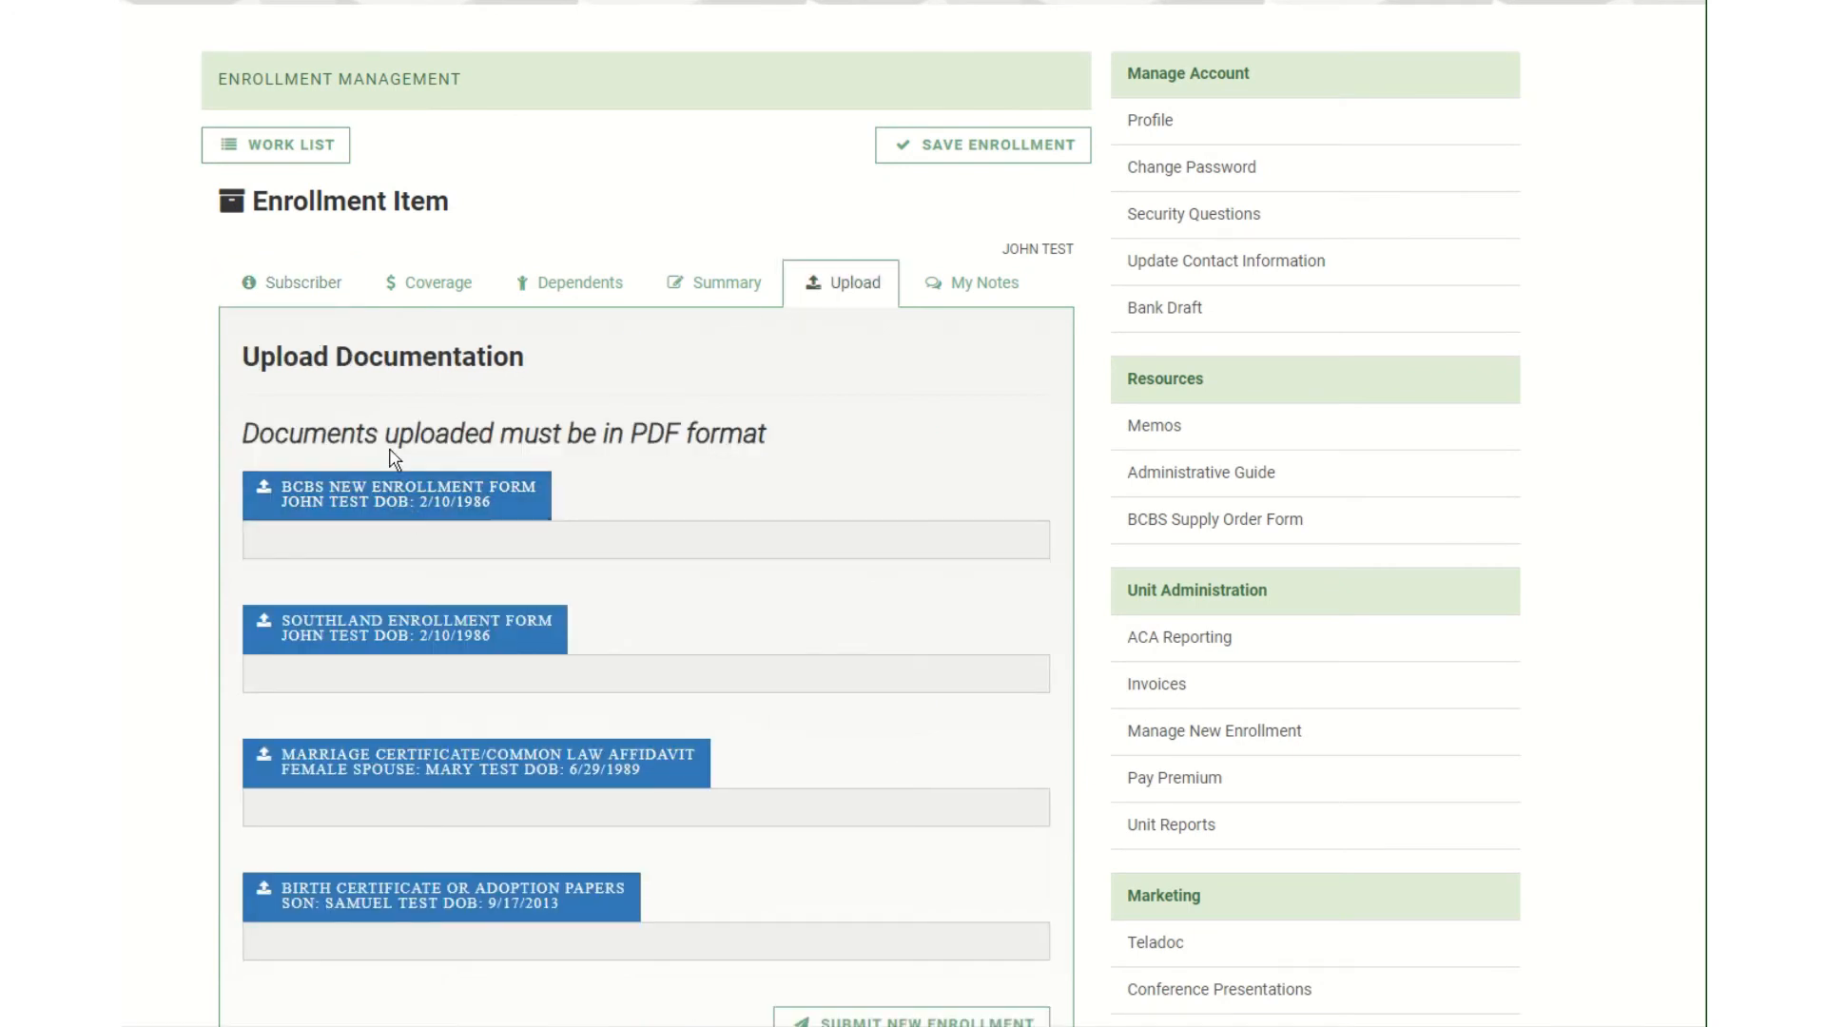
click(391, 508)
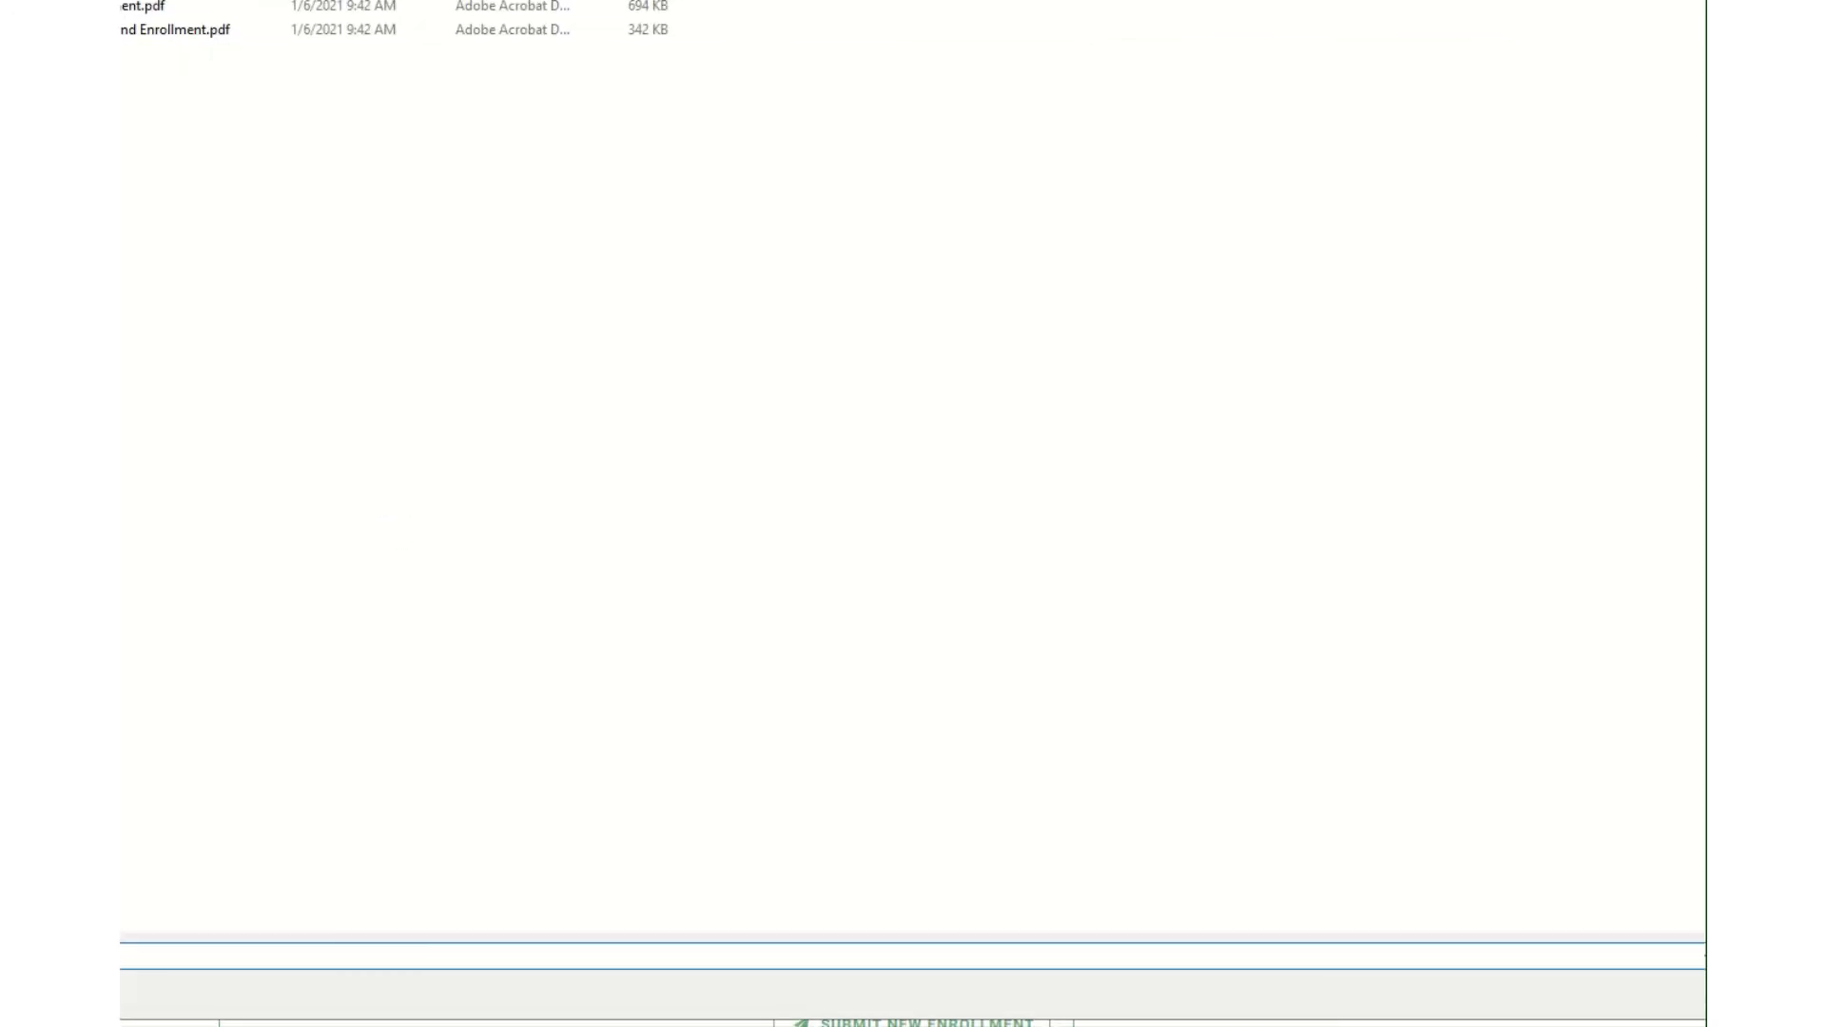
click(143, 6)
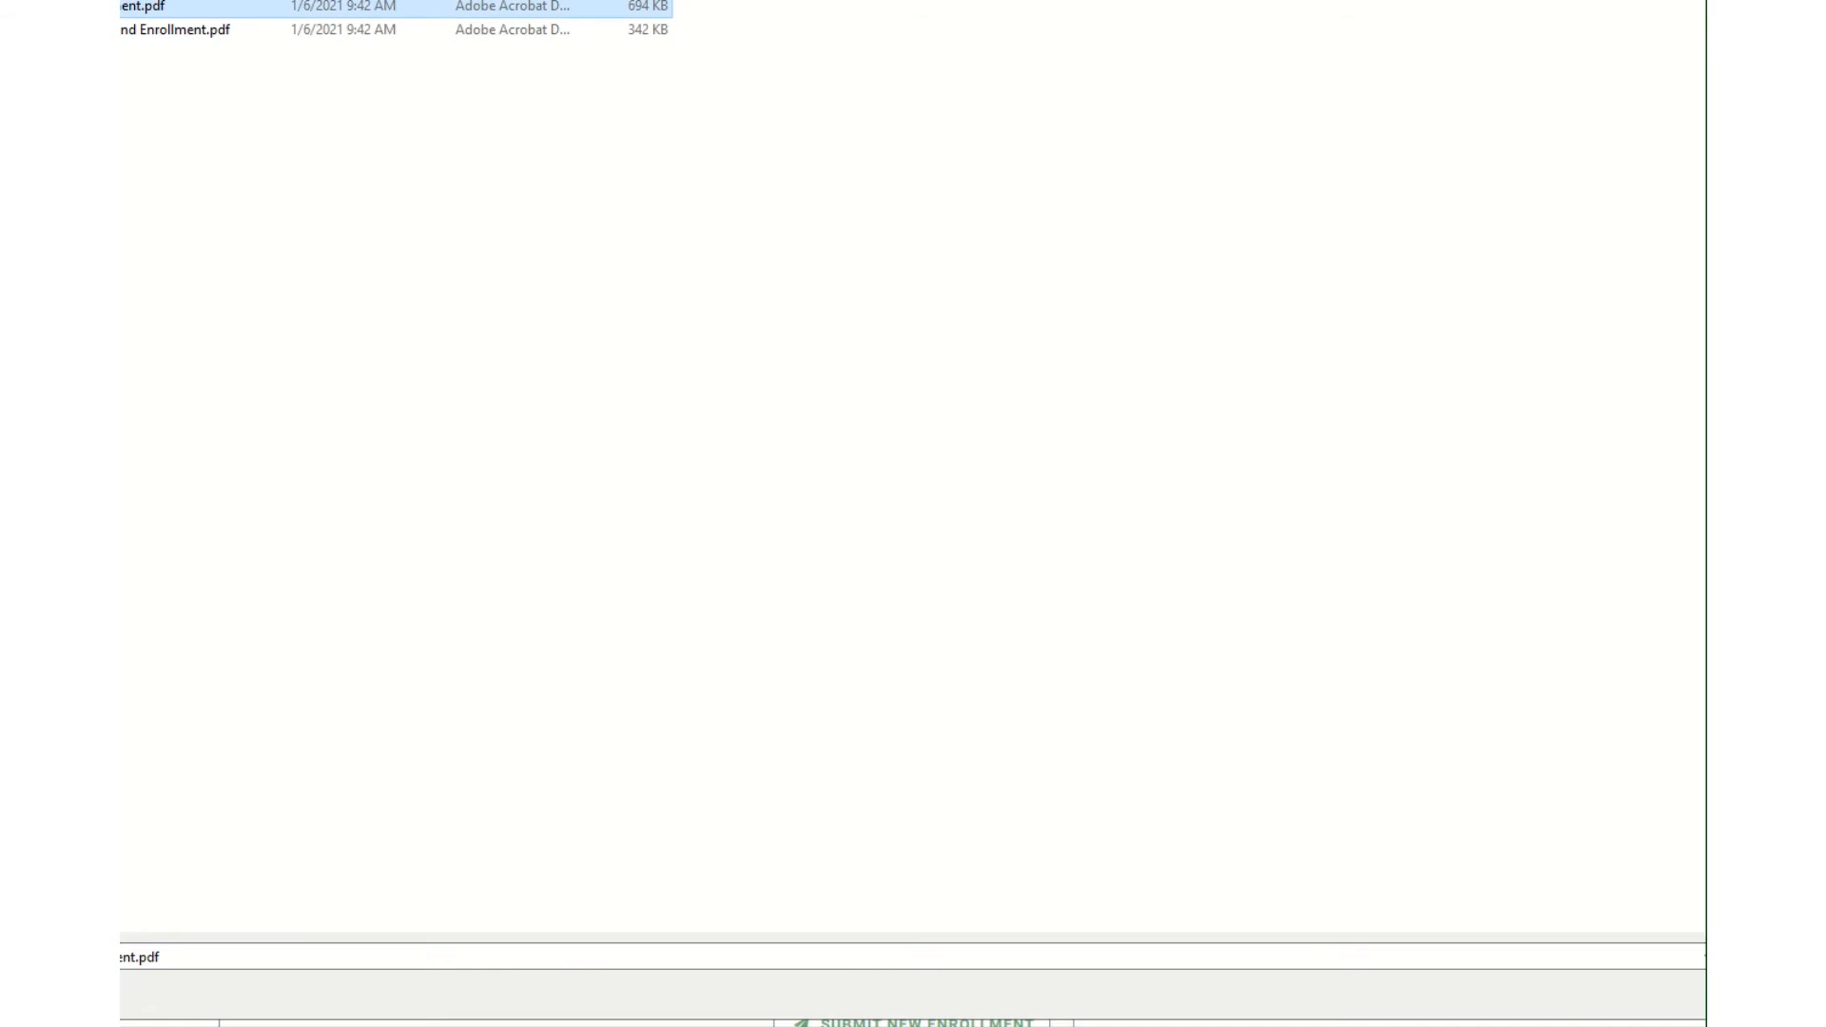
key(Return)
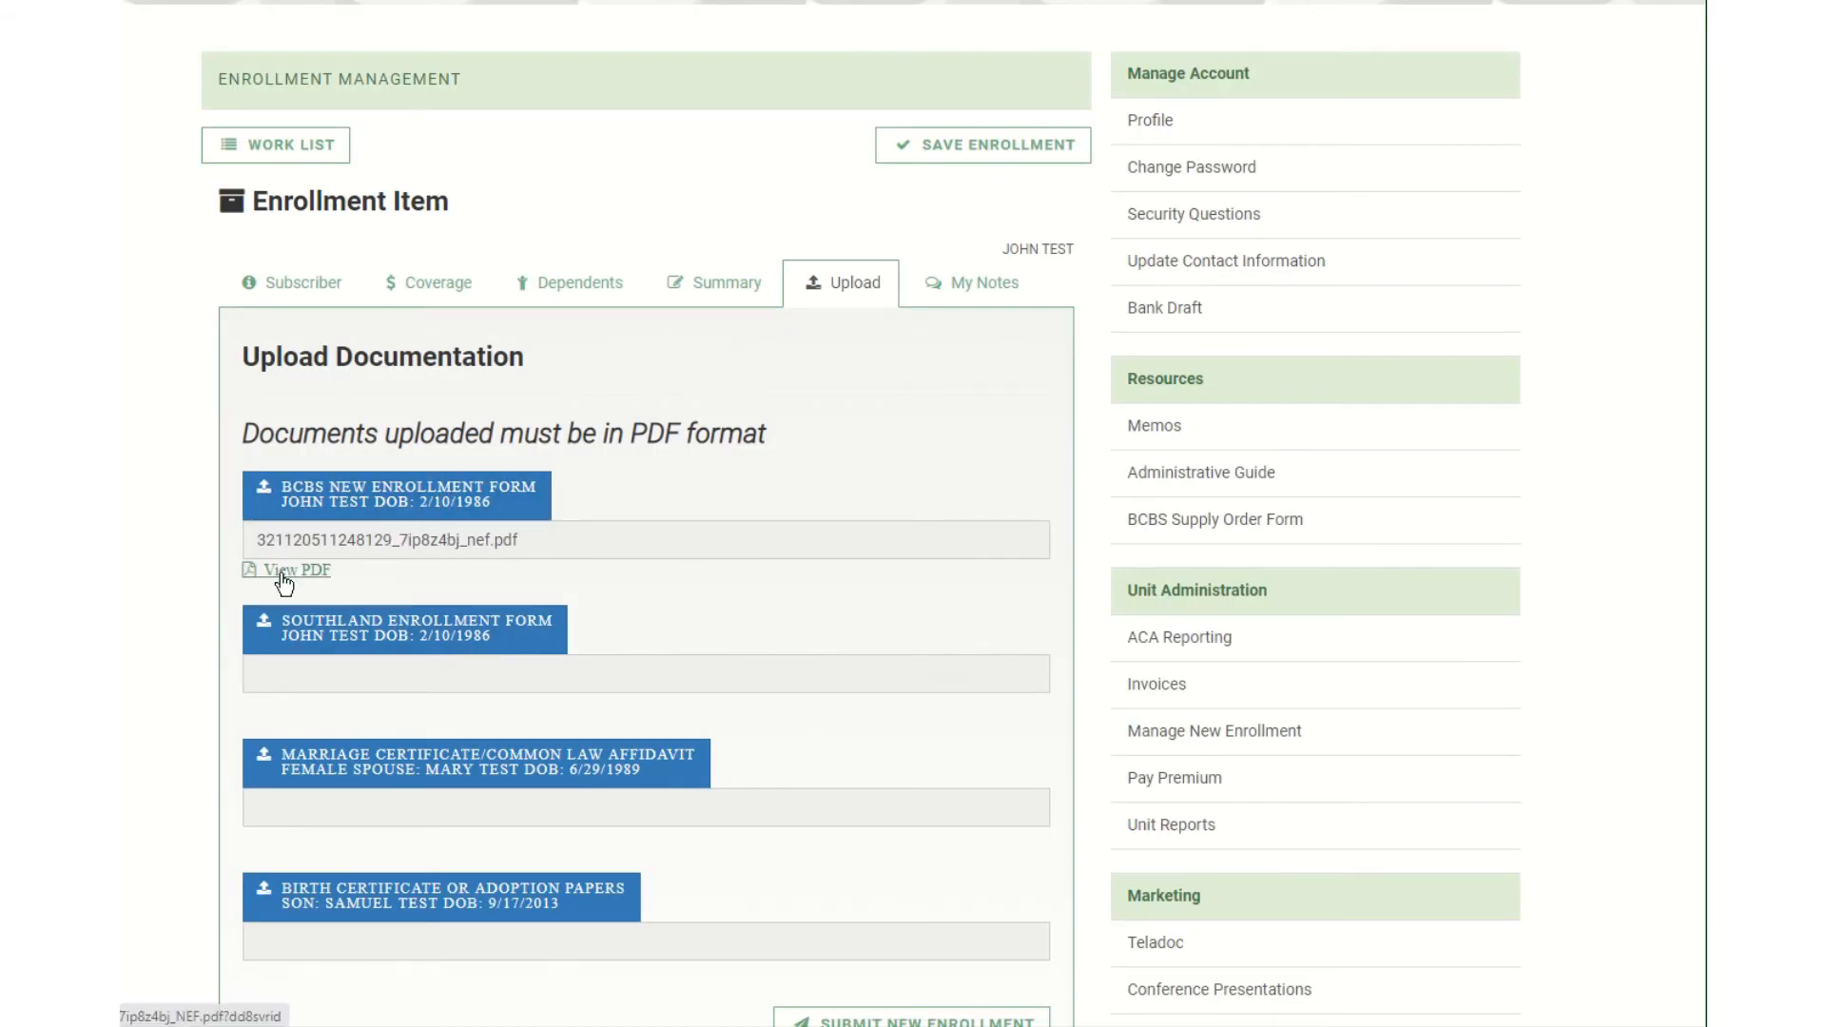
Upload the Southland enrollment form PDF and open it for checking.
click(294, 624)
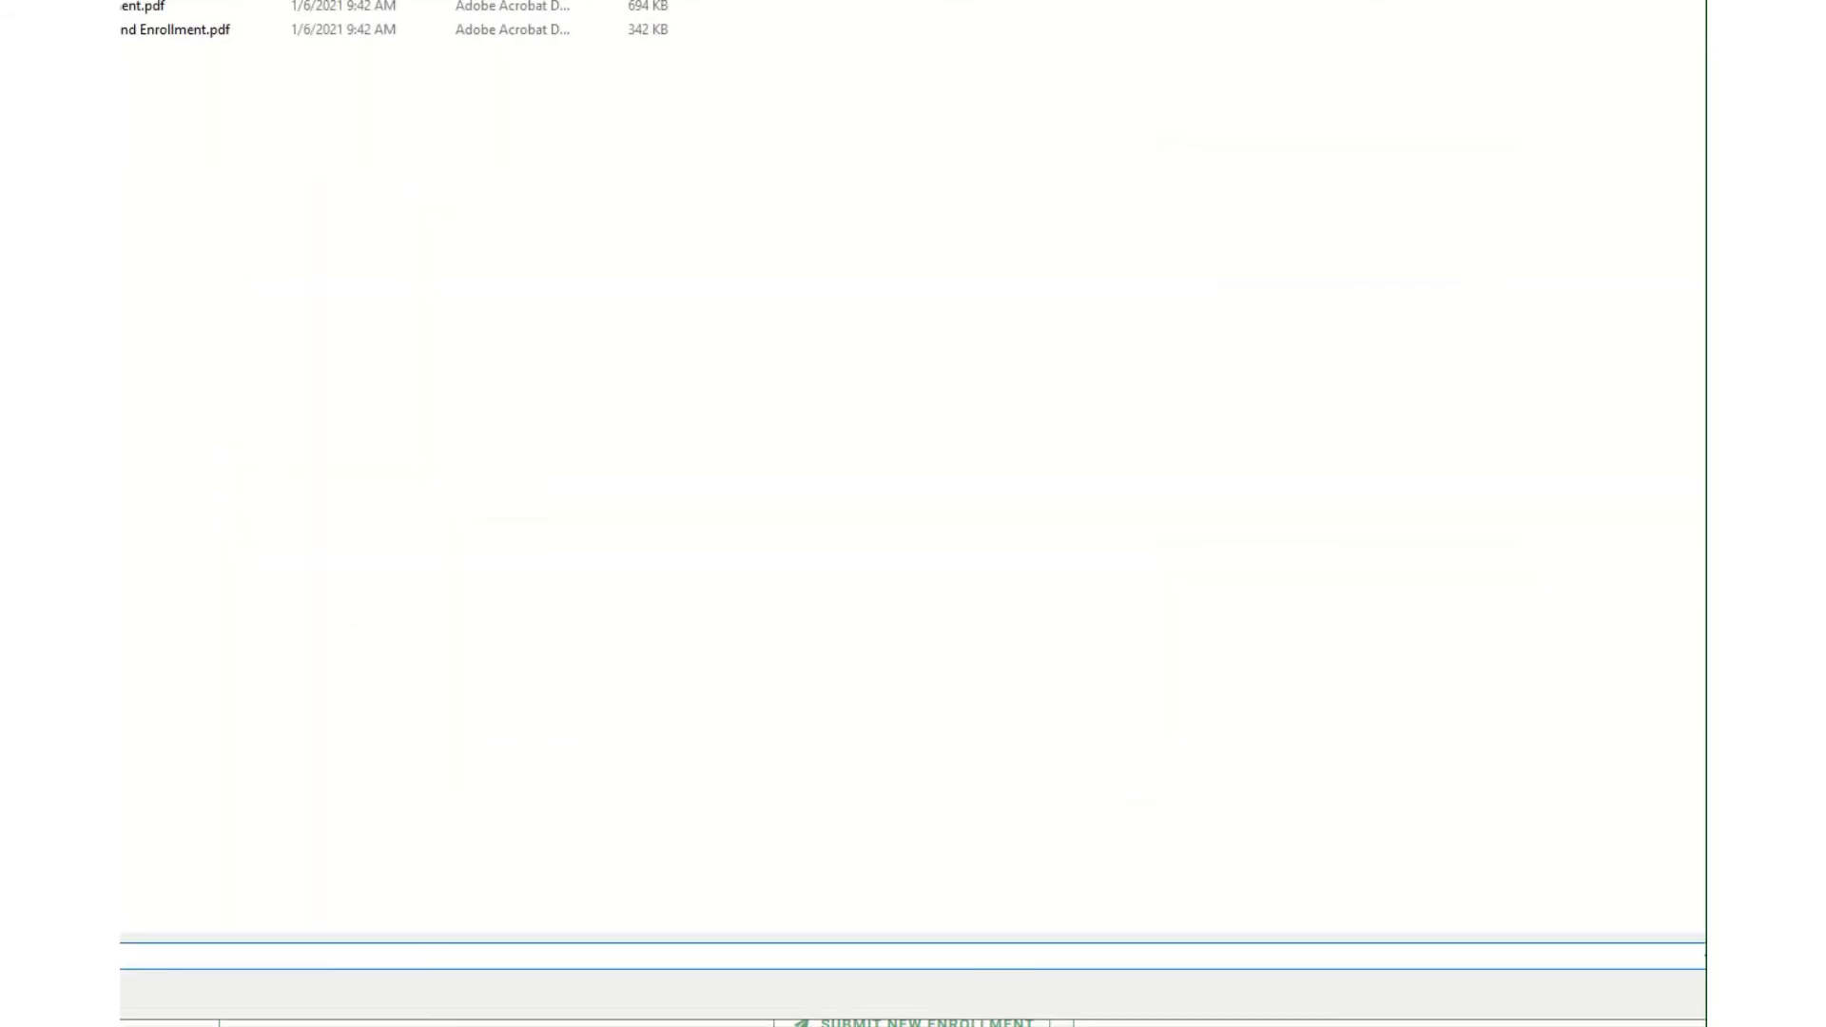
click(129, 30)
key(Return)
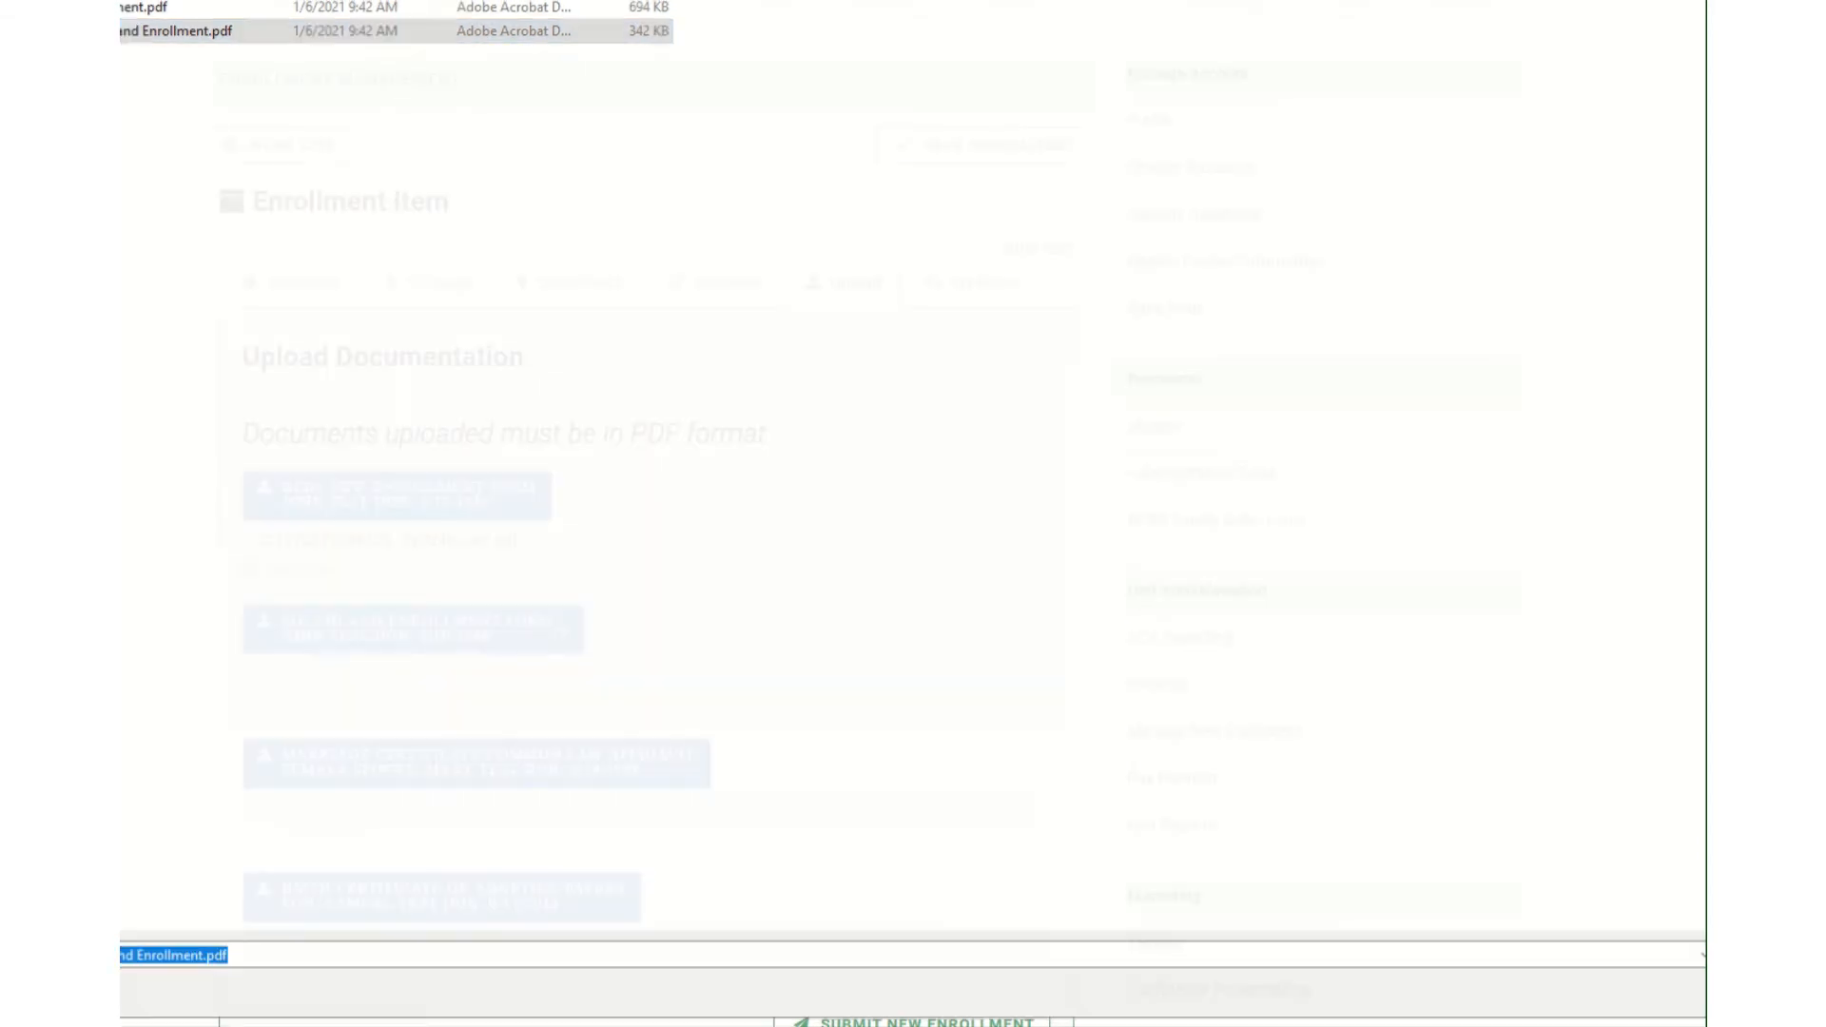
click(285, 710)
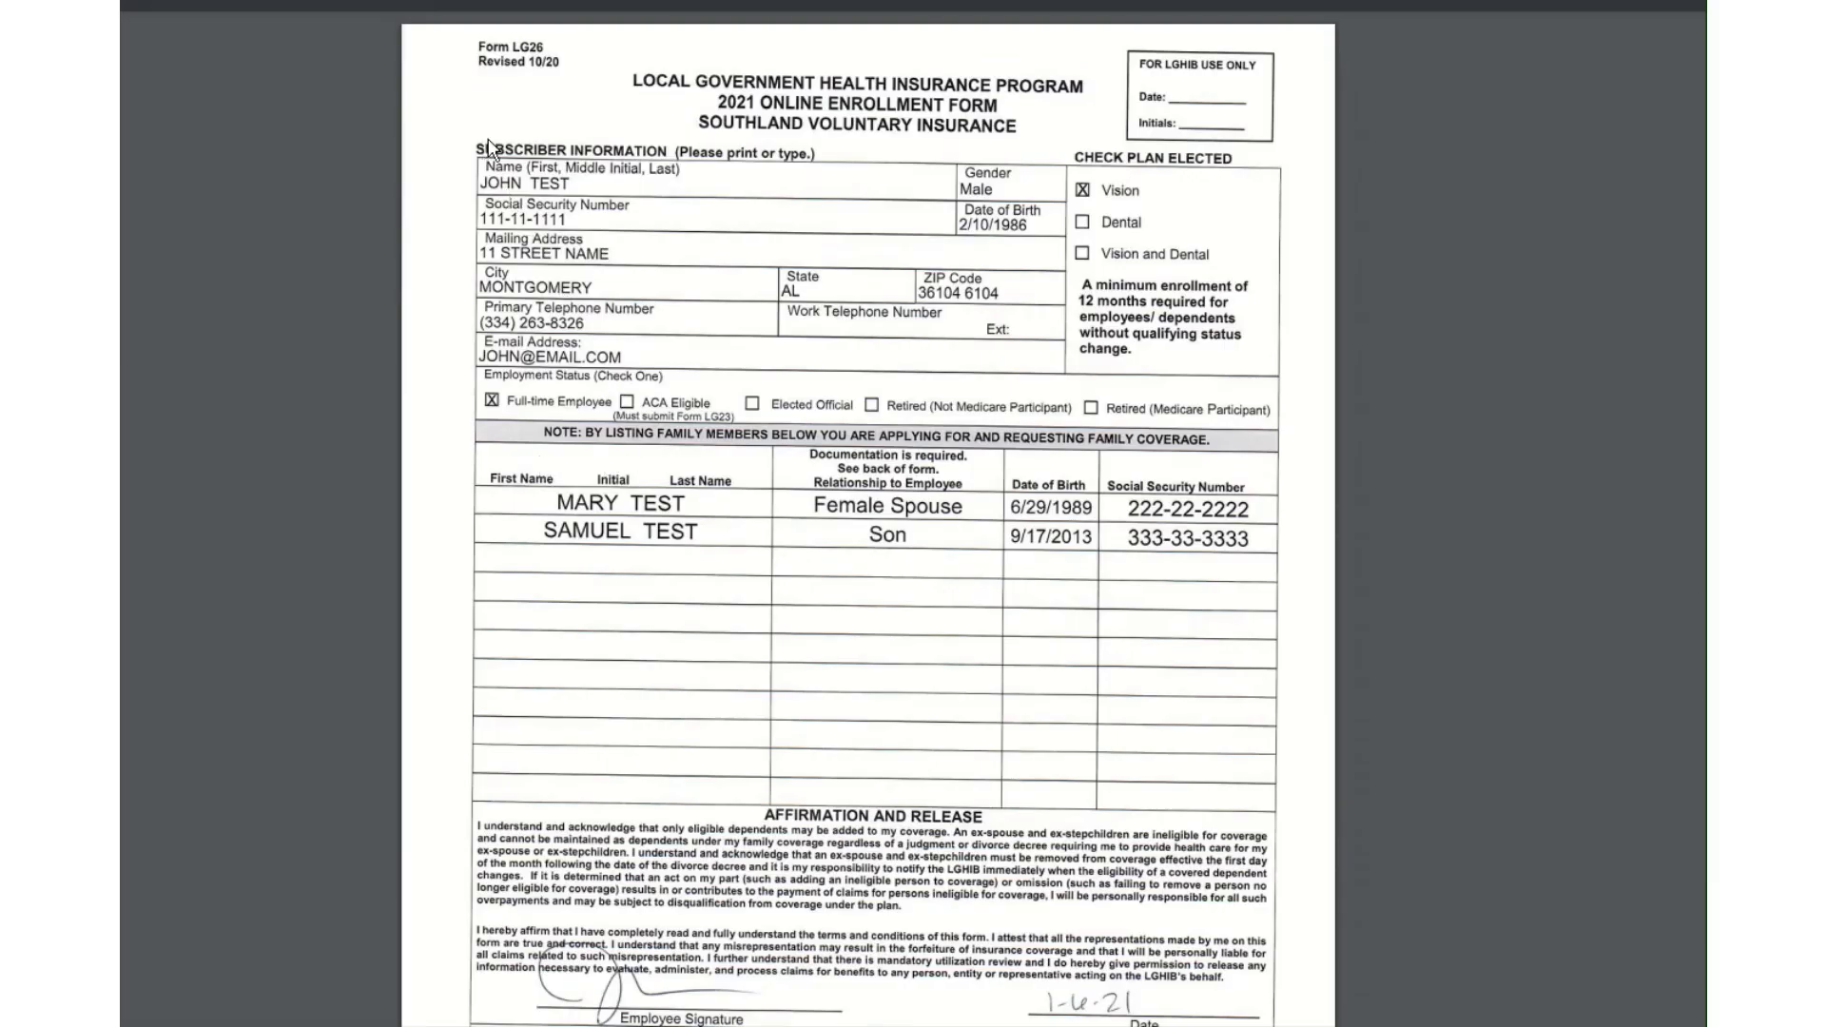
Scroll through the signed Southland LG26 enrollment form to verify it.
scroll(841, 408, down, 3)
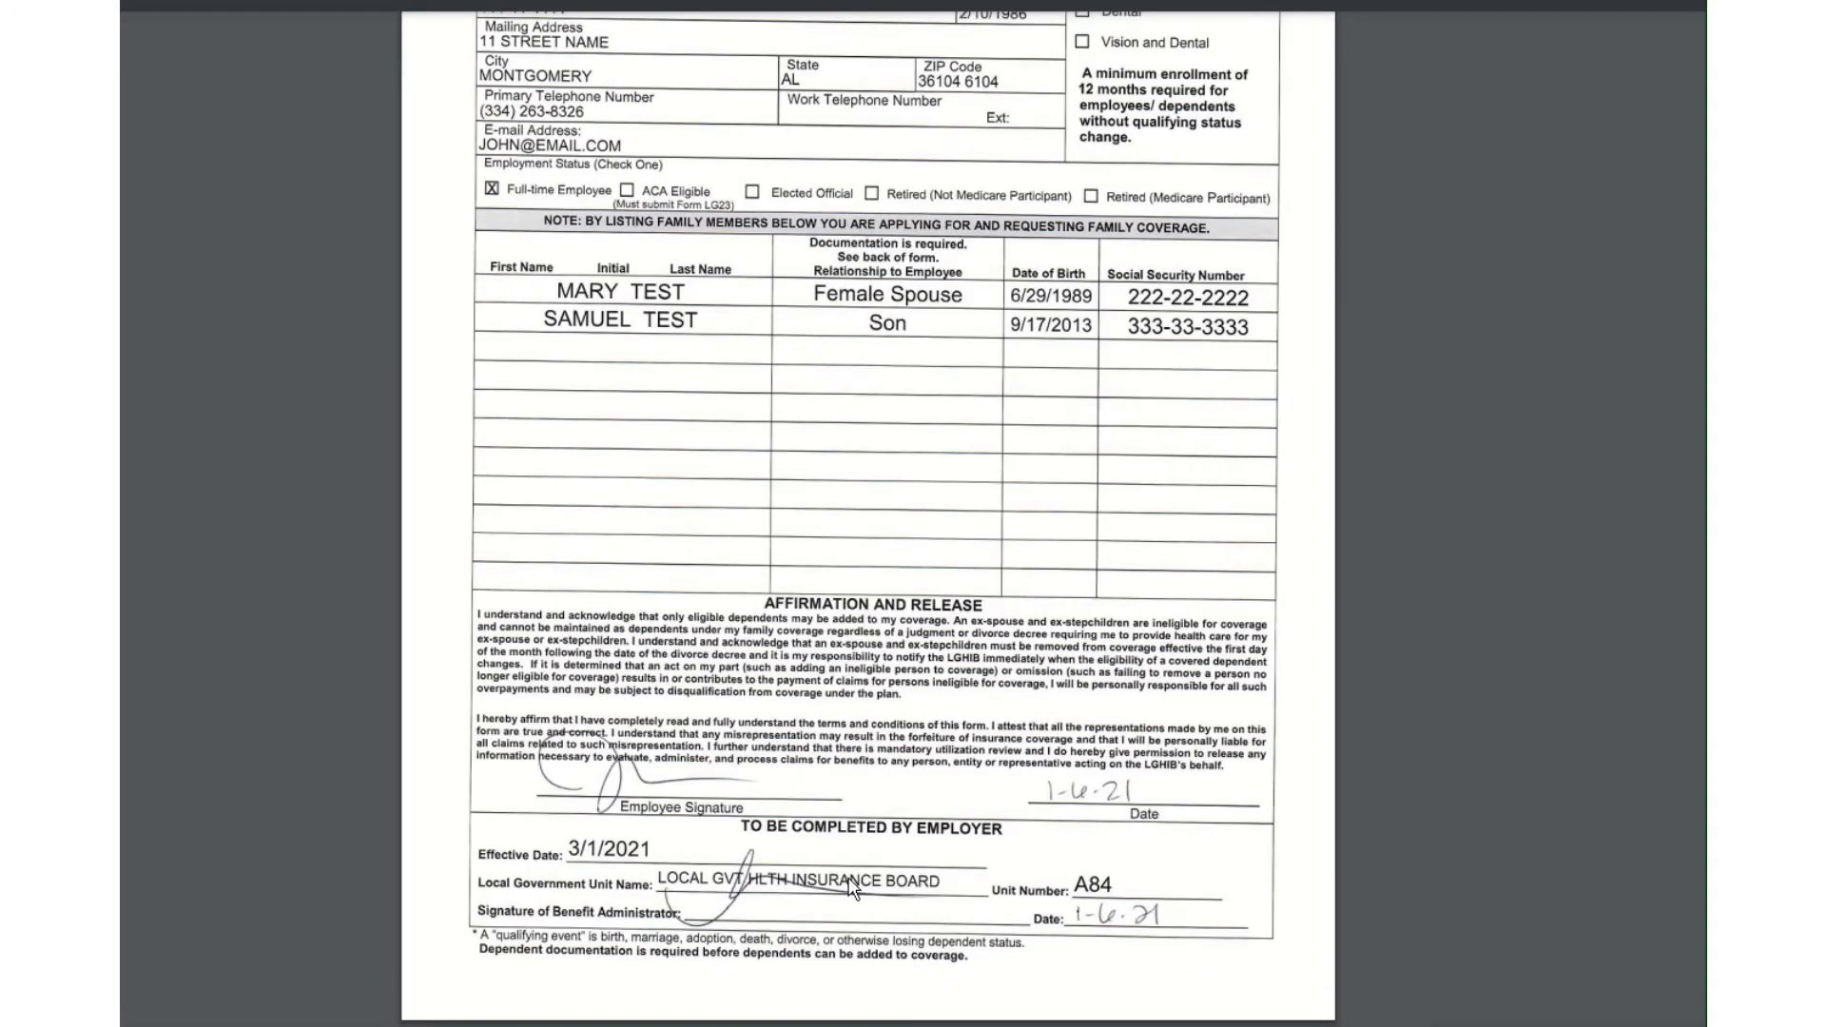
scroll(1070, 899, up, 3)
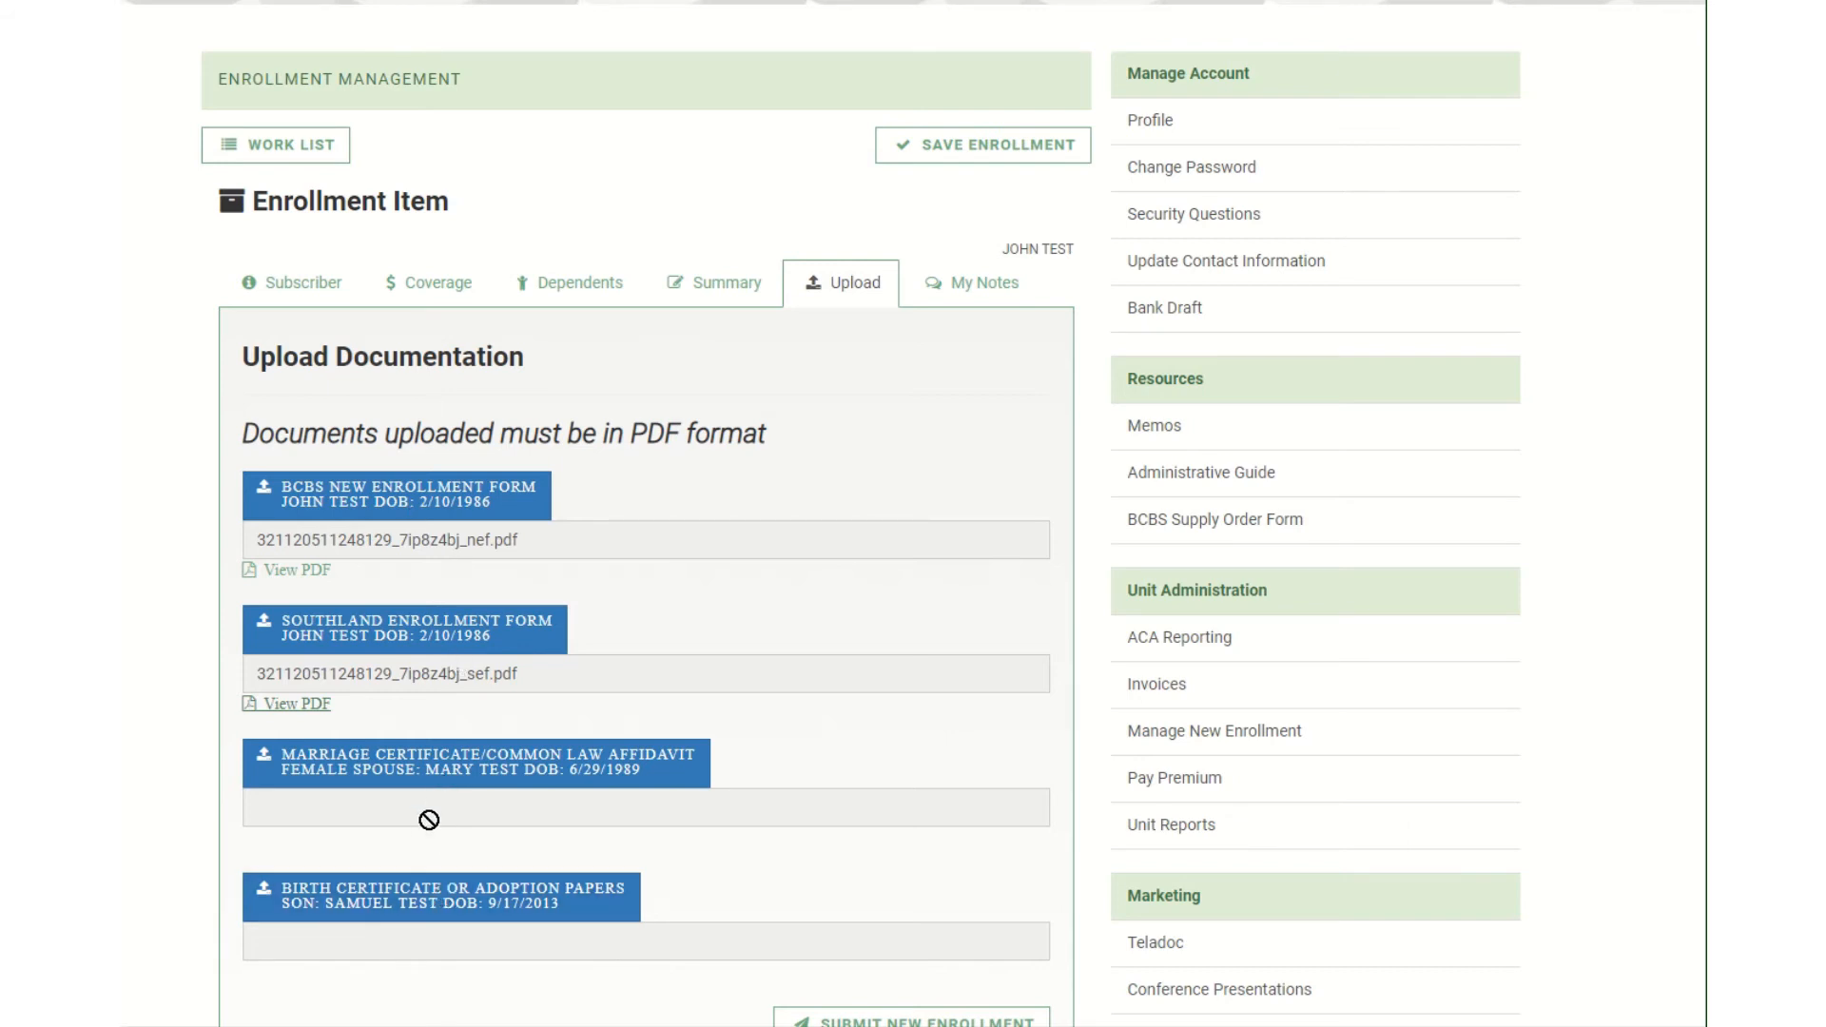
scroll(426, 820, down, 2)
scroll(856, 656, up, 3)
scroll(891, 605, down, 3)
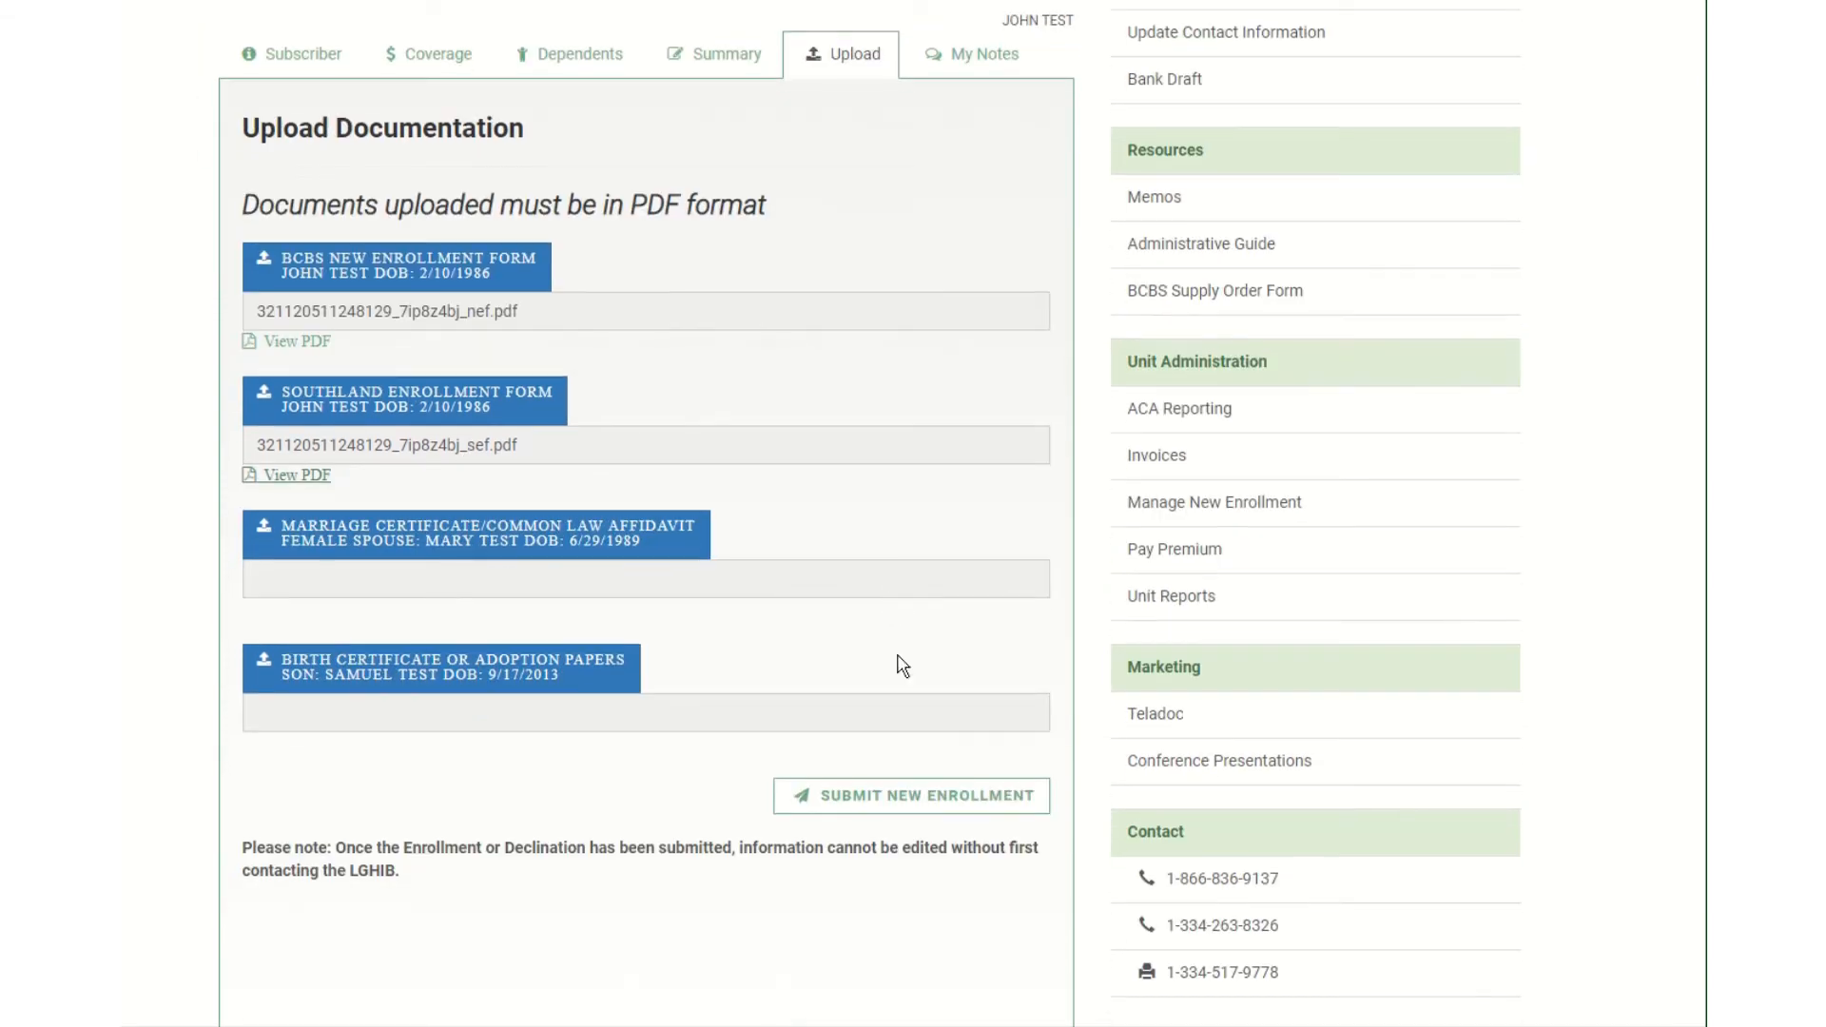
scroll(898, 799, up, 3)
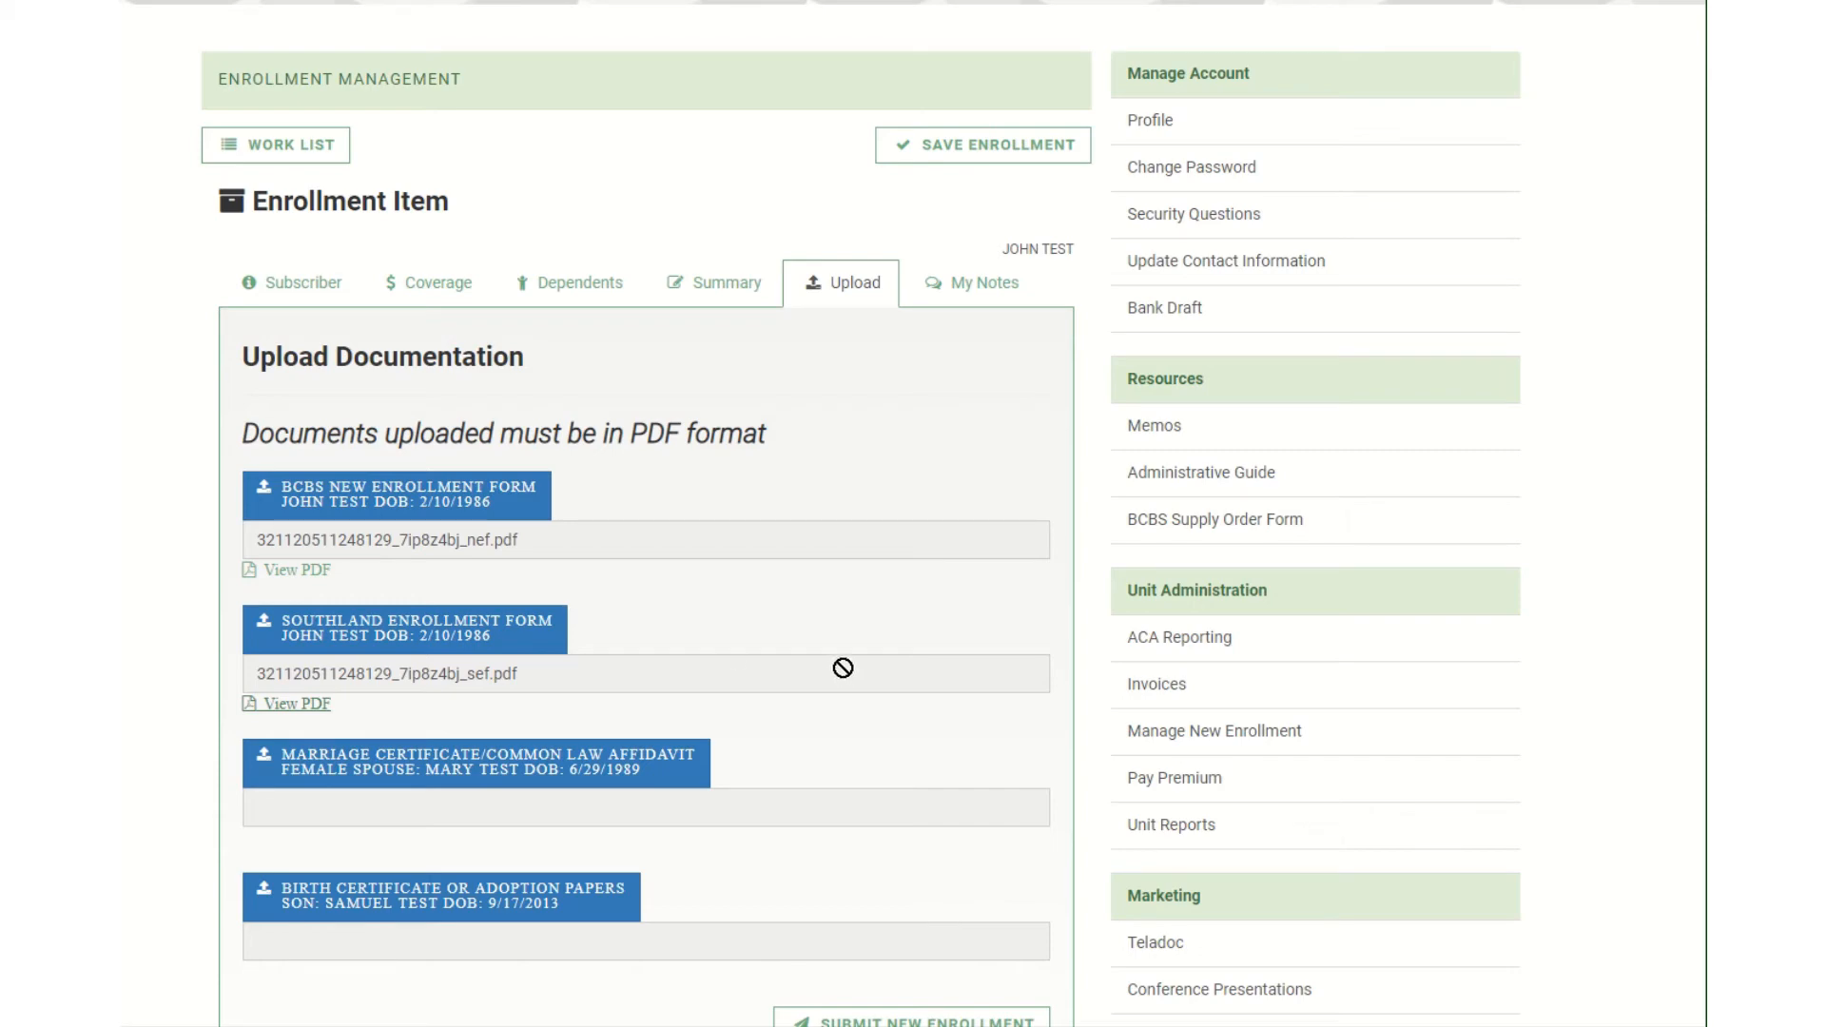
scroll(846, 674, down, 2)
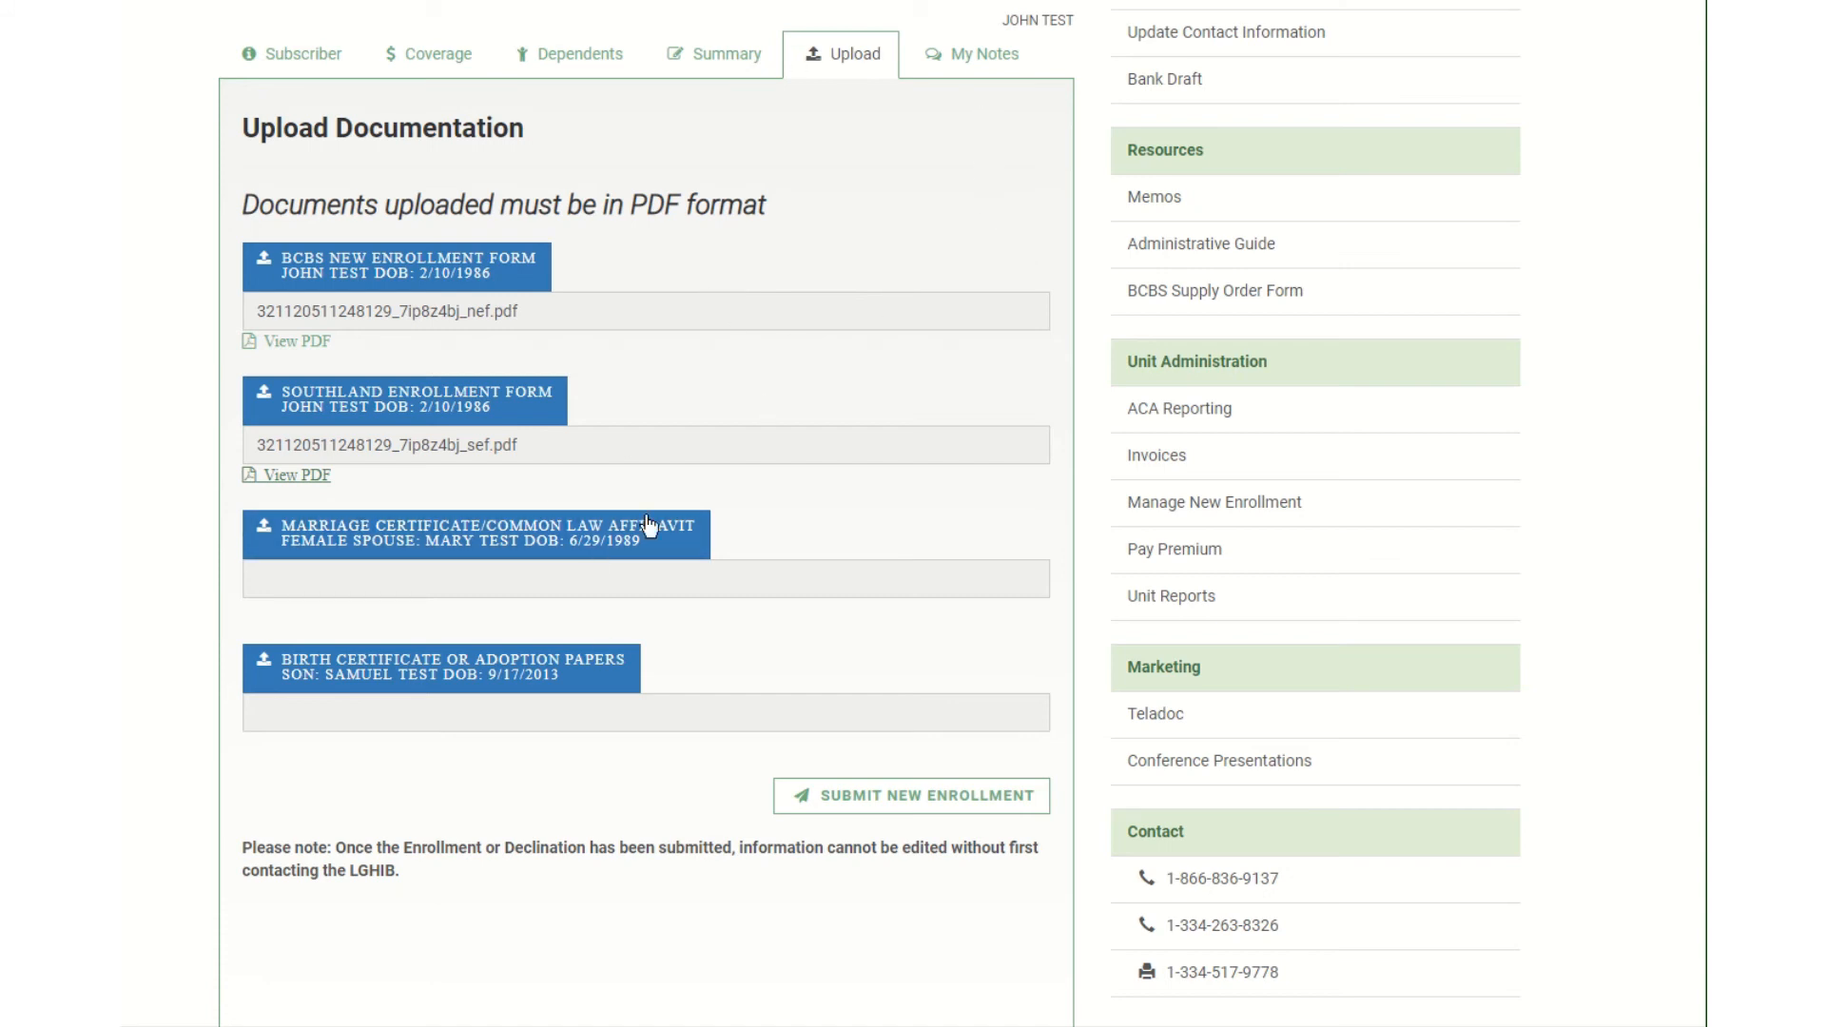
click(970, 54)
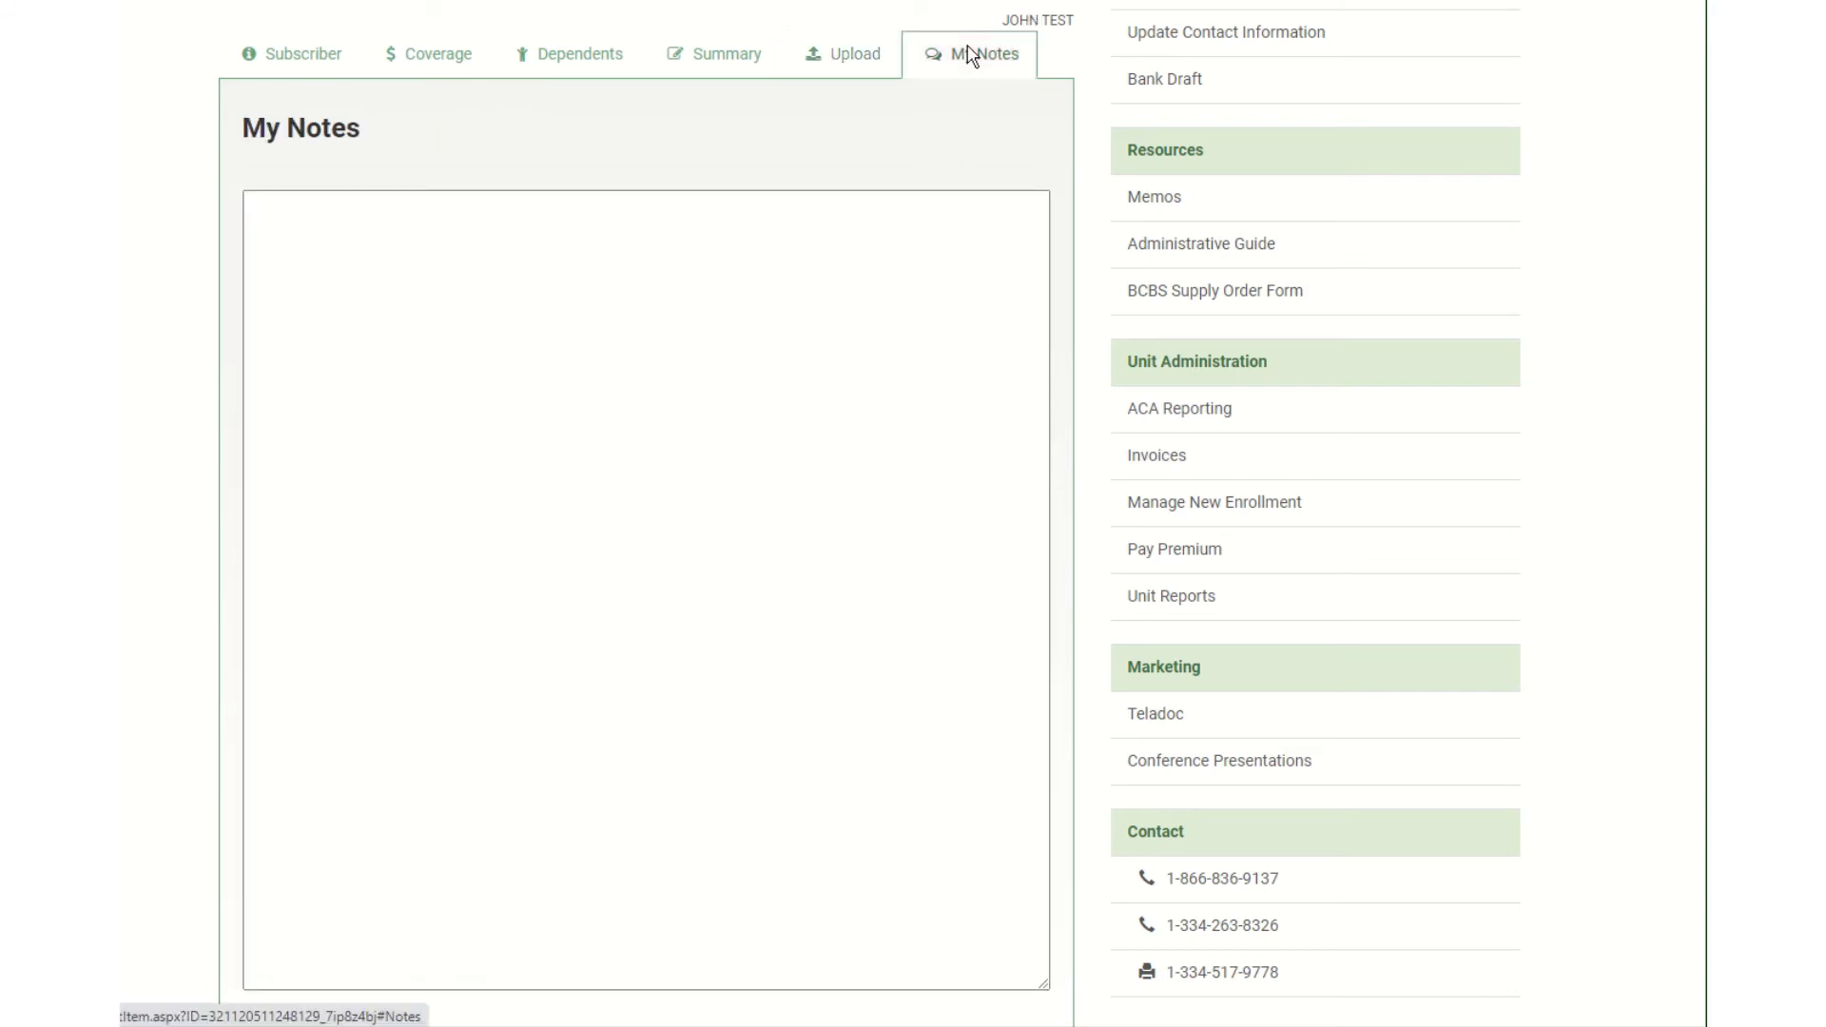
click(579, 240)
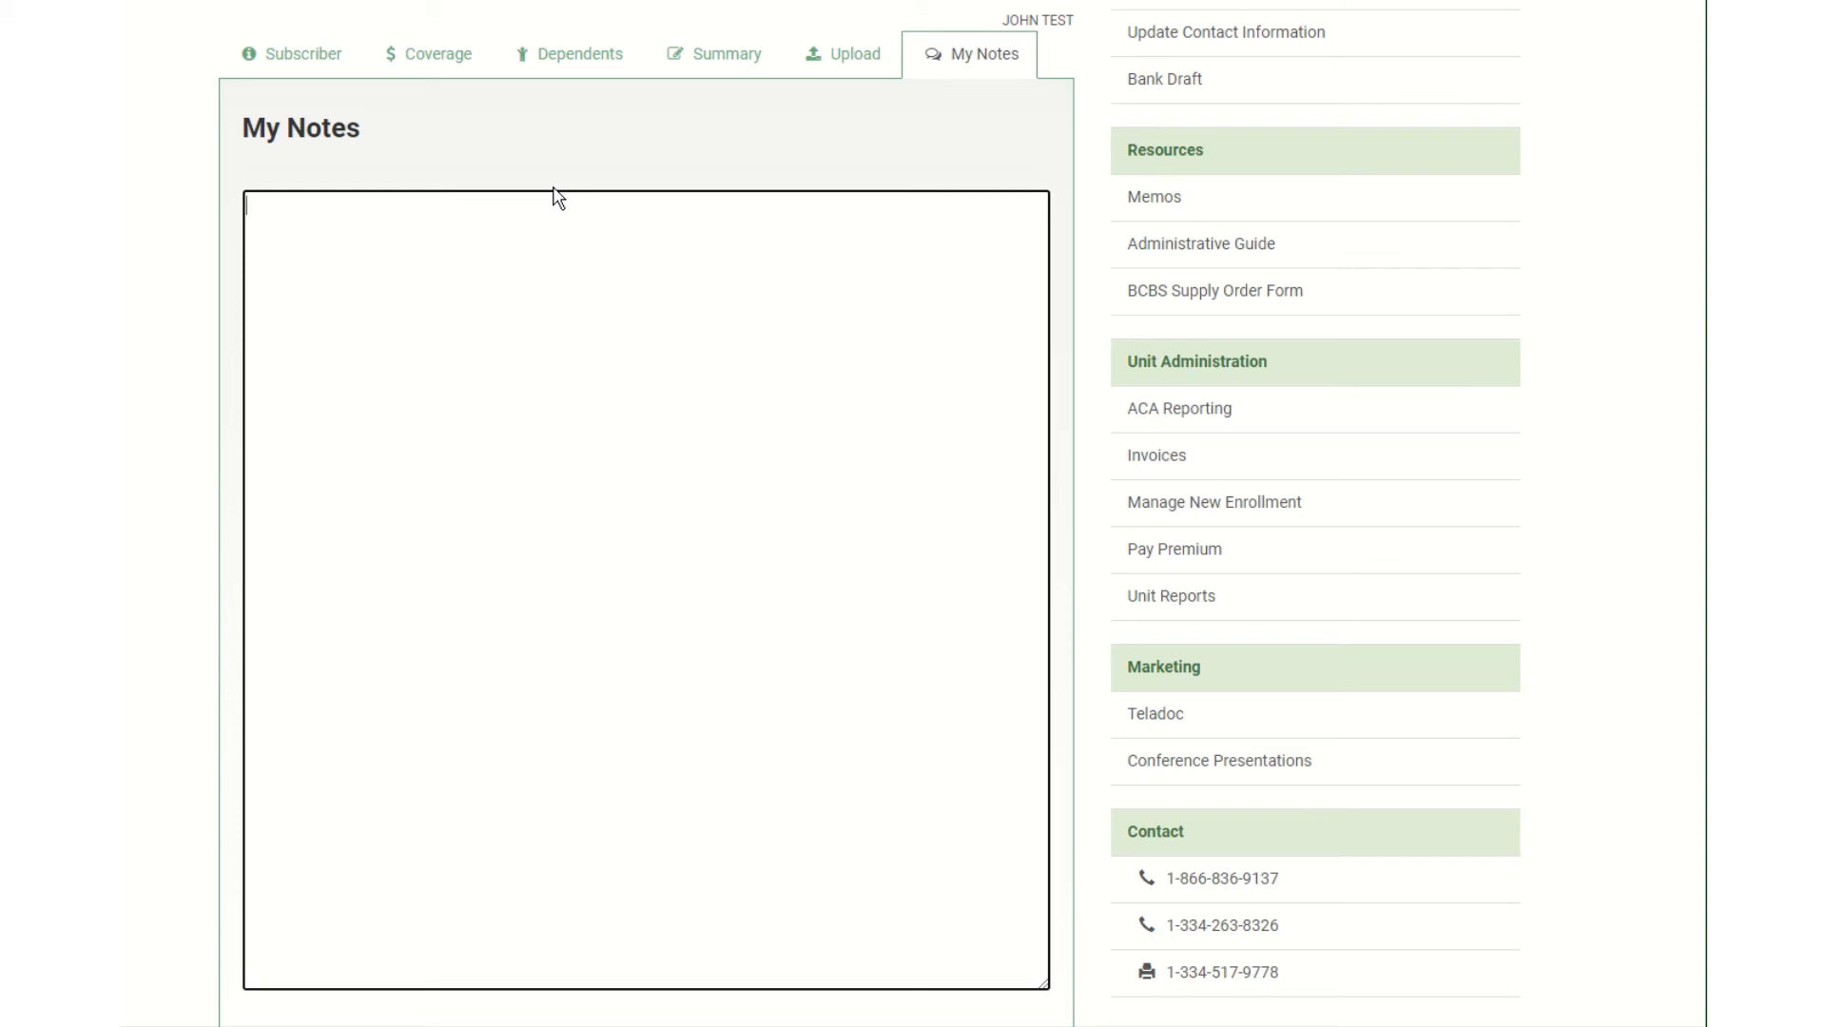
click(859, 59)
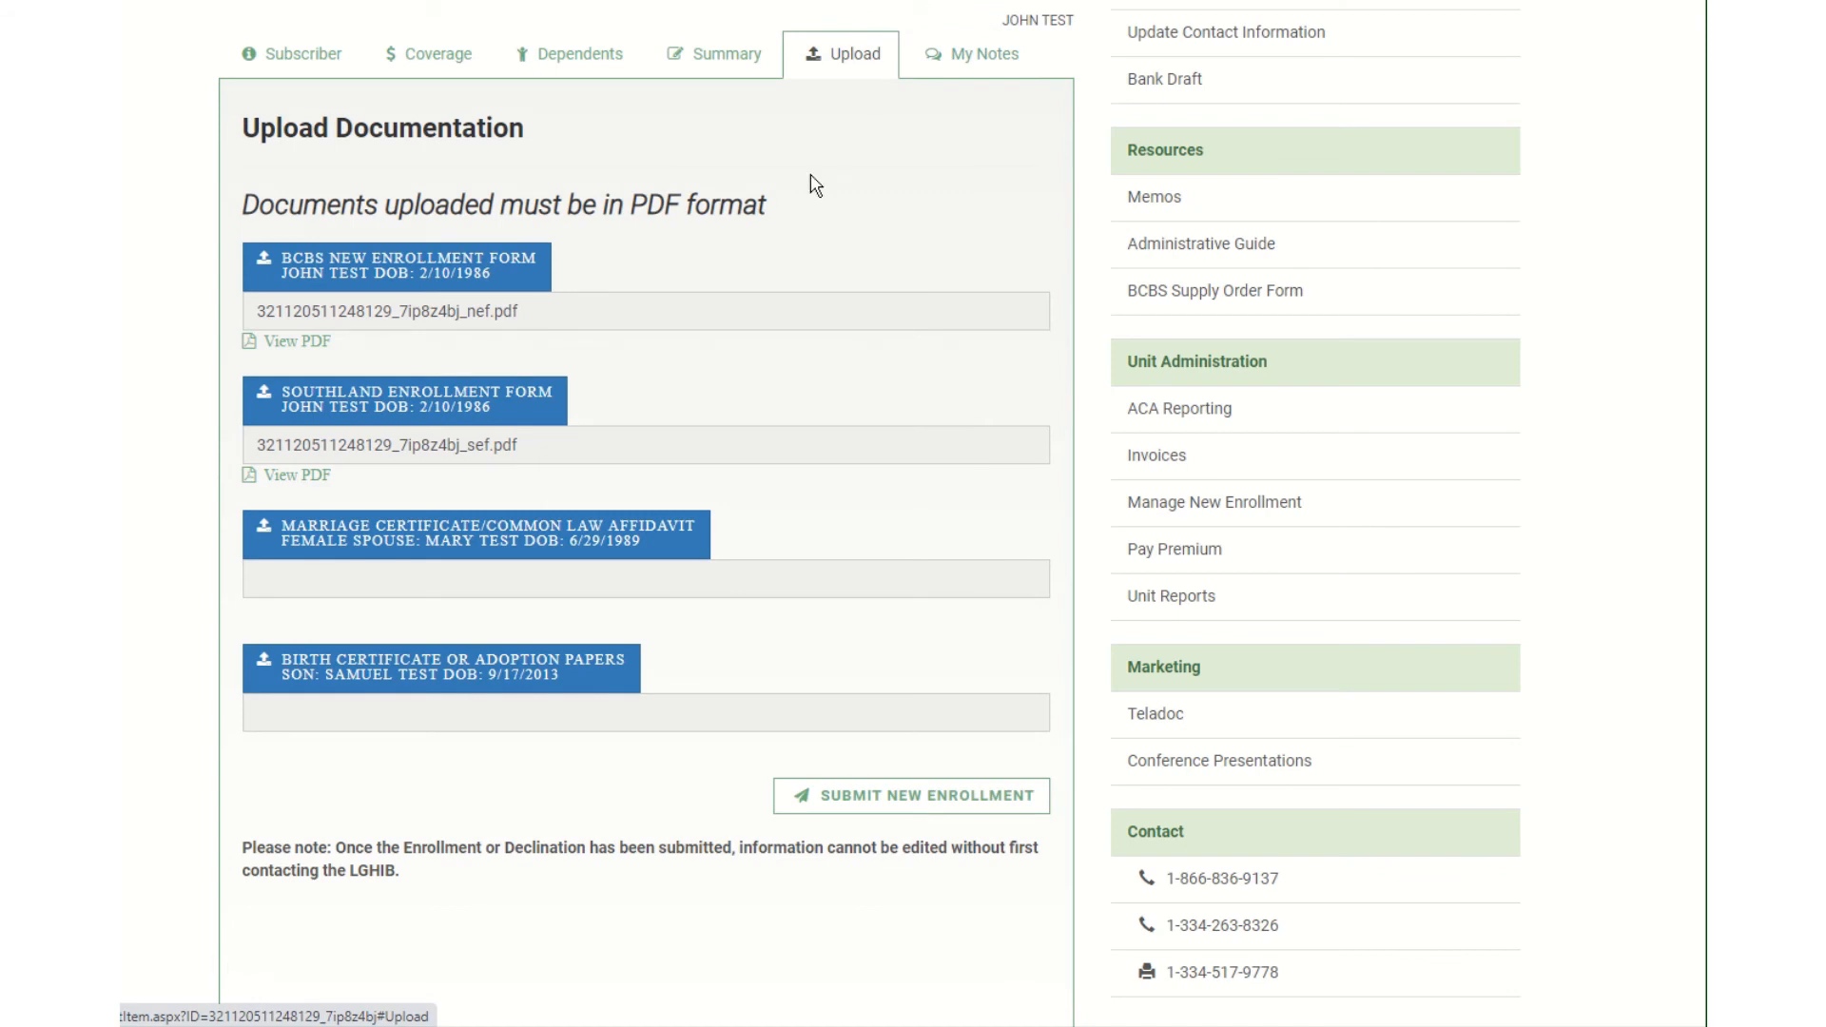
Upload the test PDF as the Marriage Certificate document.
click(523, 533)
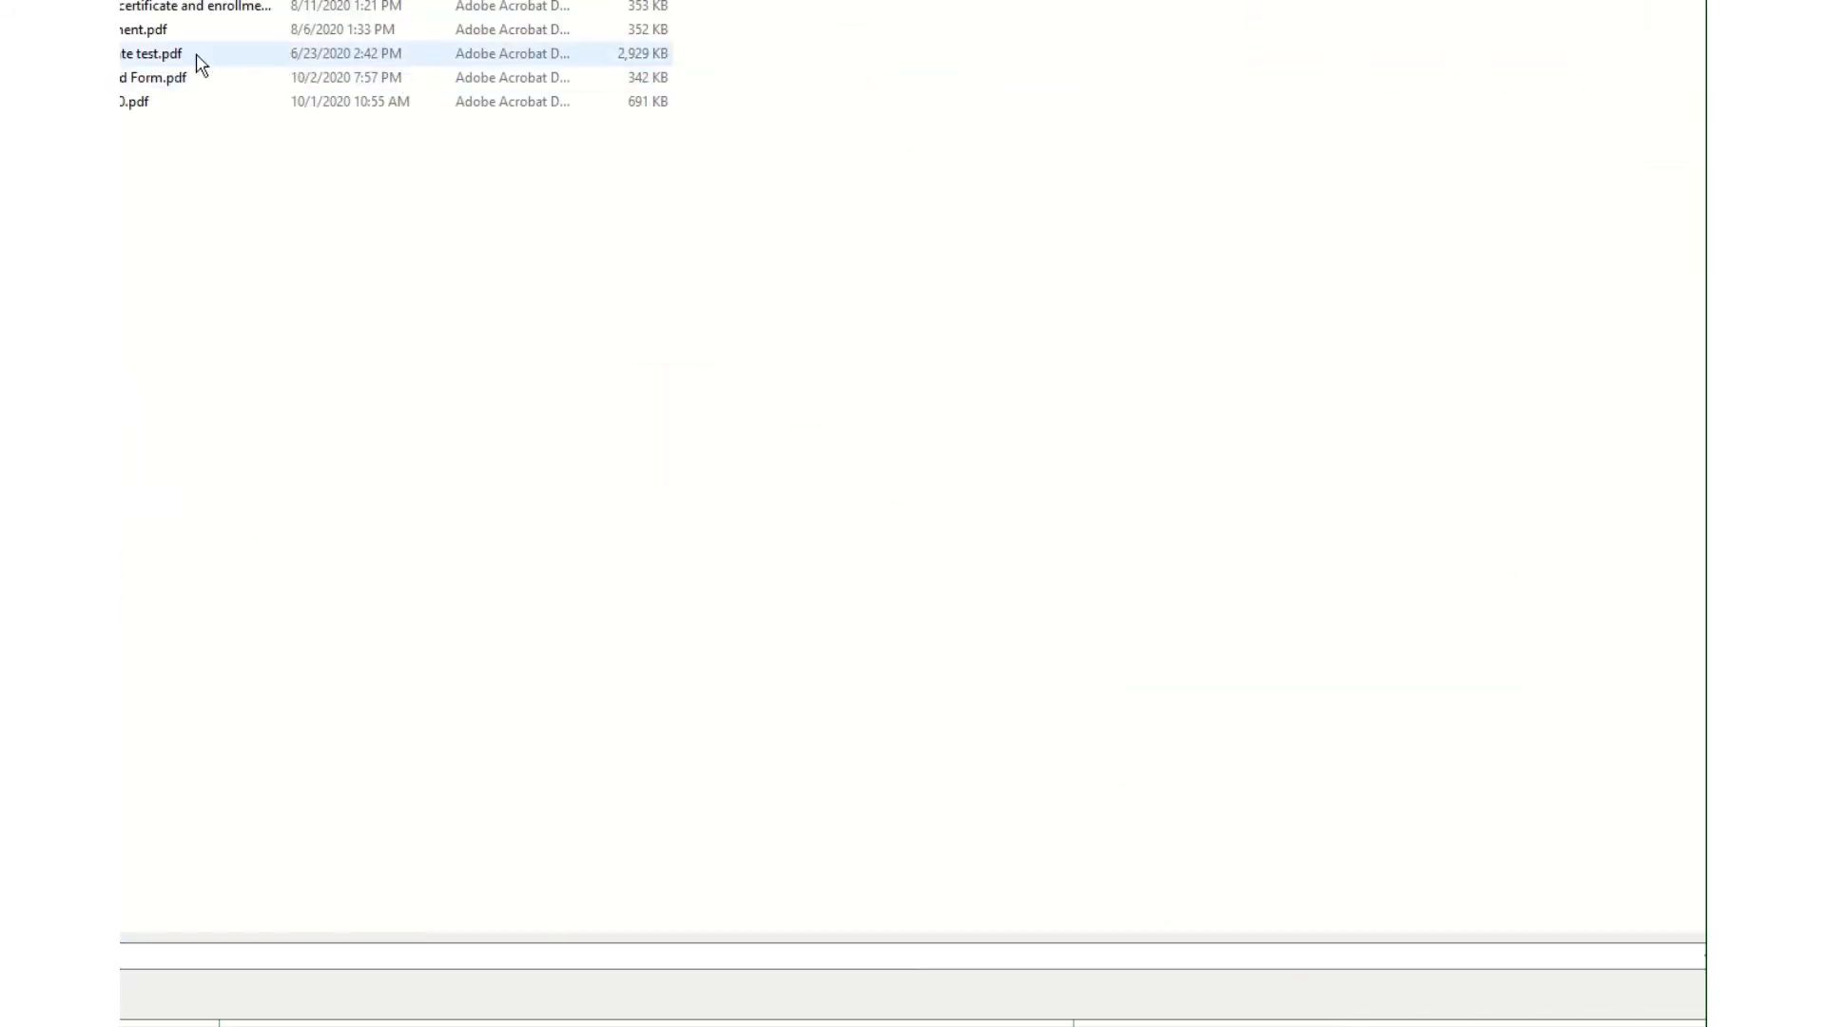
click(201, 59)
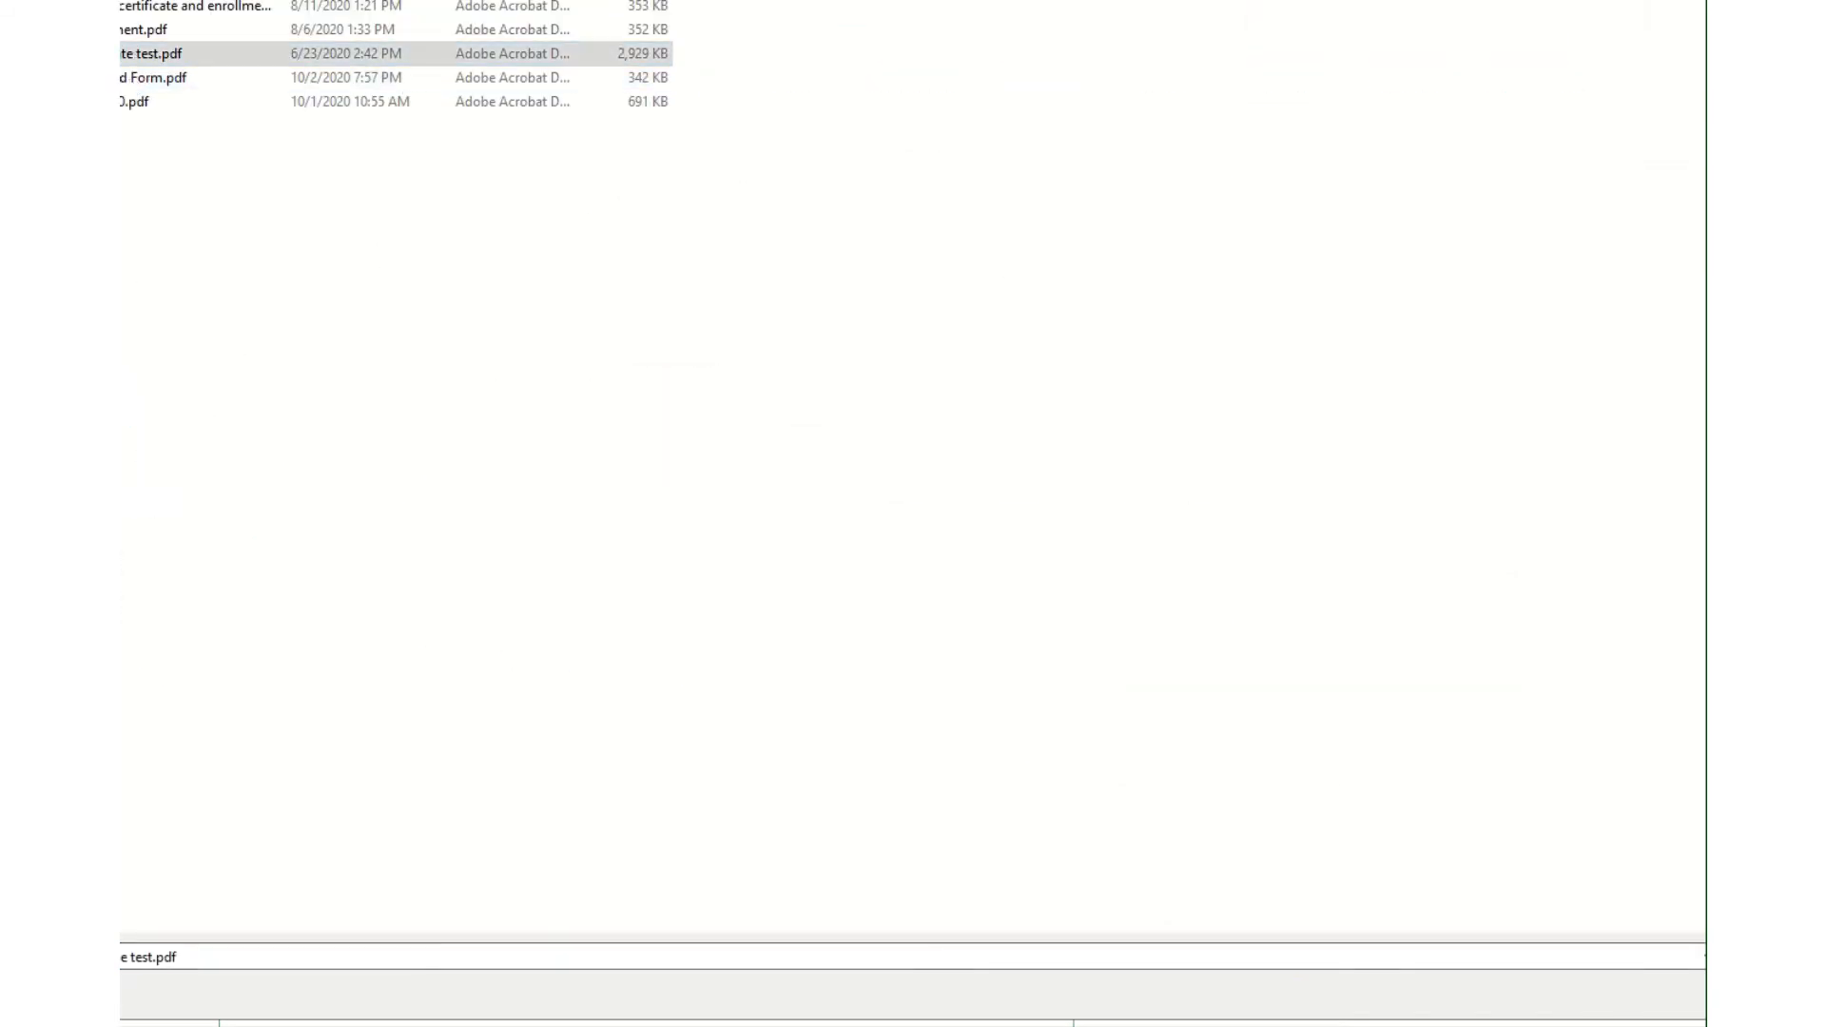
key(Return)
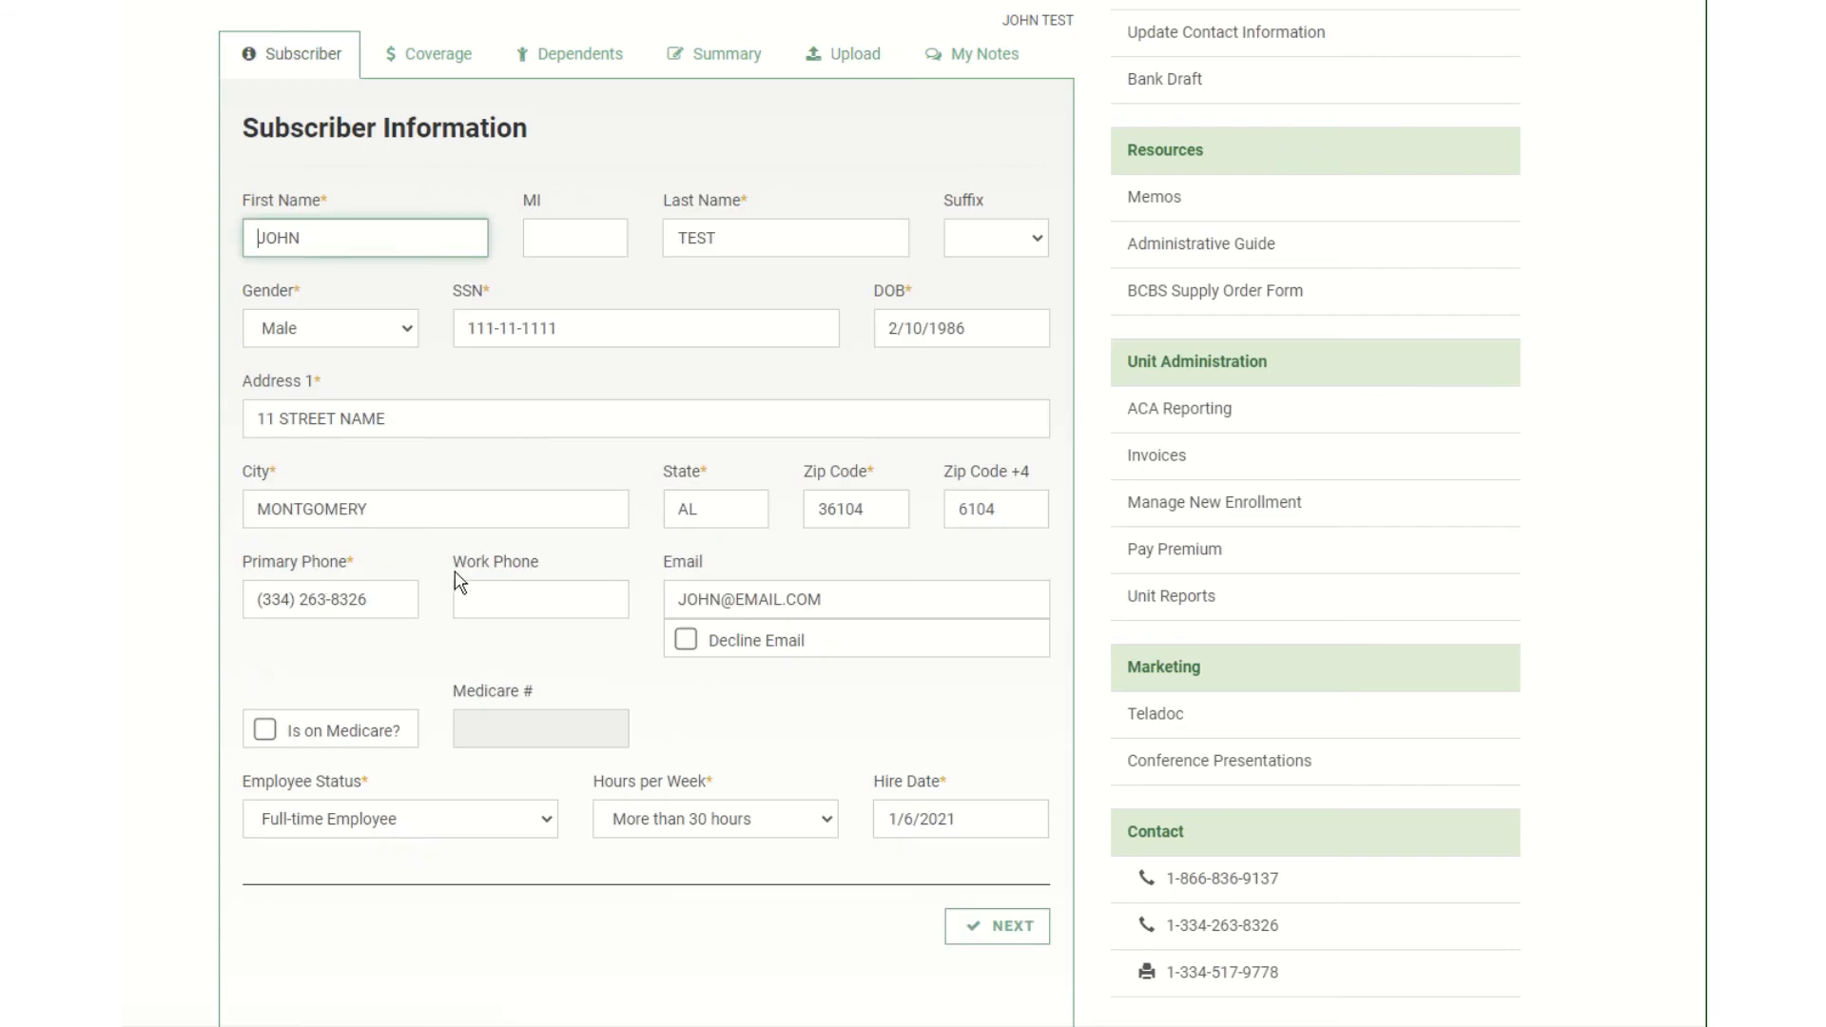
click(840, 56)
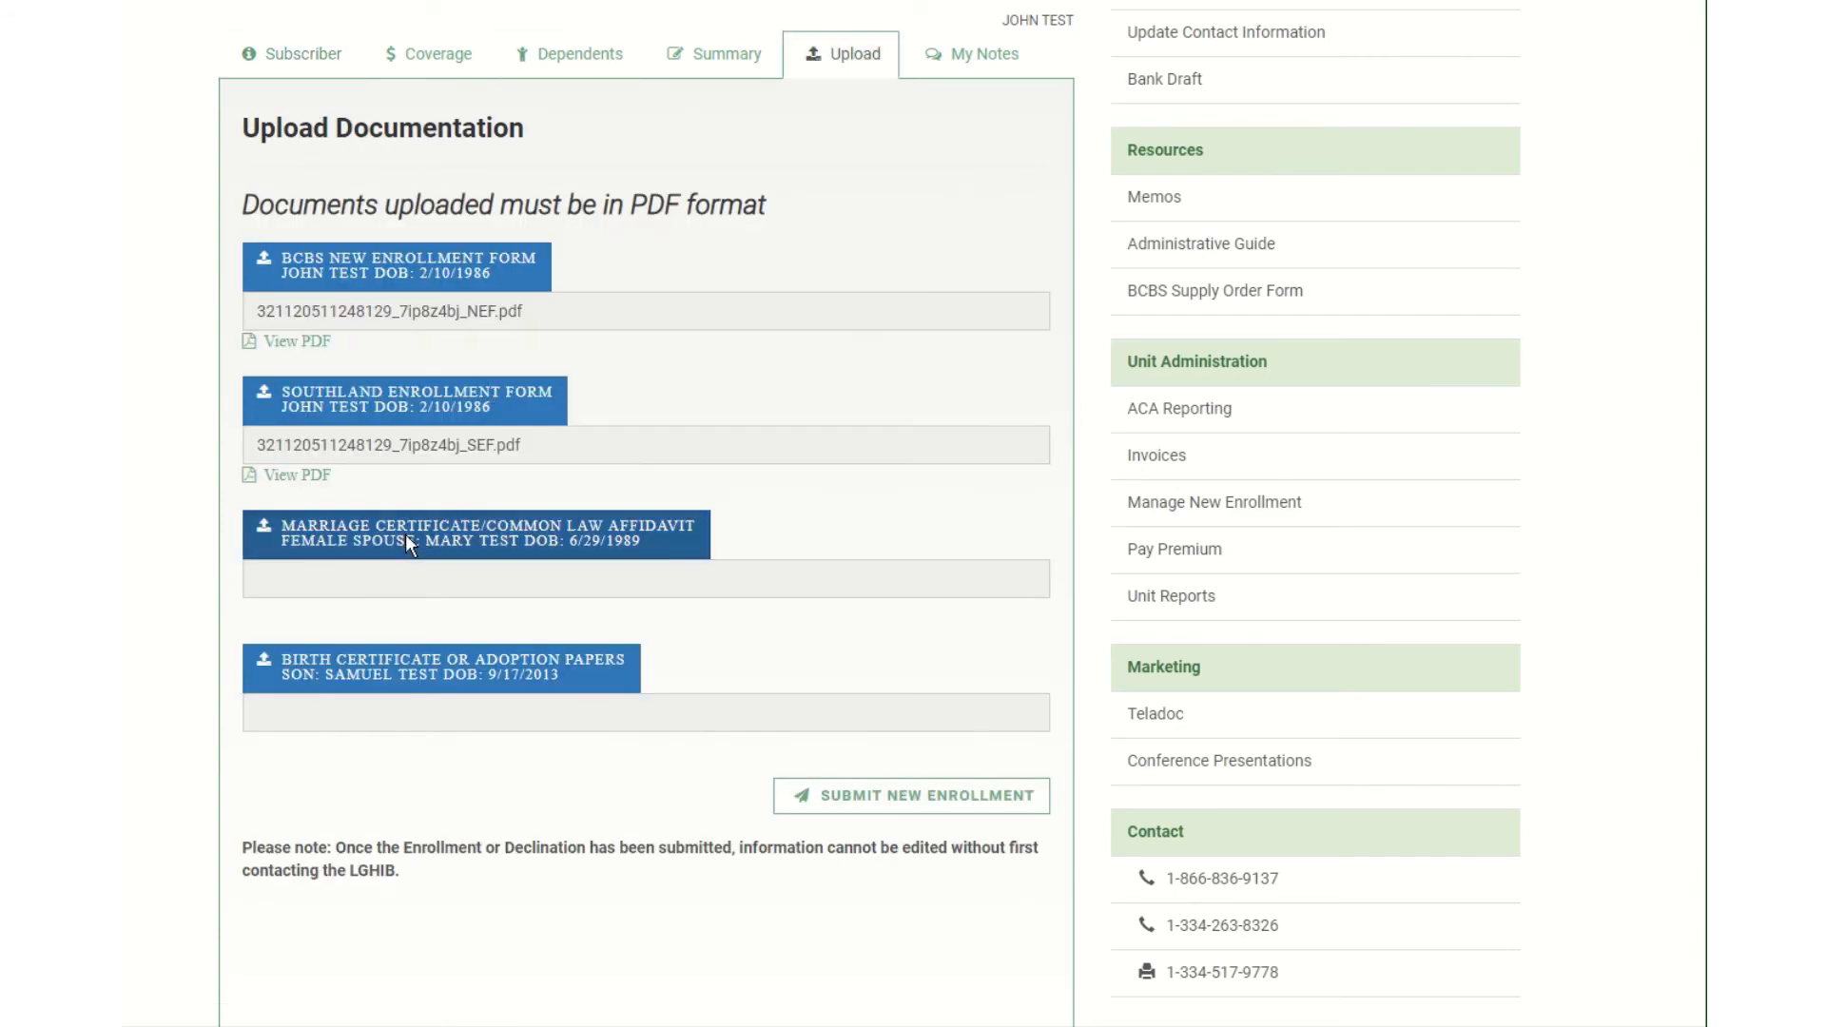
click(405, 542)
click(152, 53)
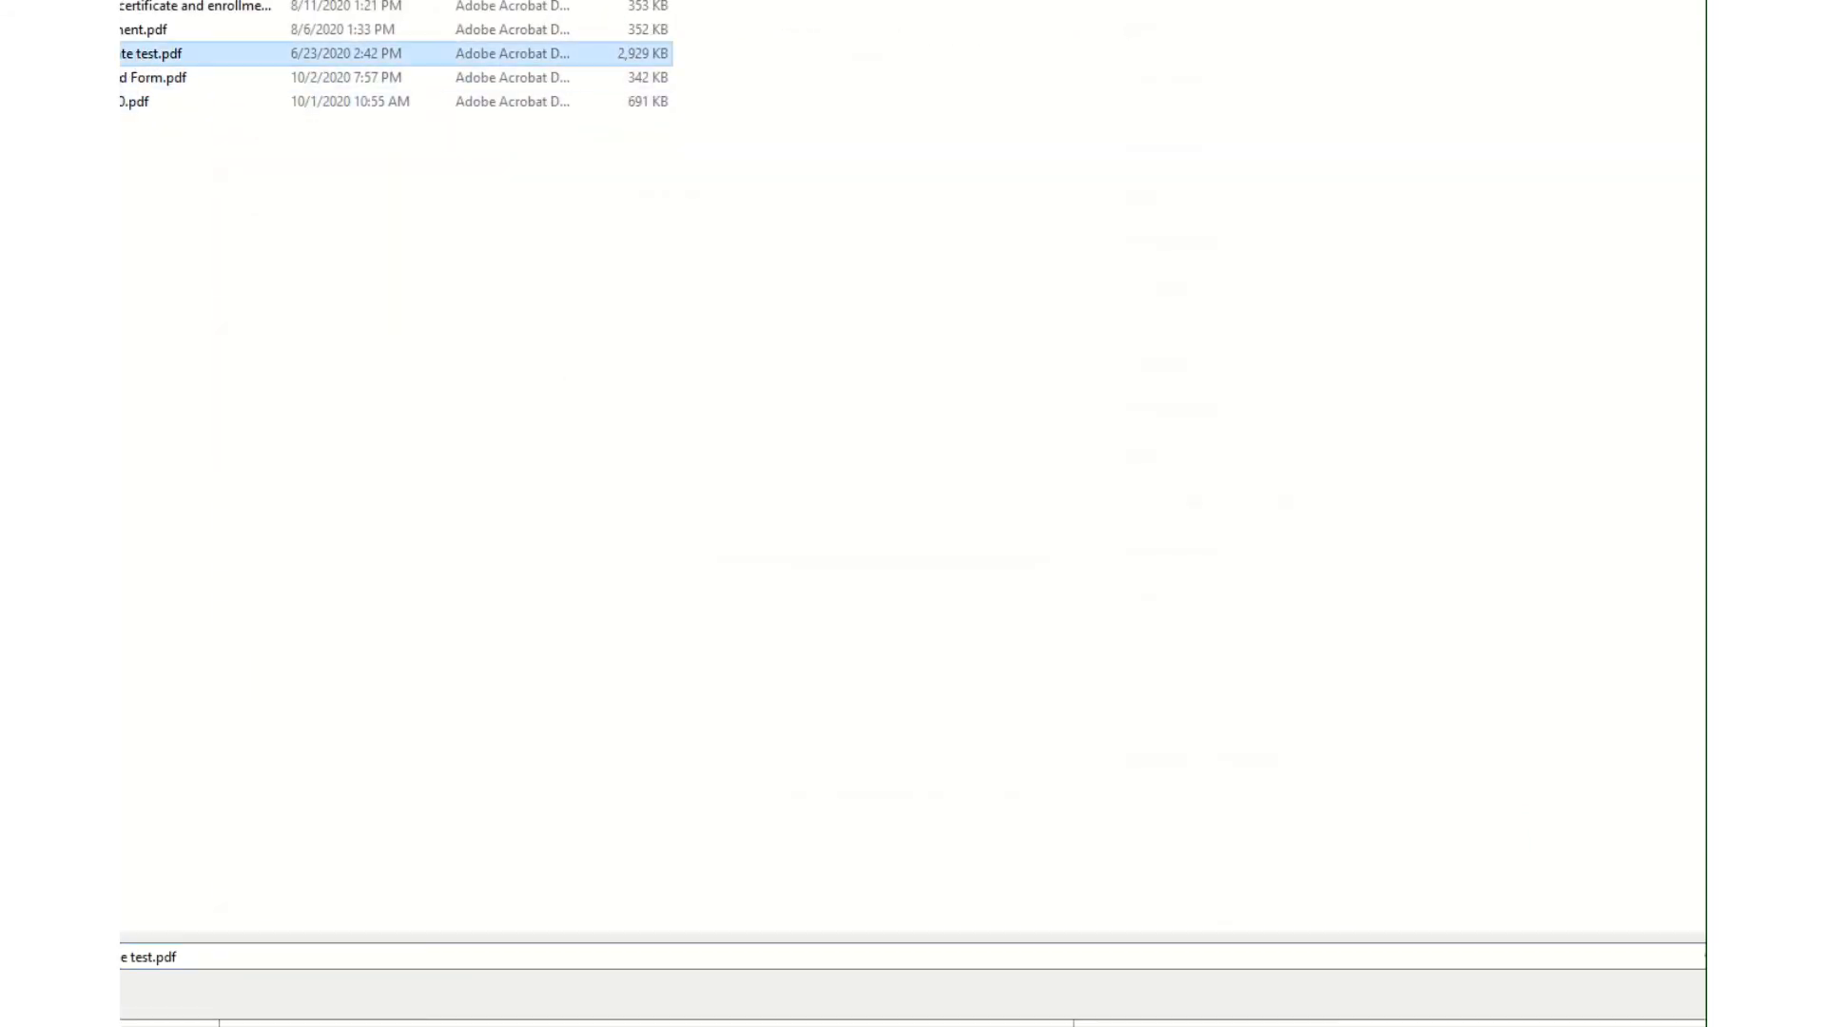
key(Return)
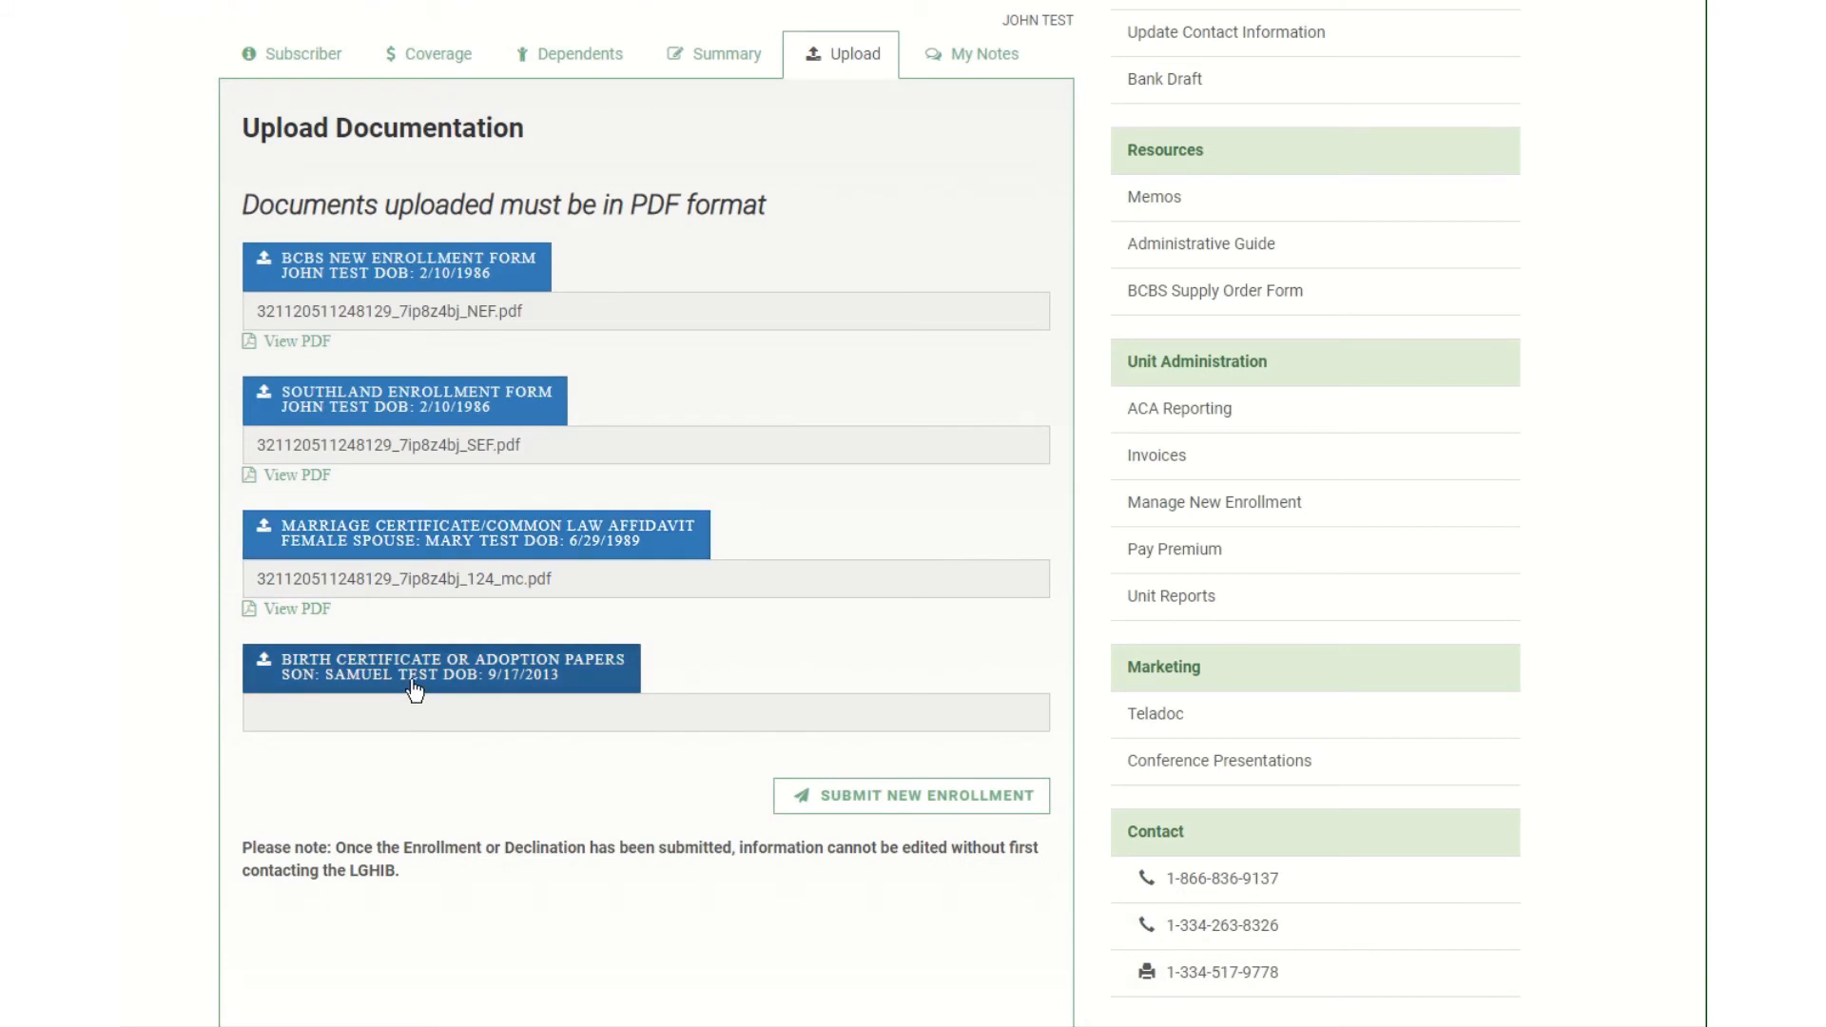
Upload the last PDF in the list as the son's Birth Certificate.
click(338, 674)
click(133, 102)
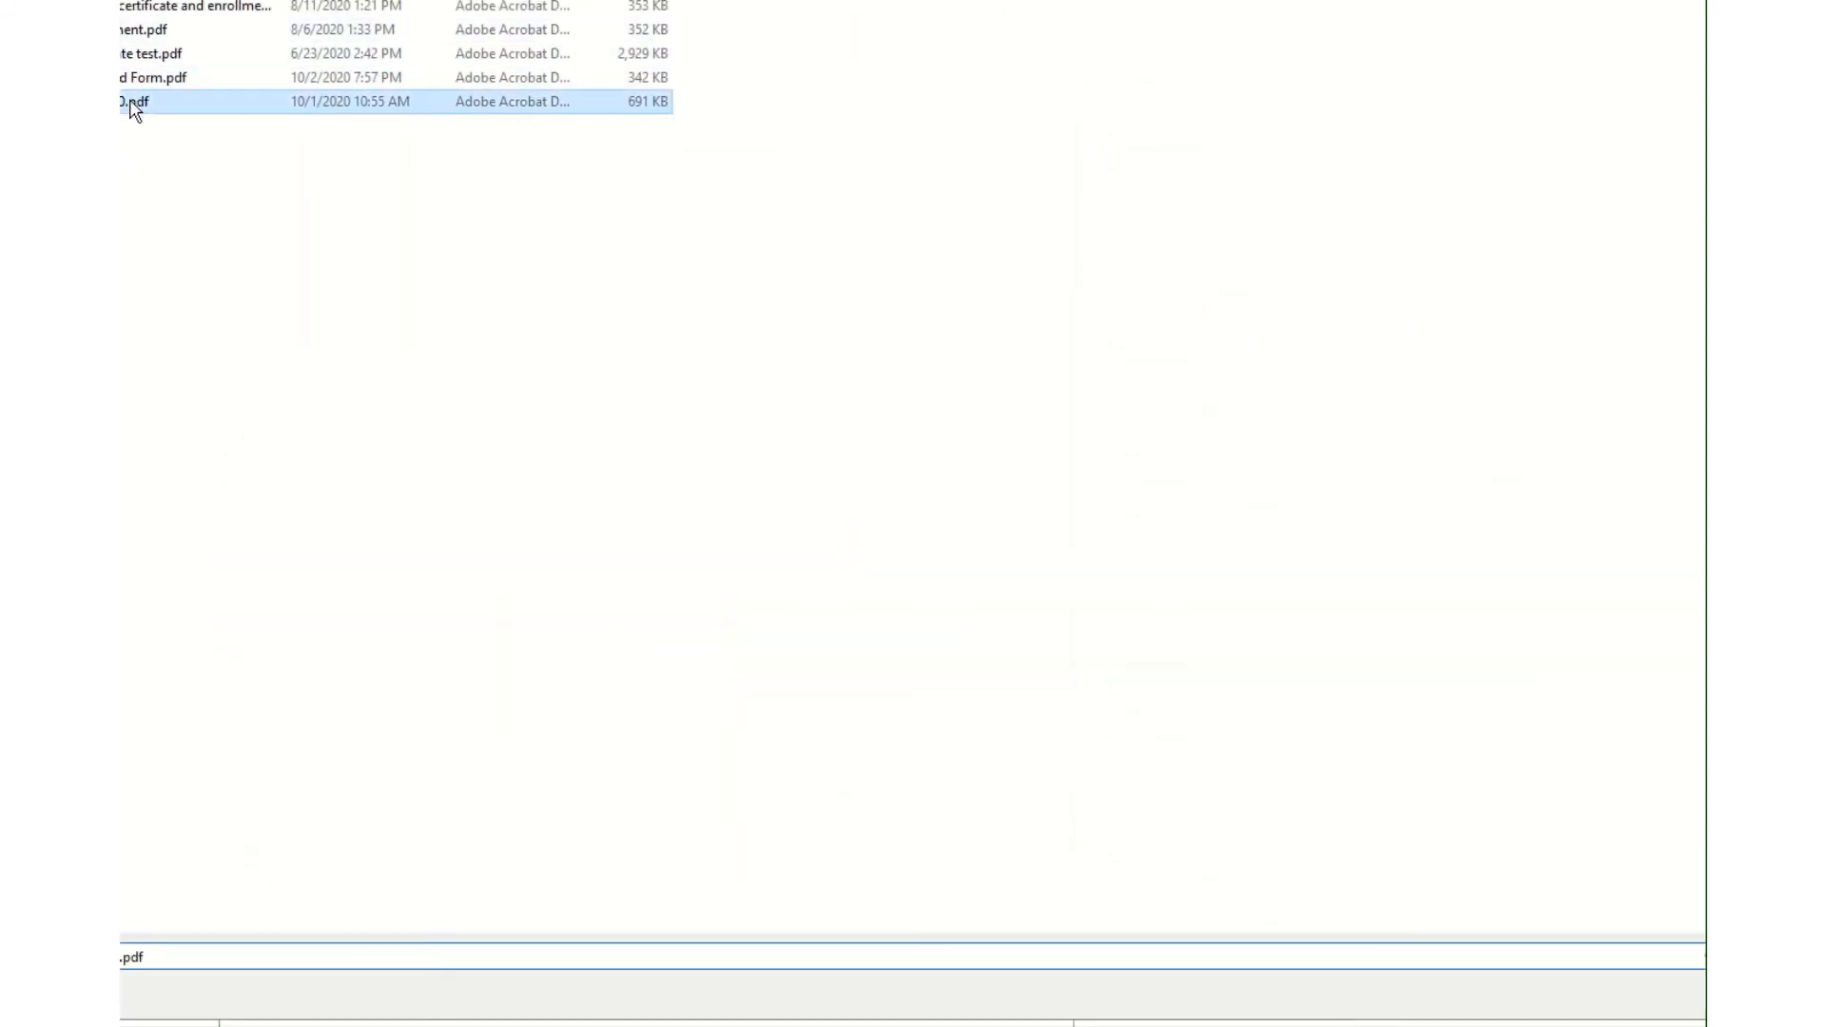
key(Return)
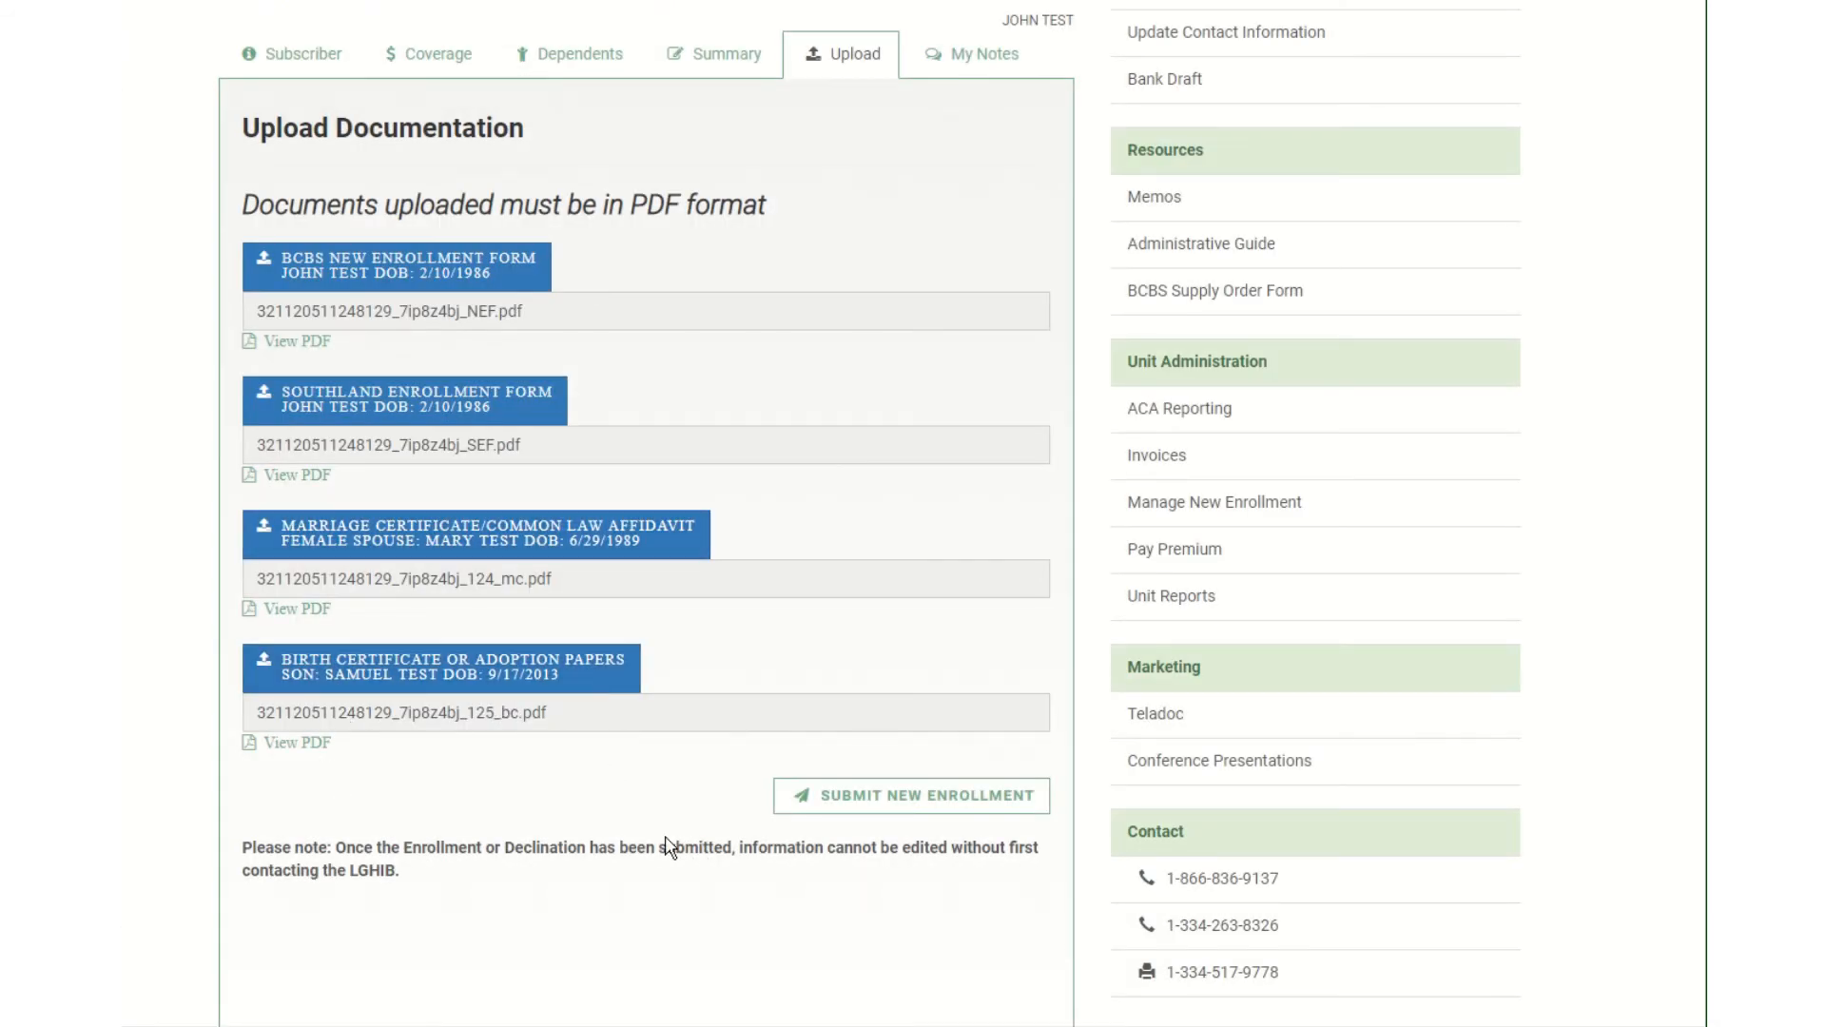
scroll(665, 844, up, 2)
scroll(651, 842, down, 2)
Submit the new enrollment, then return to the Work List.
click(974, 796)
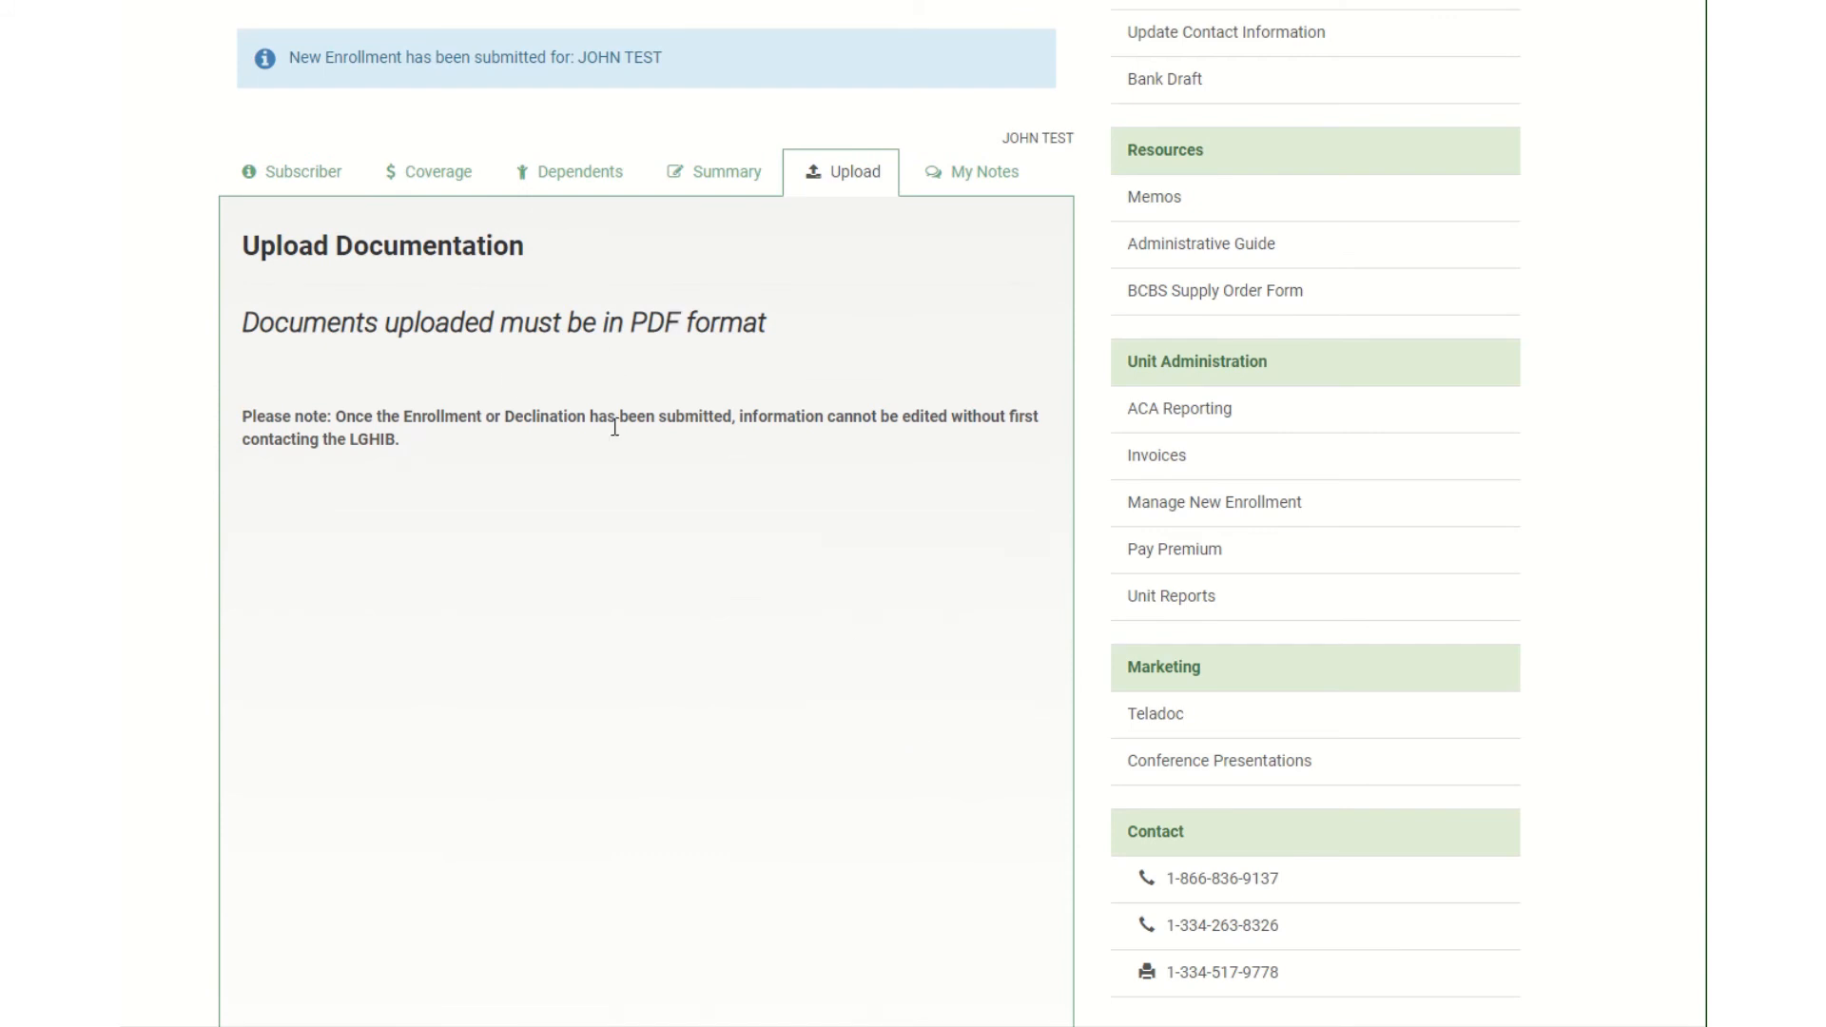
scroll(406, 287, up, 2)
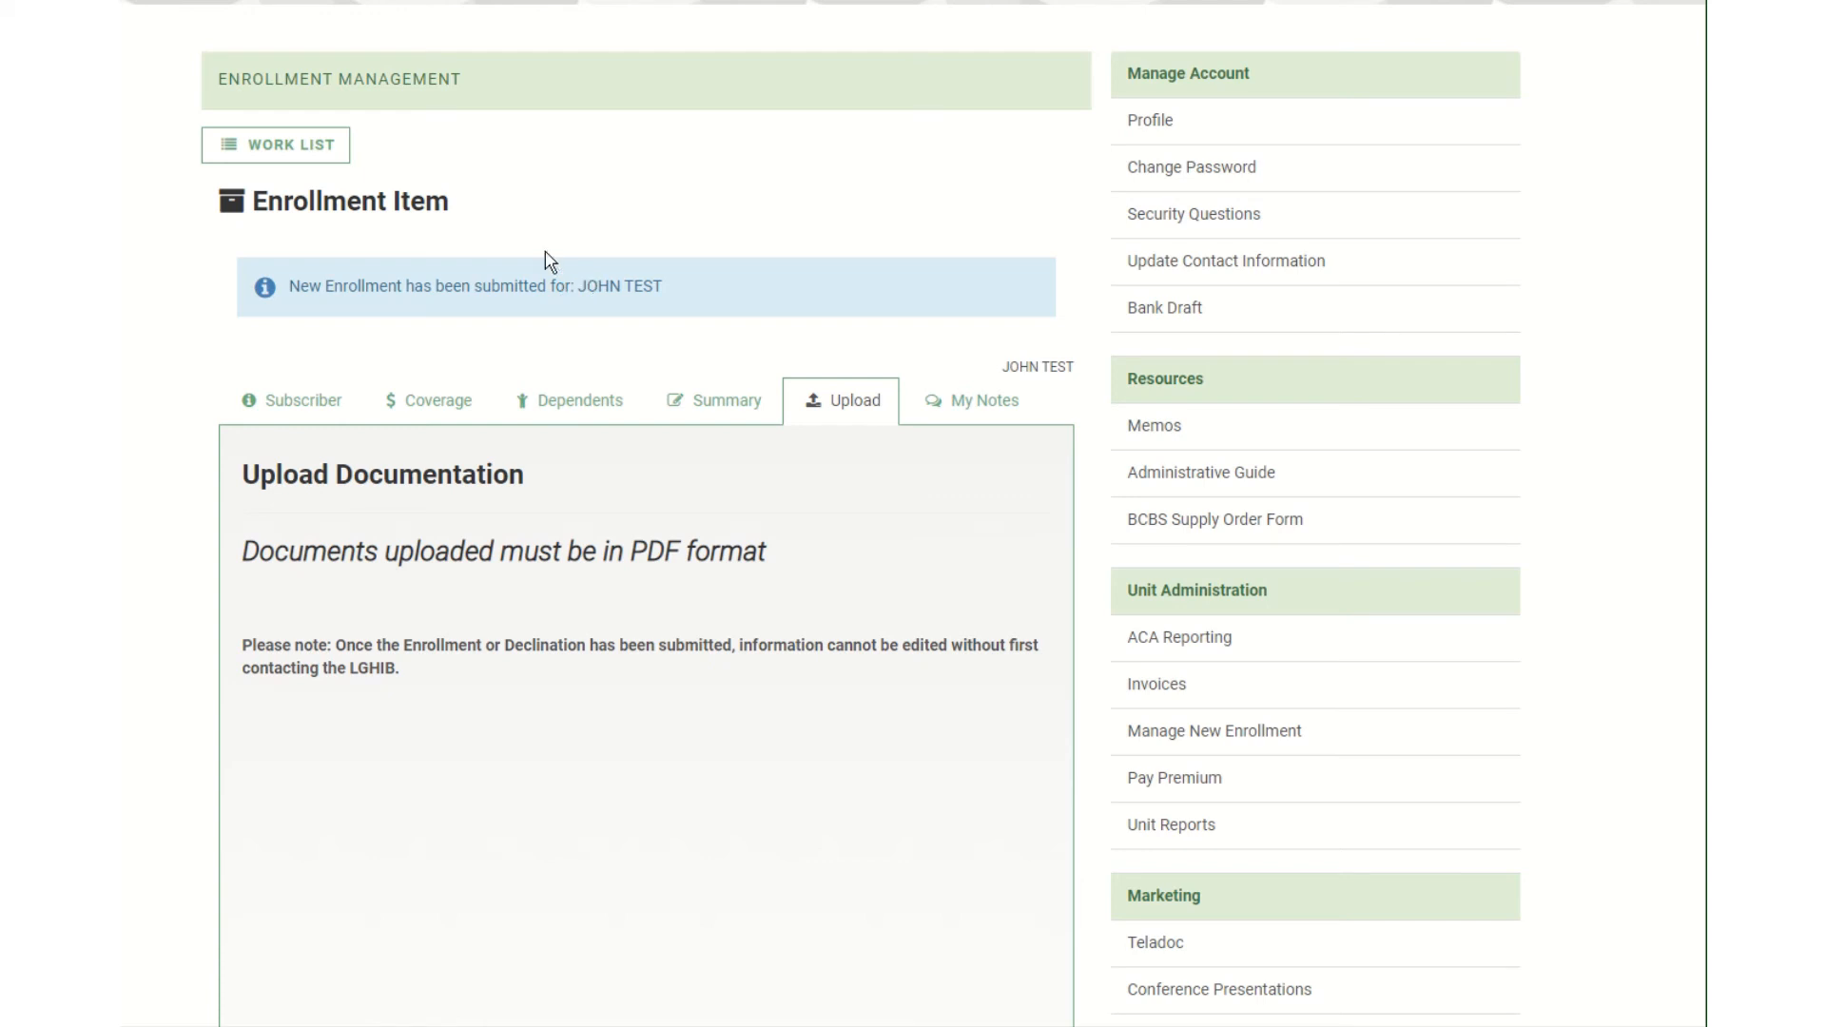
click(337, 166)
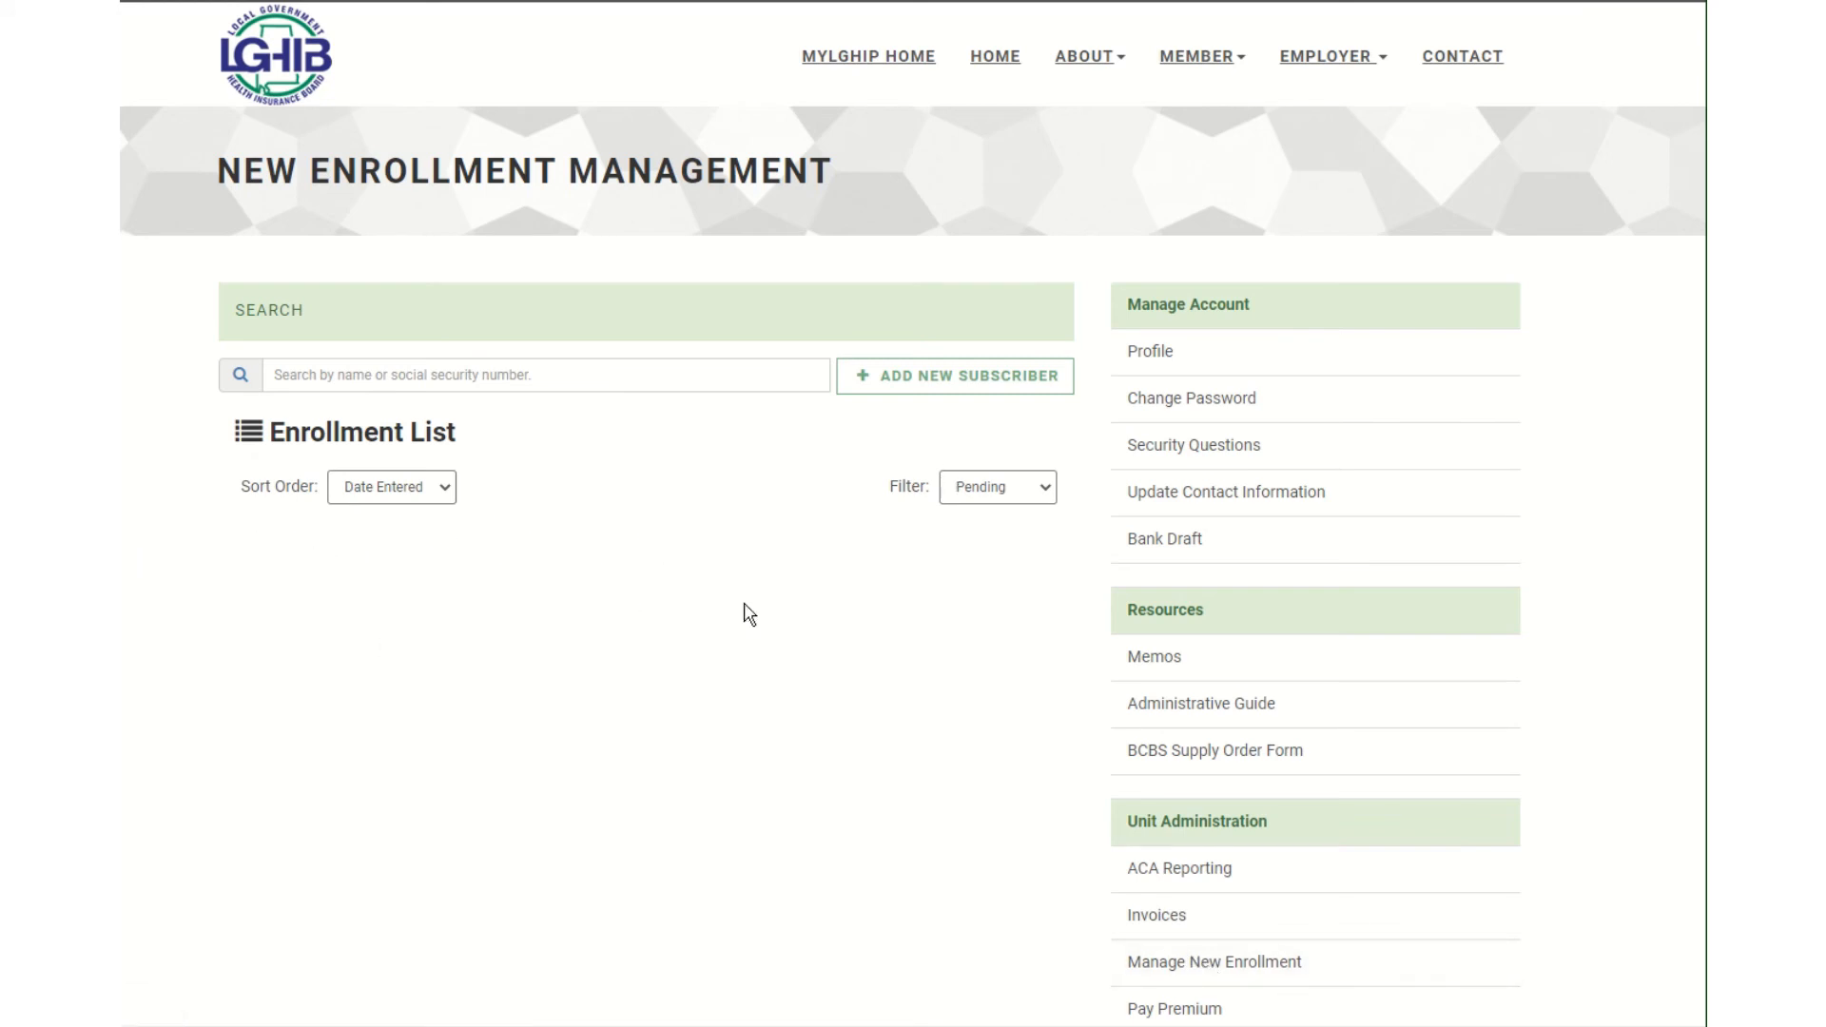
click(1033, 499)
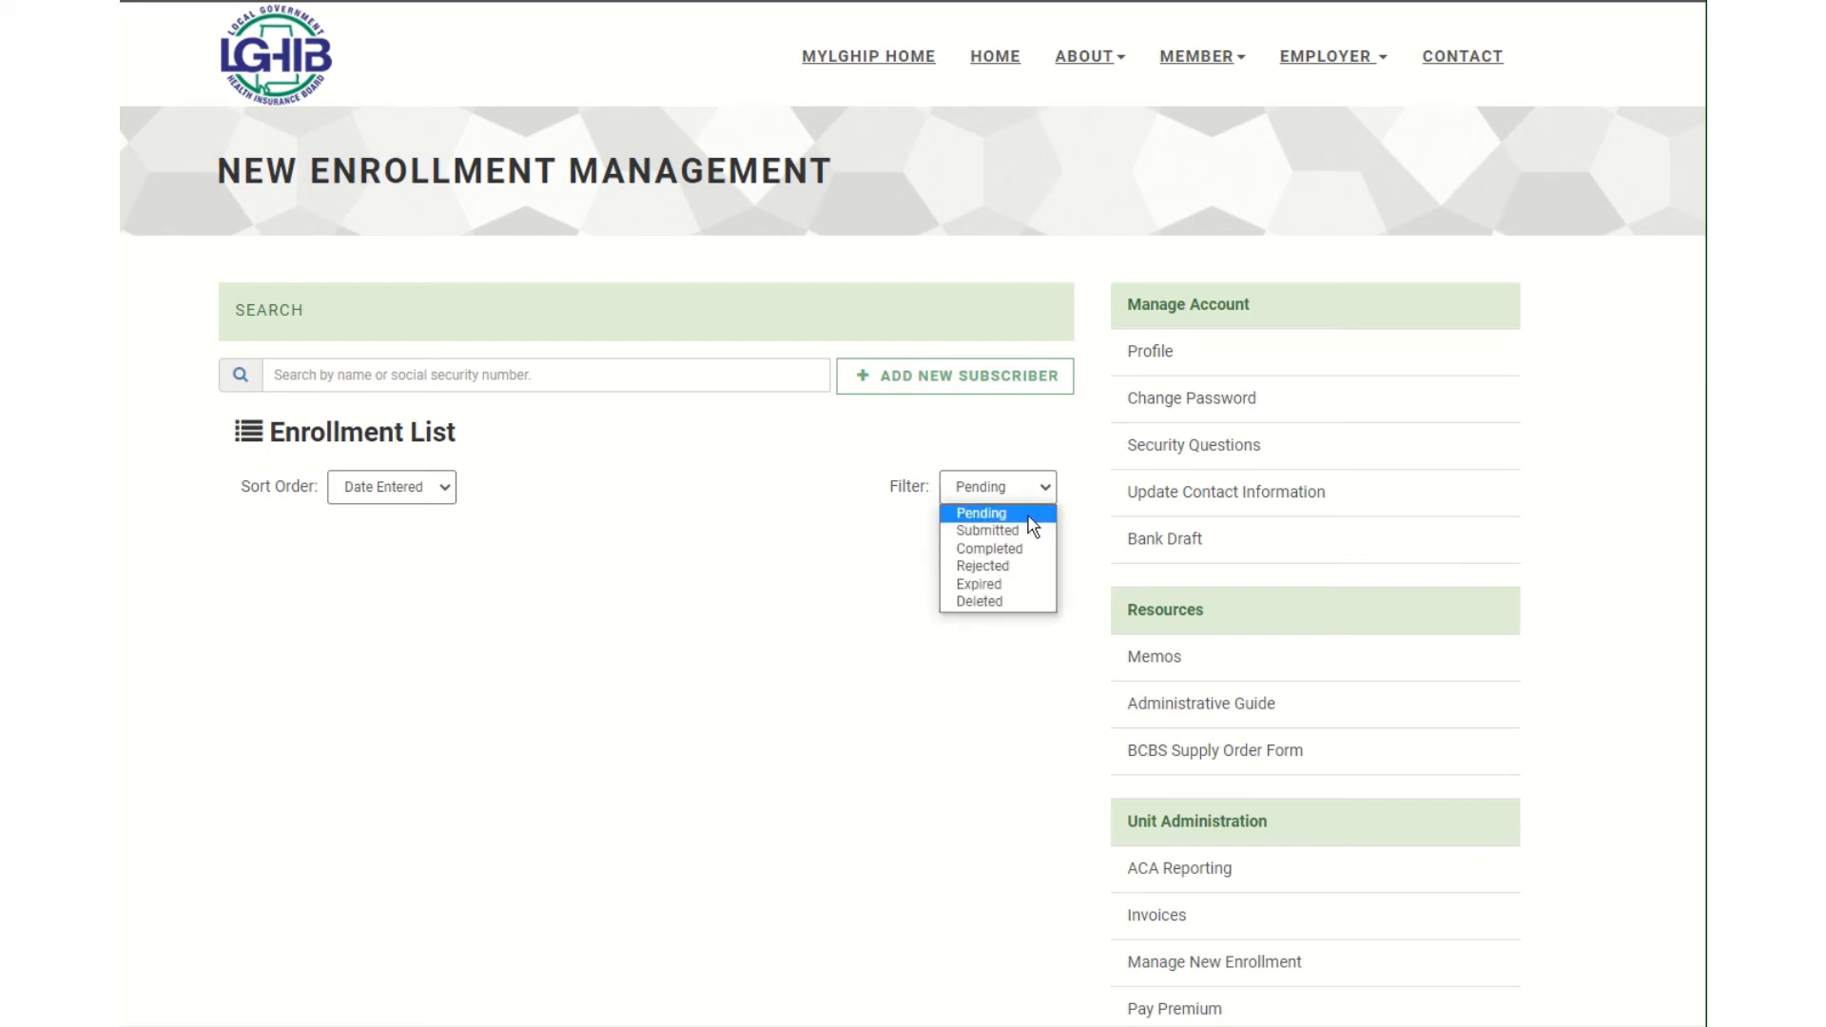
click(989, 531)
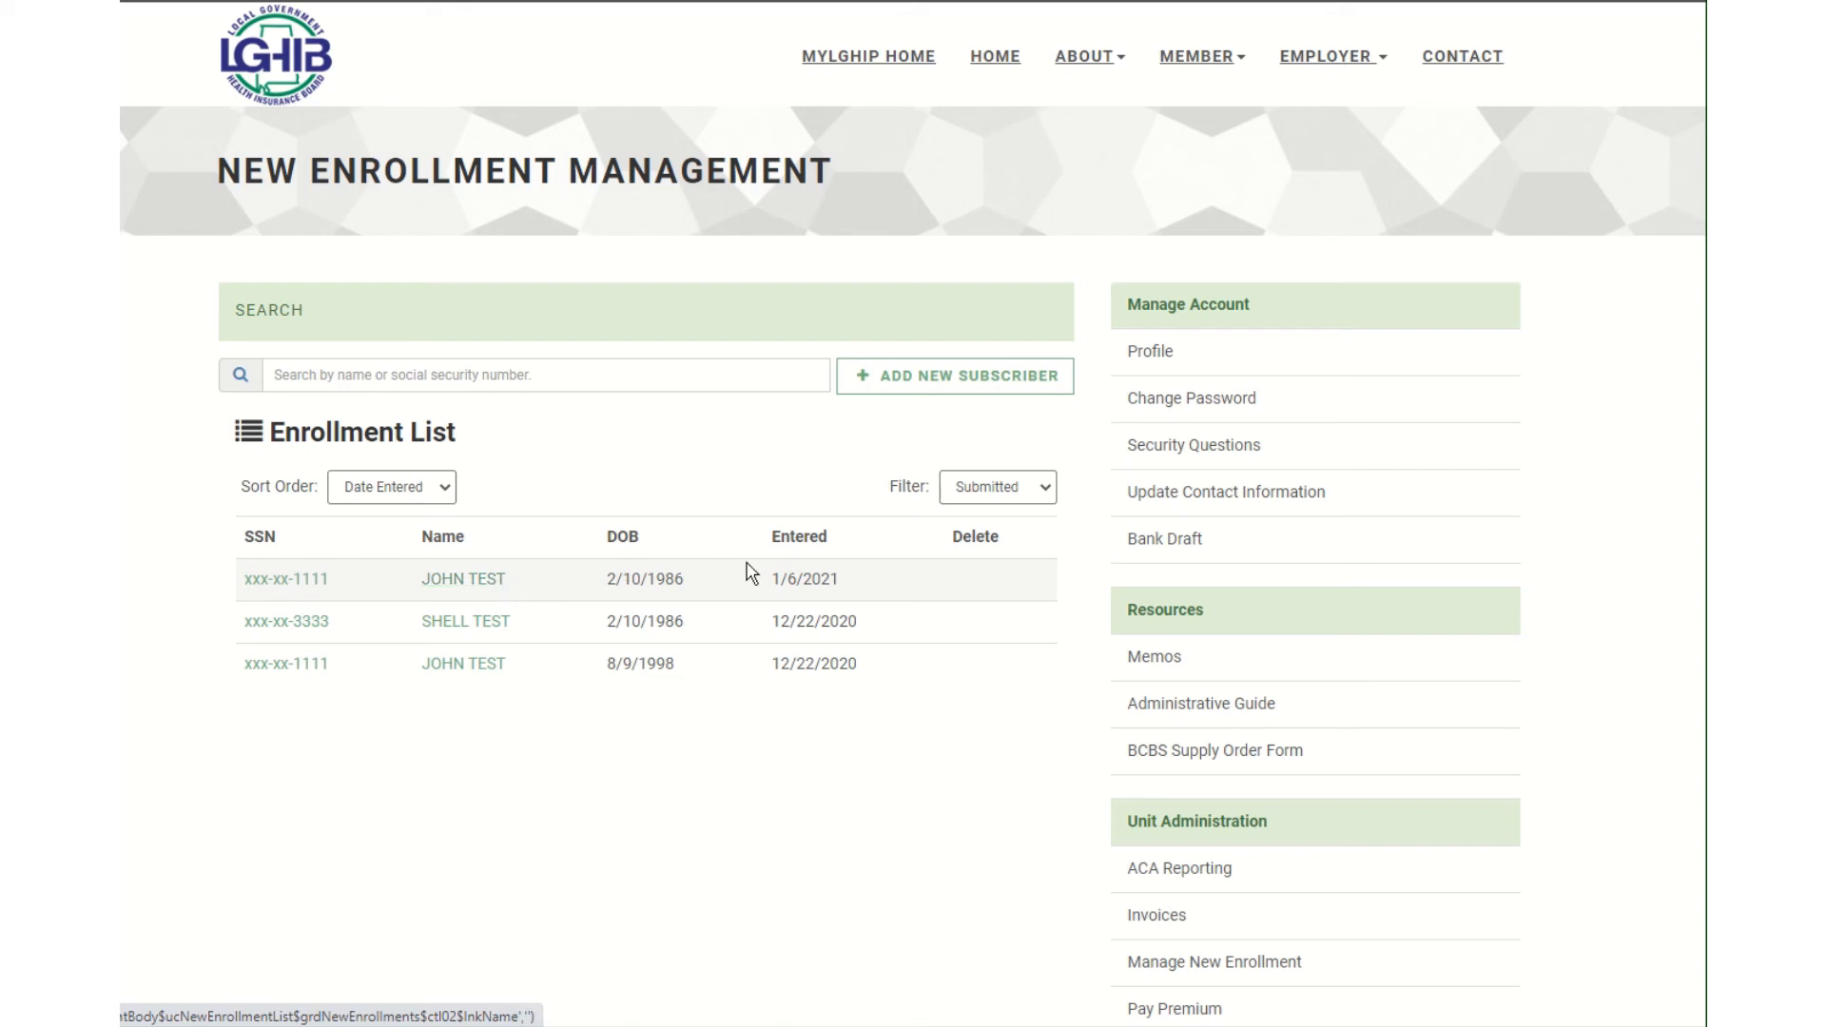
click(457, 589)
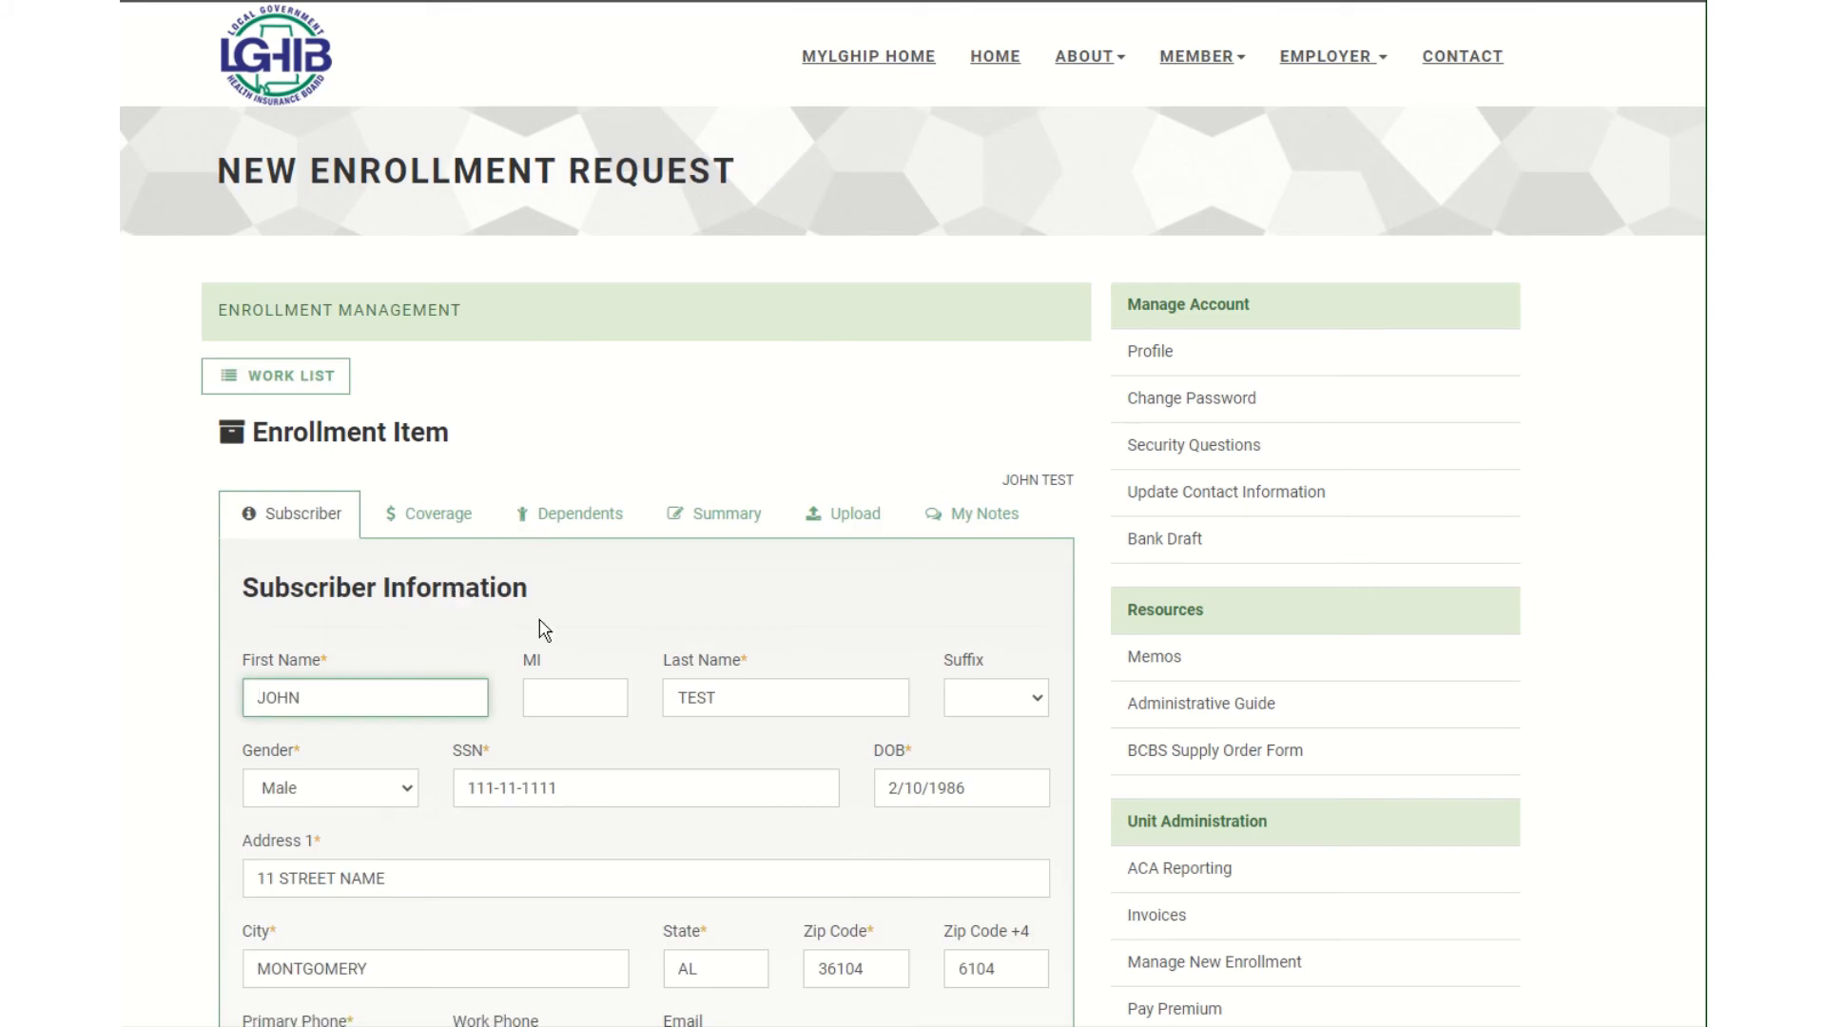
scroll(542, 624, down, 2)
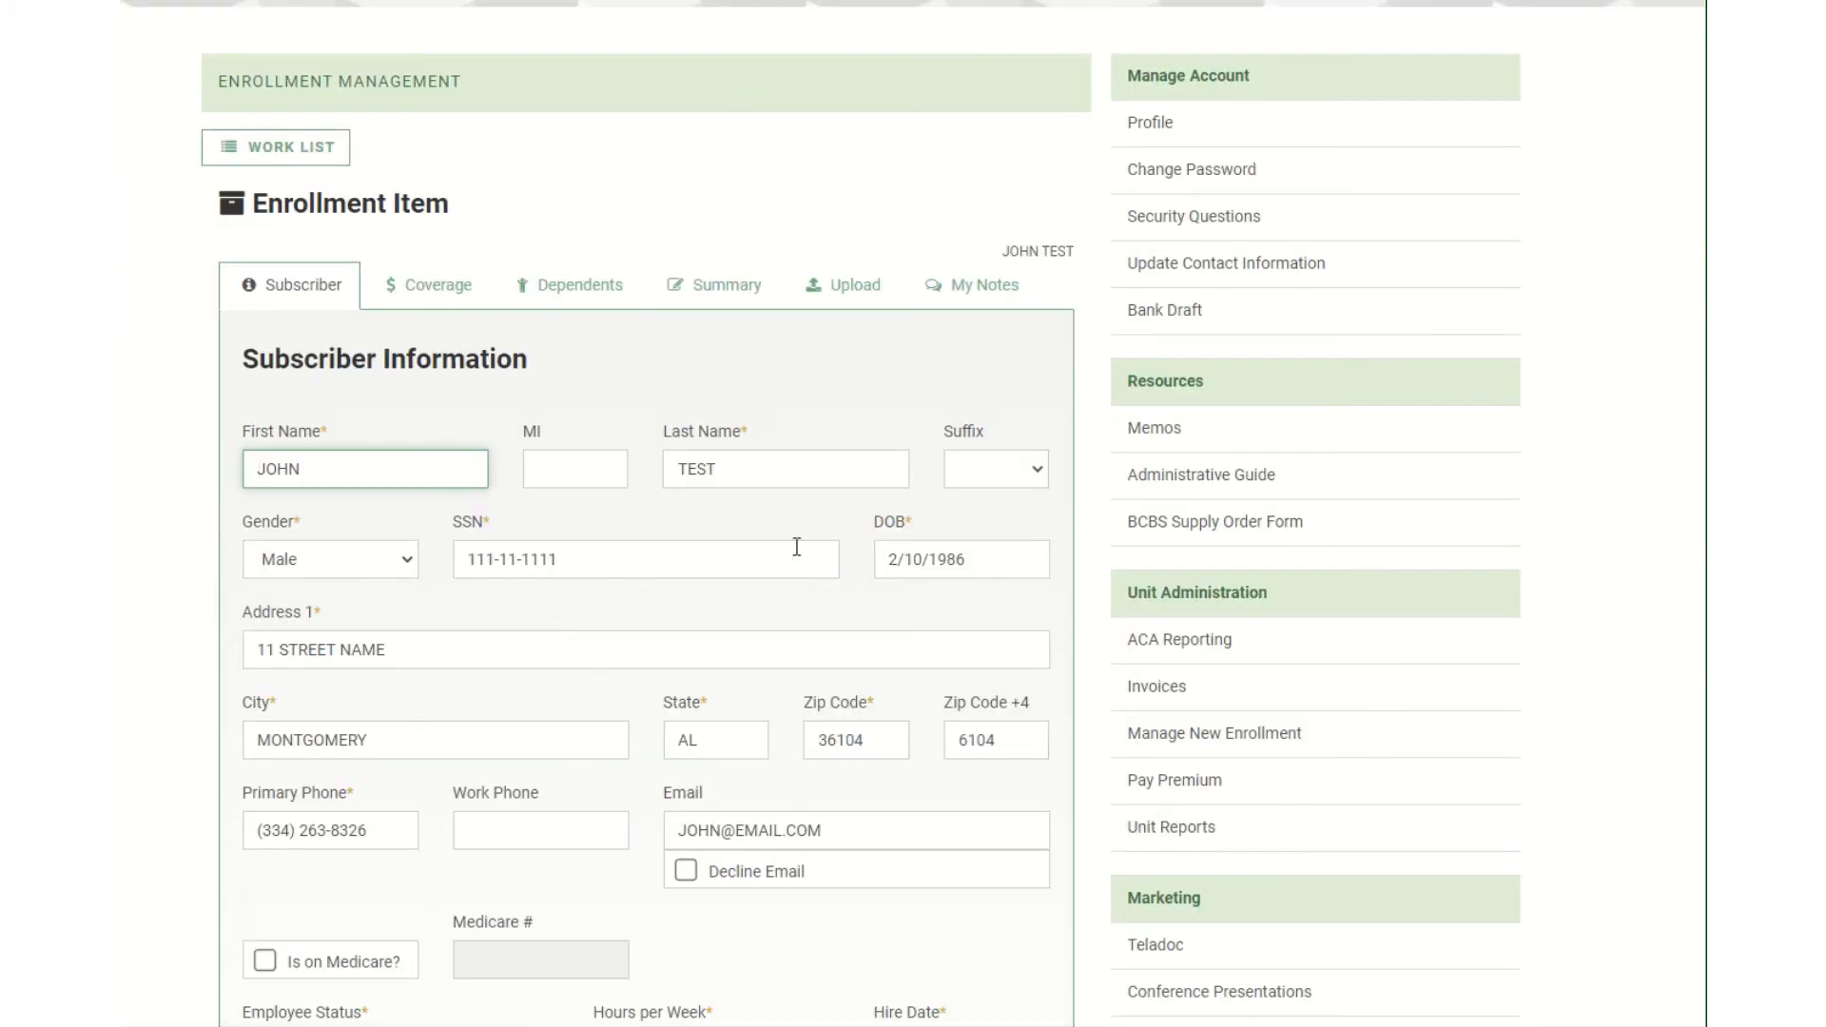
scroll(909, 391, up, 2)
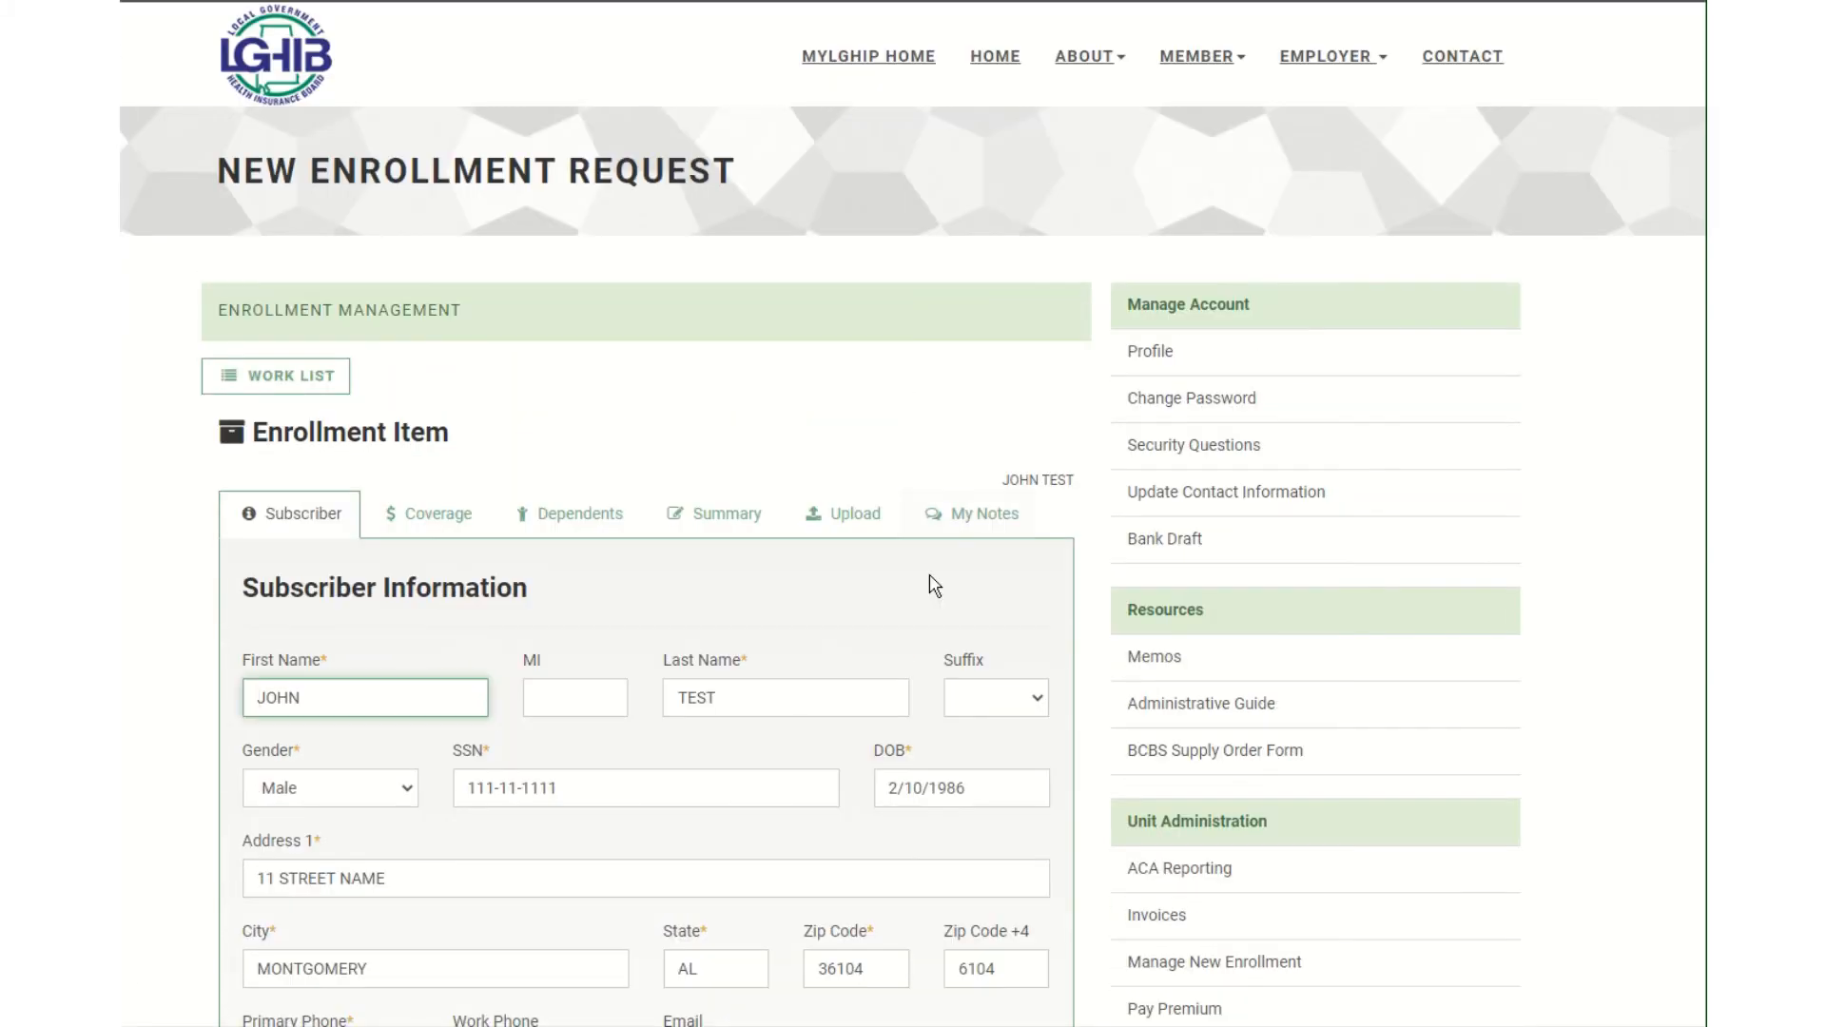
click(977, 529)
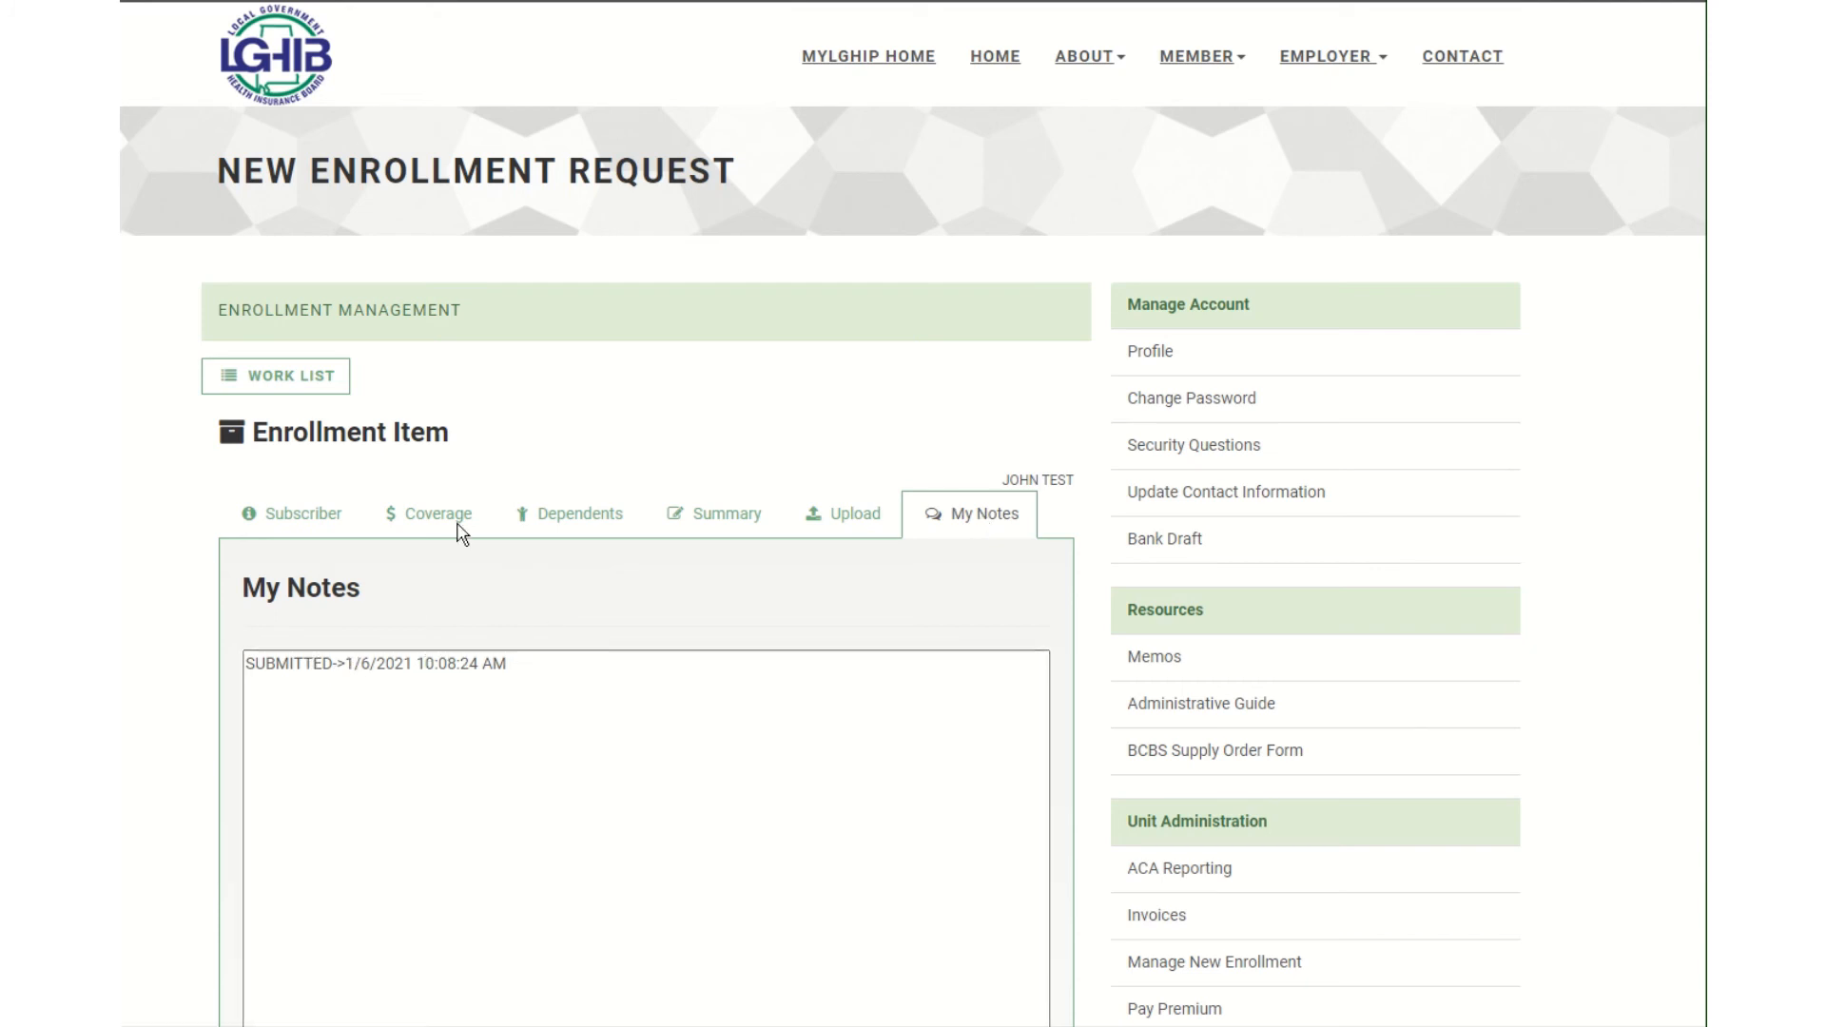
click(324, 376)
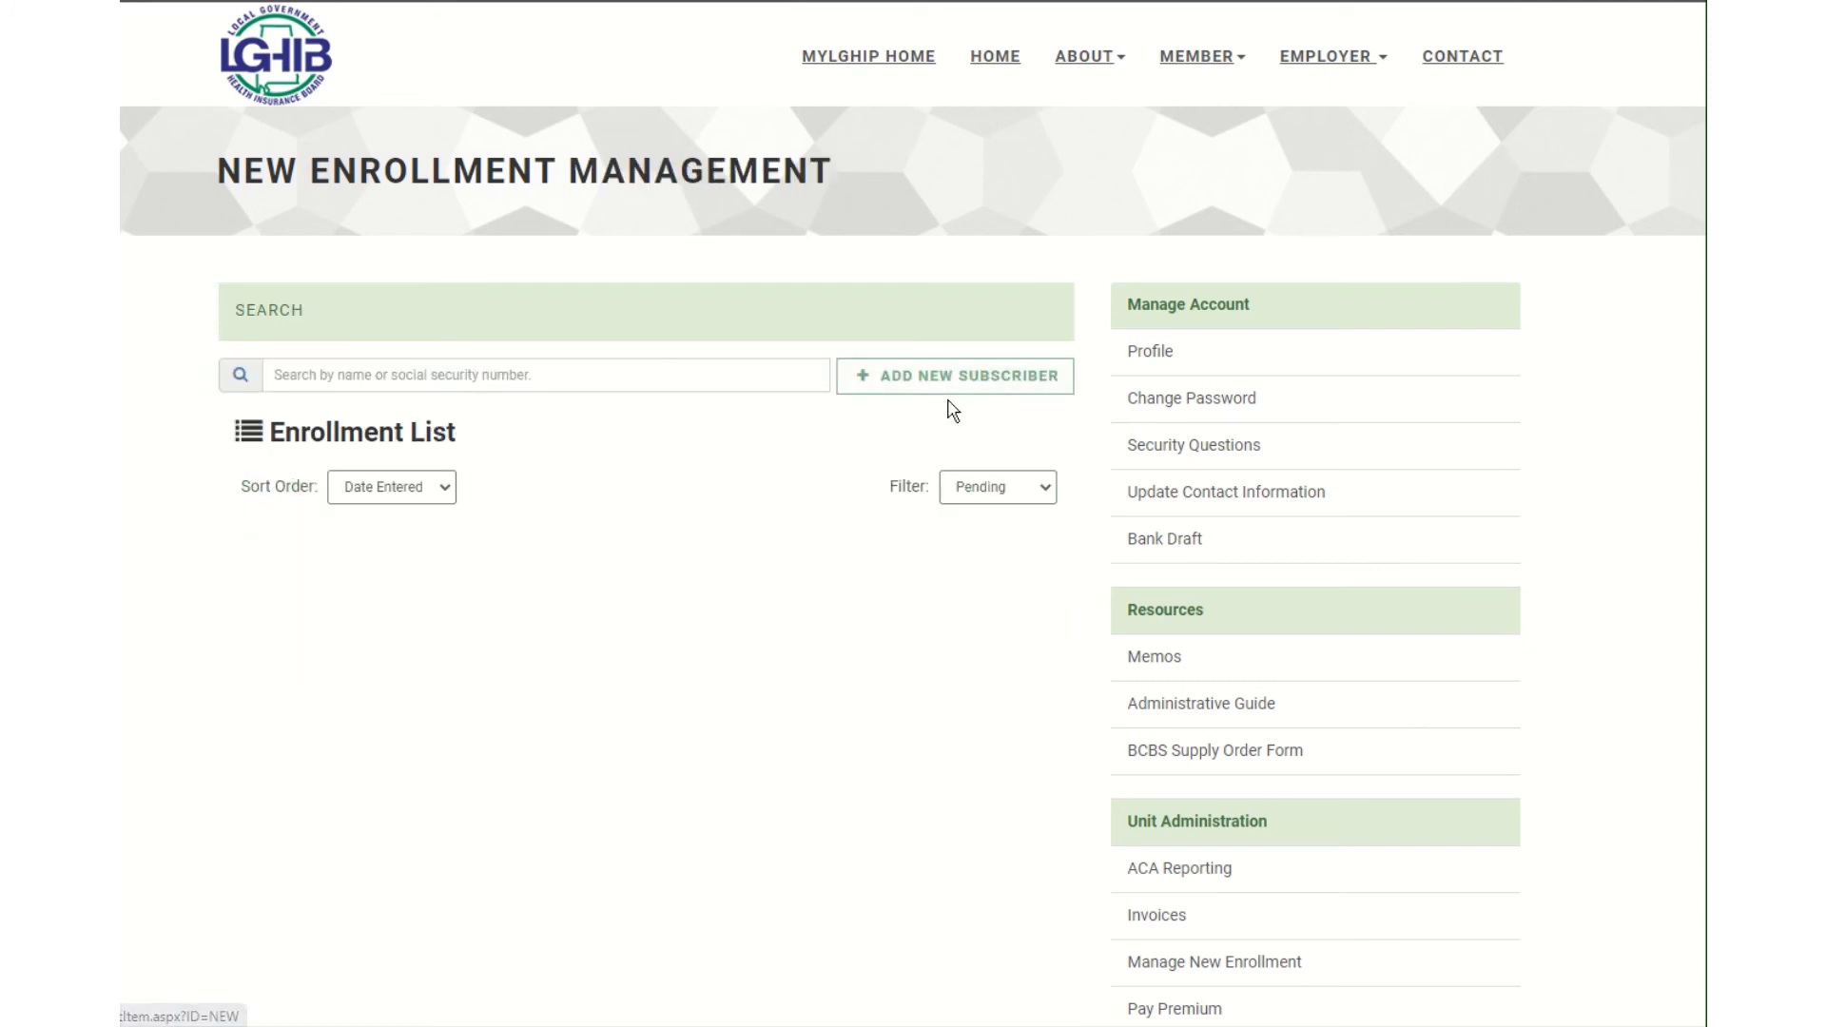
Filter to Submitted and check the newest enrollment's My Notes for the 1/6/2021 10:08:24 AM stamp.
click(970, 486)
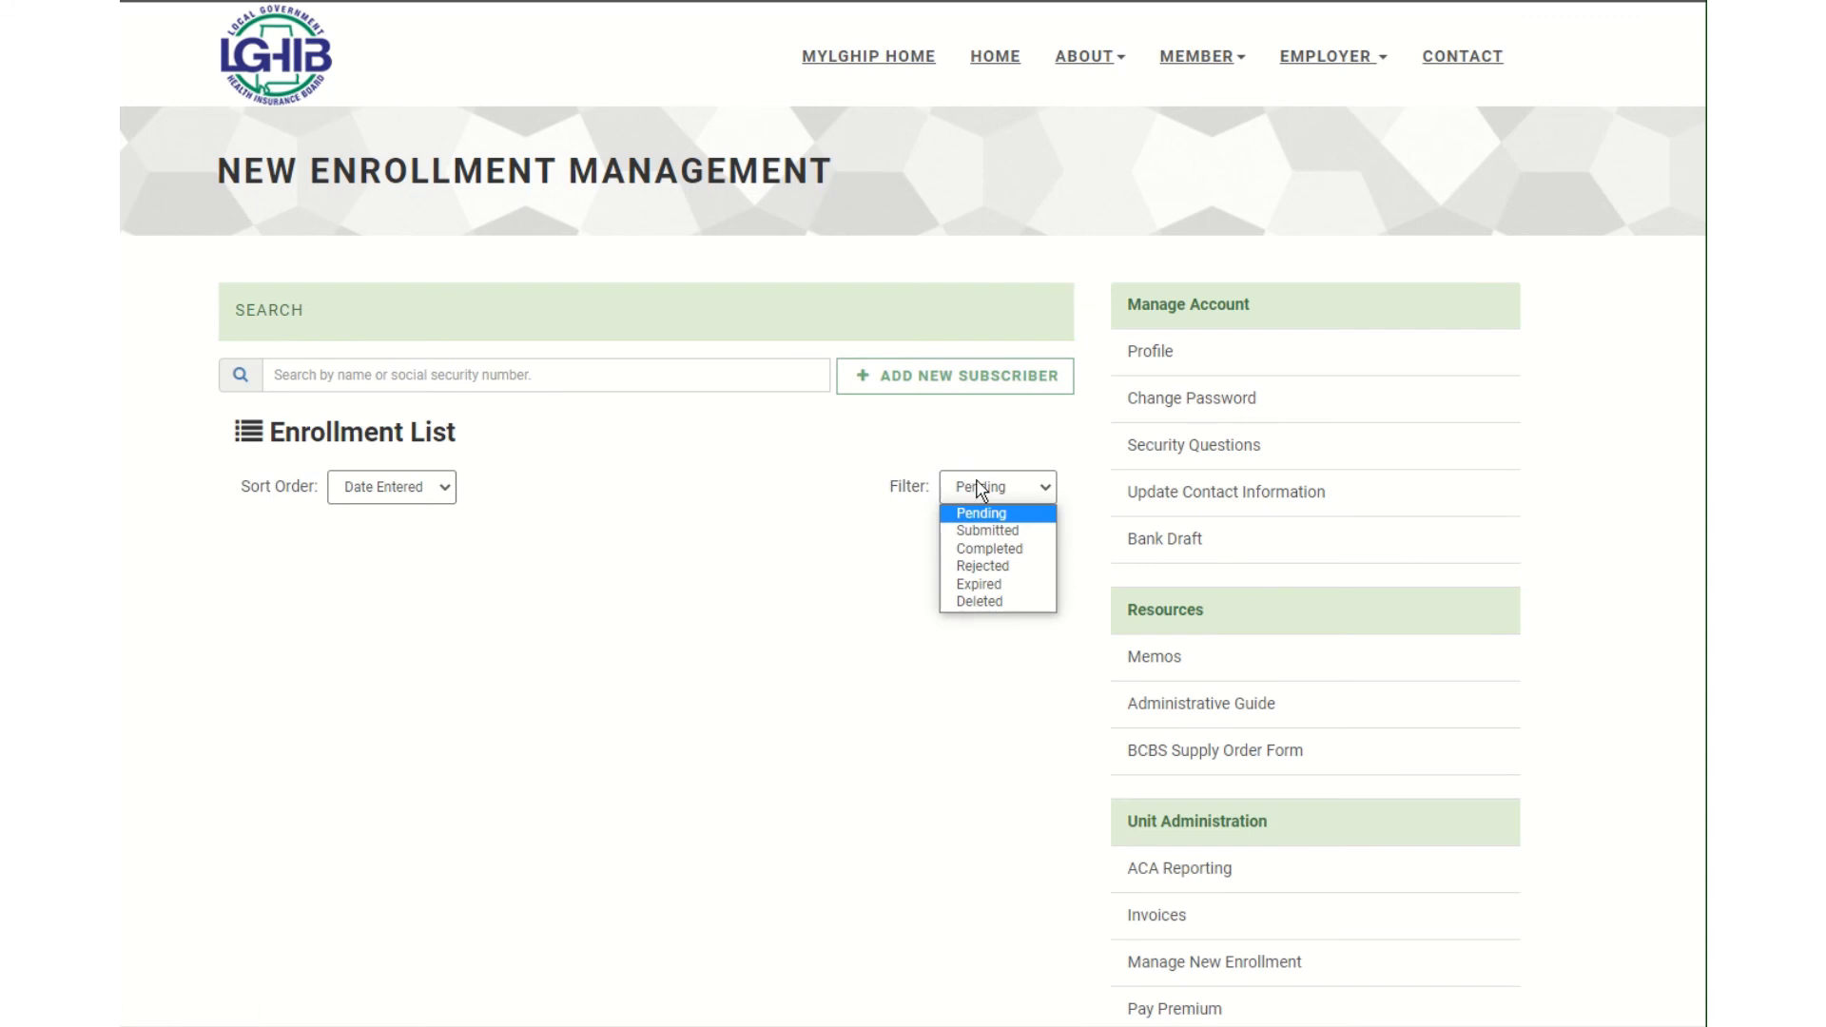
click(1013, 531)
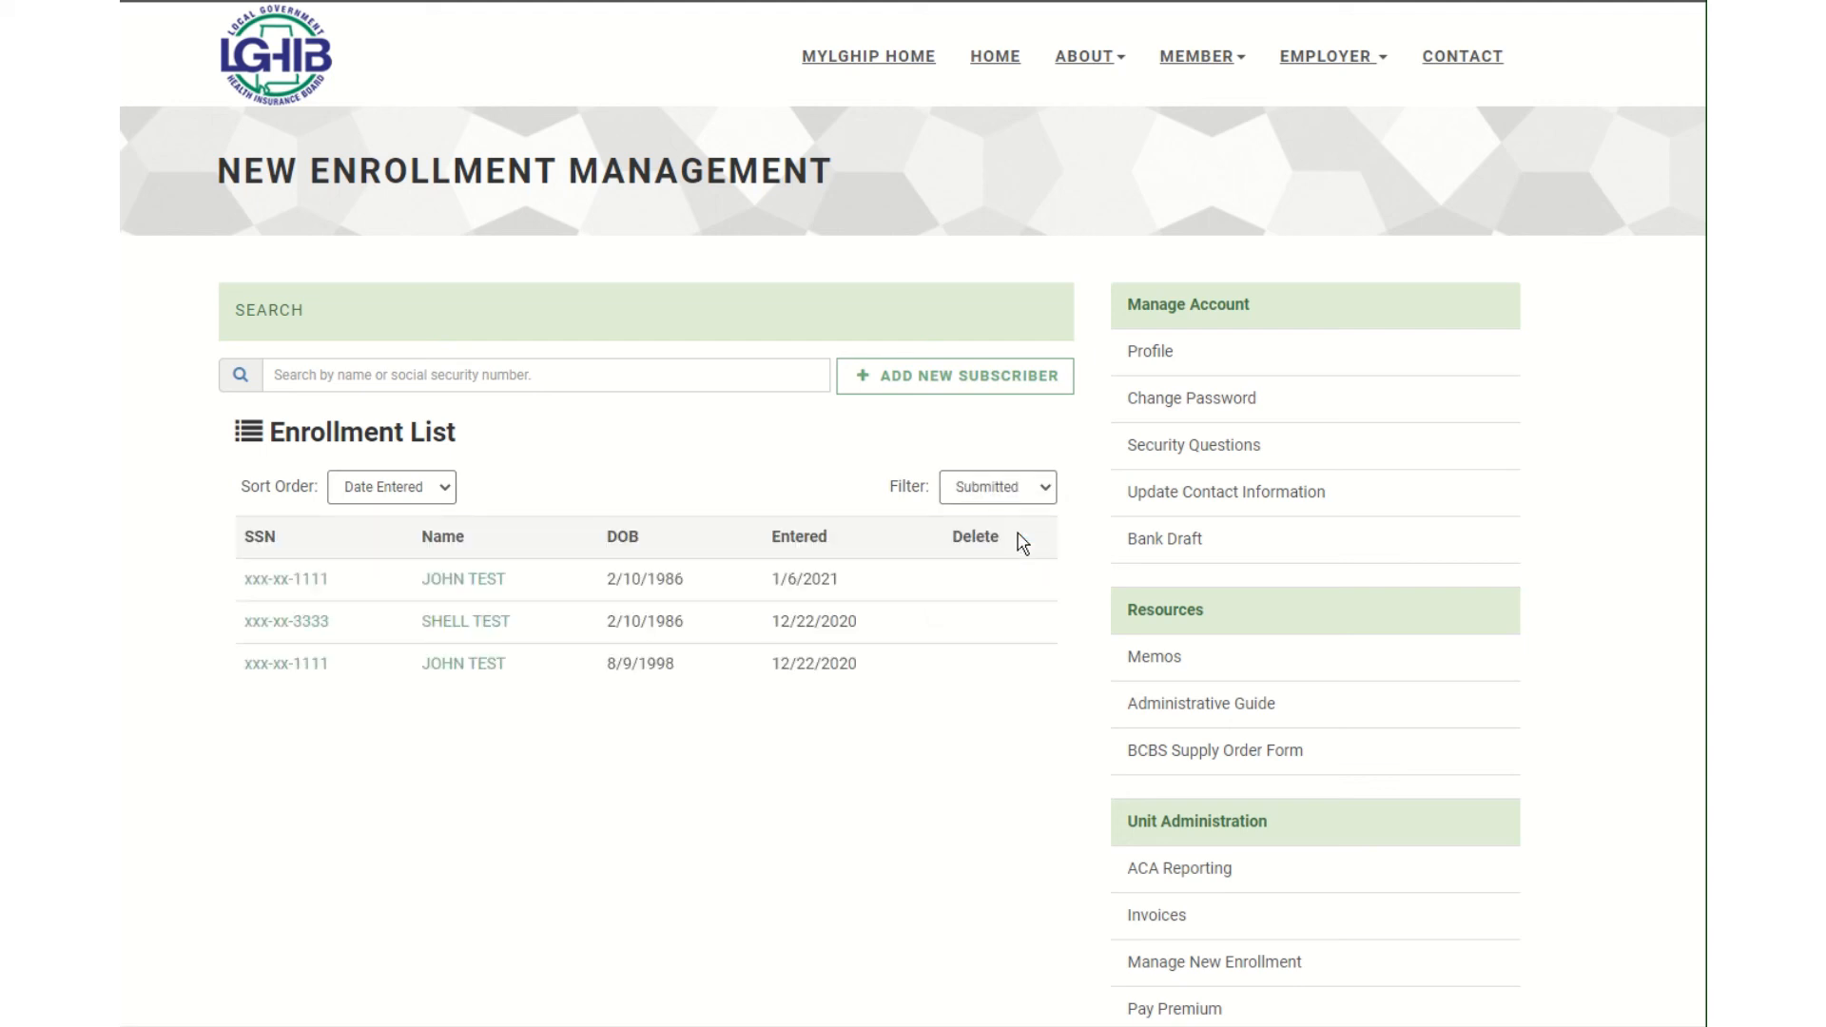
click(476, 582)
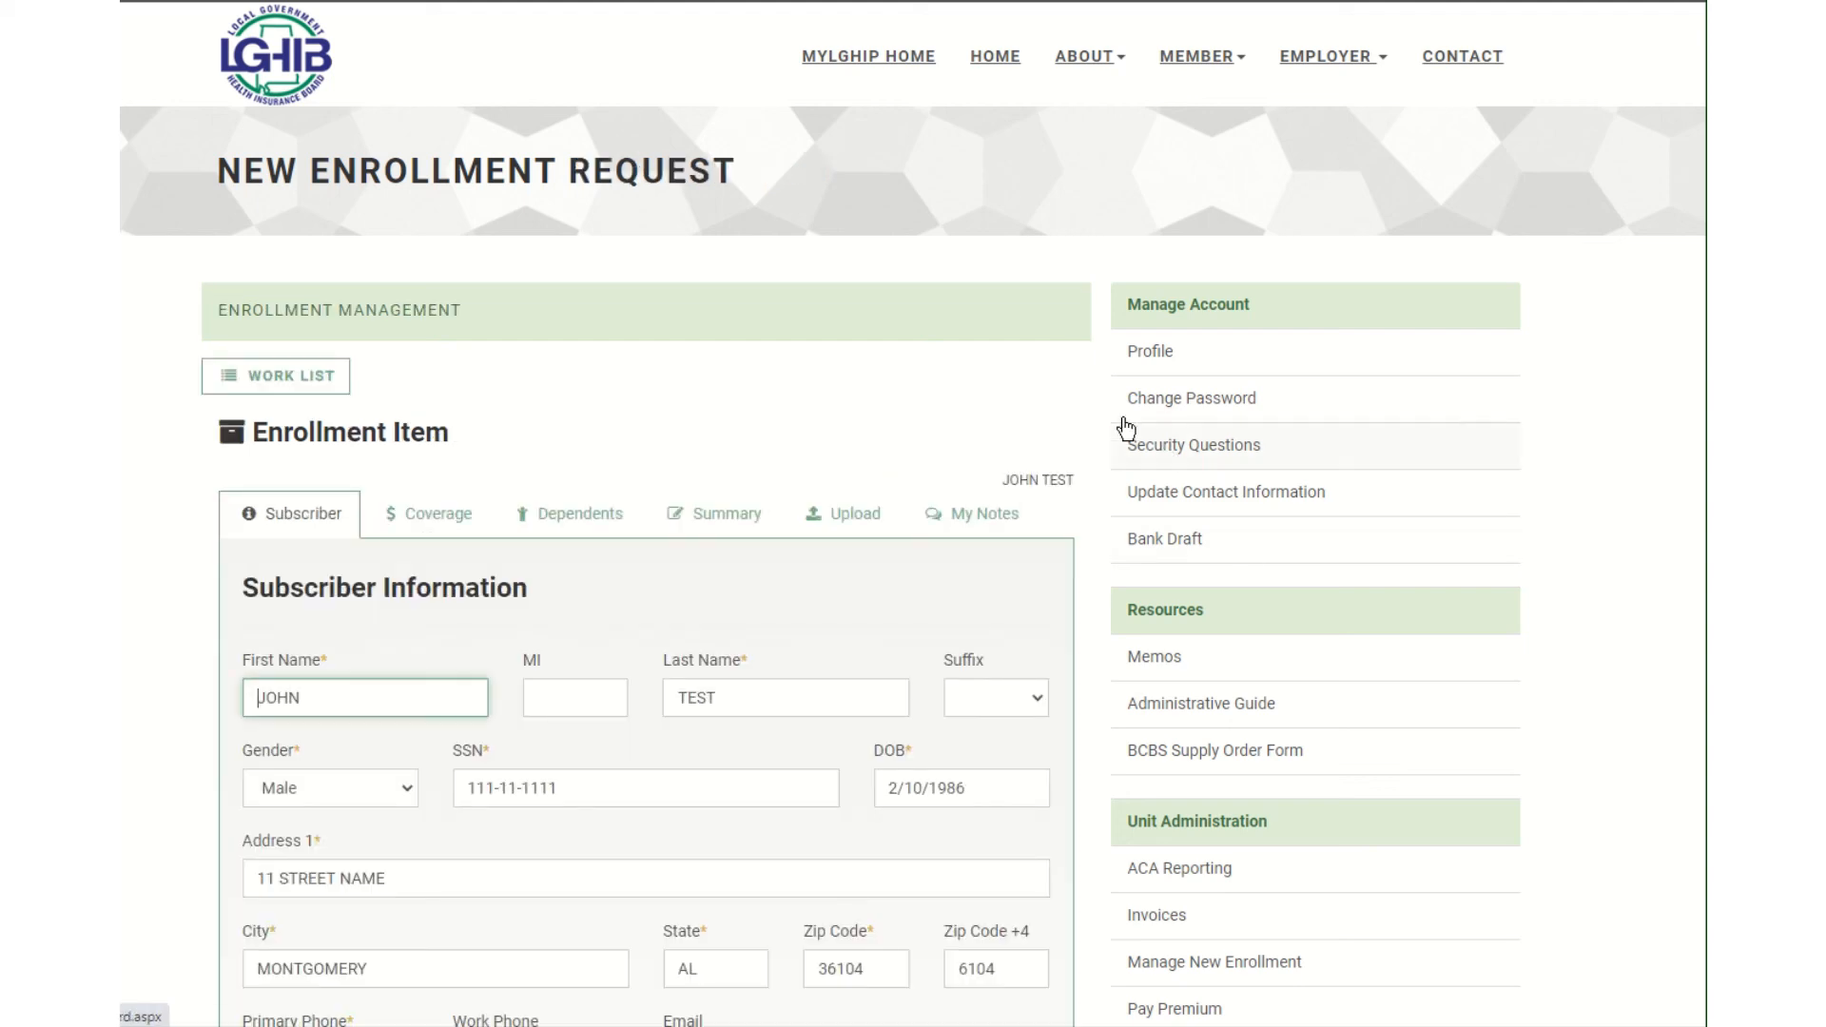
click(971, 513)
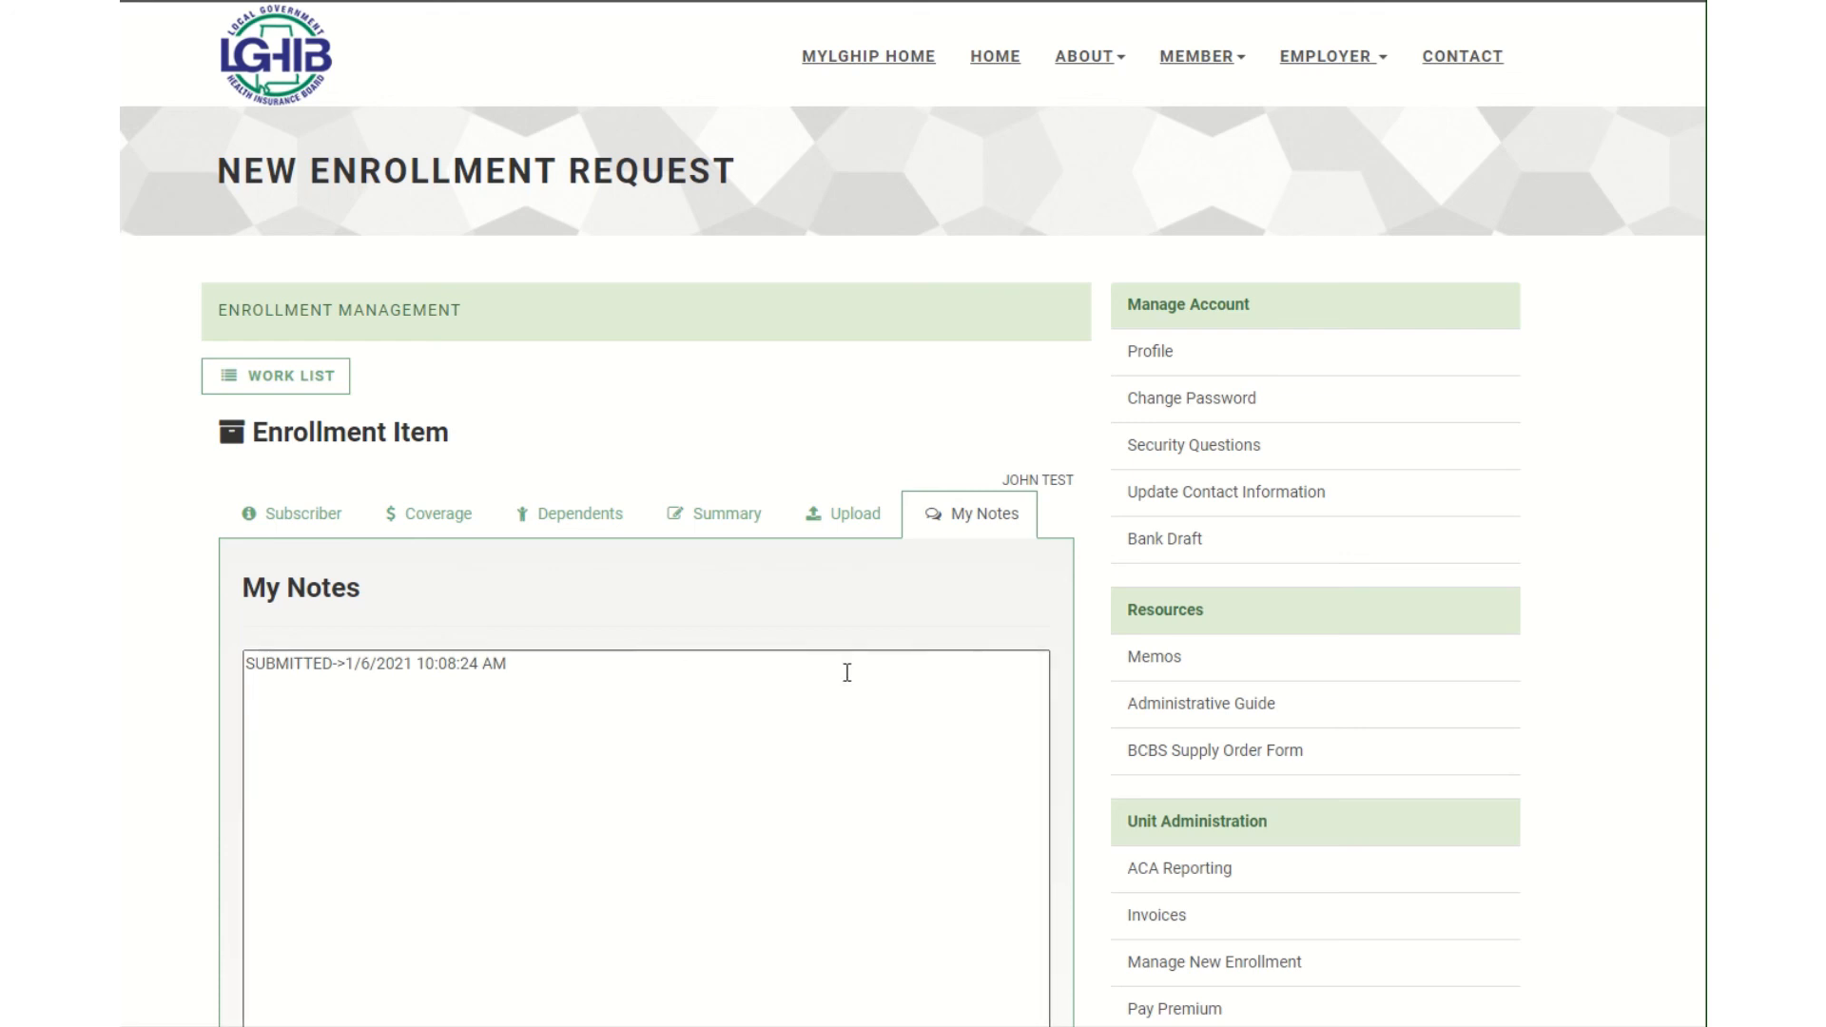
click(305, 383)
Show the status filter options on the New Enrollment Management list.
click(1008, 490)
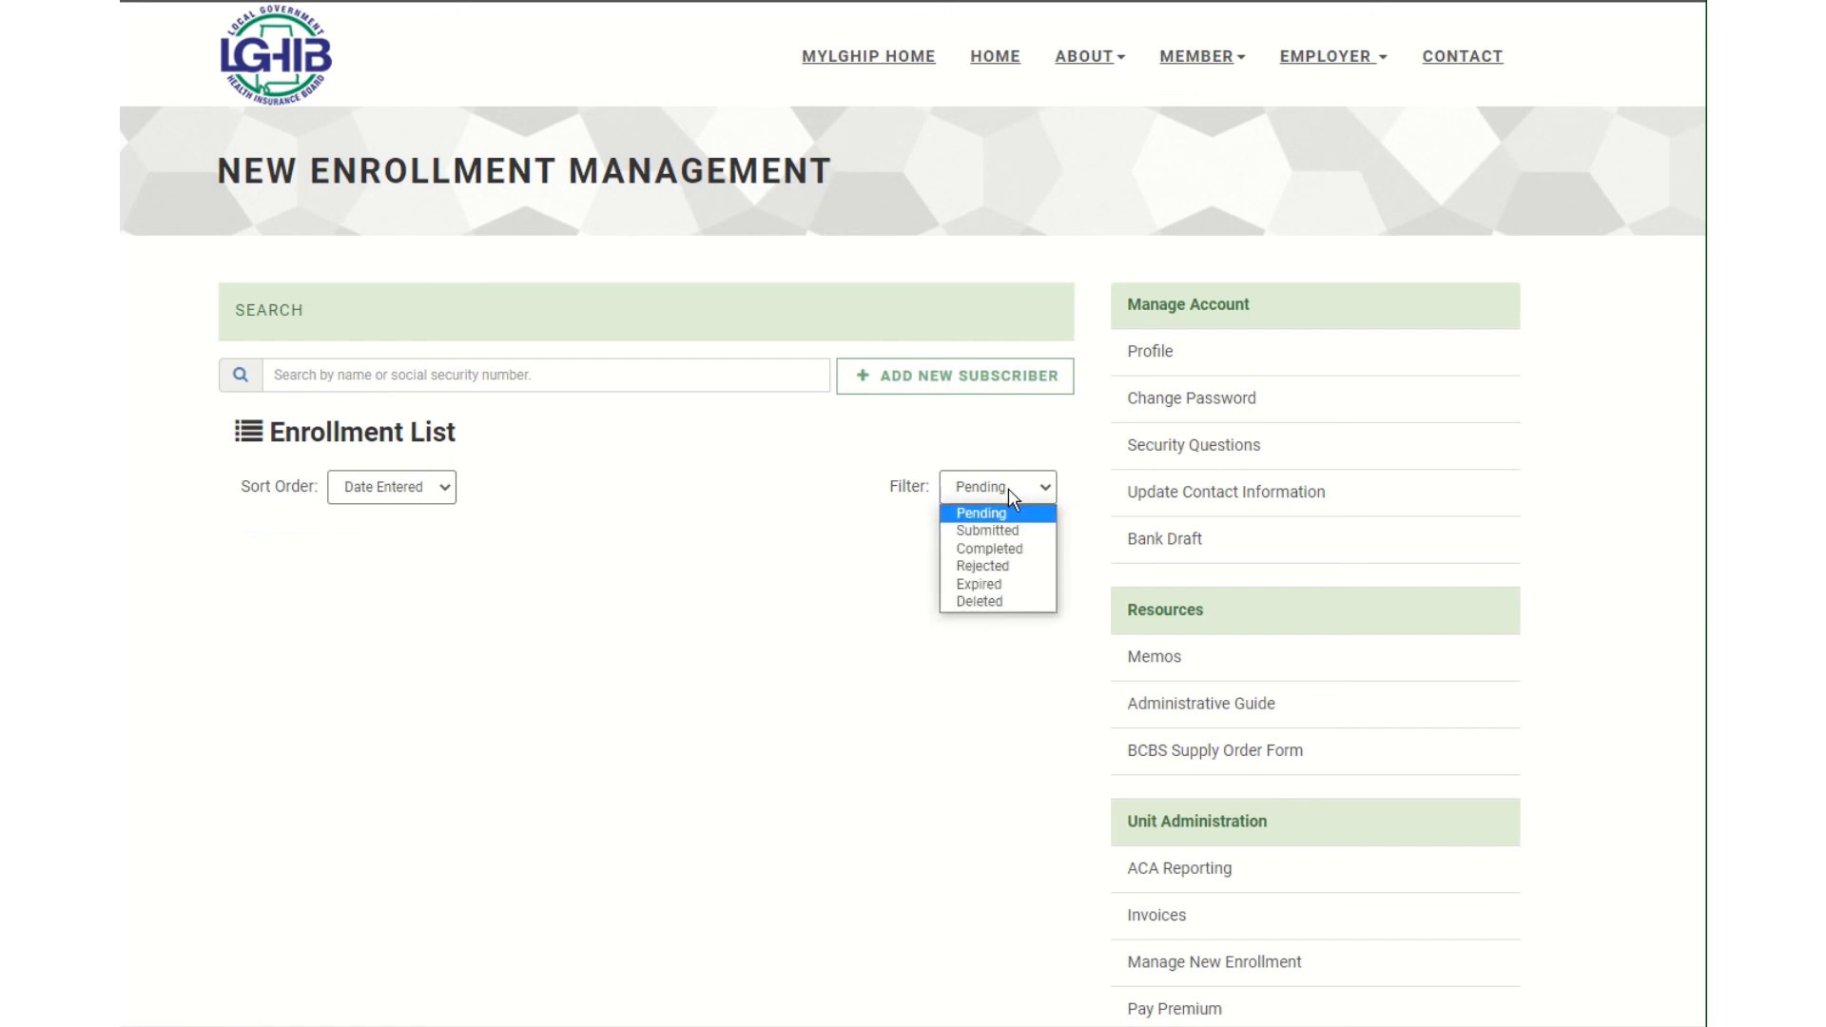